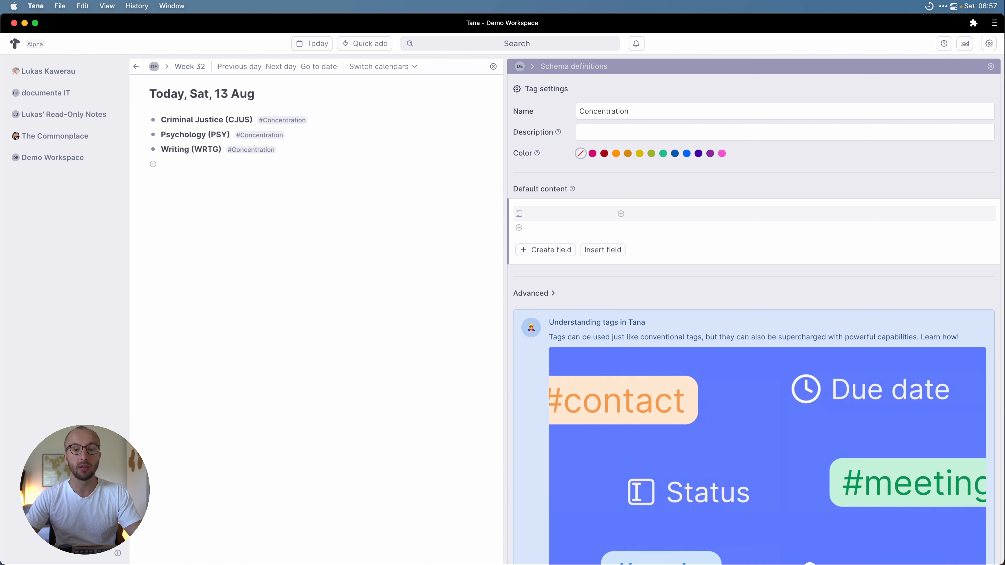
# Step: Finish naming the Concentration tag's new default-content field Advisor
pyautogui.write('d')
pyautogui.press('Escape')
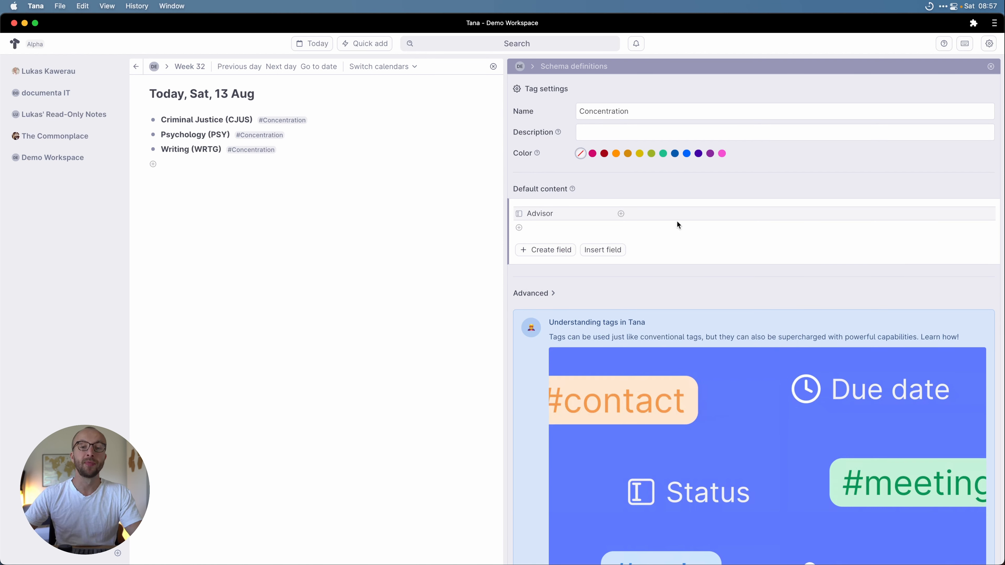
pyautogui.click(668, 213)
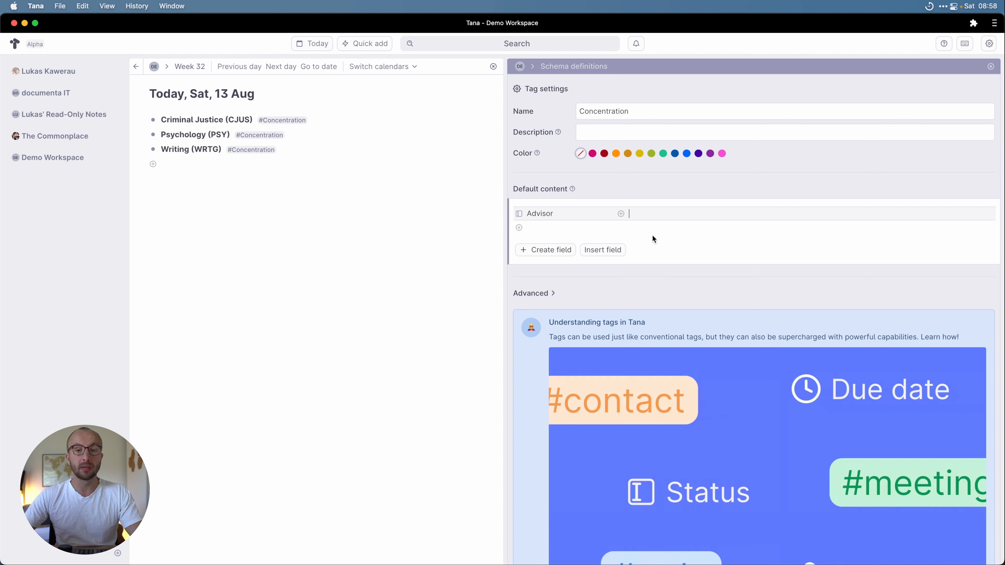
pyautogui.click(235, 166)
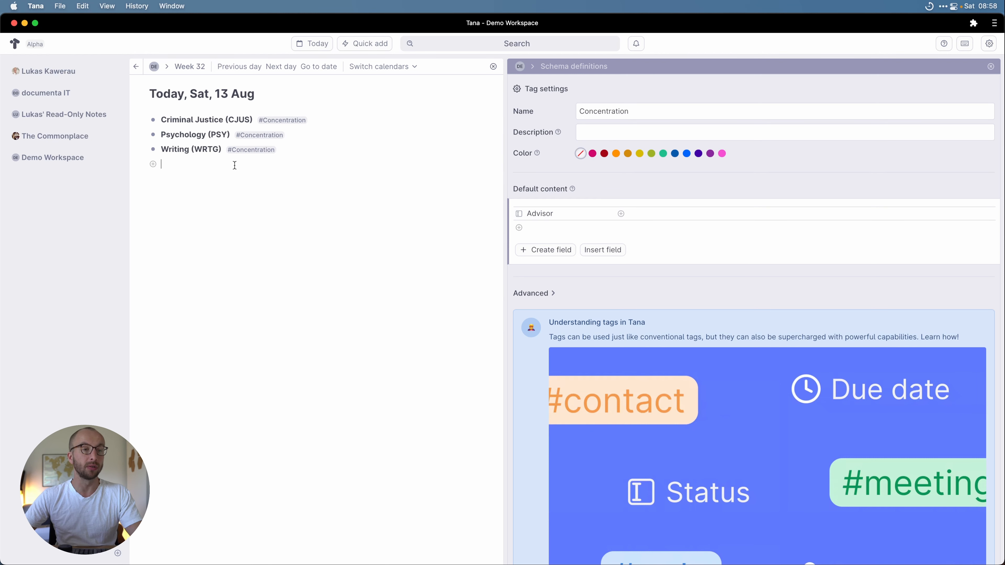
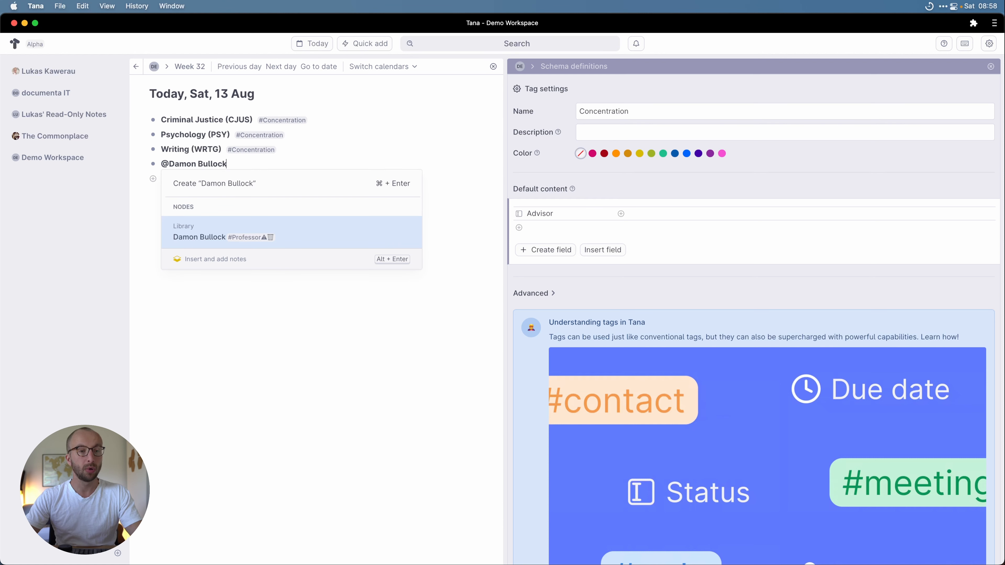
# Step: Add a professor under Writing (WRTG) as a referenced node and tag it with a new #professor supertag
pyautogui.press('super+Return')
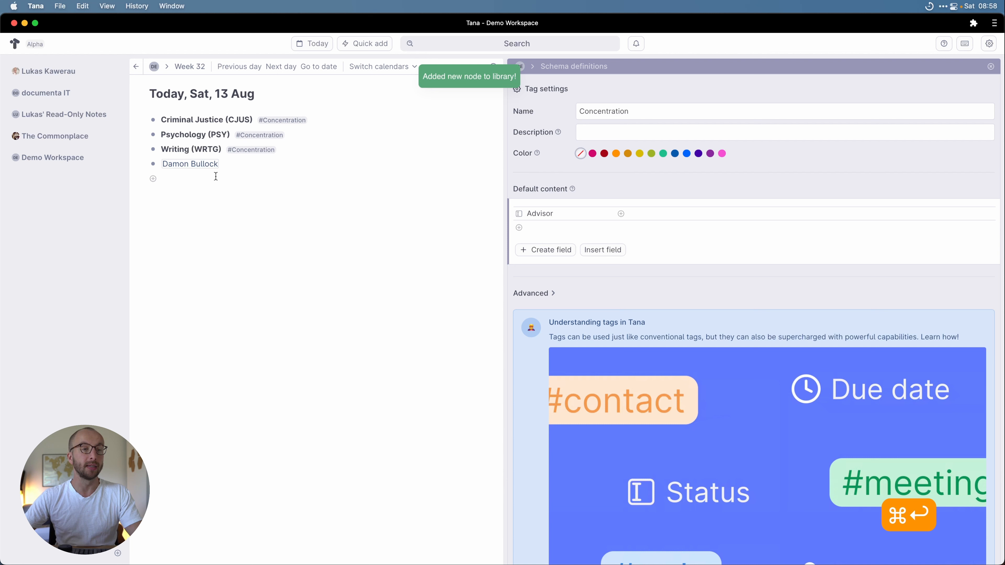
pyautogui.click(188, 166)
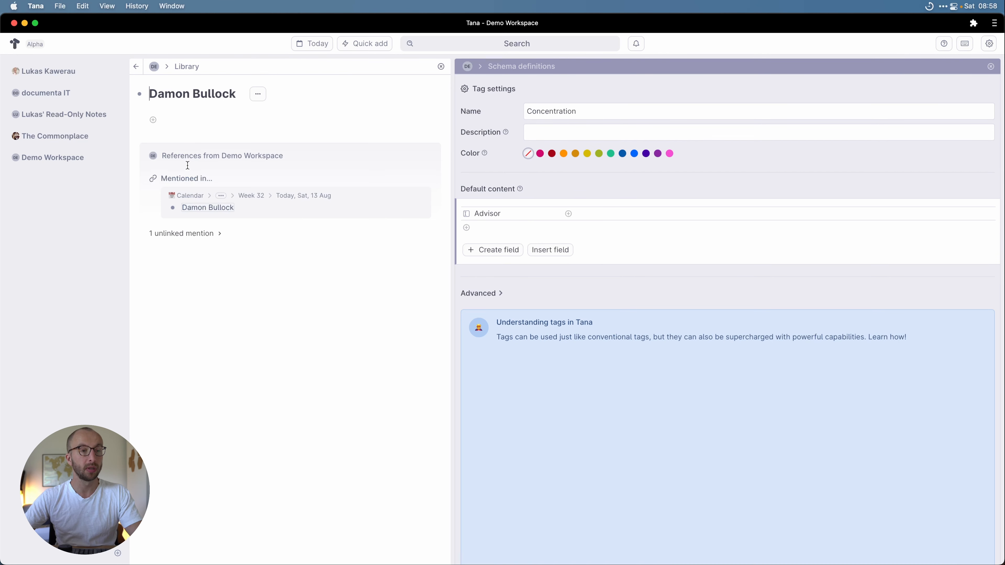
pyautogui.click(248, 94)
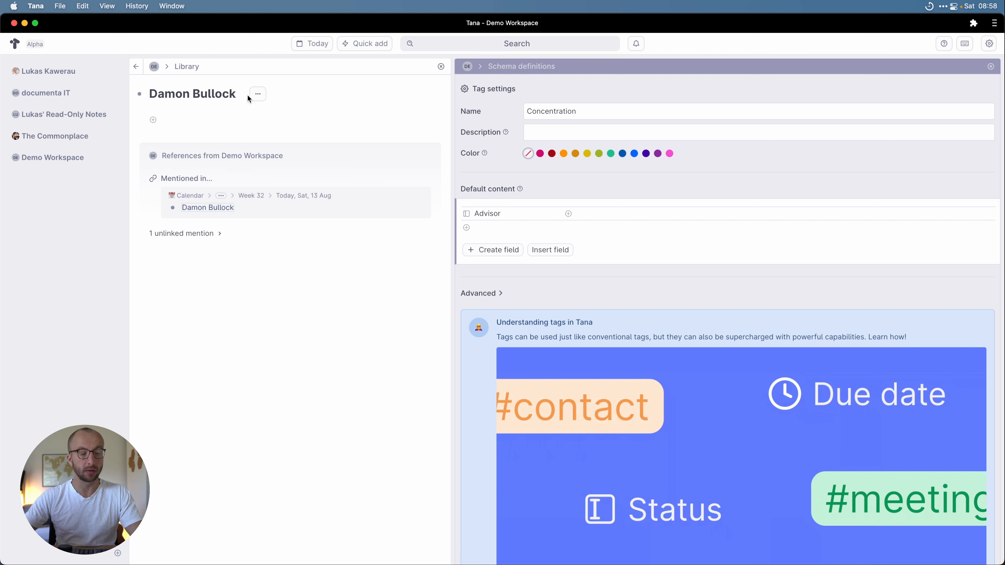
pyautogui.write('#pr')
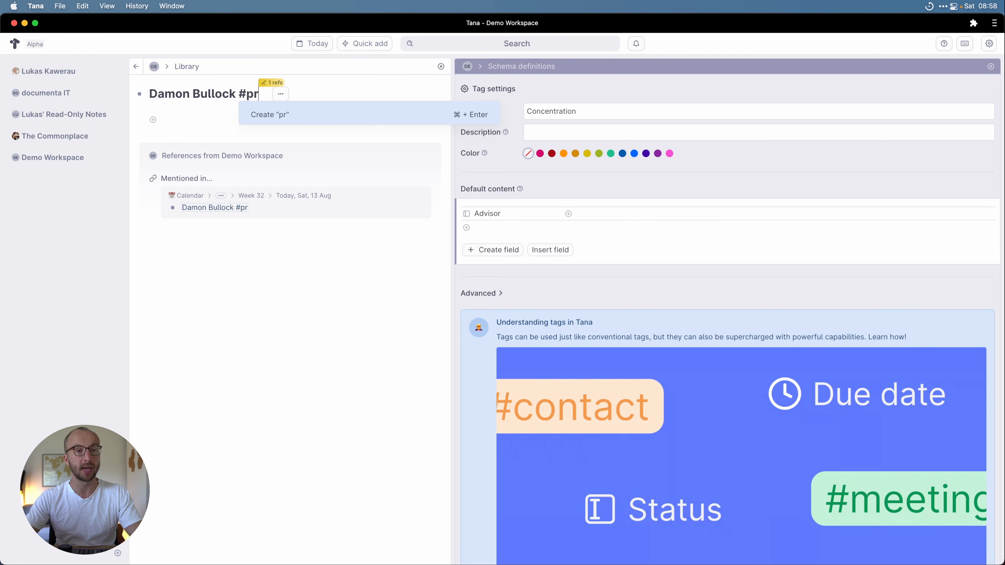
pyautogui.write('ofessor')
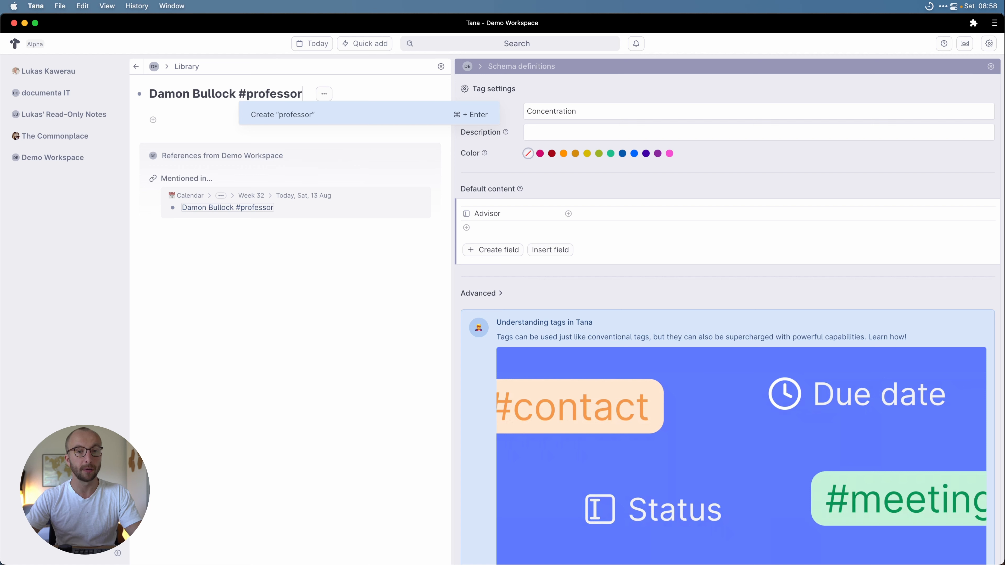
pyautogui.hotkey('ctrl', 'Return')
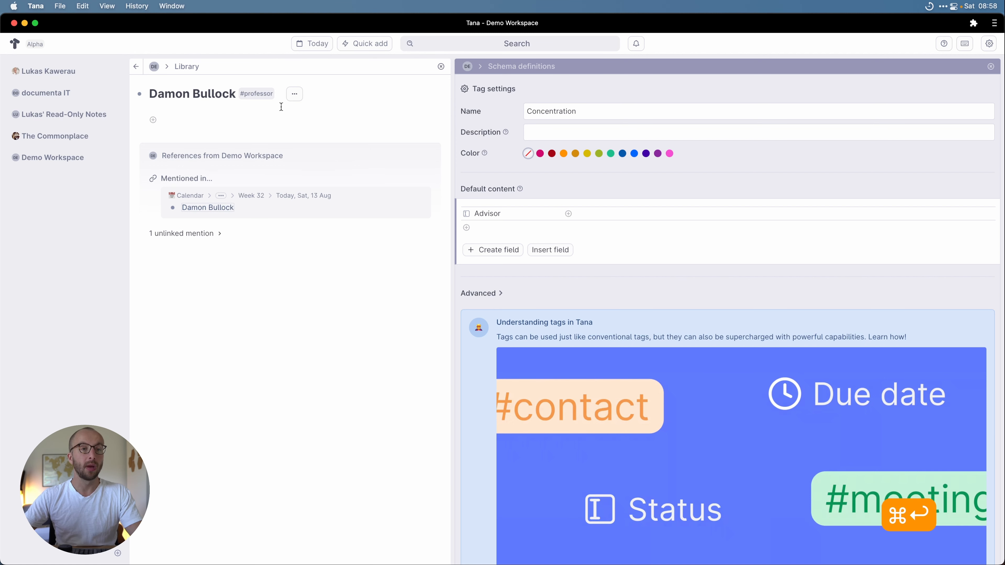
pyautogui.click(136, 67)
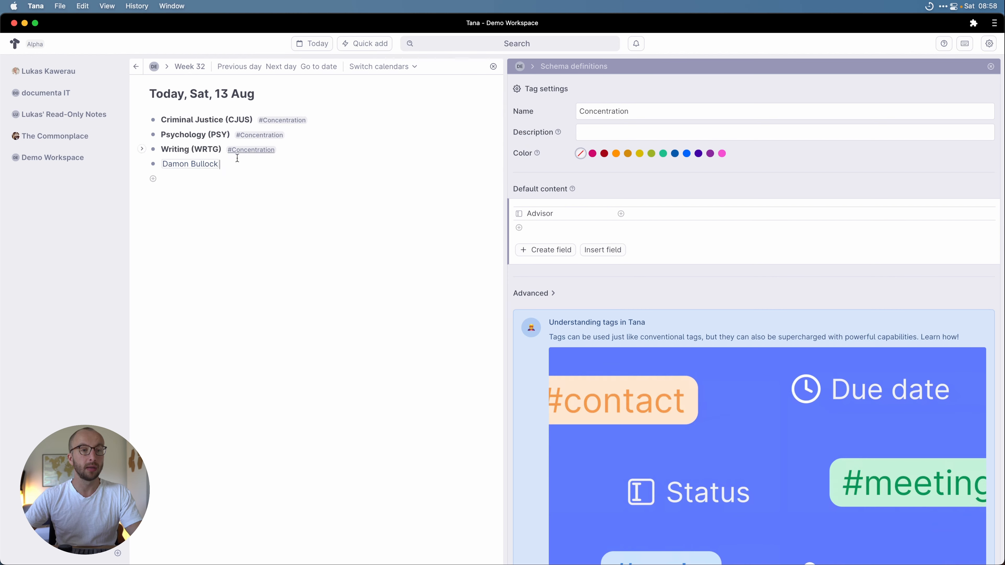
# Step: Add another professor below the first as a referenced node tagged #professor
pyautogui.press('Return')
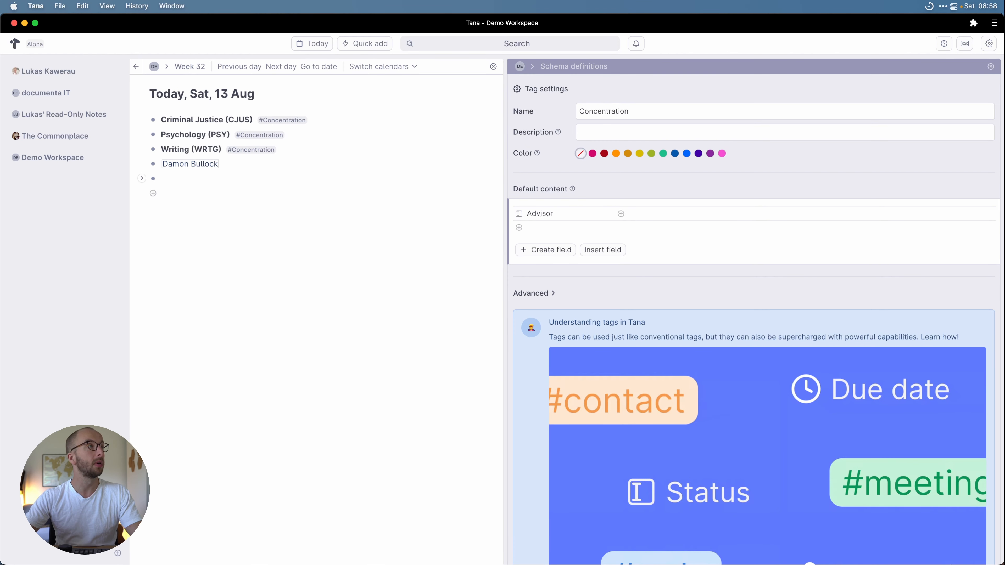
pyautogui.write('@')
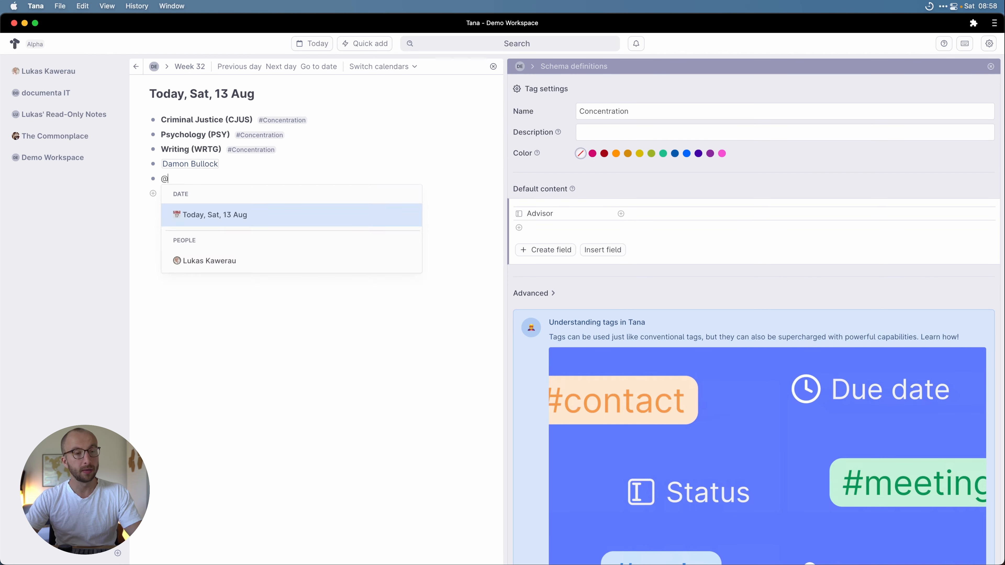
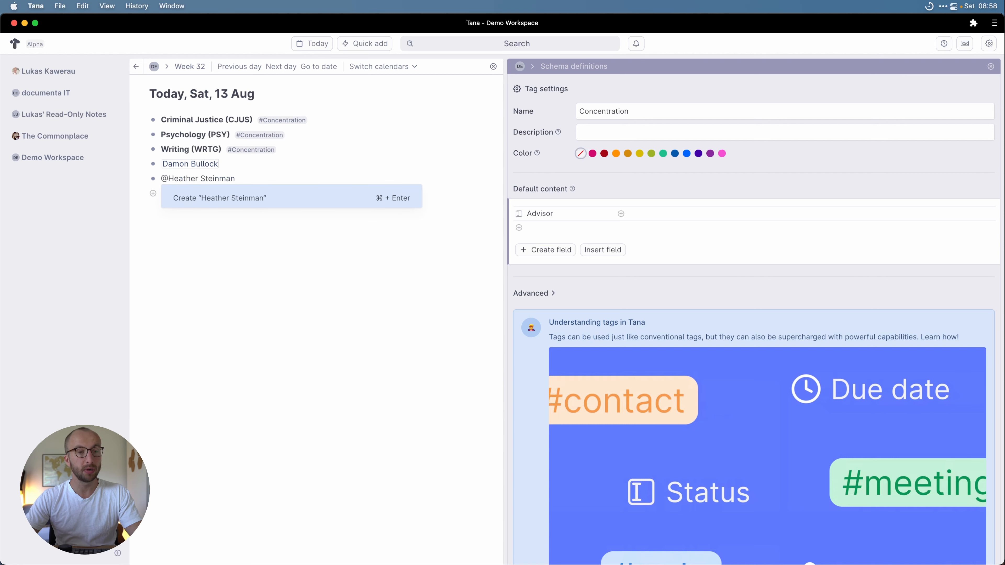
pyautogui.press('super+Return')
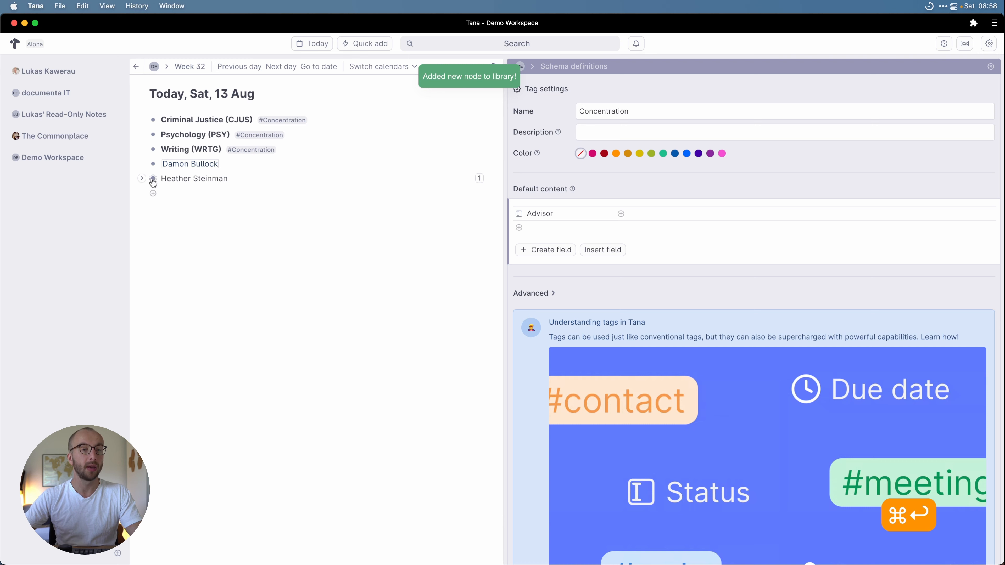
pyautogui.click(153, 180)
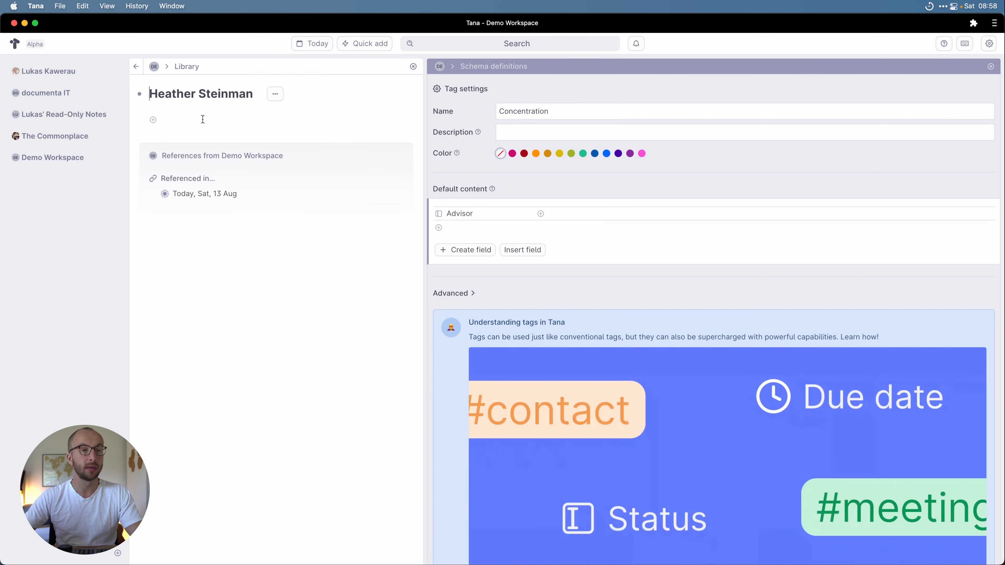
pyautogui.click(256, 97)
pyautogui.write('#p')
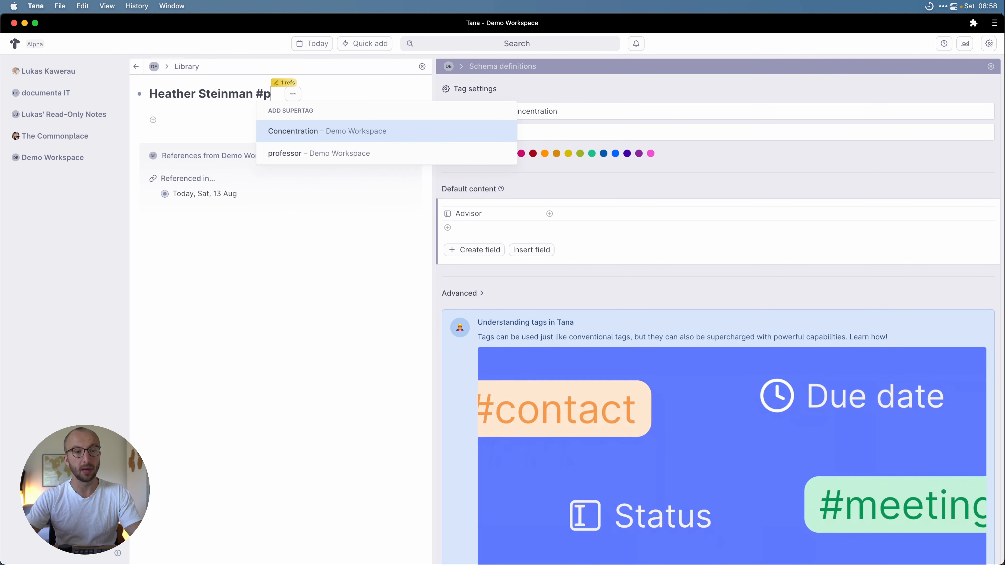
pyautogui.write('rof')
pyautogui.press('Return')
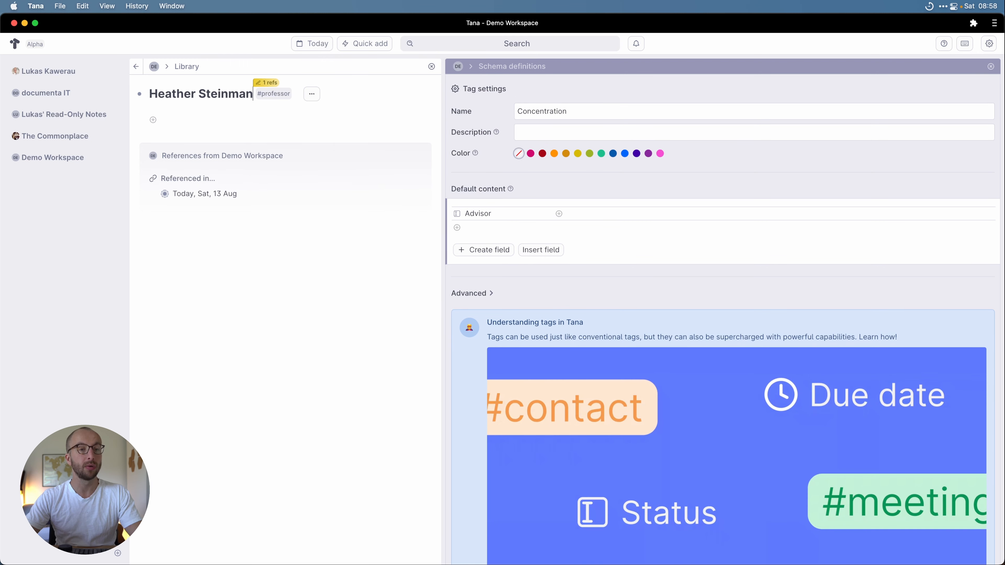
pyautogui.click(139, 68)
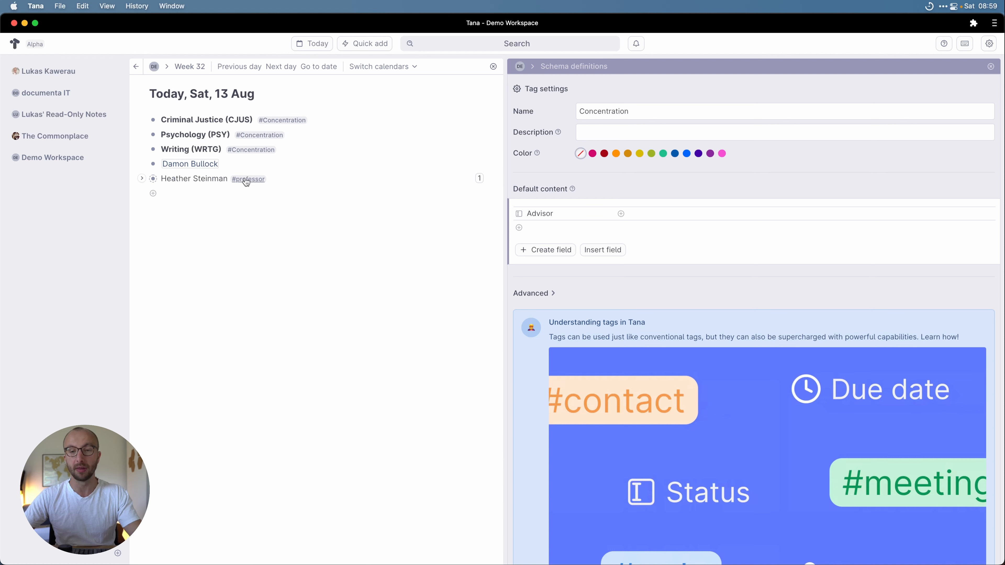
# Step: Change the Advisor field's type to #Instance
pyautogui.click(515, 215)
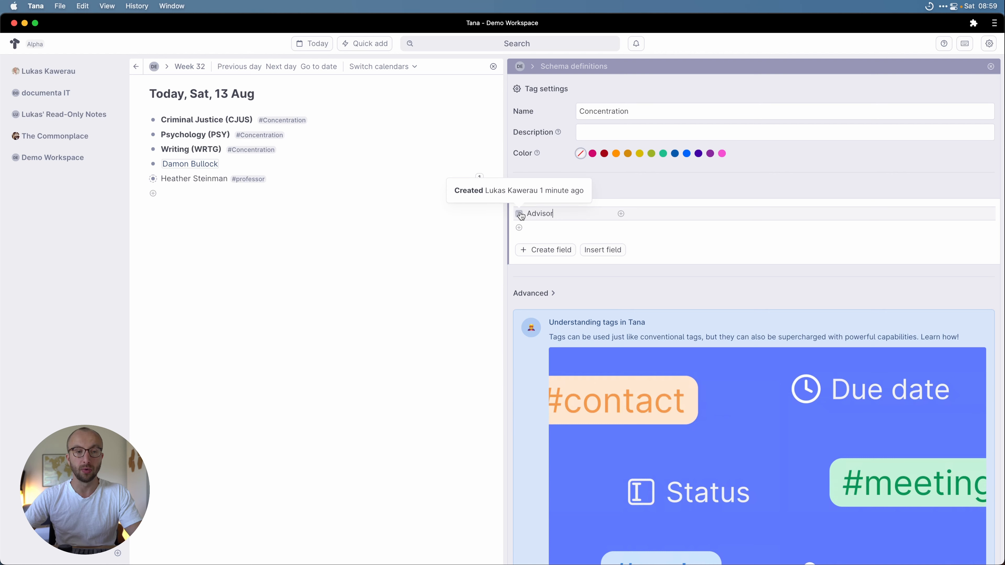
pyautogui.click(520, 214)
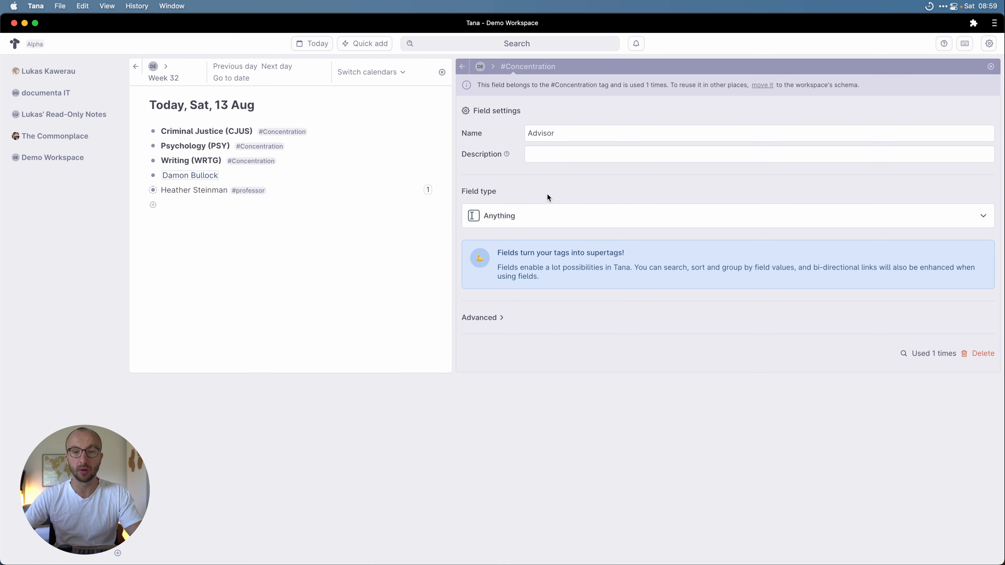
pyautogui.click(509, 216)
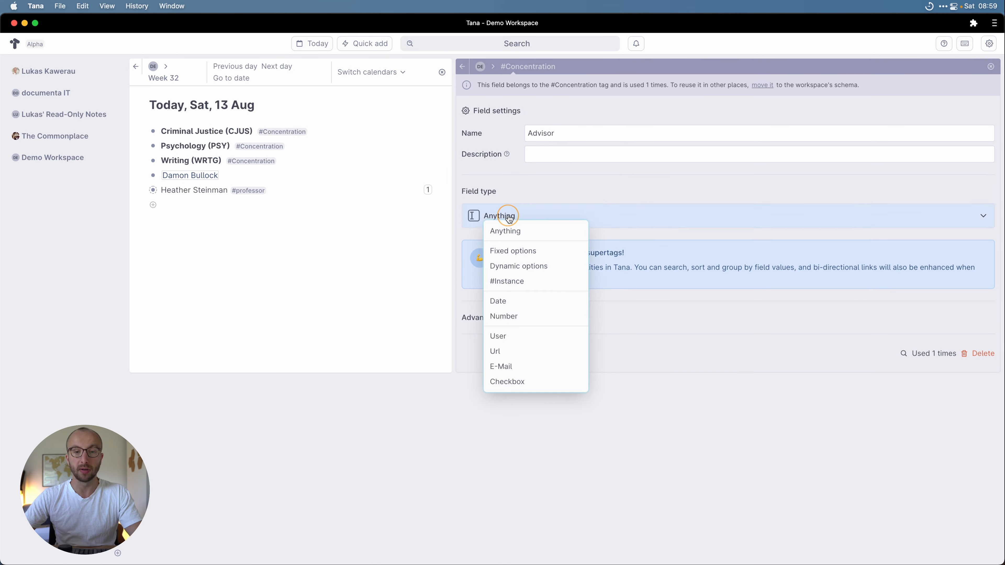
pyautogui.click(544, 282)
# Step: Set professor as the Advisor field's source supertag and return to the Concentration settings
pyautogui.click(557, 254)
pyautogui.write('#p')
pyautogui.press('Return')
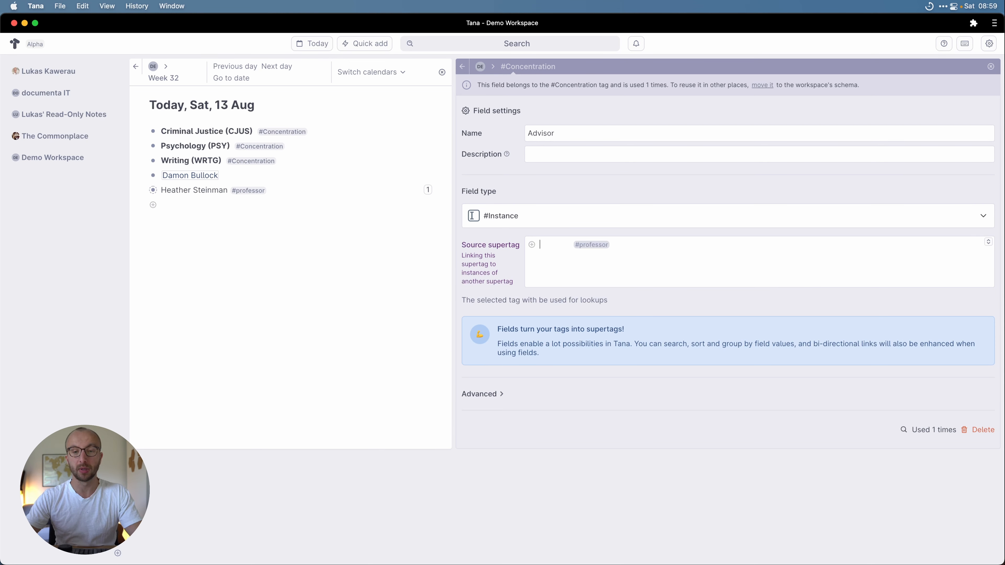
pyautogui.click(585, 247)
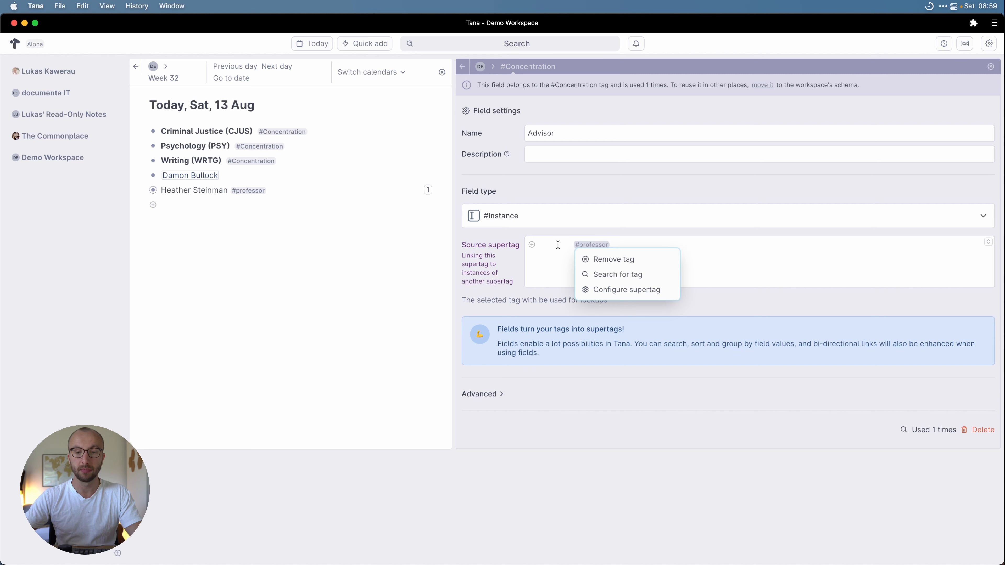
pyautogui.click(552, 247)
pyautogui.press('BackSpace')
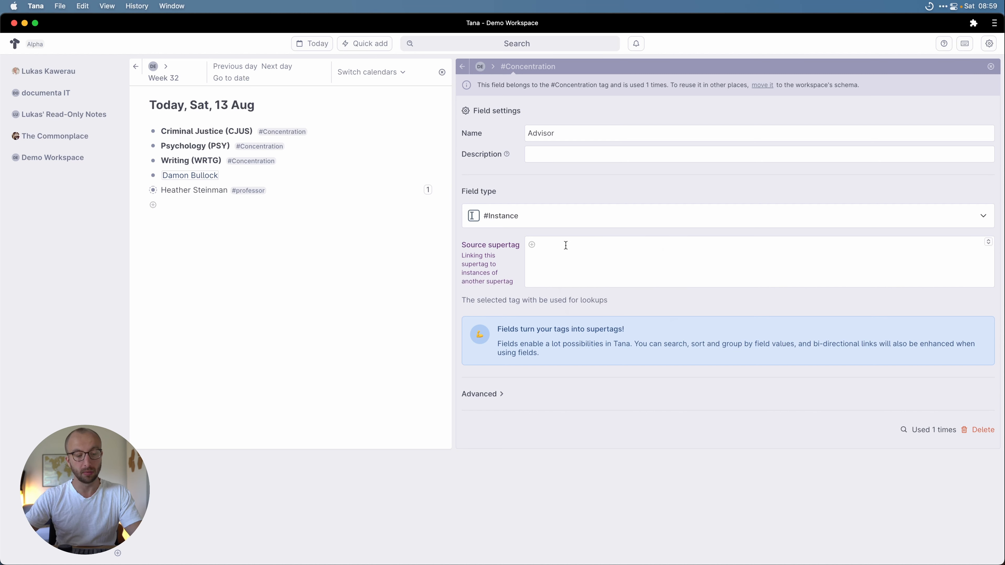
pyautogui.write('@prof')
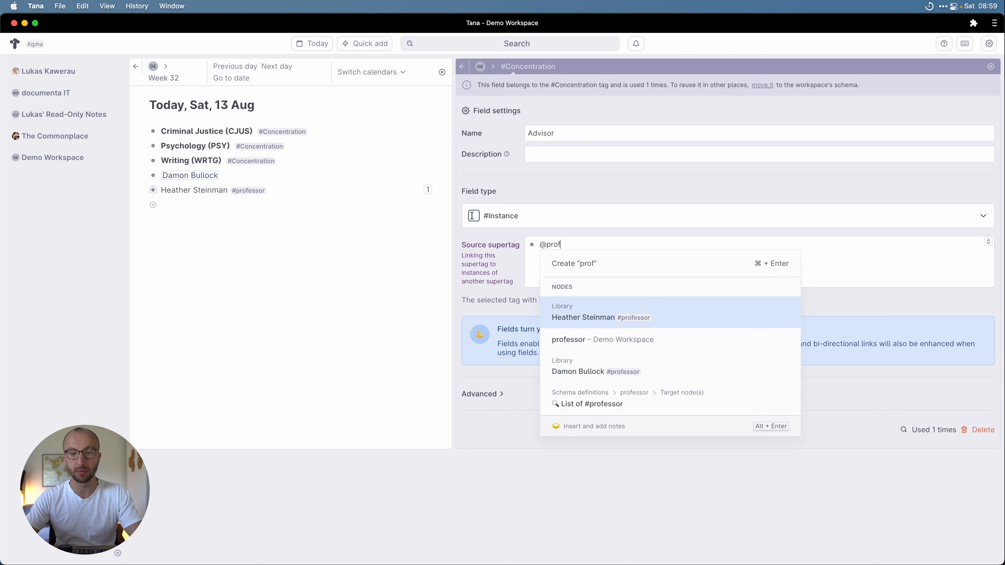
pyautogui.press('Down')
pyautogui.press('Return')
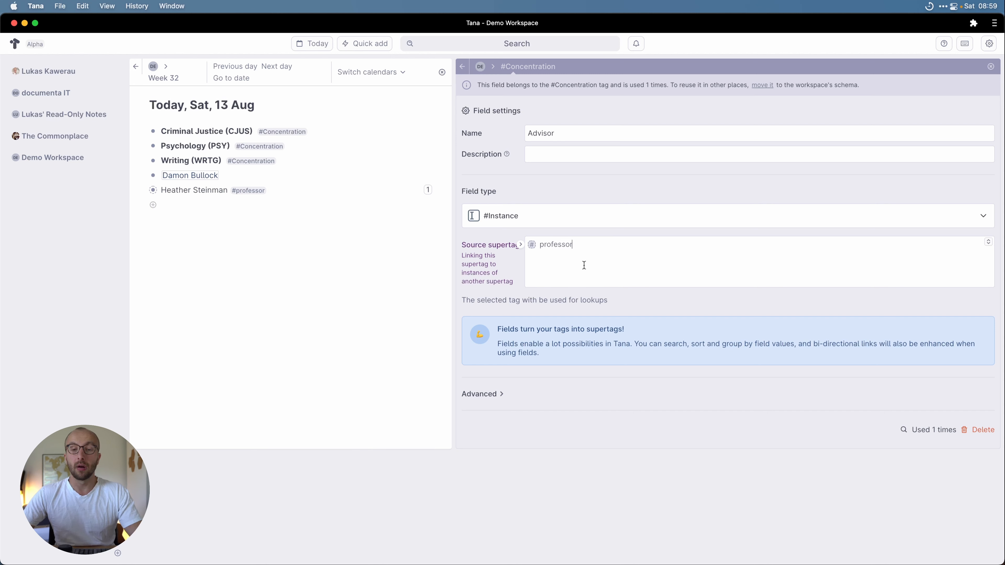
pyautogui.click(463, 67)
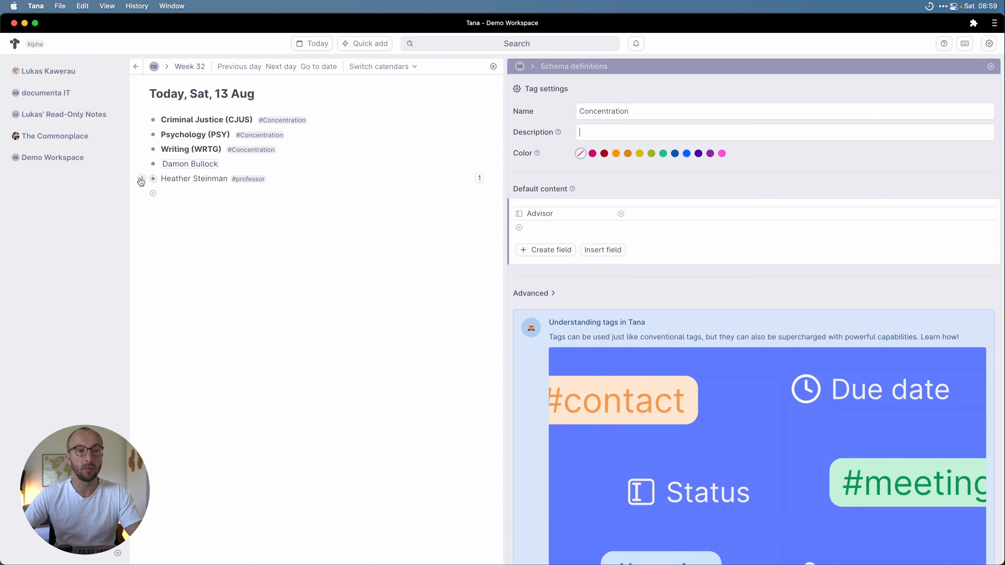
# Step: Set Writing (WRTG)'s Advisor to the second professor and Criminal Justice (CJUS)'s to the first
pyautogui.click(143, 150)
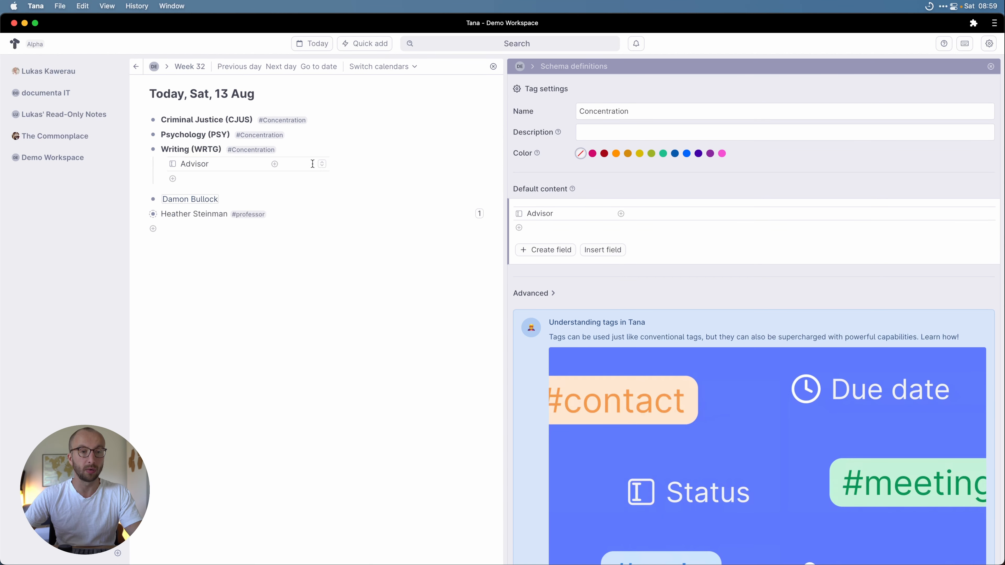
pyautogui.click(323, 163)
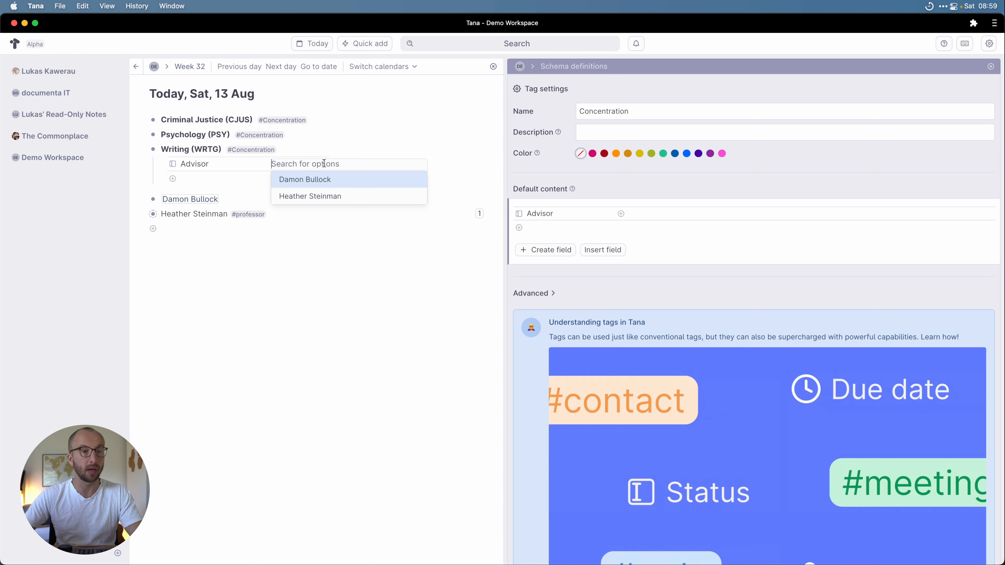
pyautogui.click(324, 191)
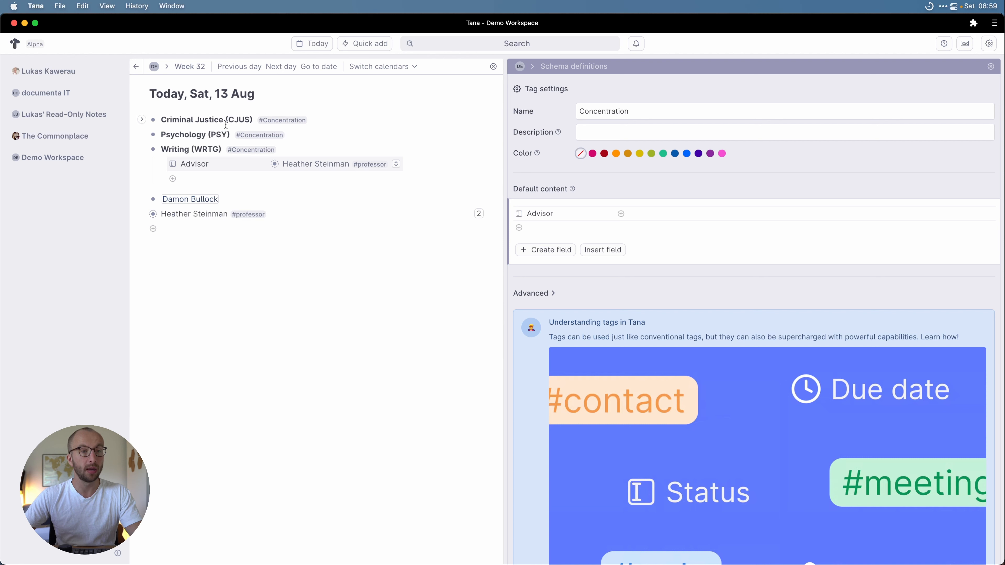
pyautogui.click(143, 119)
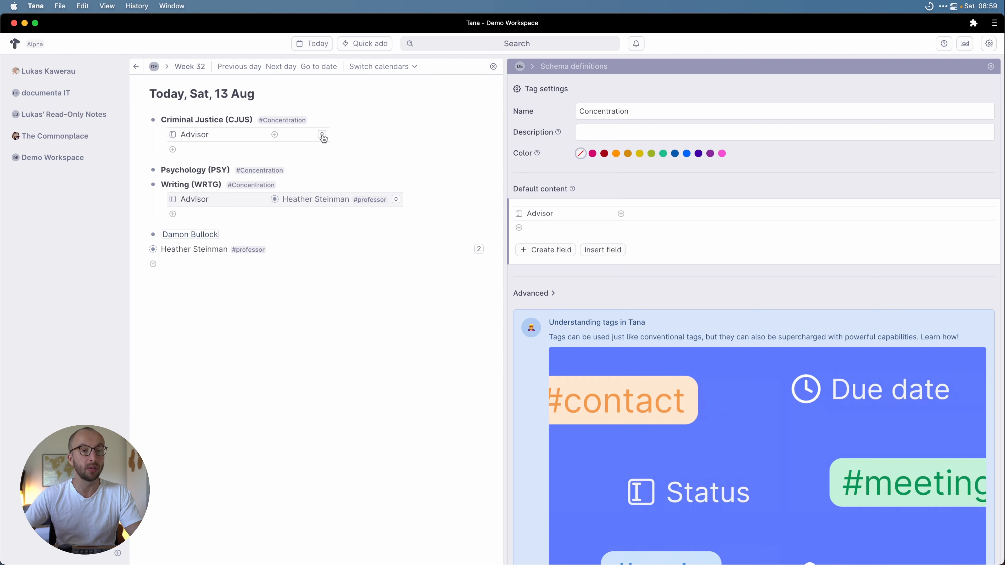
pyautogui.click(321, 134)
pyautogui.click(312, 150)
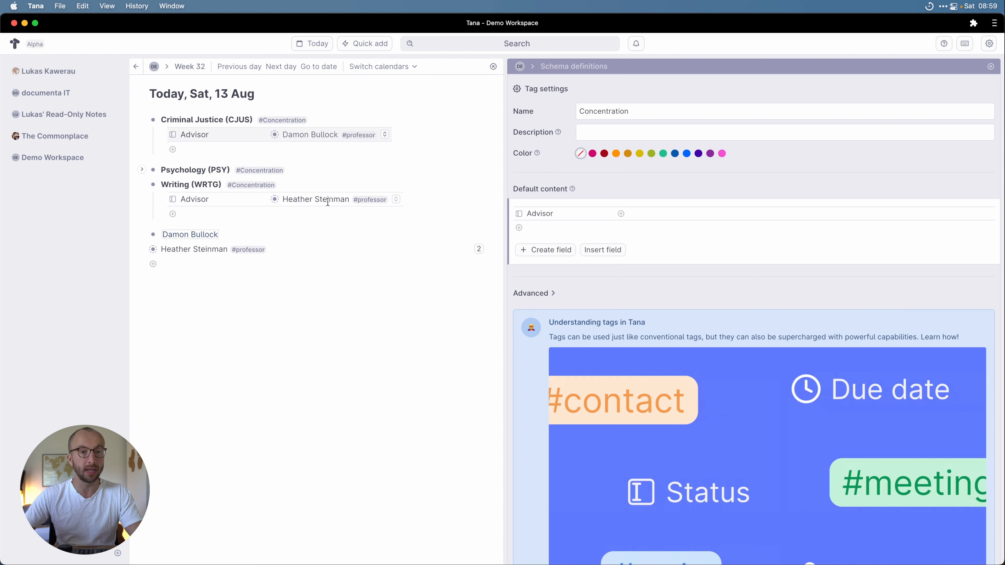
# Step: Add a 'List of Concentrations' node, close the tag settings, and open it as a search node
pyautogui.click(193, 264)
pyautogui.write('Lis')
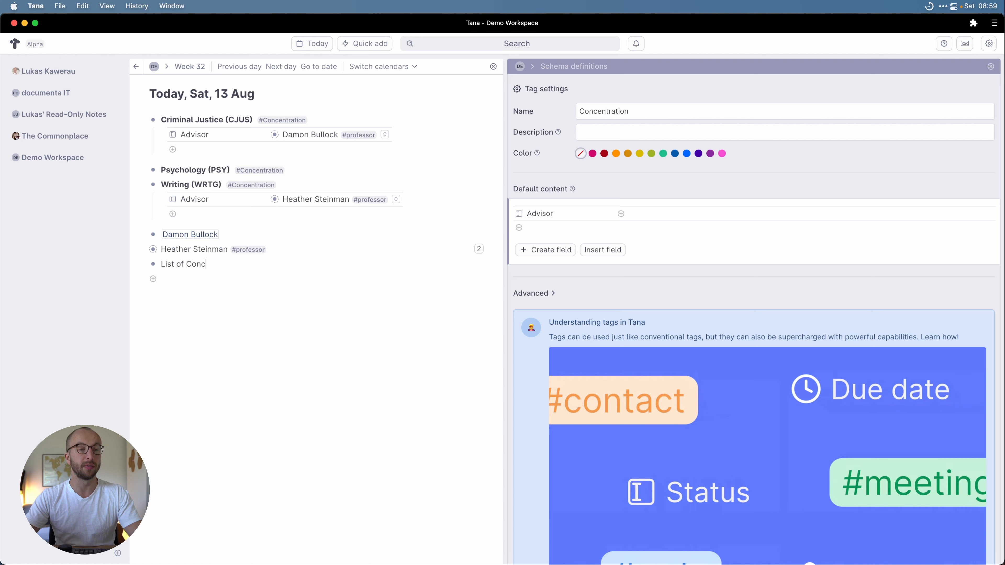
pyautogui.write('t of Concentrations')
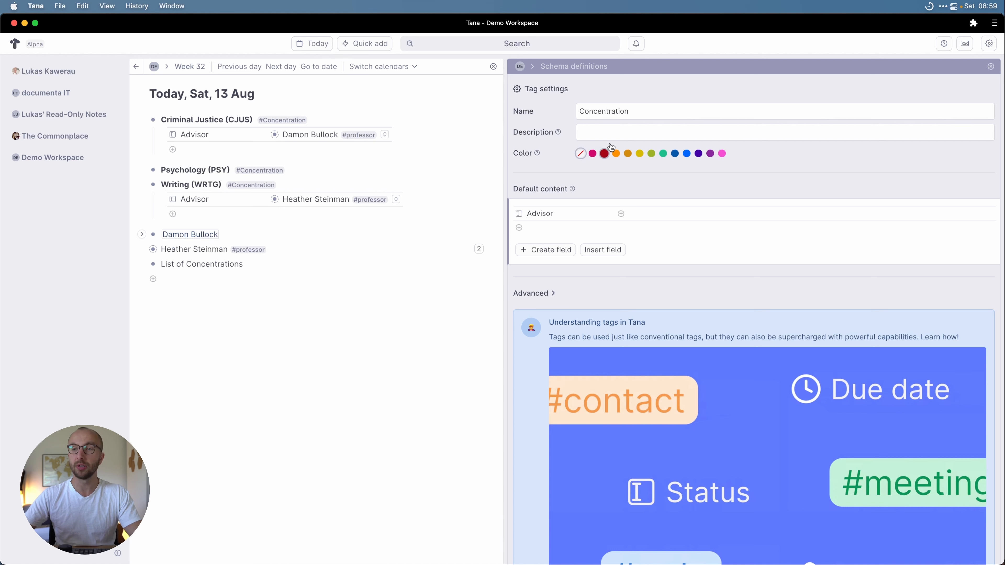
pyautogui.click(990, 67)
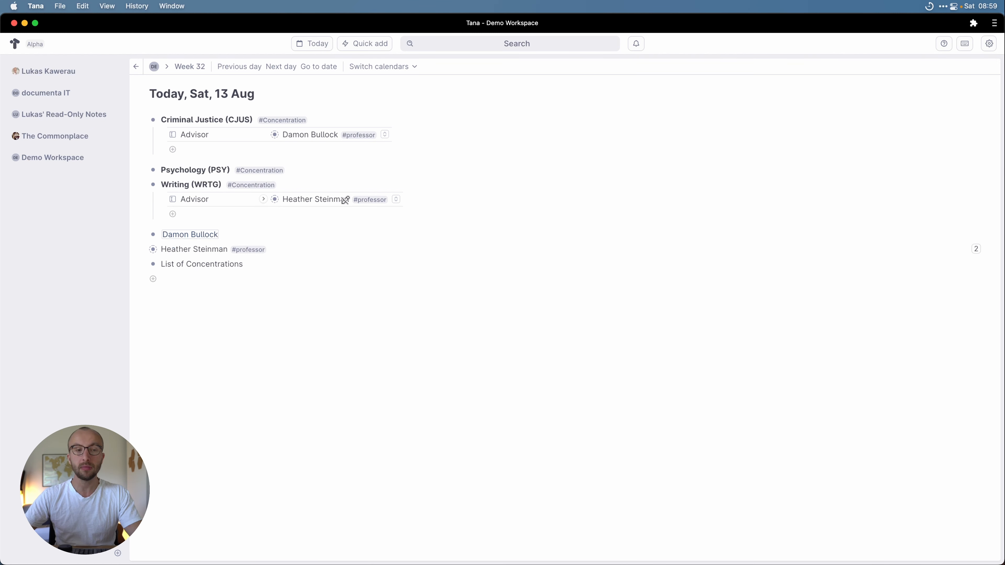
pyautogui.click(154, 266)
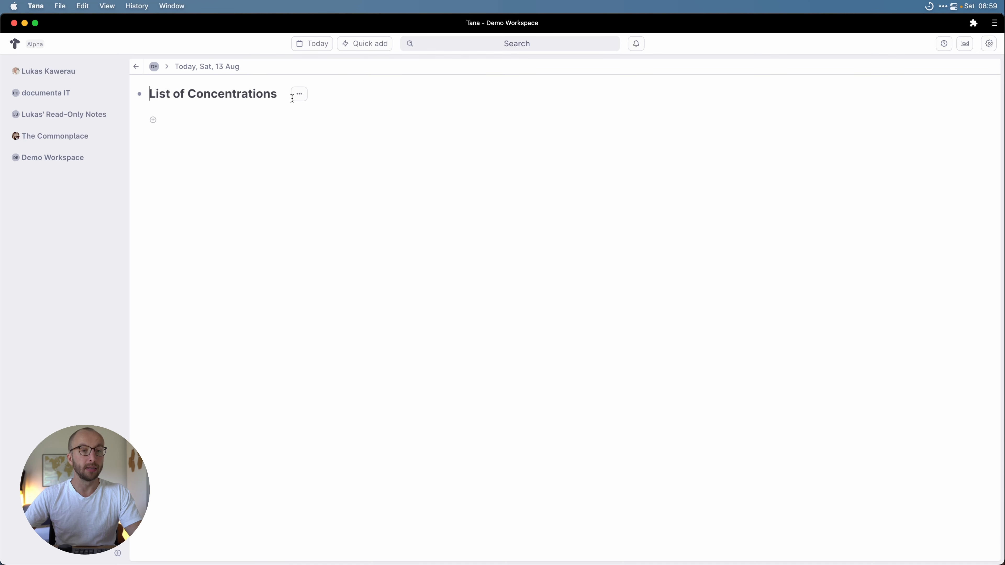
pyautogui.click(307, 97)
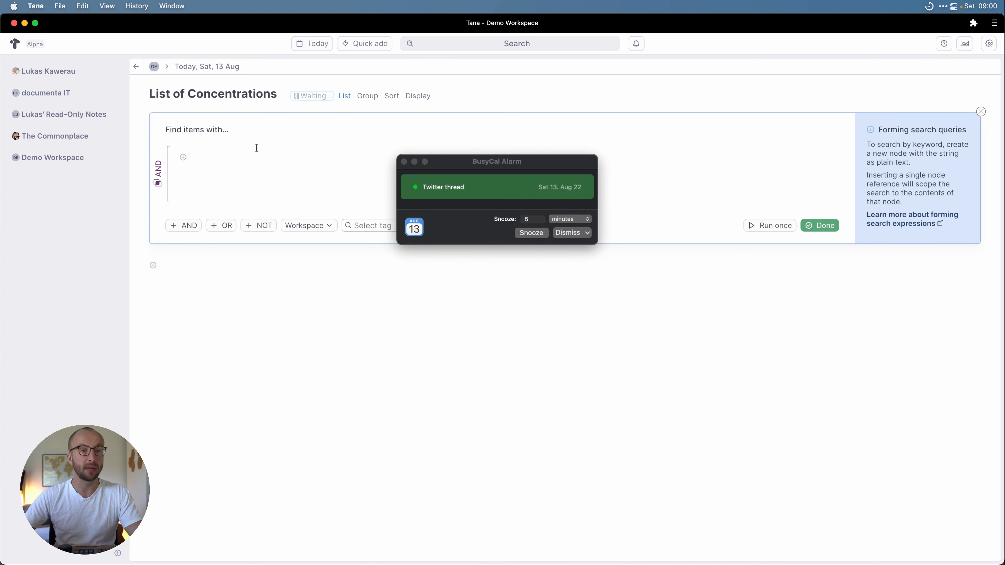
# Step: Make the search query match the #Concentration tag and show its live results
pyautogui.click(568, 232)
pyautogui.click(237, 153)
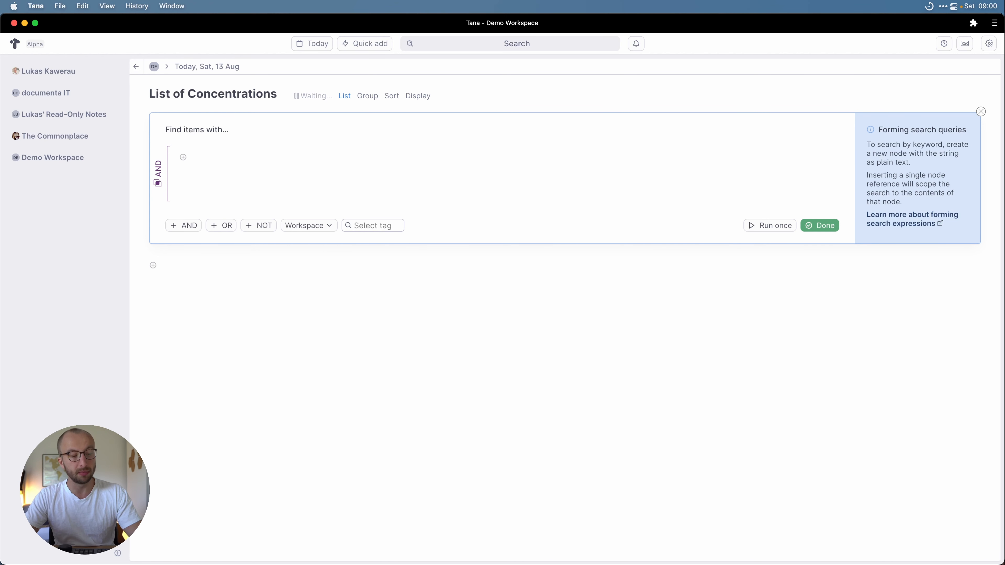
pyautogui.write('@concent')
pyautogui.press('Down')
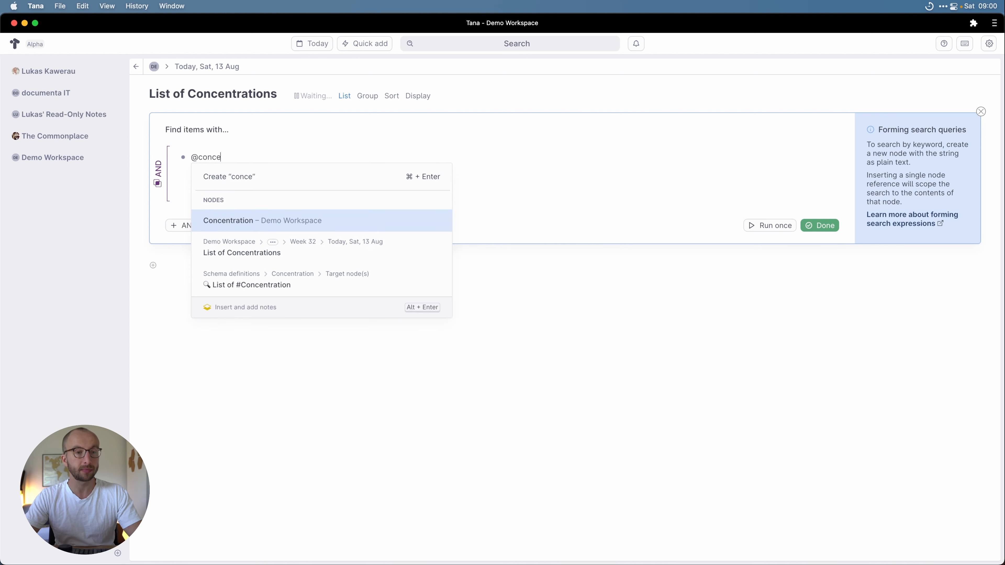
pyautogui.press('Return')
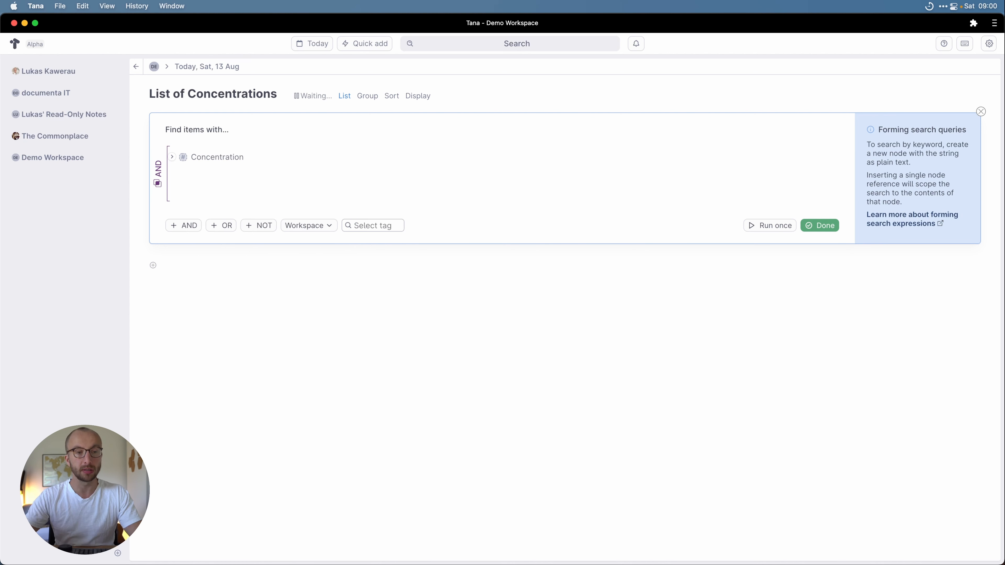
pyautogui.click(818, 223)
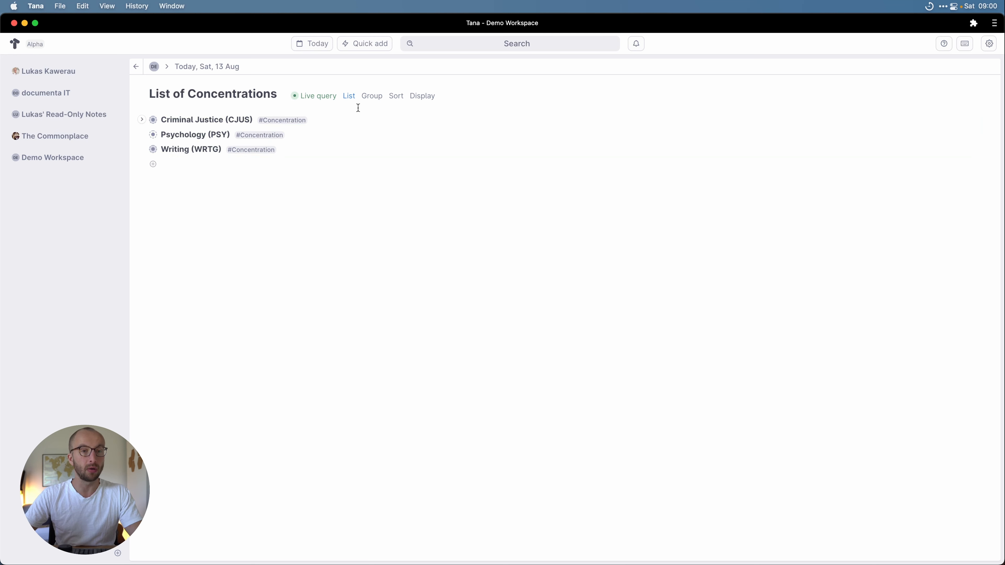
pyautogui.click(348, 96)
# Step: Show the query results as a table, then return to the Sat, 13 Aug day page
pyautogui.click(378, 125)
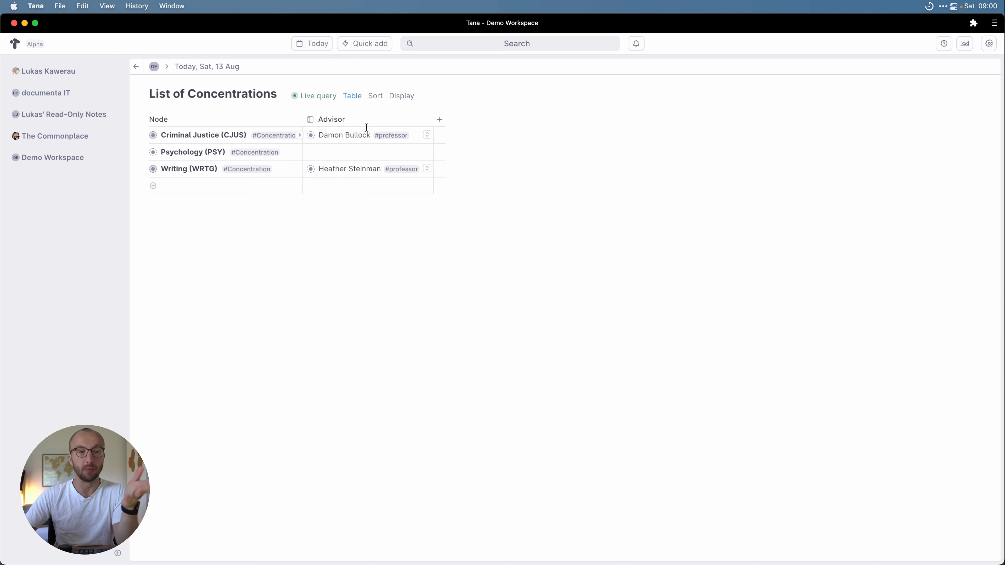
pyautogui.click(183, 68)
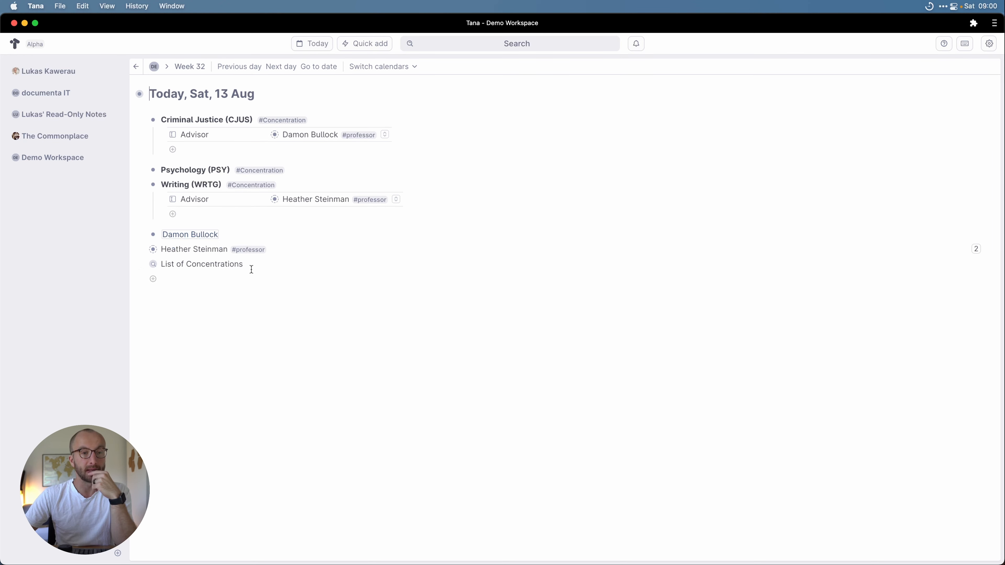
# Step: Collapse Criminal Justice (CJUS) and Writing (WRTG), and expand Demo Workspace in the sidebar
pyautogui.click(142, 119)
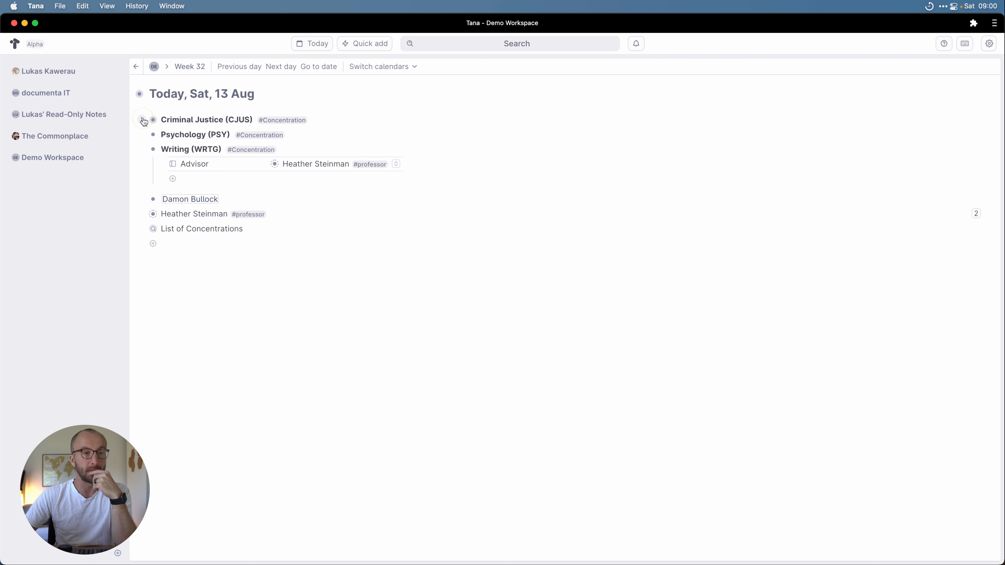
pyautogui.click(142, 149)
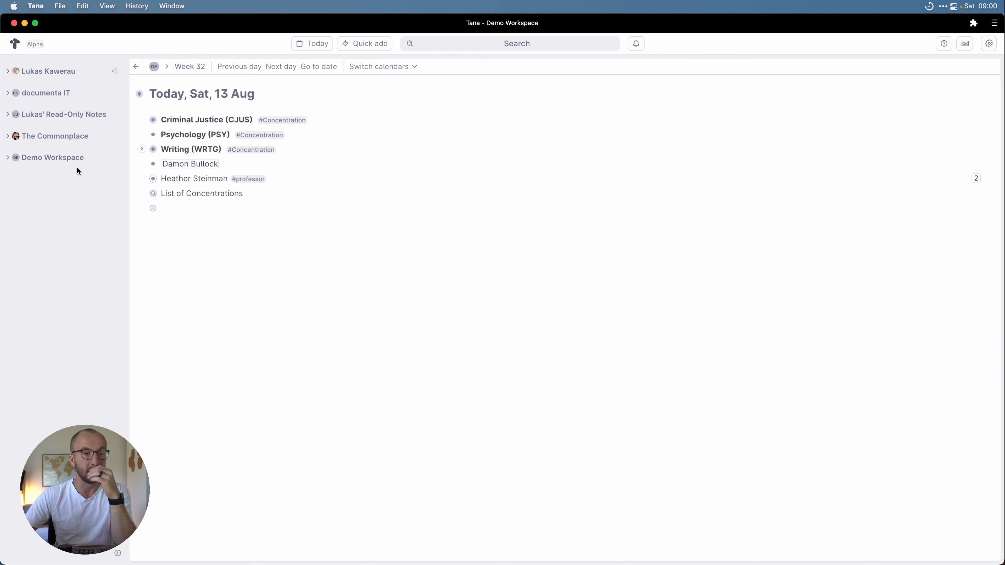
pyautogui.click(11, 158)
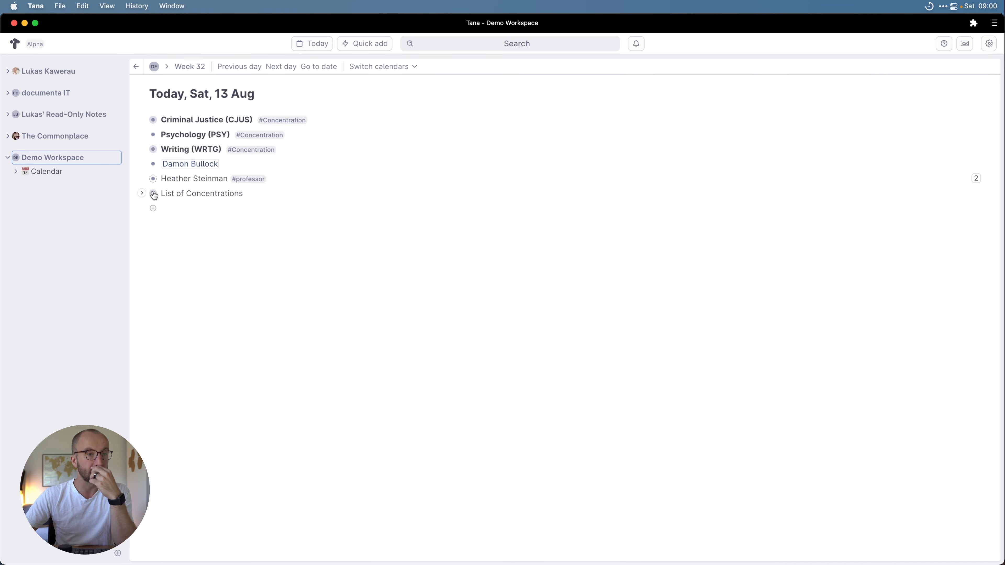
# Step: Rename the 'List of Concentrations' node to 'Concentrations'
pyautogui.moveTo(155, 196)
pyautogui.mouseDown()
pyautogui.moveTo(183, 193)
pyautogui.moveTo(158, 193)
pyautogui.mouseUp()
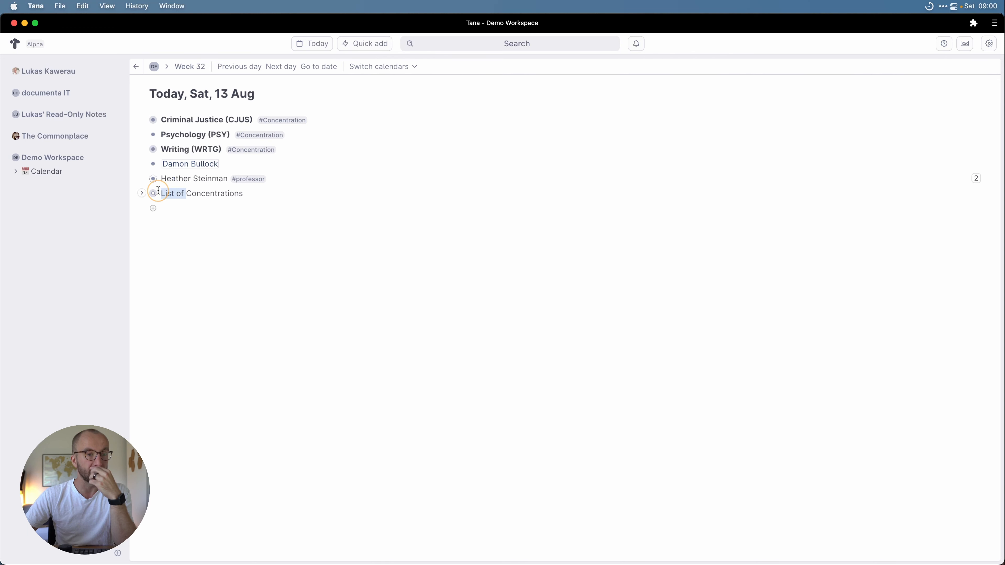
pyautogui.press('BackSpace')
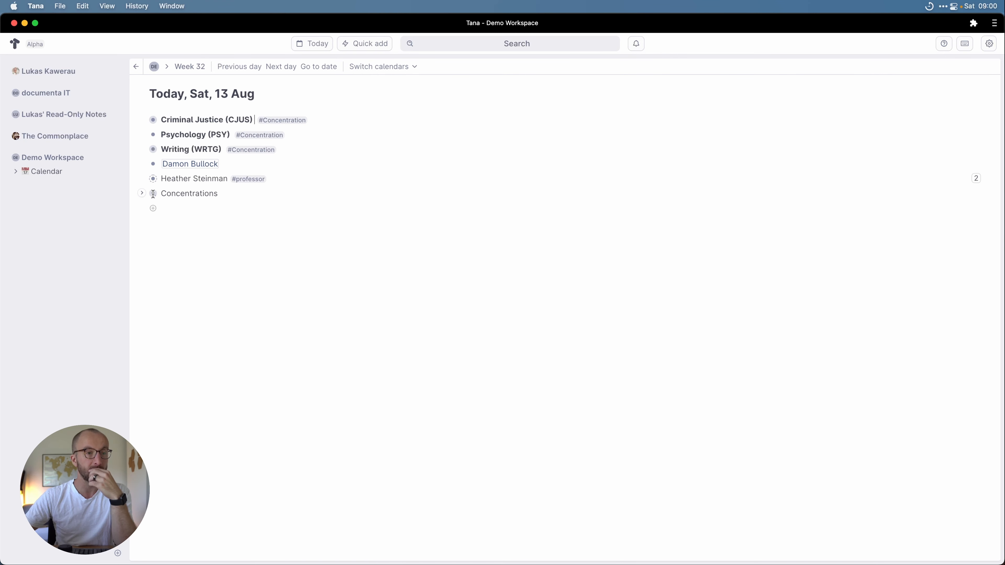
pyautogui.moveTo(154, 194); pyautogui.dragTo(182, 199)
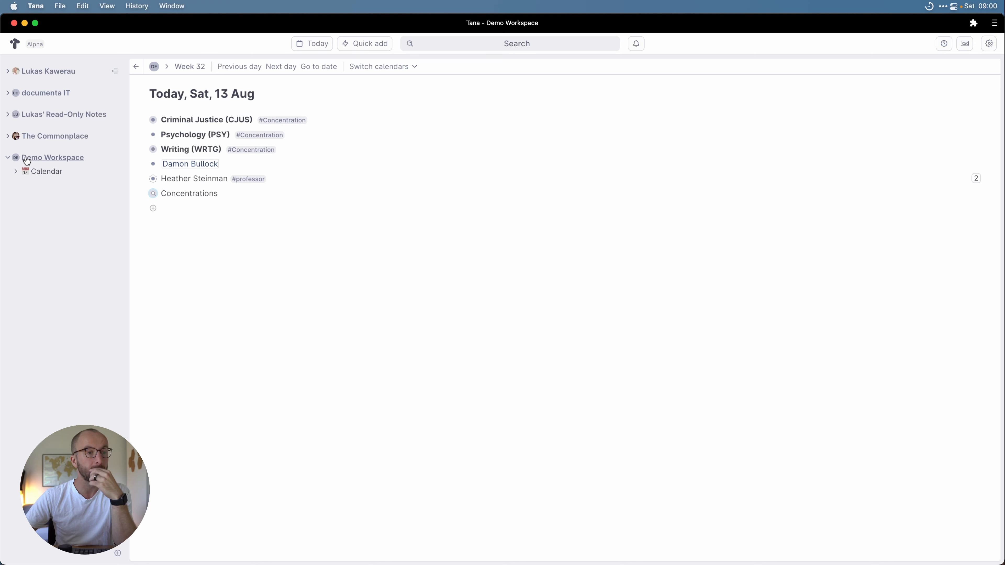
# Step: Add a 'Concentrations' node on the Demo Workspace page below Calendar
pyautogui.click(157, 67)
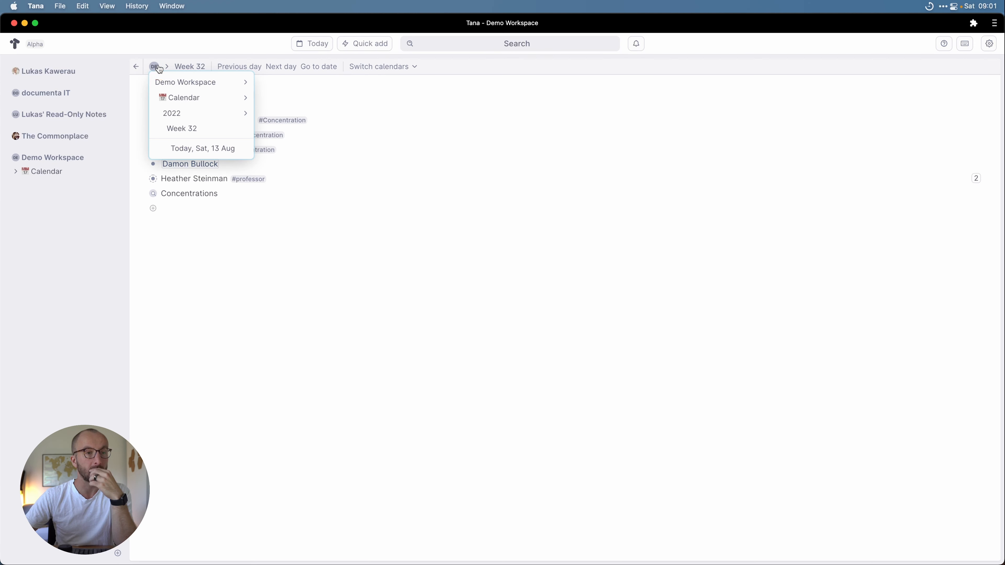
pyautogui.moveTo(181, 82)
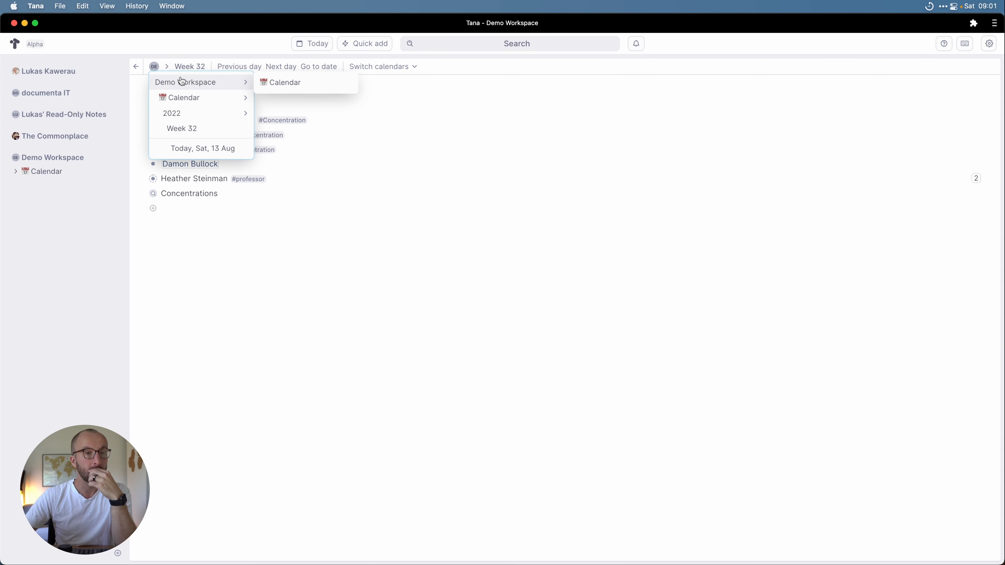
pyautogui.click(182, 82)
pyautogui.click(194, 171)
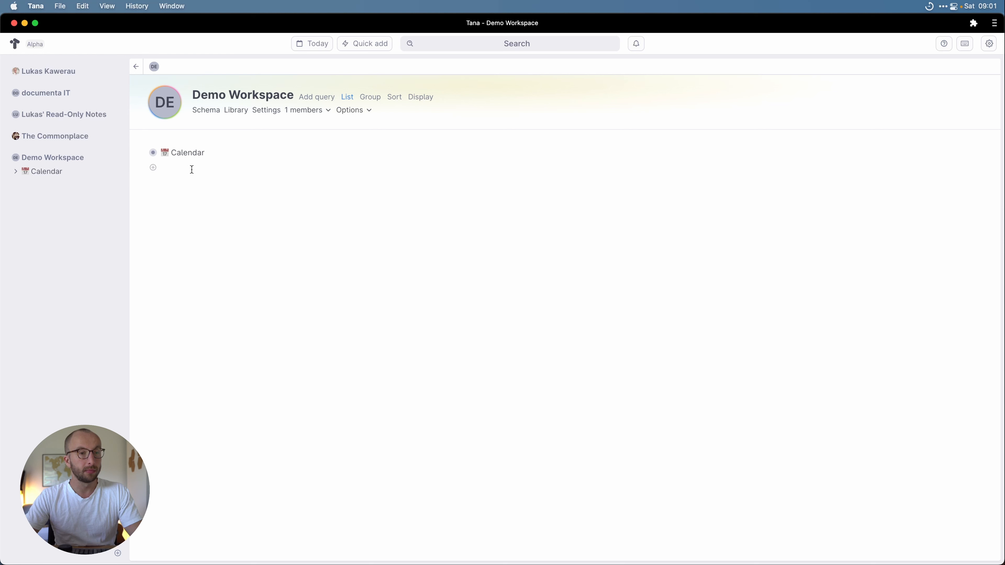
pyautogui.write('Concentrations')
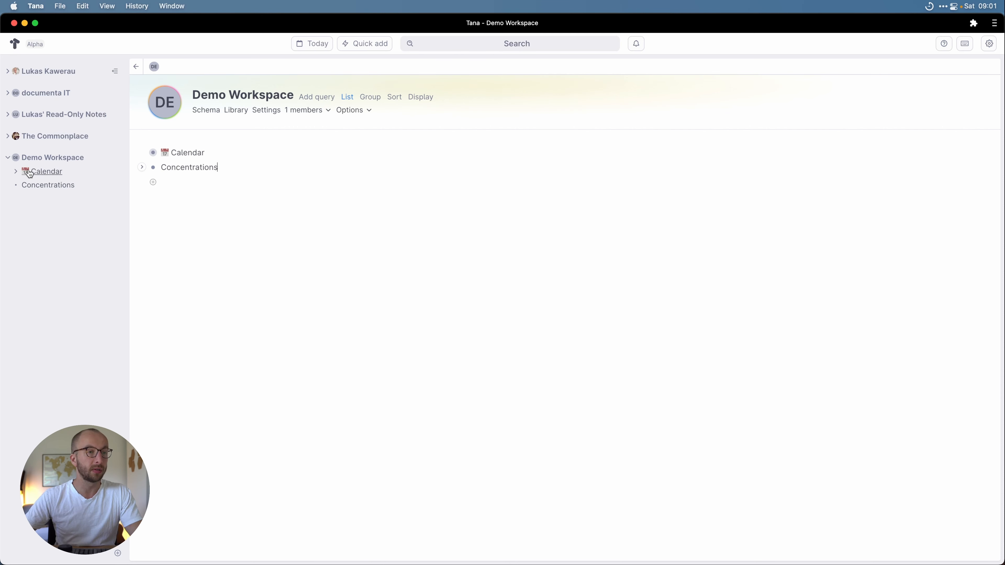
# Step: Drag the Concentrations query from the Sat, 13 Aug page into the workspace sidebar
pyautogui.click(16, 171)
pyautogui.click(27, 187)
pyautogui.click(35, 198)
pyautogui.click(45, 212)
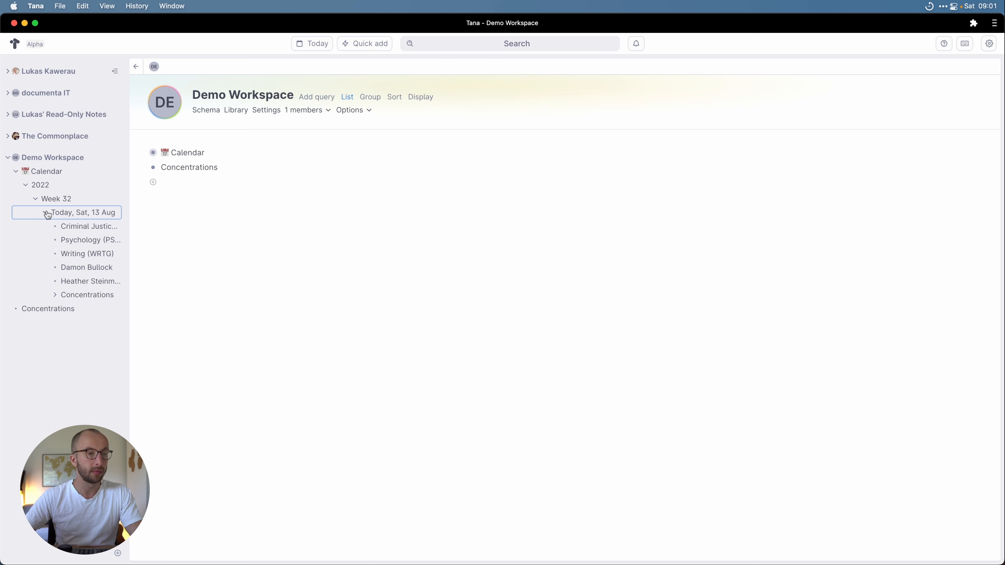
pyautogui.click(82, 214)
pyautogui.moveTo(153, 193); pyautogui.dragTo(35, 305)
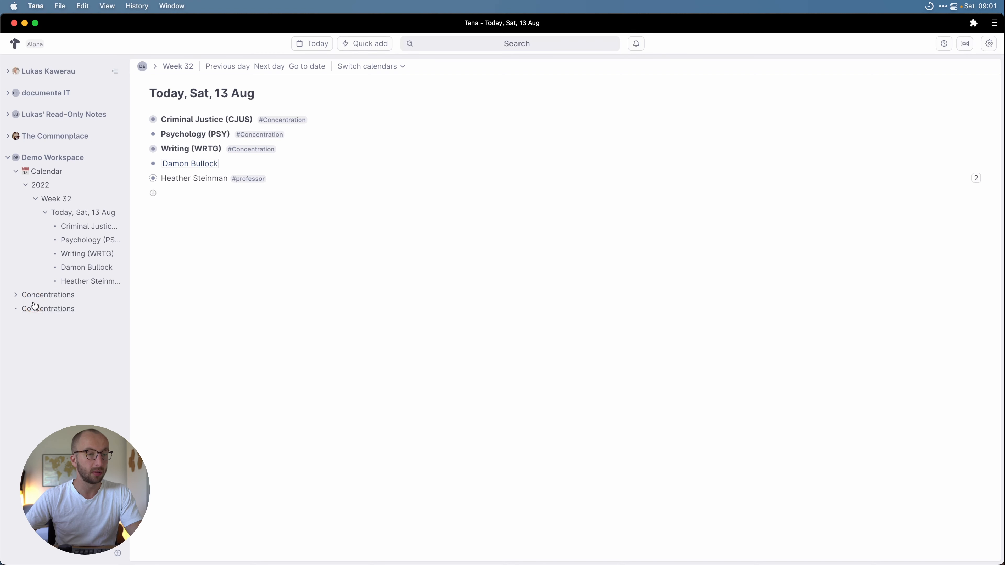
pyautogui.rightClick(19, 310)
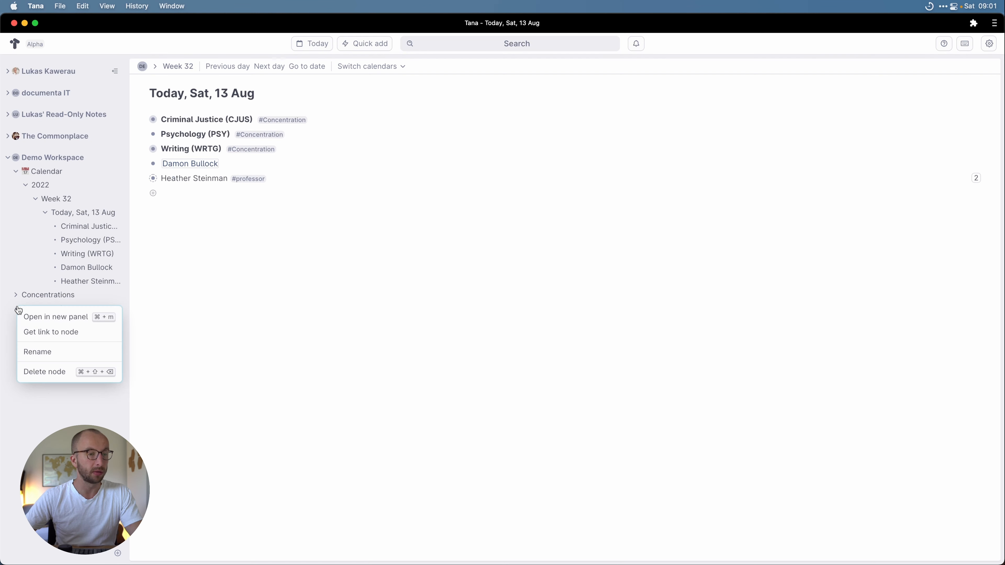
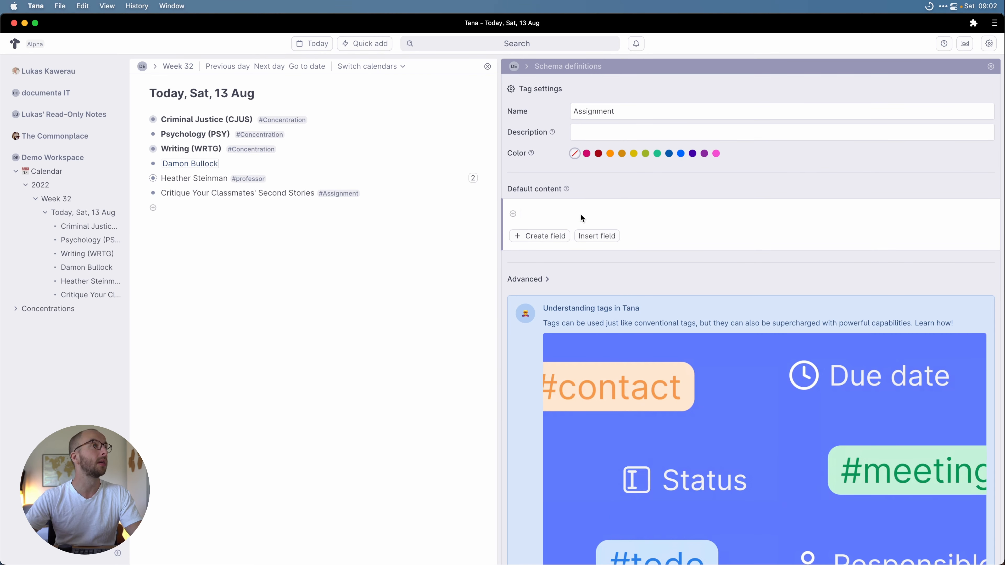
# Step: Create Complete, Due date (date field) and Class fields in the Assignment tag's Default content
pyautogui.write('>')
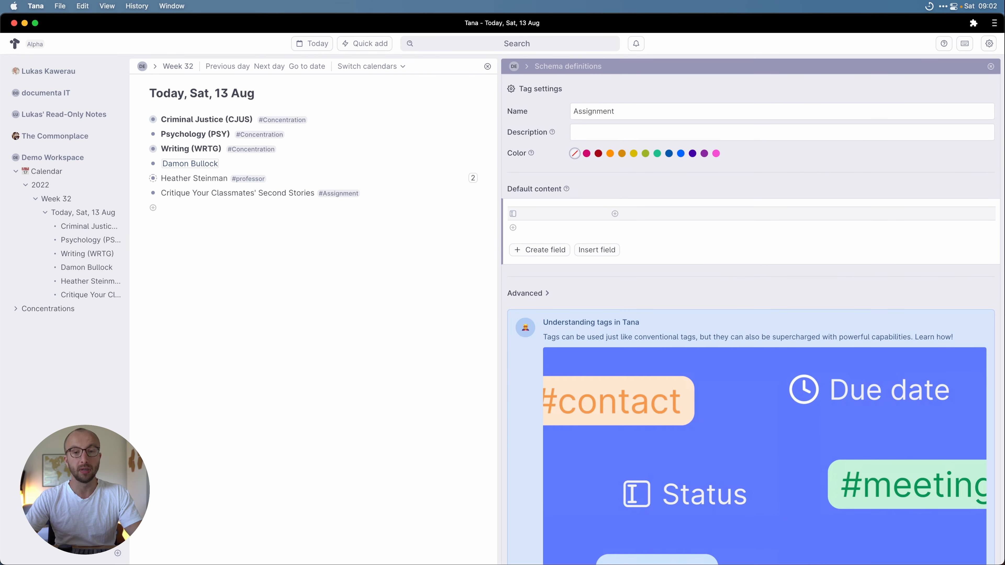
pyautogui.write('Complet')
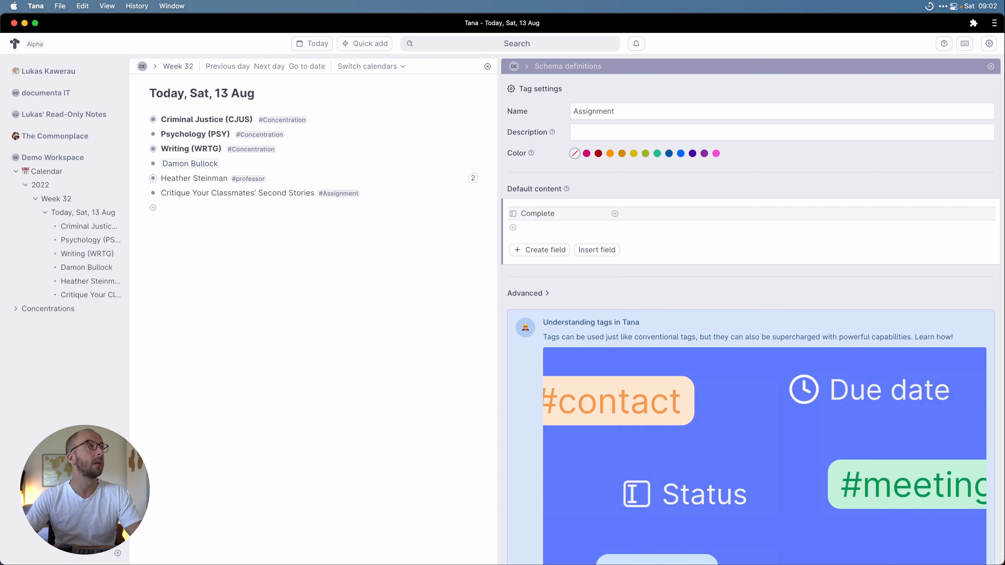
pyautogui.write('e')
pyautogui.press('Return')
pyautogui.write('>')
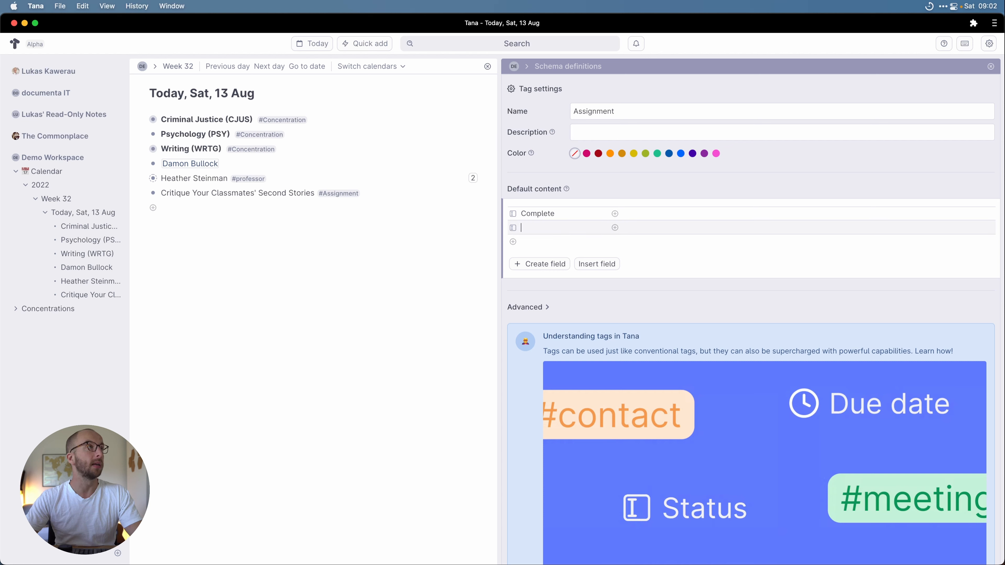
pyautogui.write('Due date')
pyautogui.press('Return')
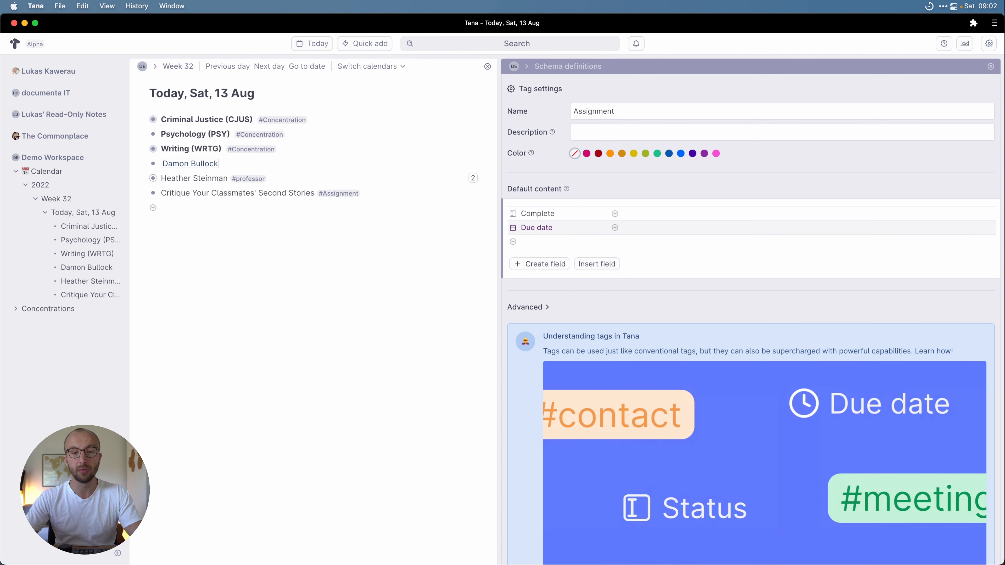
pyautogui.press('Return')
pyautogui.write('>Cla')
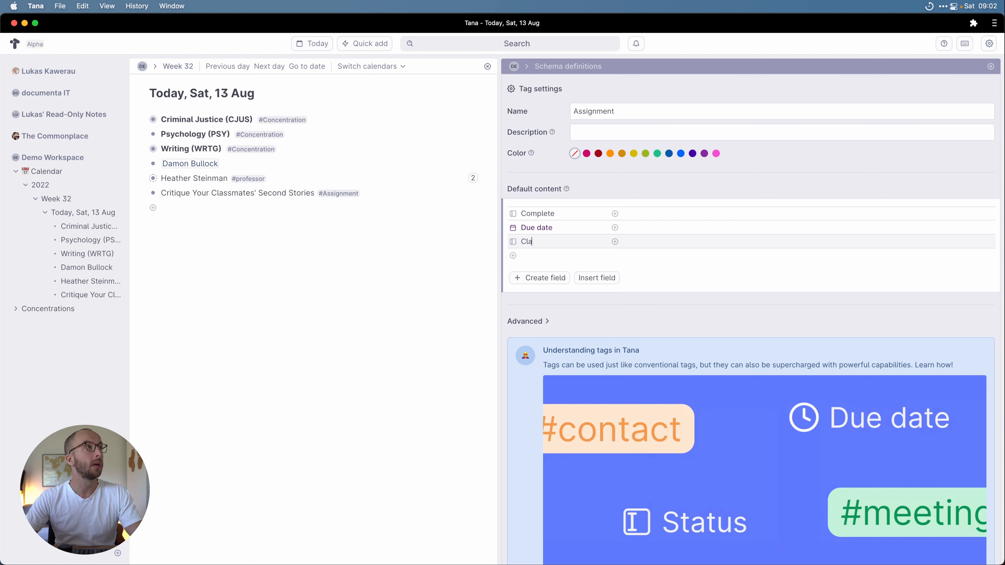
pyautogui.write('ss')
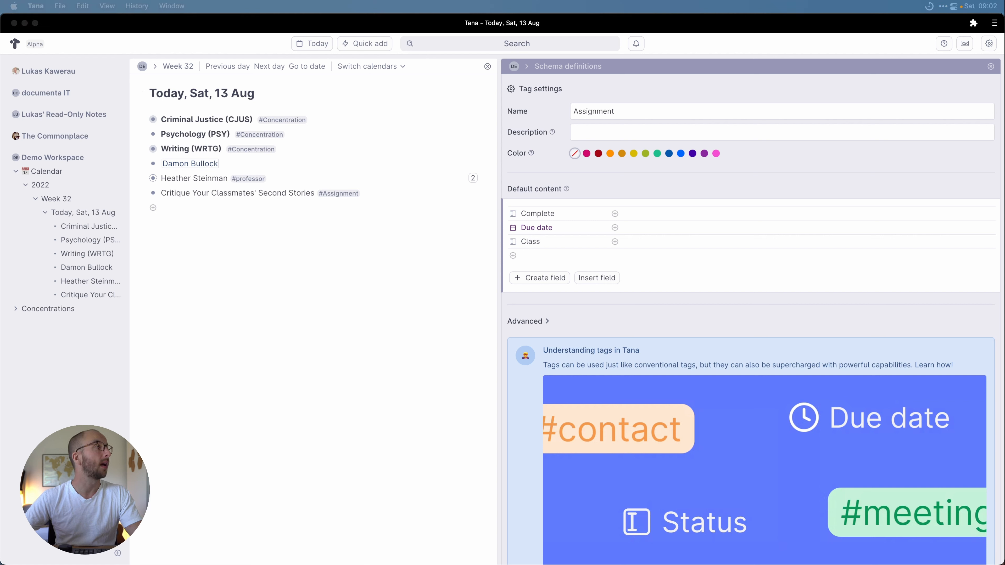
pyautogui.click(992, 71)
# Step: Add bullets WRTG 512: Twisted Vine Literary Journal, 519: Advanced Composition, 545: Wrtting Fiction, 515: Publishing
pyautogui.click(991, 67)
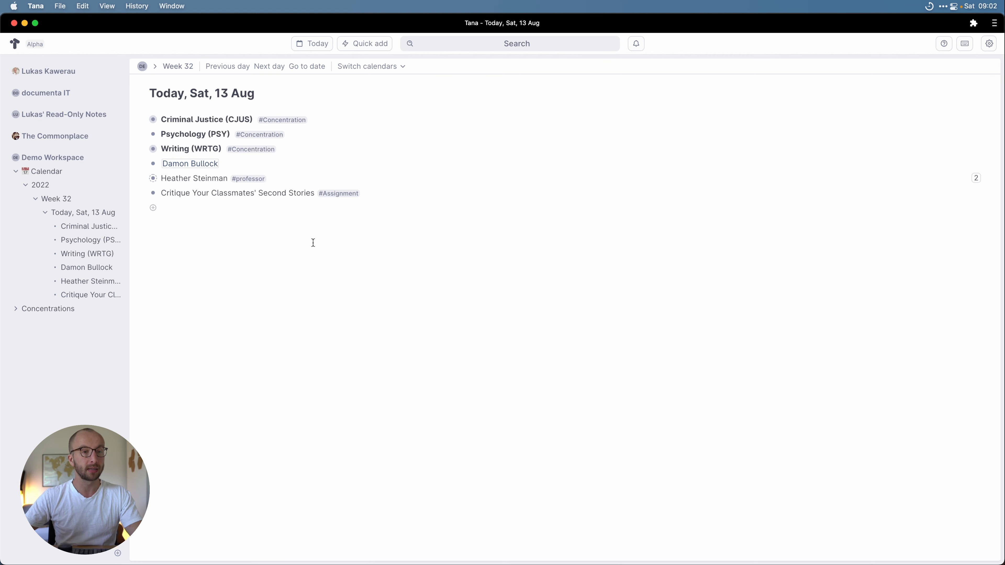
pyautogui.click(302, 180)
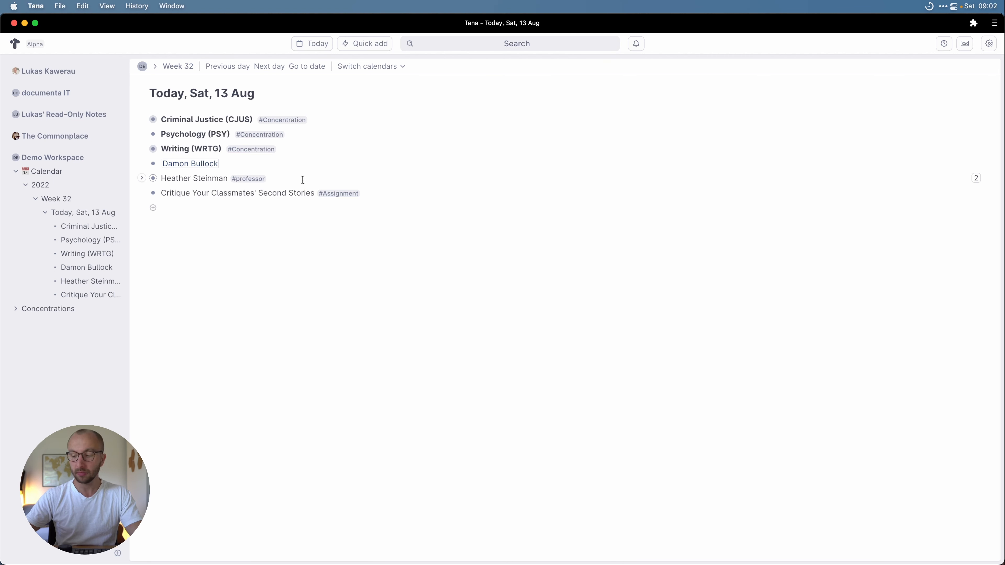
pyautogui.press('Return')
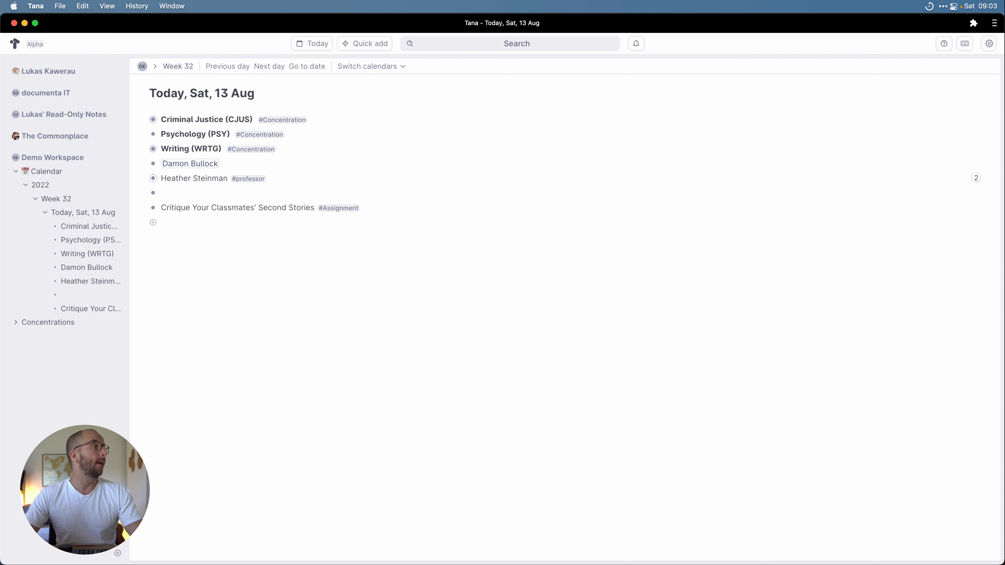
pyautogui.write('WRT')
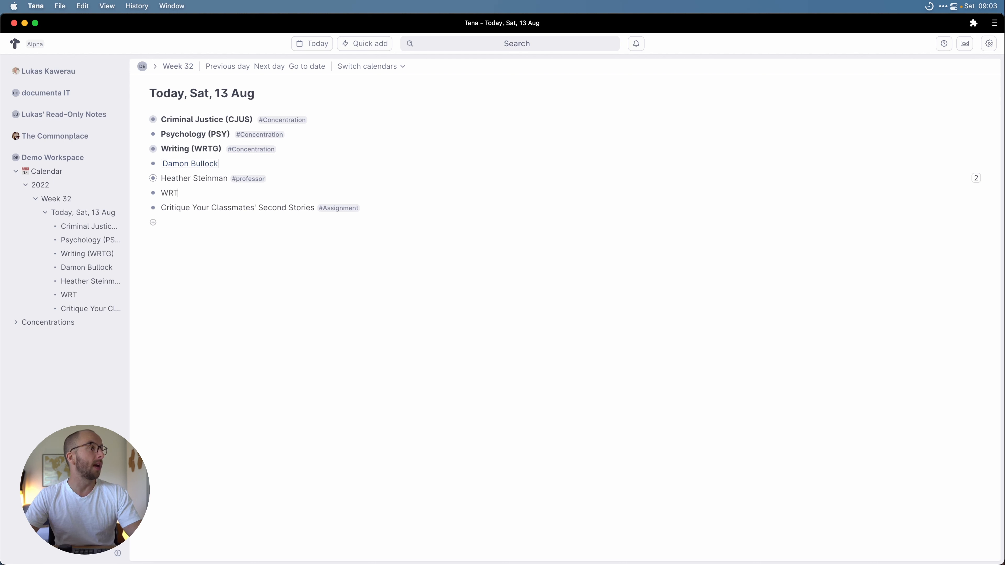
pyautogui.write('G 512')
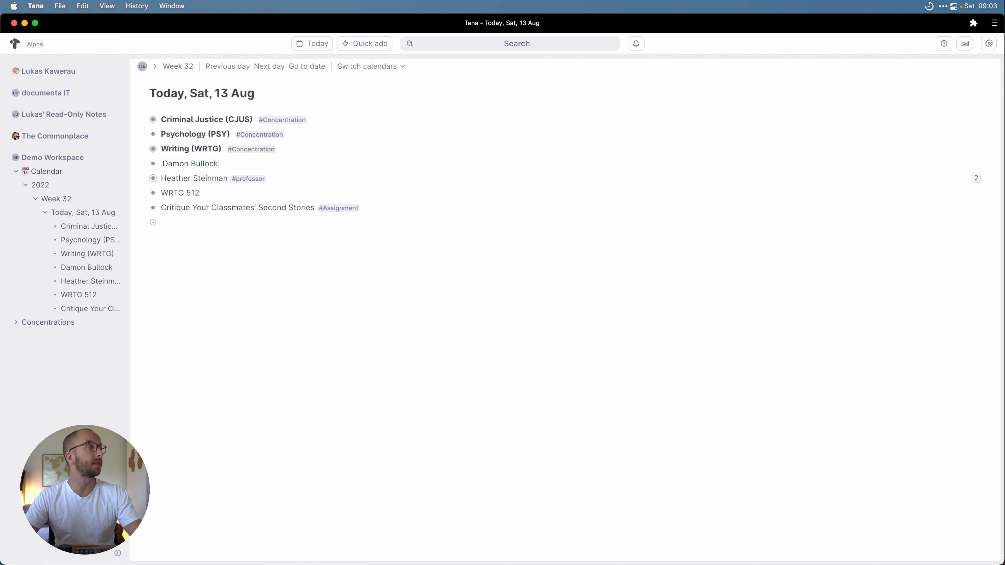
pyautogui.write(': Twisted ')
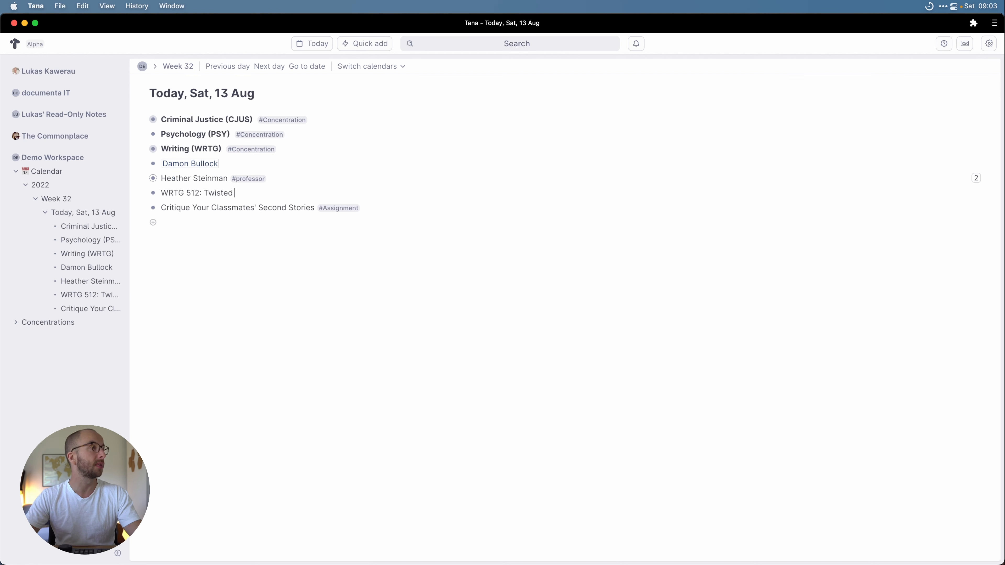
pyautogui.write('Vine LIterary J')
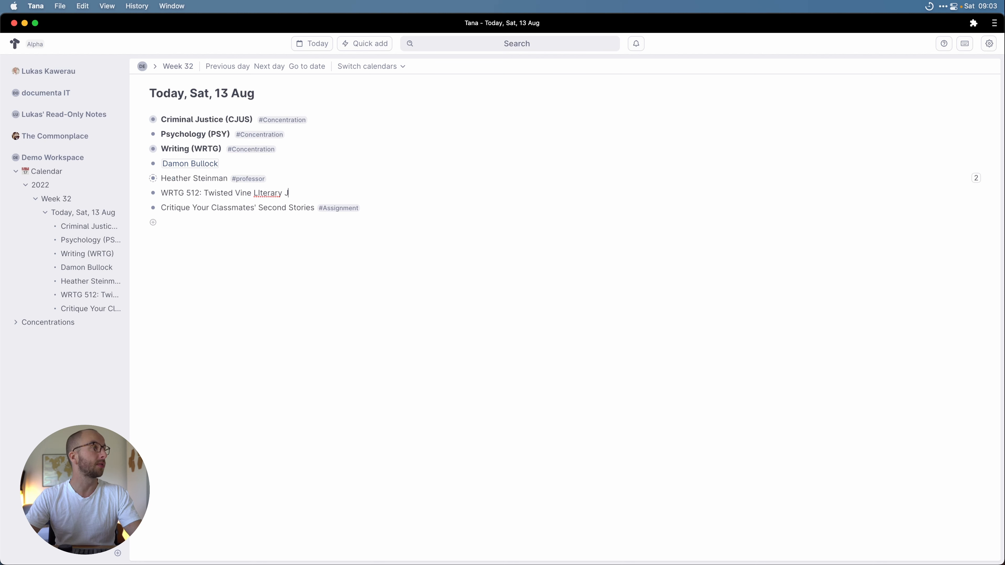
pyautogui.write('ournal')
pyautogui.press('Return')
pyautogui.write('WRTG')
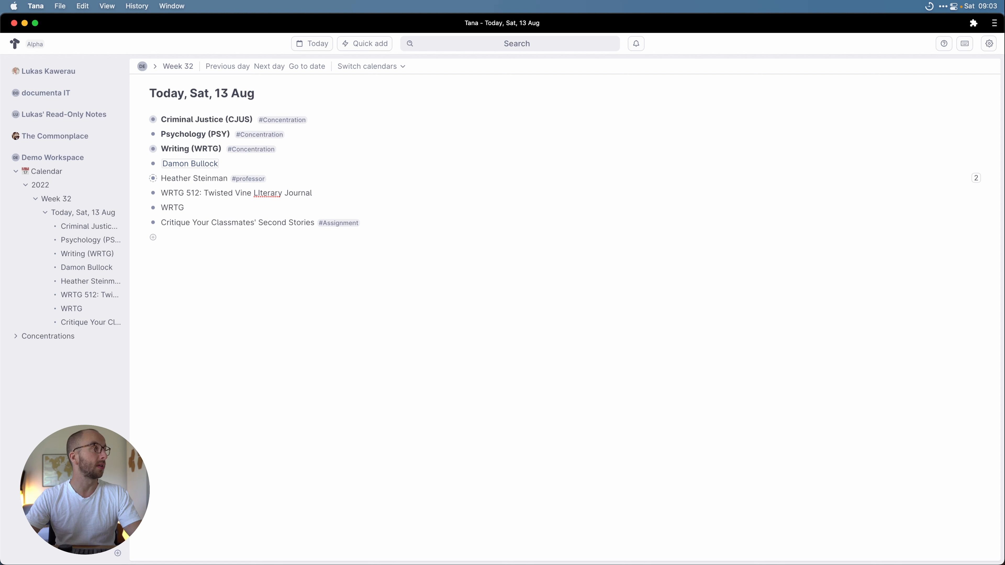
pyautogui.write(' 519: Adva')
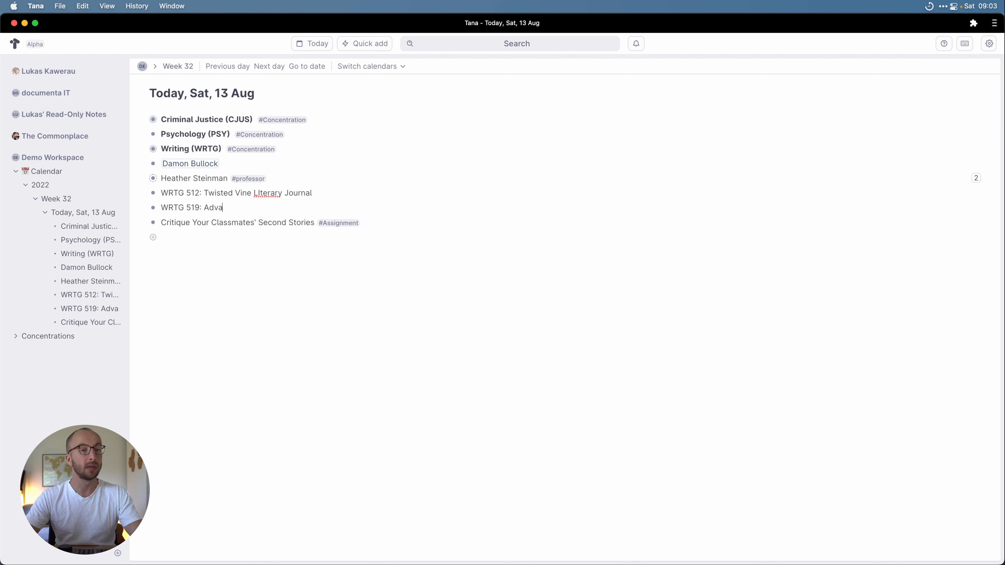
pyautogui.write('nced Composition')
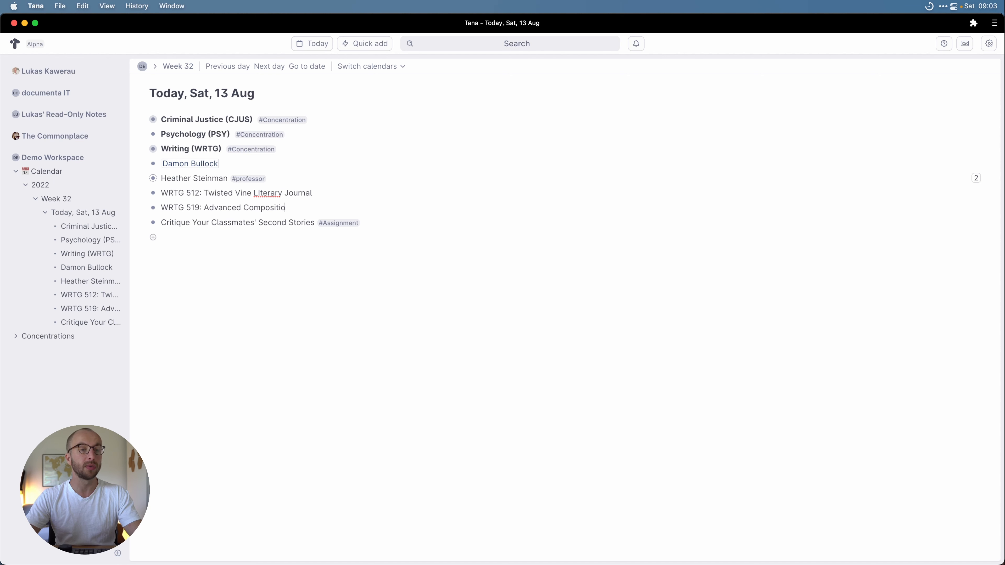
pyautogui.press('Return')
pyautogui.write('WR')
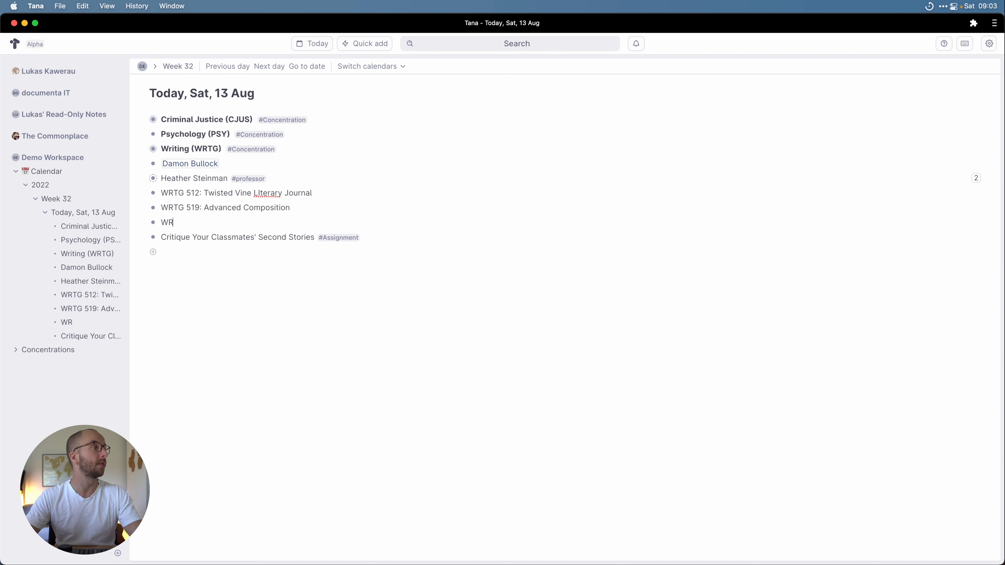
pyautogui.write('TG 545')
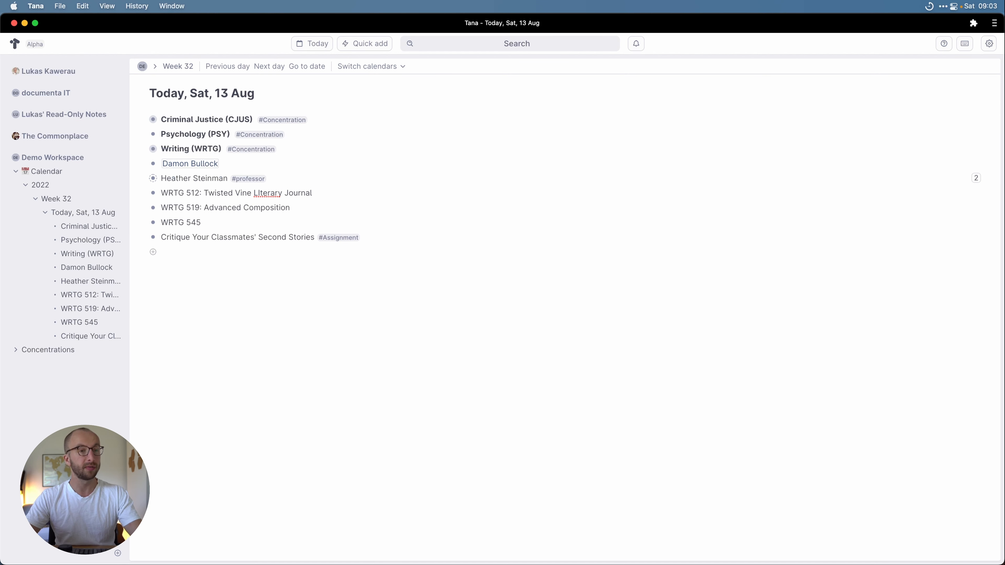
pyautogui.write(': Wrt')
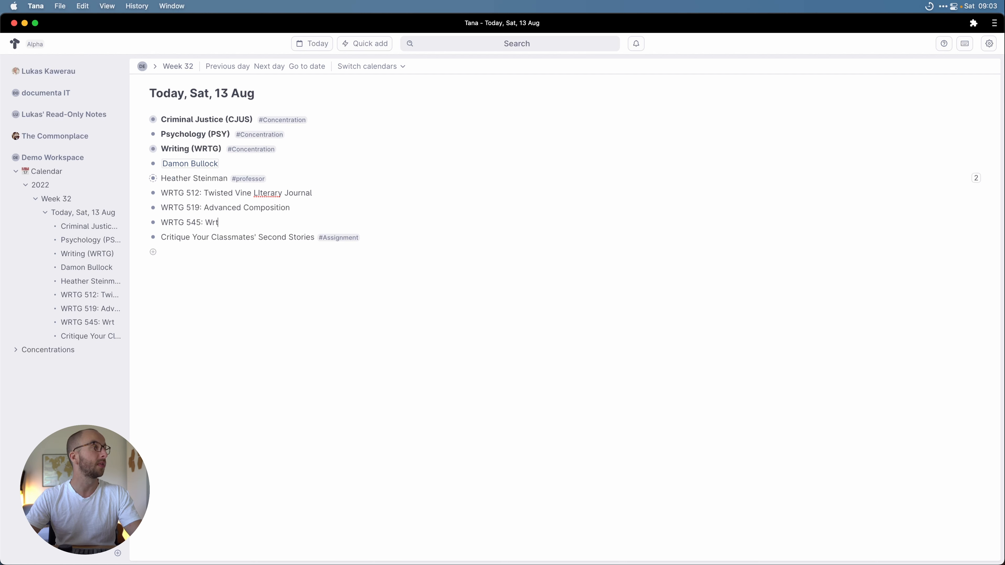
pyautogui.write('ting Fiction')
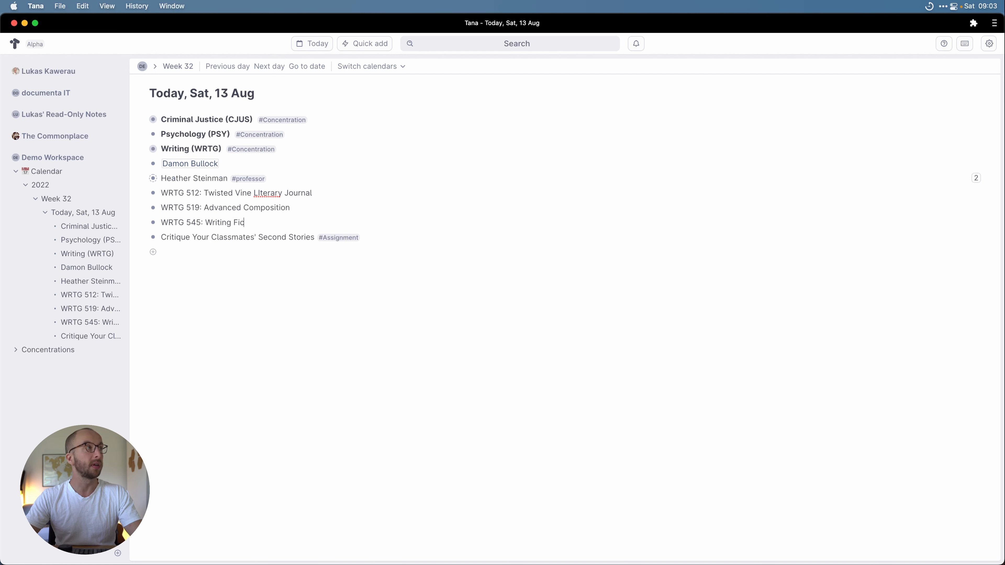
pyautogui.press('Return')
pyautogui.write('WRT')
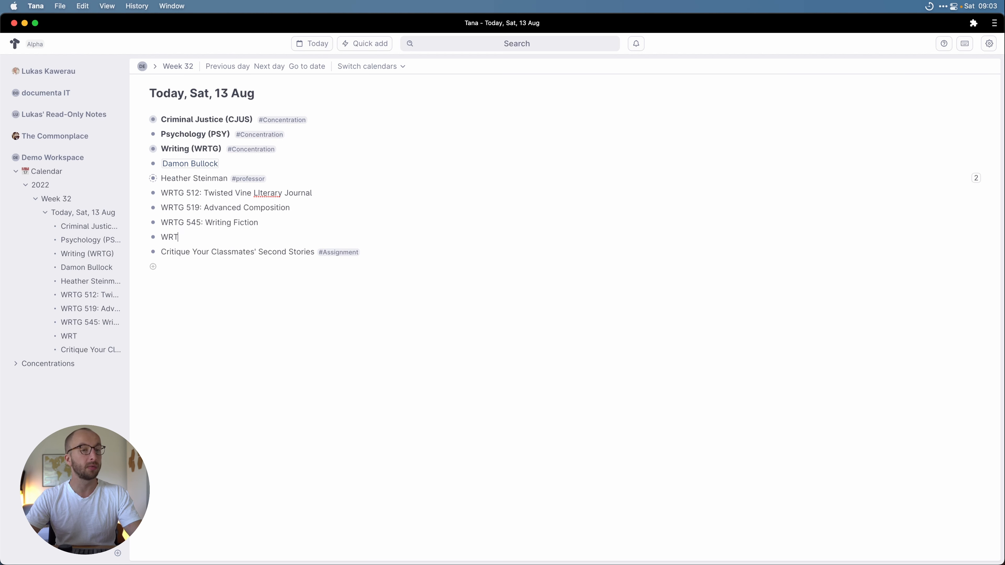
pyautogui.write('G 5')
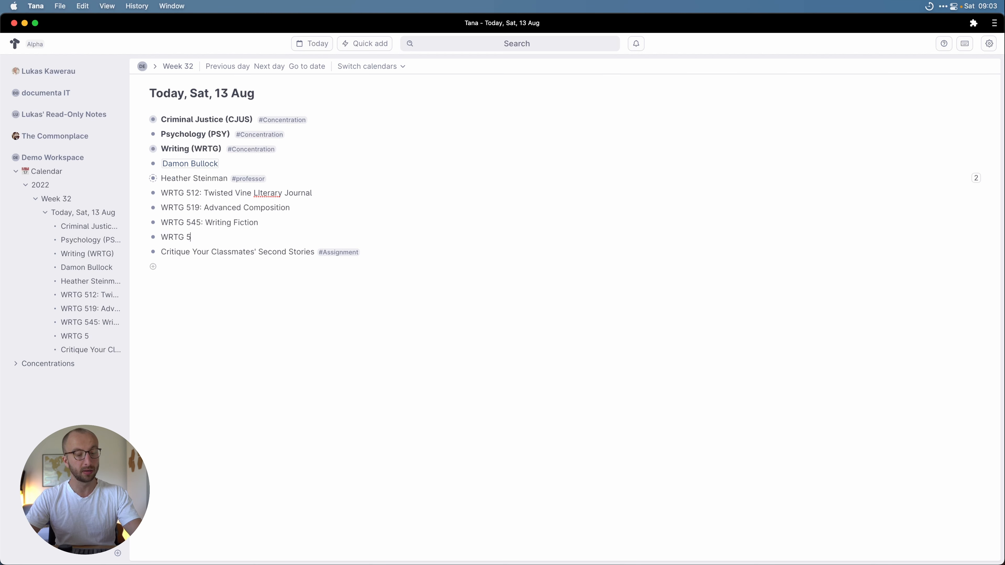
pyautogui.write('15: Publishing')
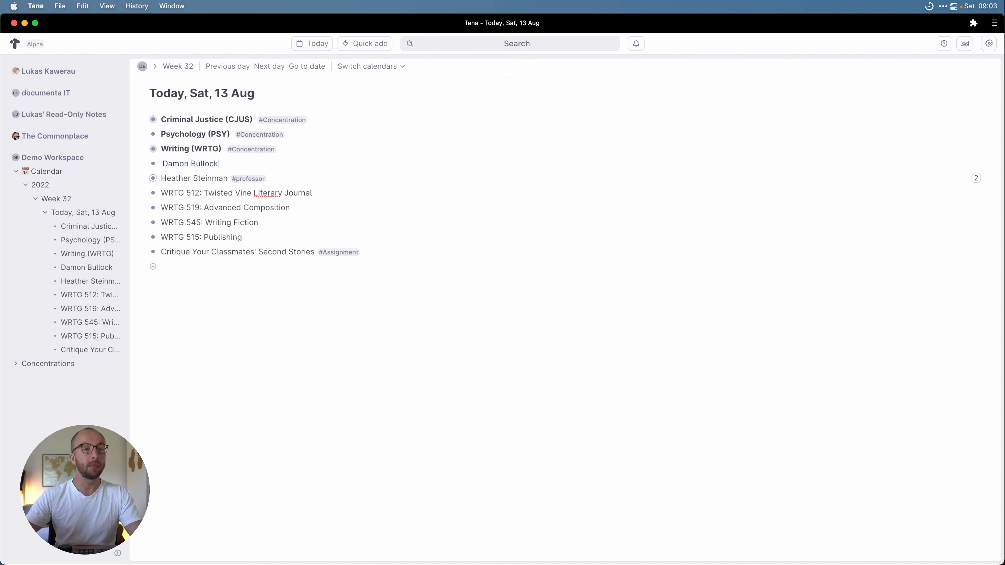
pyautogui.click(261, 188)
# Step: Fix 'LIterary' to 'Literary' and tag WRTG 512 with a new #class tag
pyautogui.press('BackSpace')
pyautogui.write('i')
pyautogui.click(341, 195)
pyautogui.write('#class')
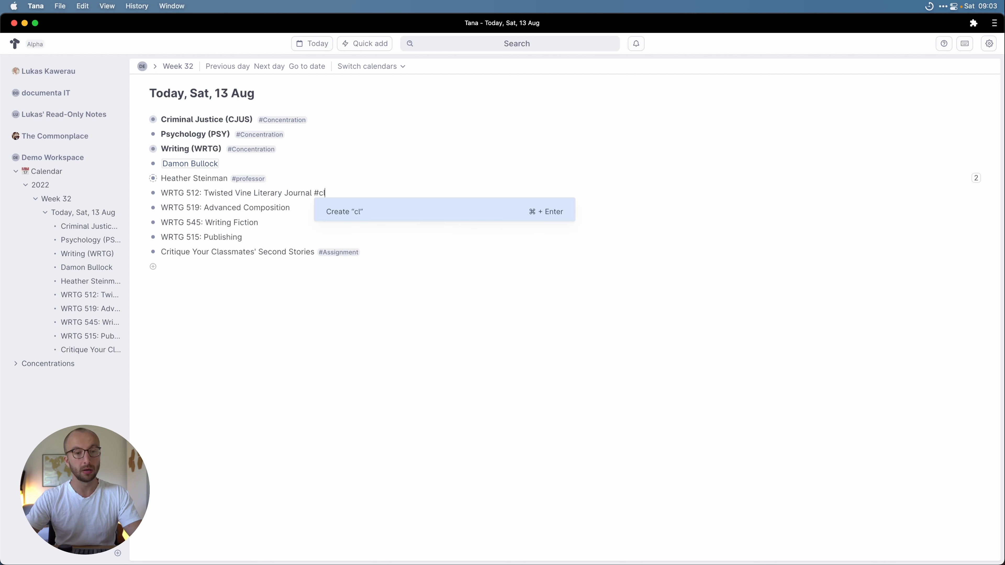
pyautogui.press('super+Return')
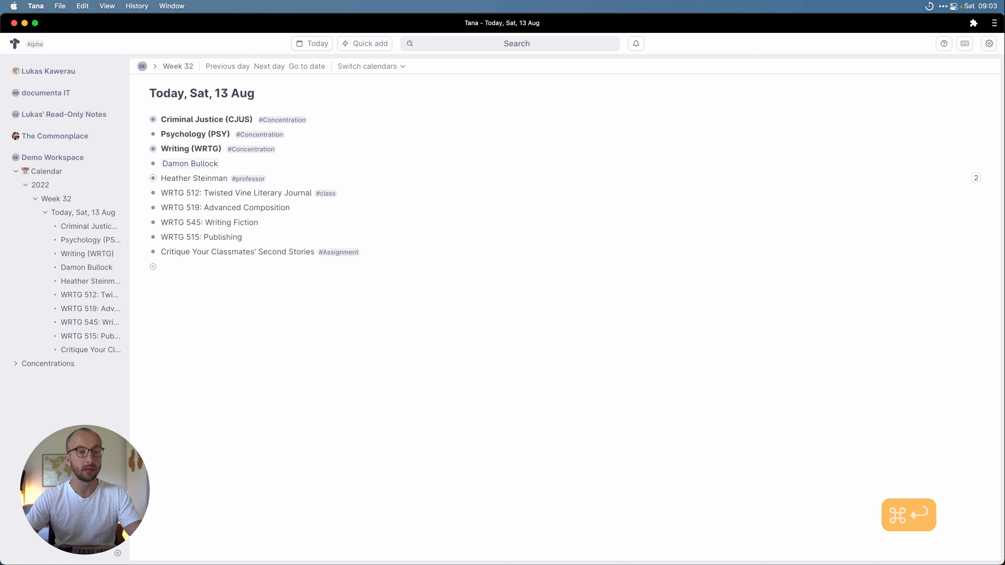
# Step: Apply the existing #class tag to WRTG 519 and WRTG 545 through the command list
pyautogui.press('super+k')
pyautogui.write('tag')
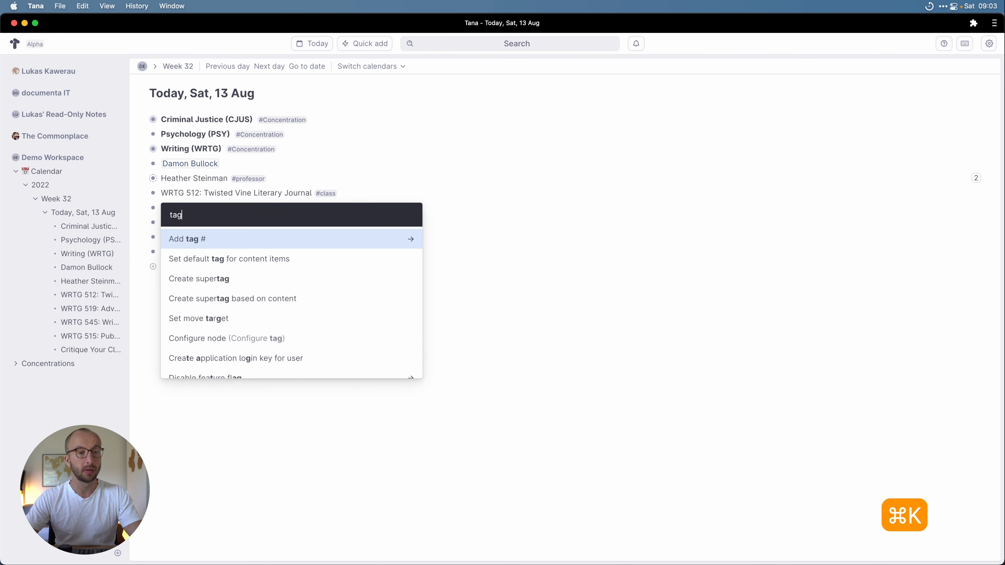
pyautogui.press('Return')
pyautogui.write('cla')
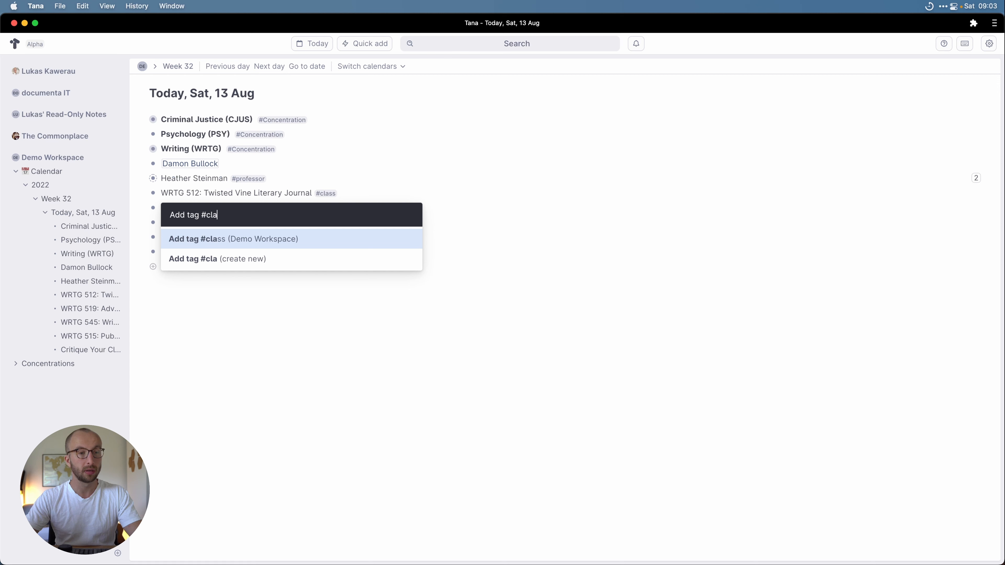
pyautogui.press('Return')
pyautogui.press('Down')
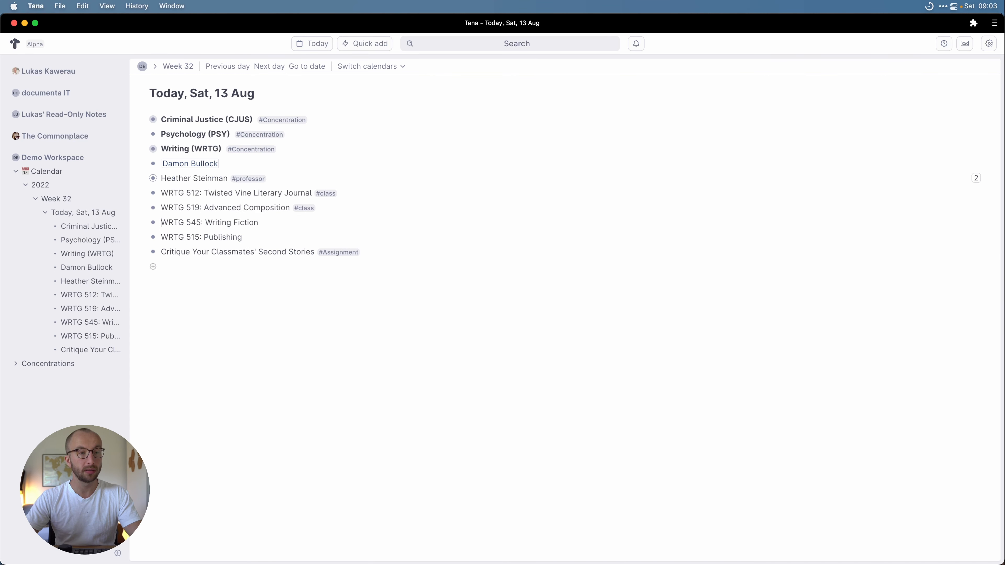
pyautogui.press('super+k')
pyautogui.write('tag')
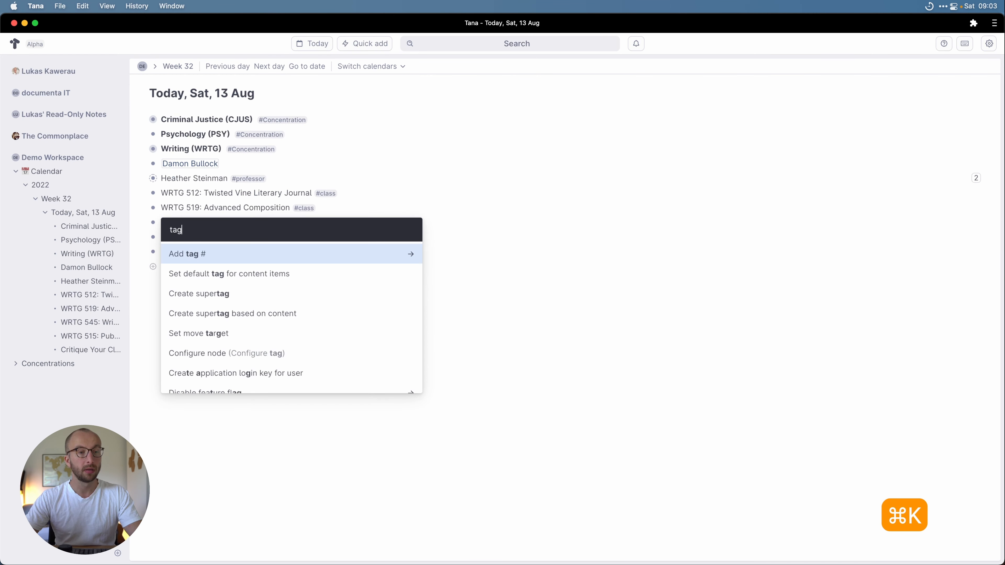
pyautogui.press('Return')
pyautogui.write('cla')
pyautogui.press('Return')
# Step: Tag WRTG 515 with #class, then open the #class tag's options on WRTG 512
pyautogui.press('Down')
pyautogui.press('super+k')
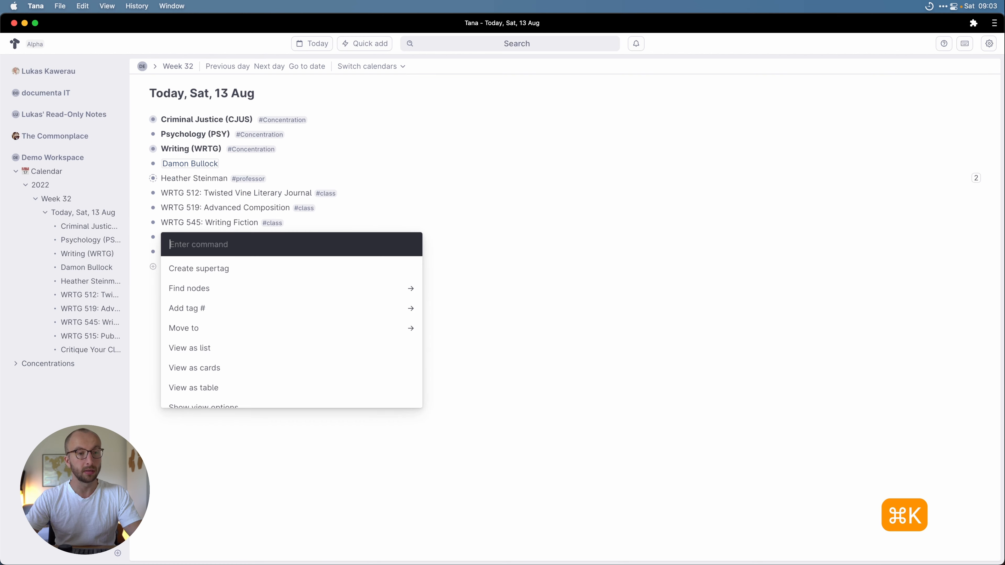
pyautogui.write('tag cla')
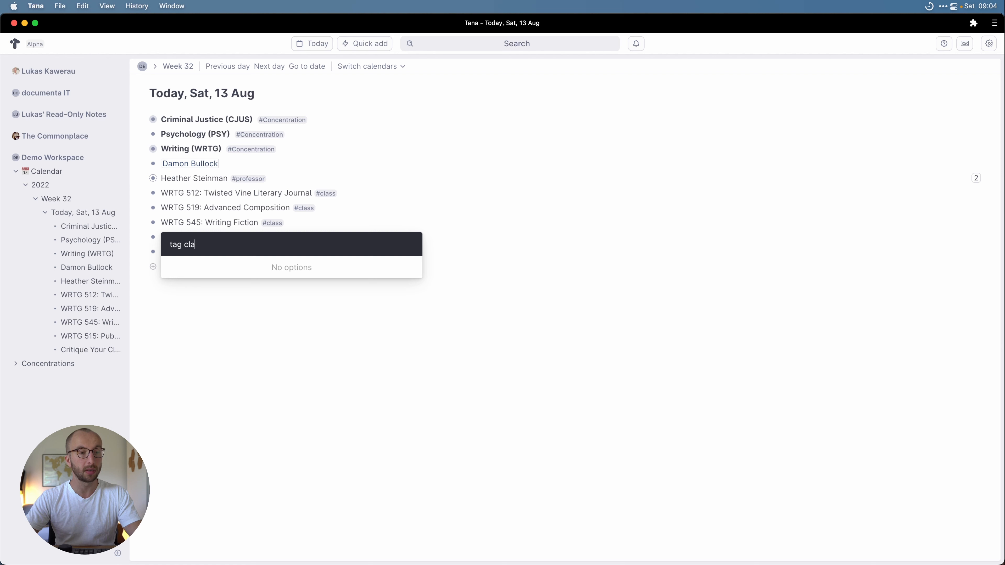
pyautogui.press('BackSpace')
pyautogui.press('BackSpace')
pyautogui.press('Return')
pyautogui.write('class')
pyautogui.press('Return')
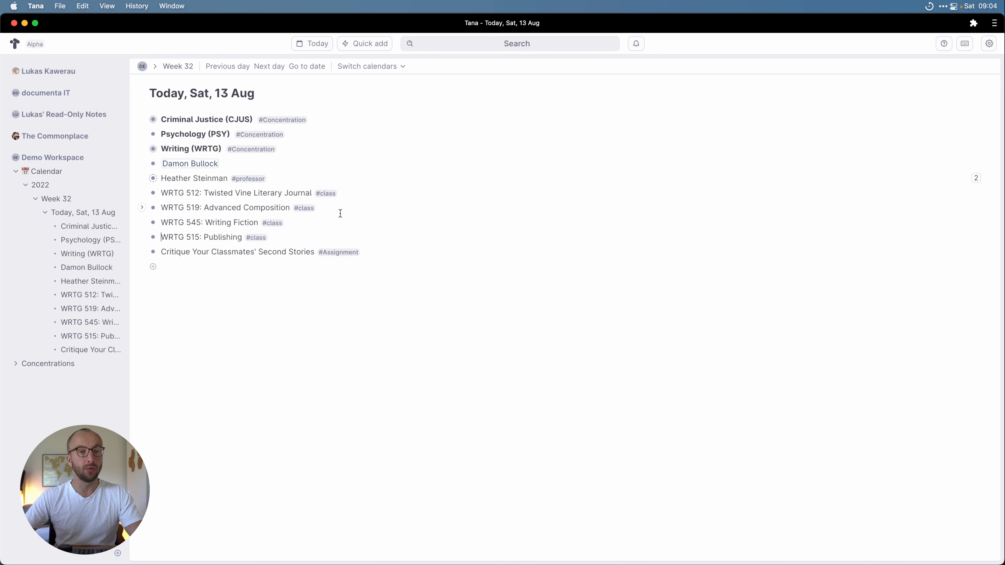
pyautogui.click(330, 196)
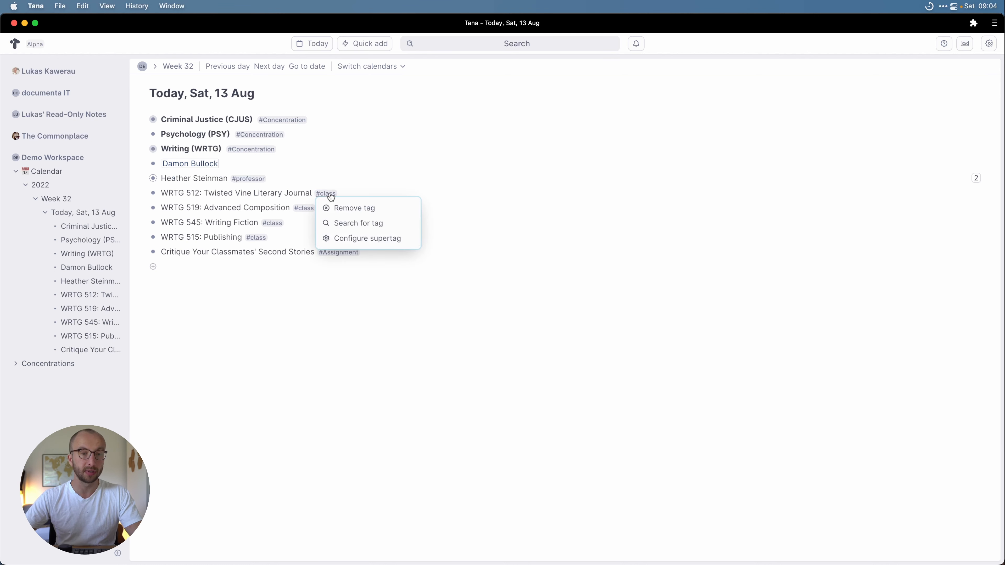
# Step: Add a Professor field to #class, set to Instance type with #professor as source supertag
pyautogui.click(361, 239)
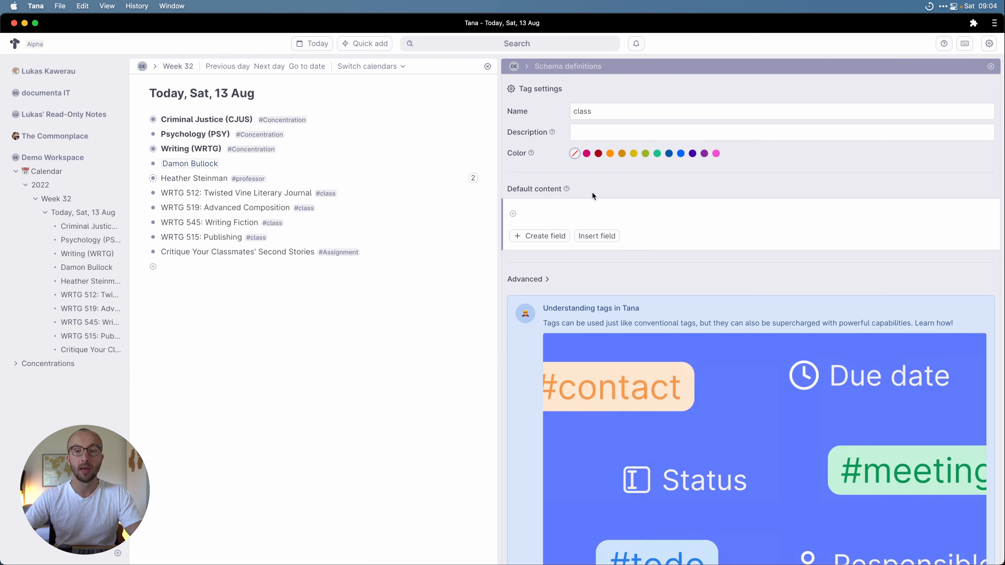
pyautogui.click(549, 216)
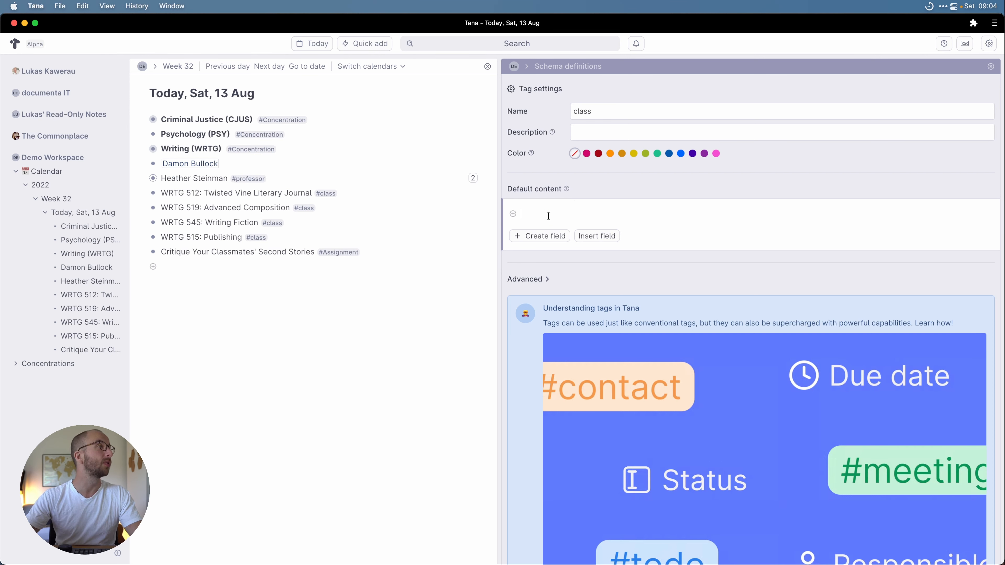
pyautogui.write('>')
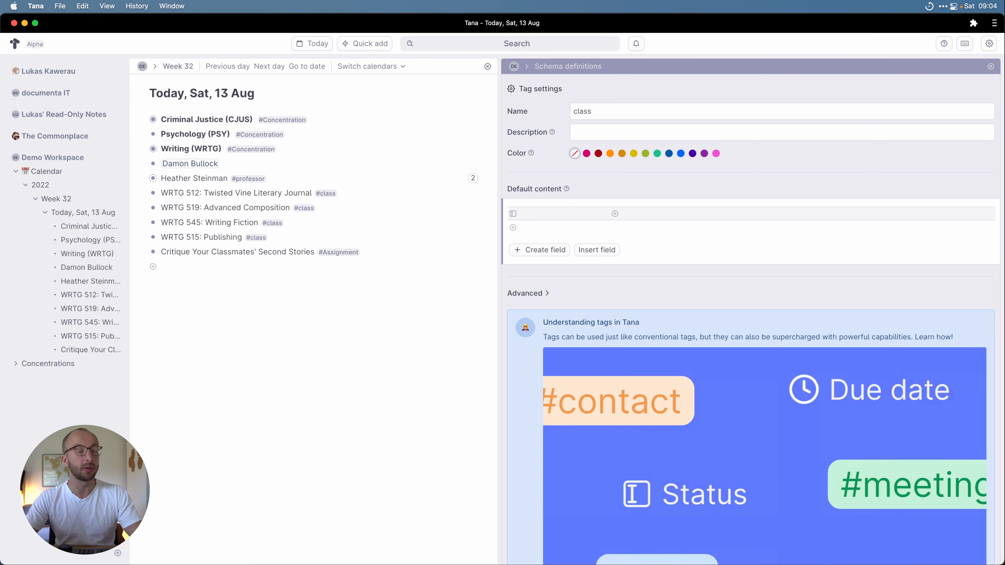
pyautogui.write('Professor')
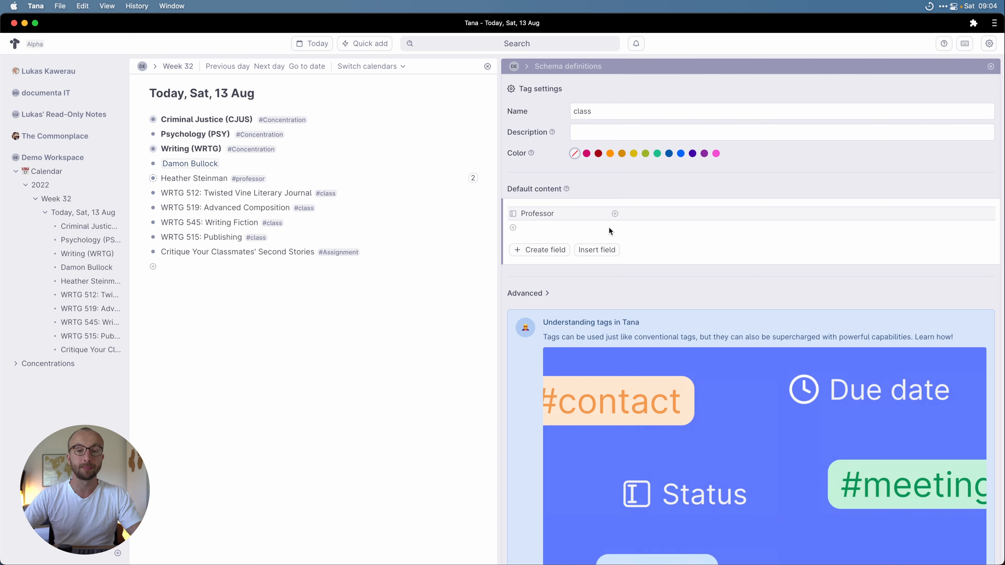
pyautogui.click(513, 215)
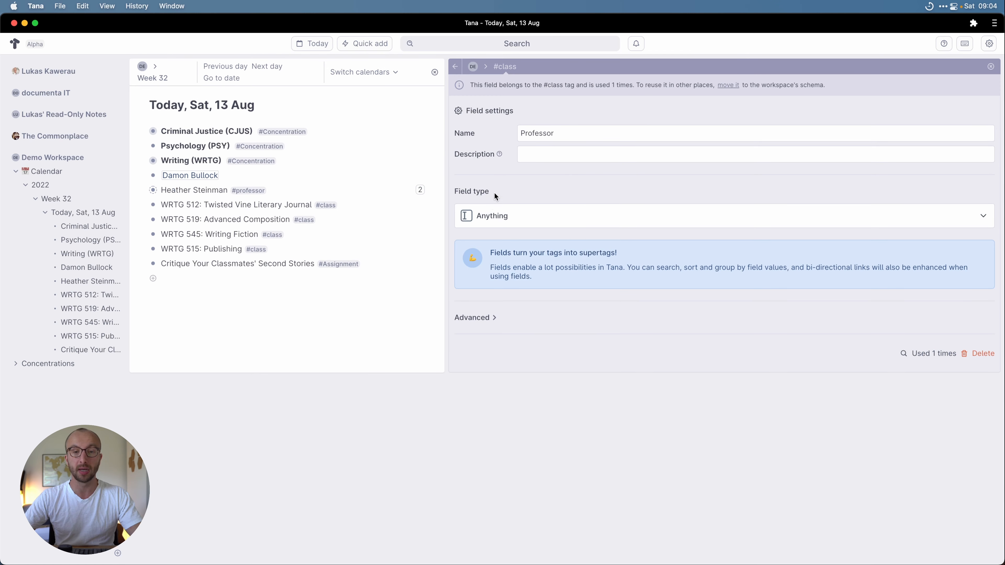
pyautogui.click(495, 216)
pyautogui.click(506, 282)
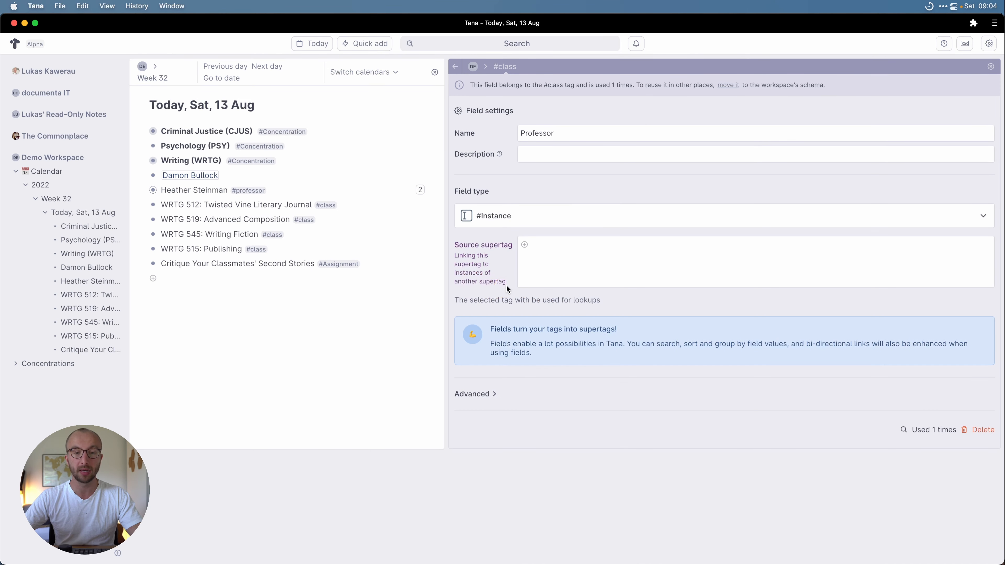
pyautogui.write('@Pro')
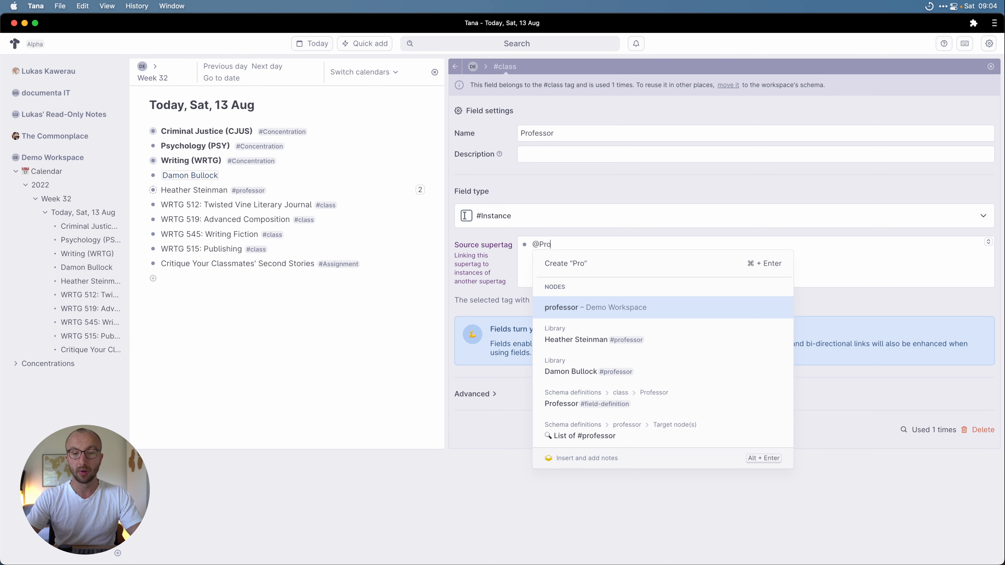
pyautogui.press('Return')
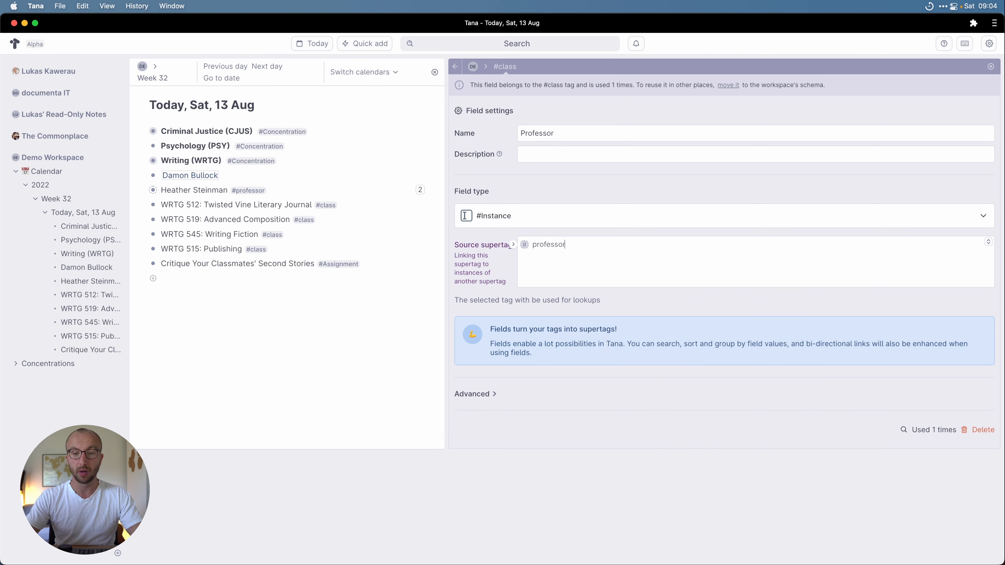
pyautogui.click(457, 68)
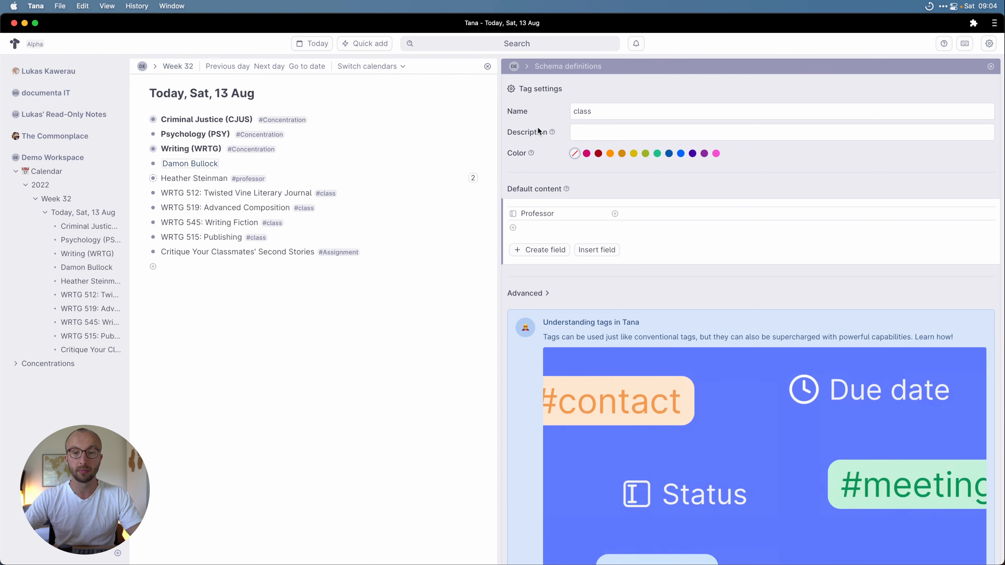
# Step: Create Required Reading, Rec. Reading, Semester, Hours and Grade fields beneath Professor in #class
pyautogui.click(545, 231)
pyautogui.write('R')
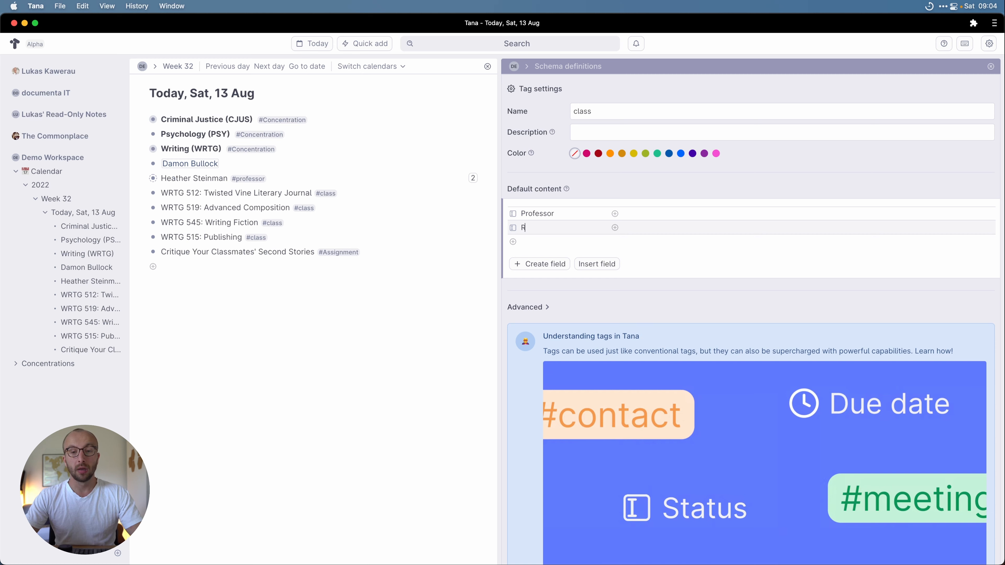
pyautogui.write('equired Reading')
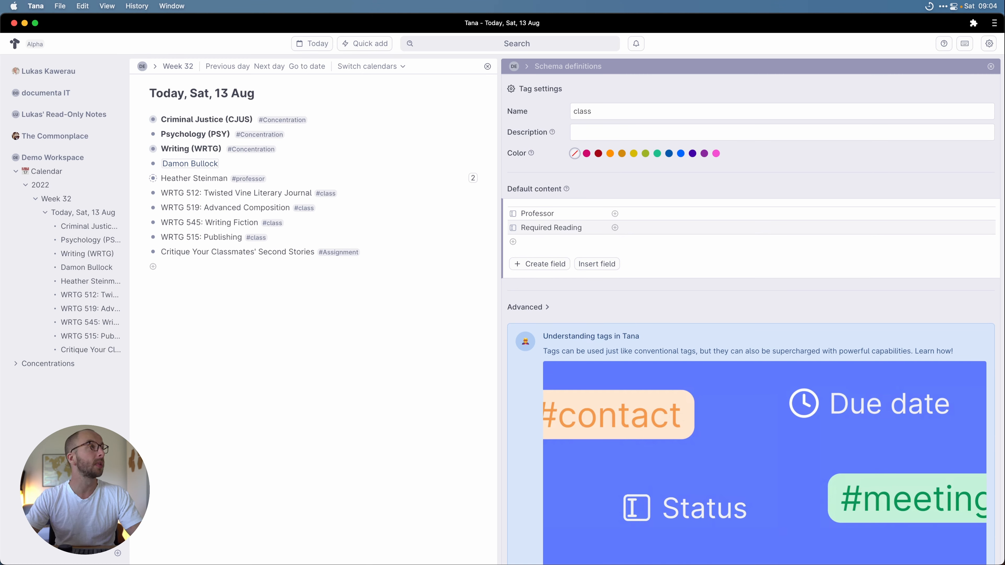
pyautogui.press('Return')
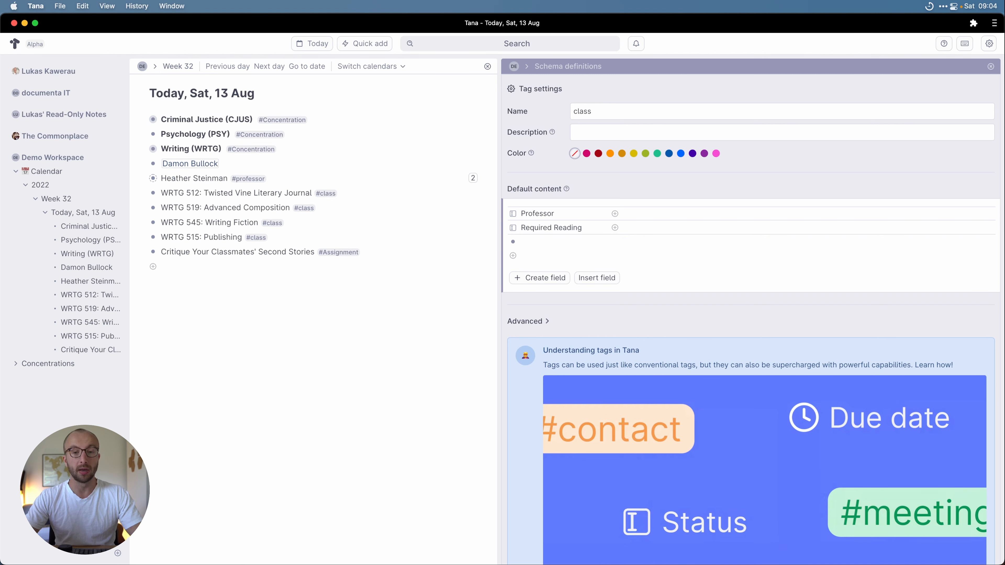
pyautogui.write('>Re')
pyautogui.write('c. Reading')
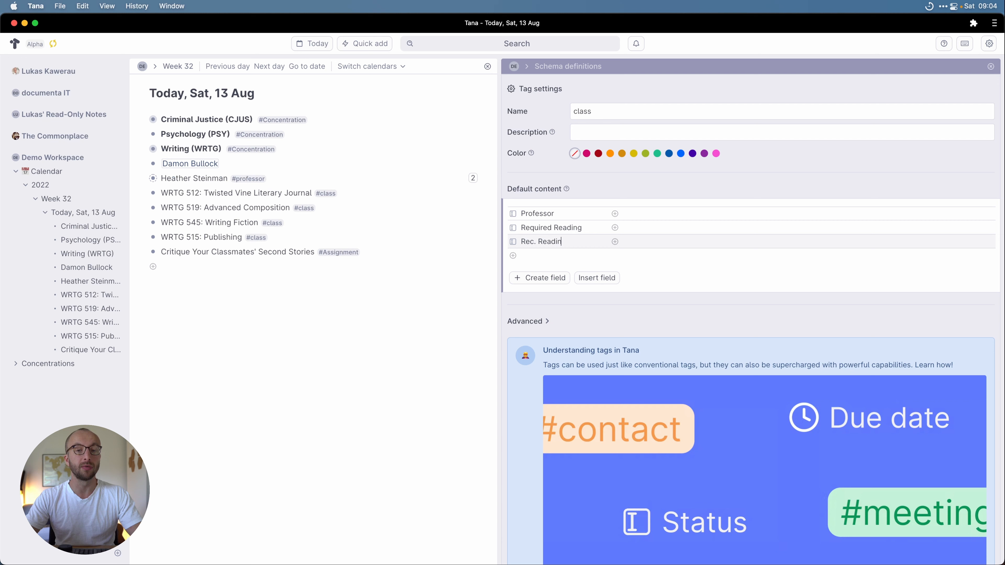
pyautogui.press('Return')
pyautogui.write('>')
pyautogui.write('Semester')
pyautogui.press('Return')
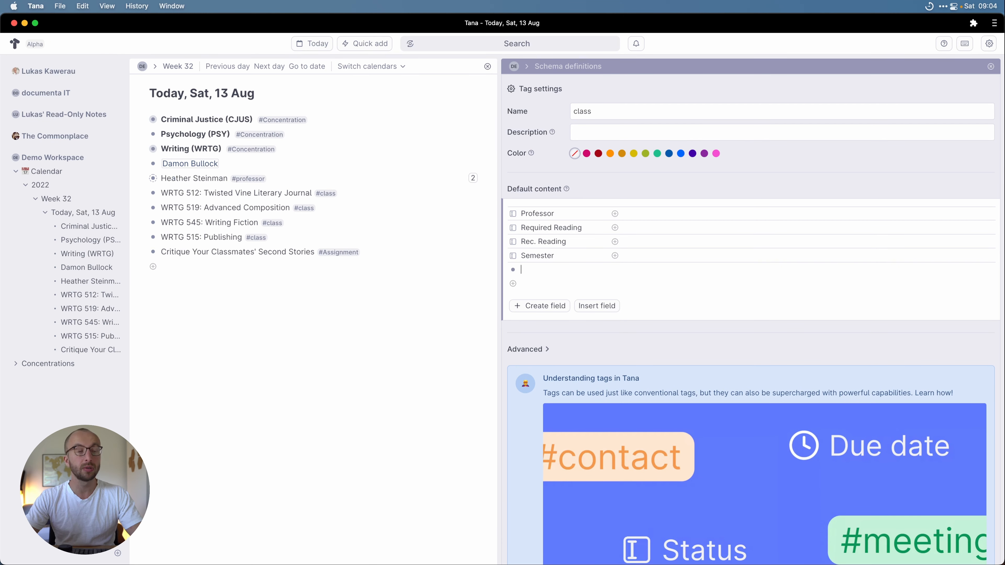
pyautogui.write('>H')
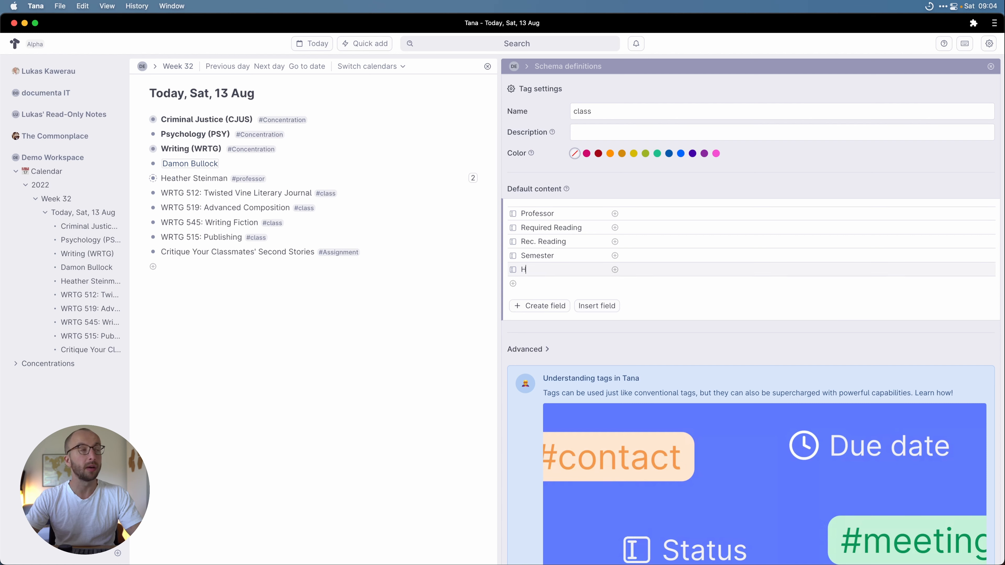
pyautogui.write('ours')
pyautogui.press('Return')
pyautogui.write('>Grade')
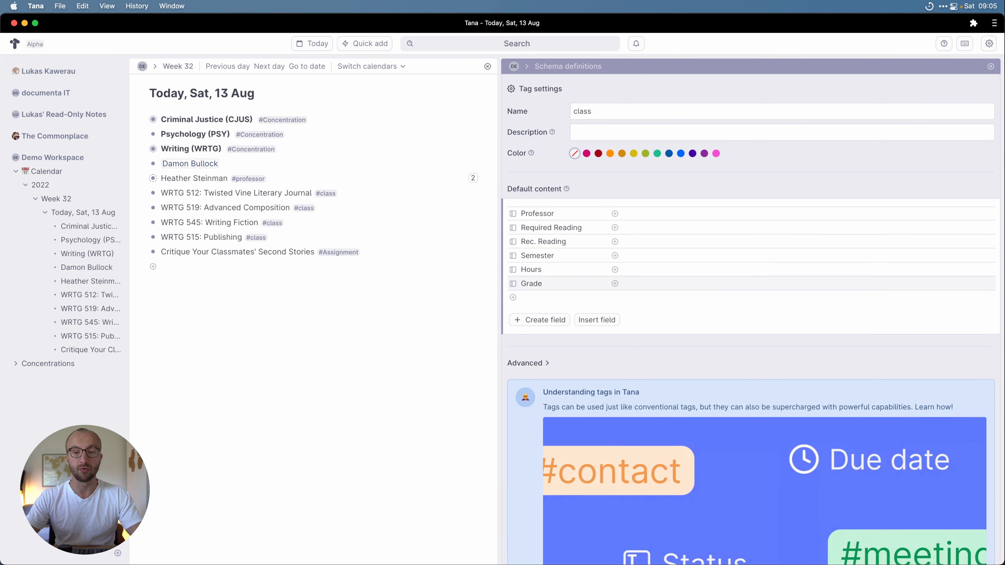
# Step: Change both the Grade and Hours field types to Number
pyautogui.click(513, 284)
pyautogui.click(510, 217)
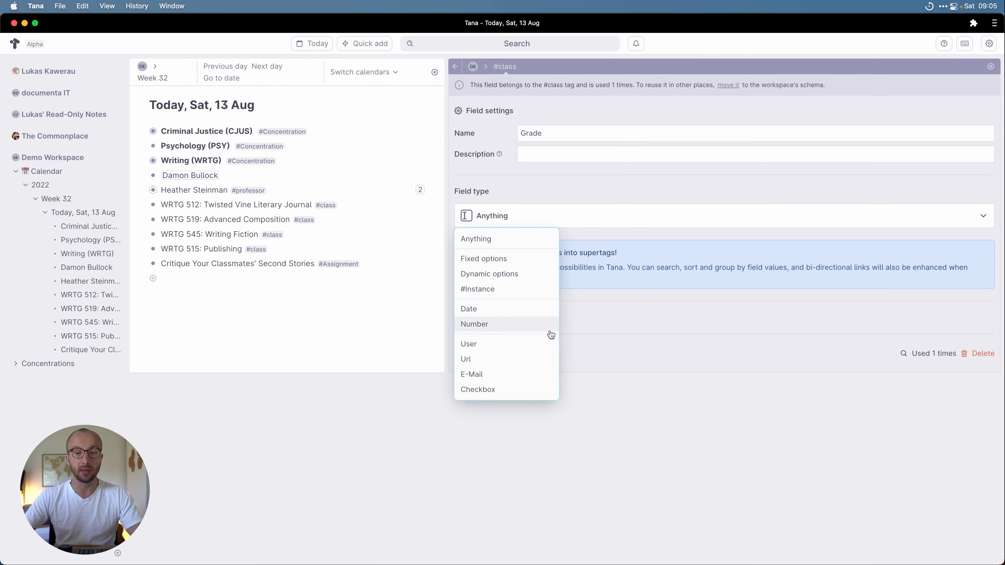
pyautogui.click(503, 327)
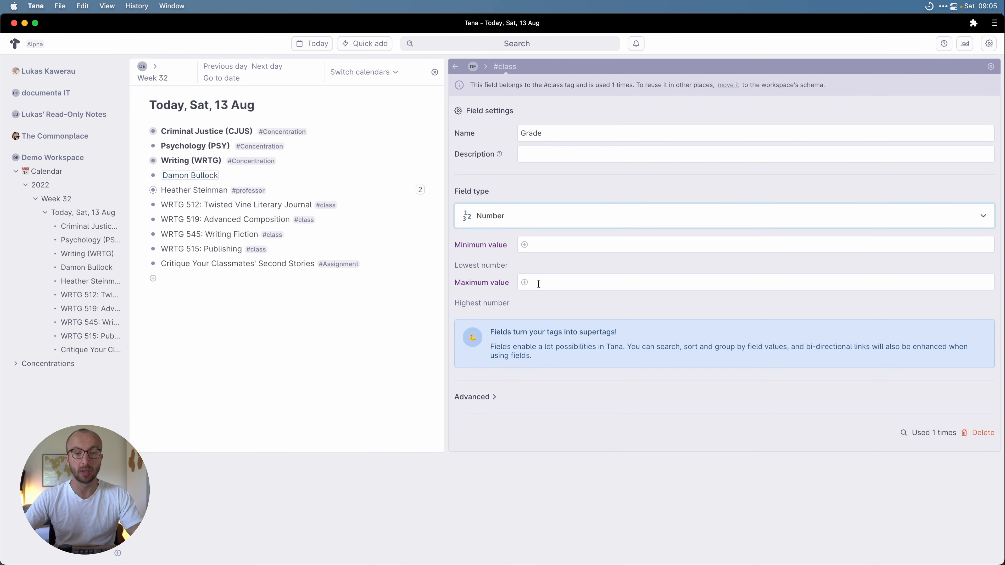
pyautogui.click(455, 67)
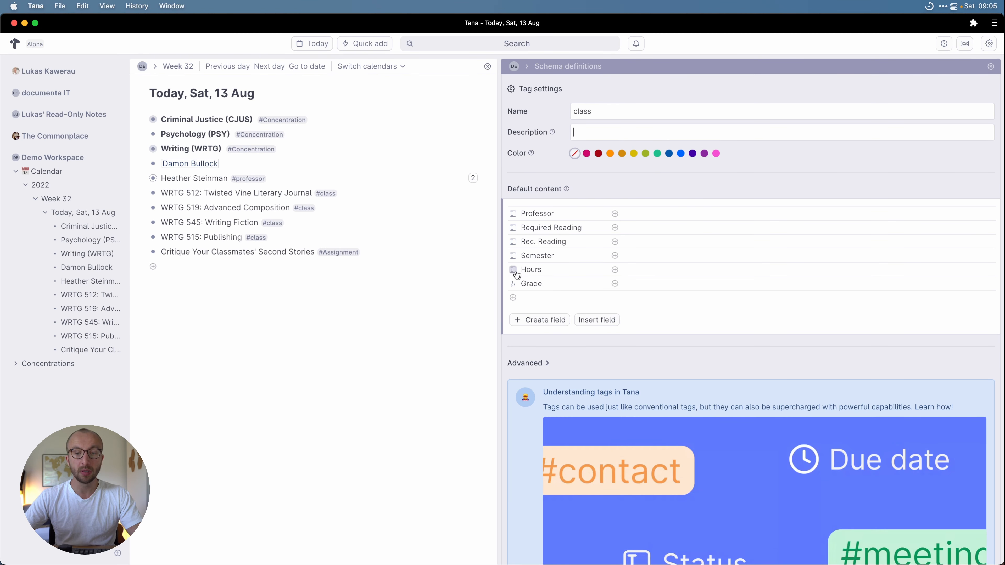
pyautogui.click(516, 266)
pyautogui.click(514, 216)
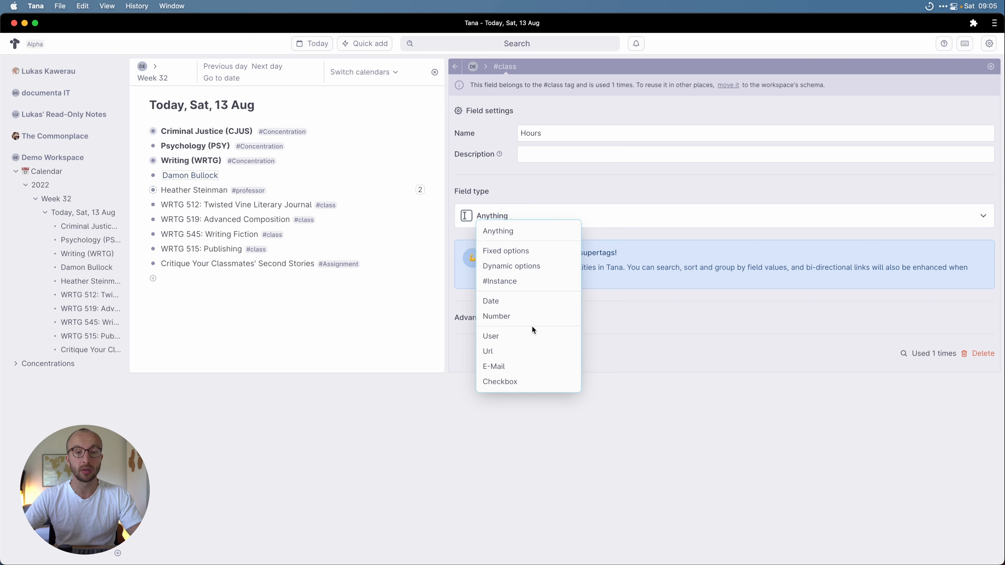
pyautogui.click(518, 322)
pyautogui.click(455, 67)
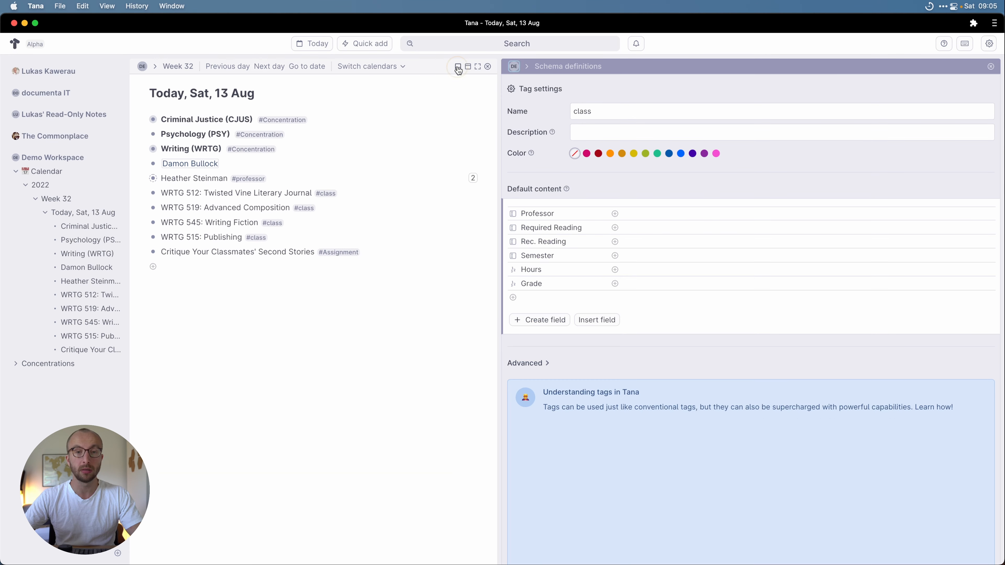
# Step: Make Semester a Fixed options field ordered 2021 Fall, 2022 Spring, 2022 Fall
pyautogui.click(584, 257)
pyautogui.click(568, 219)
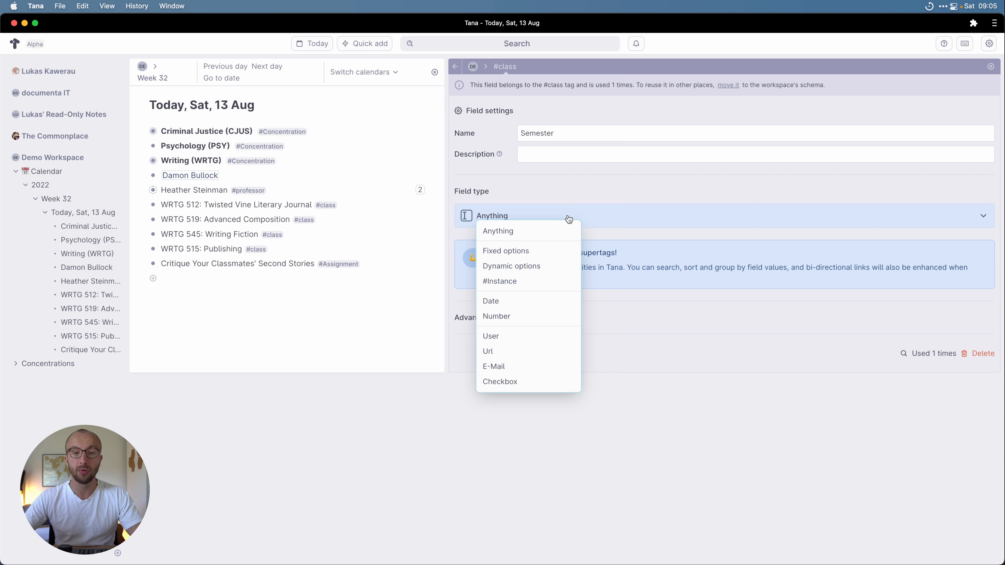
pyautogui.click(547, 249)
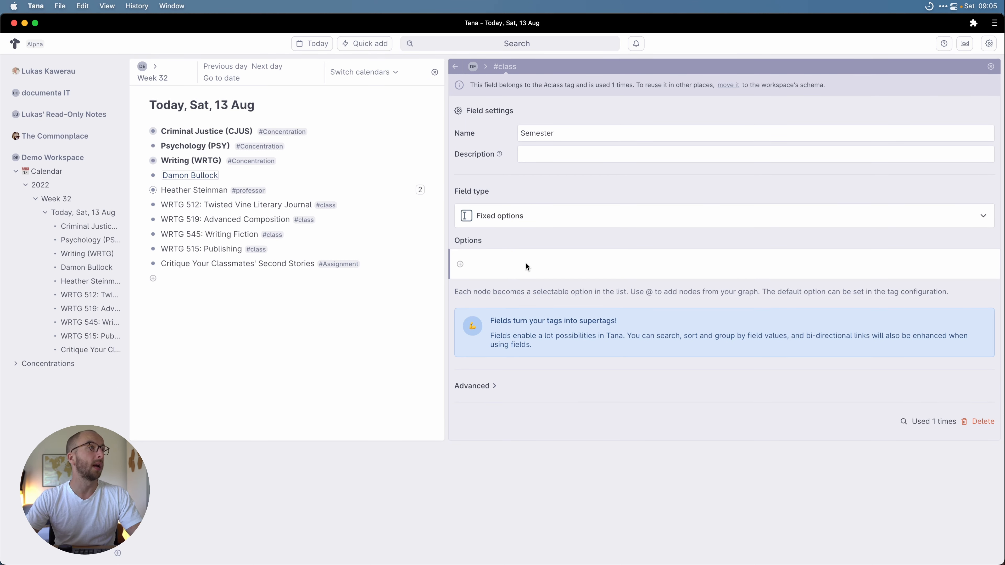
pyautogui.write('2022 Spring')
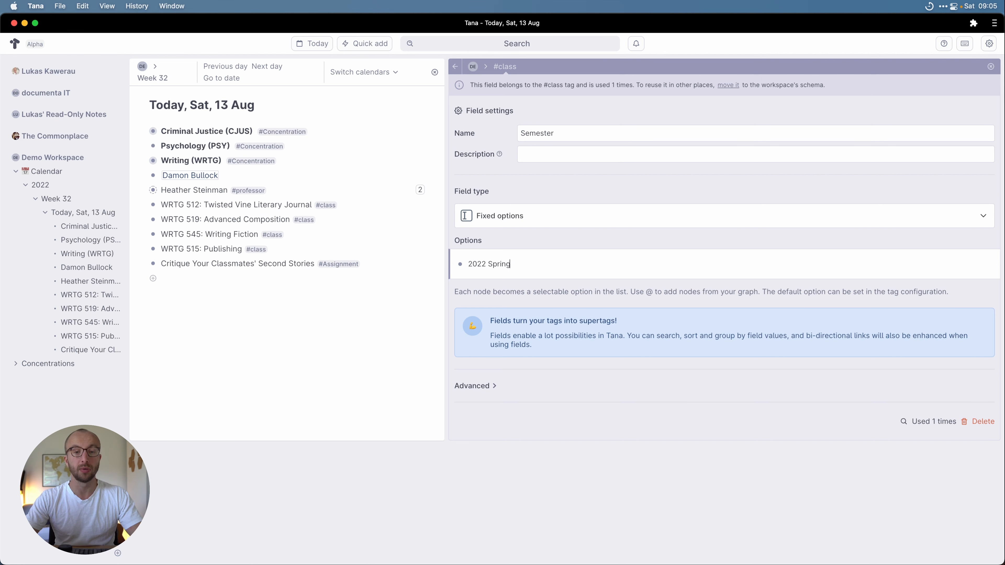
pyautogui.press('Return')
pyautogui.write('2')
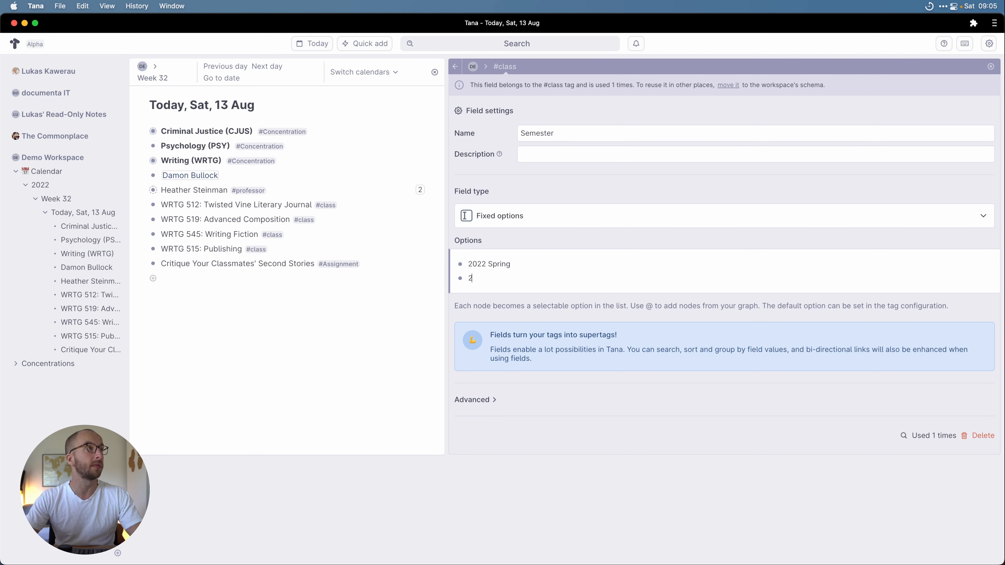
pyautogui.write('021 Fall')
pyautogui.press('Return')
pyautogui.write('202')
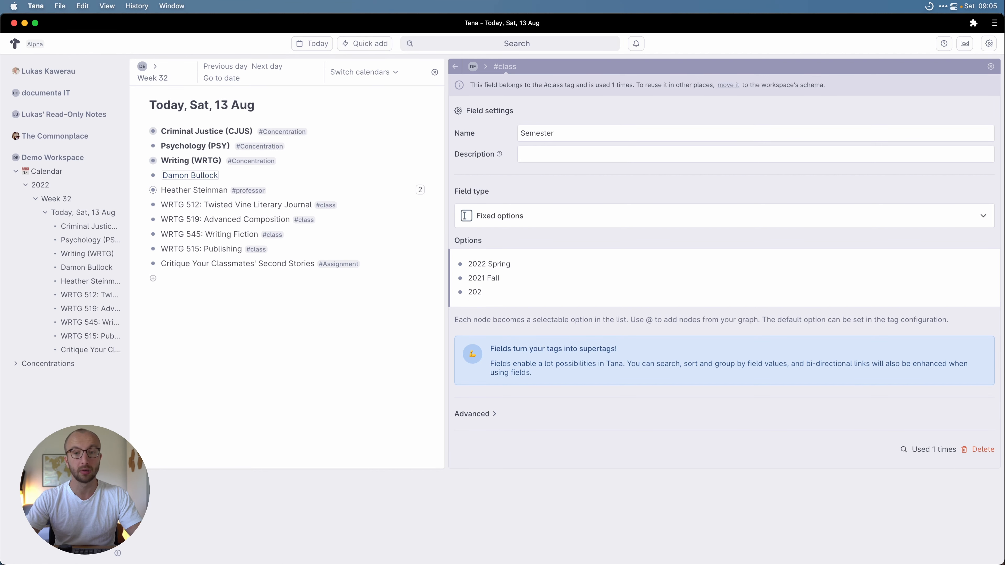
pyautogui.write('22 Fall')
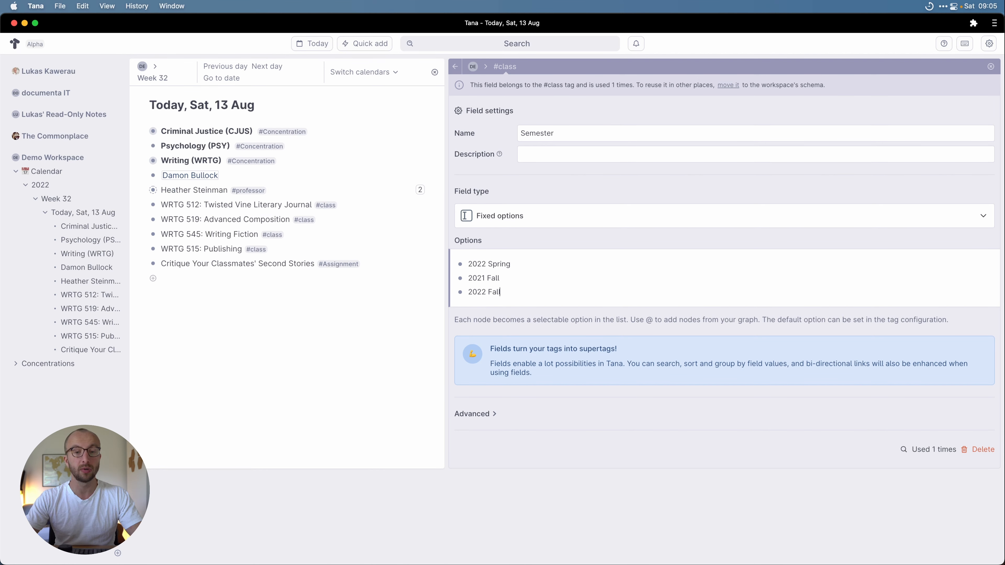
pyautogui.press('Return')
pyautogui.press('BackSpace')
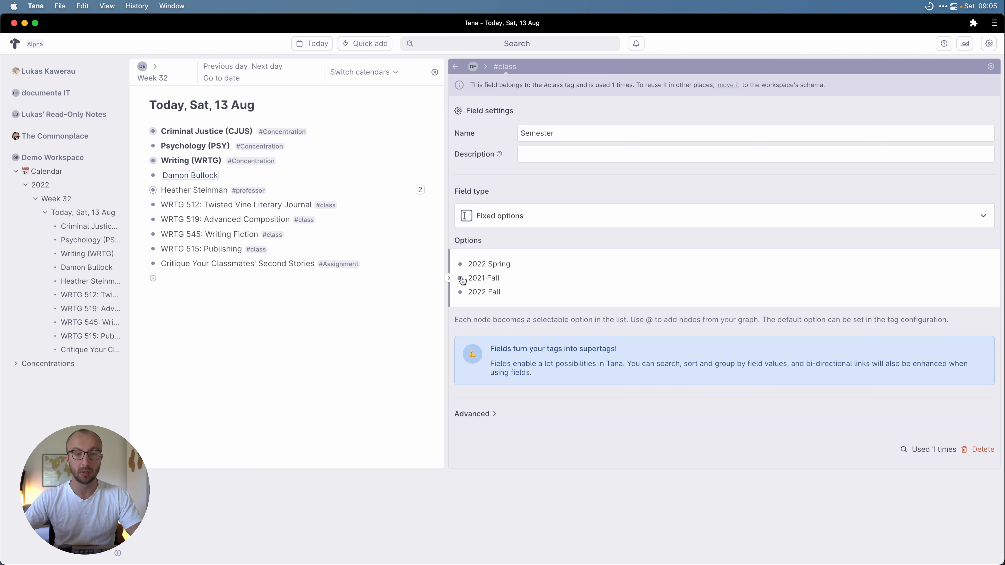
pyautogui.moveTo(460, 278)
pyautogui.mouseDown()
pyautogui.moveTo(462, 250)
pyautogui.moveTo(462, 259)
pyautogui.mouseUp()
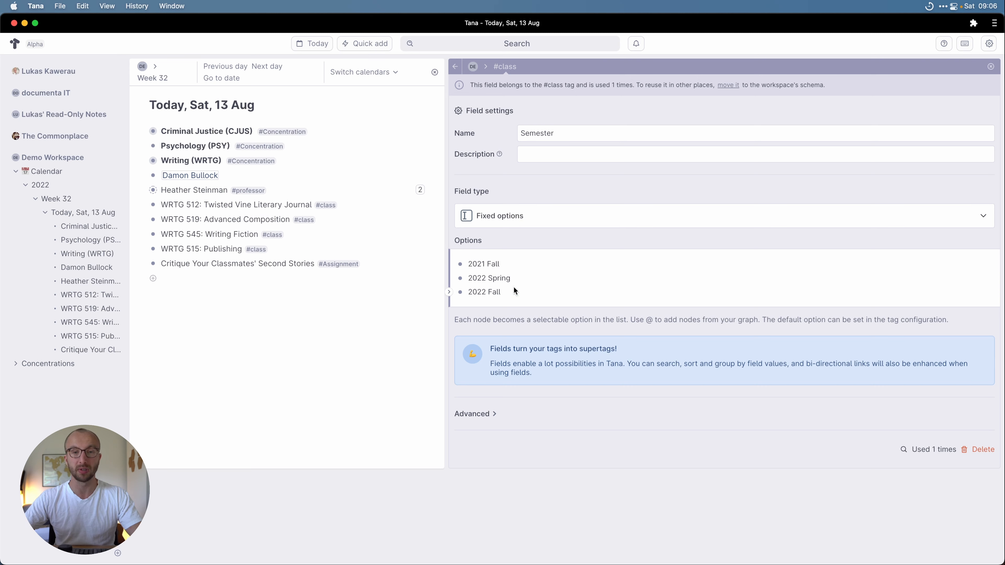
pyautogui.click(455, 66)
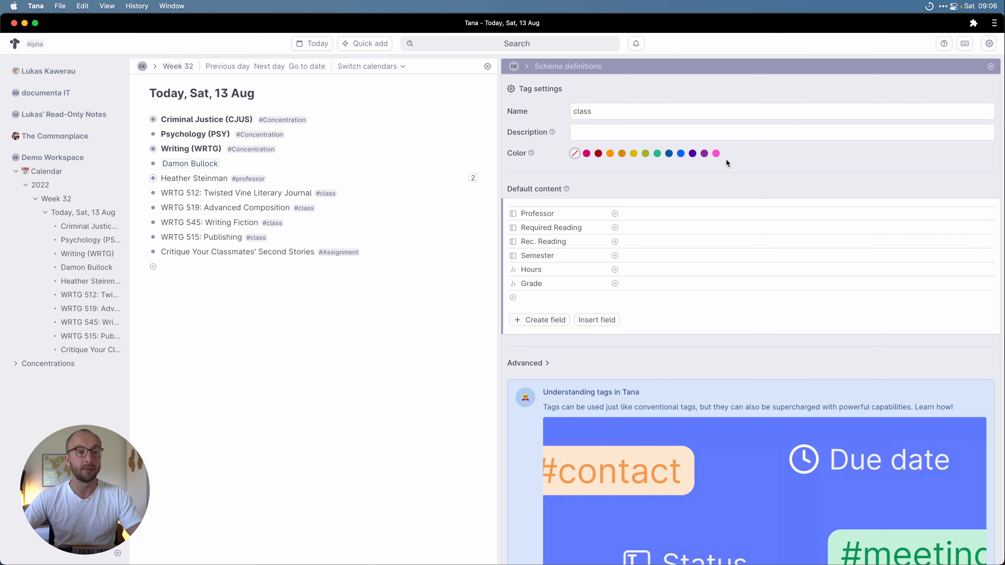
# Step: Assign the existing professor to WRTG 512 and WRTG 519
pyautogui.click(990, 67)
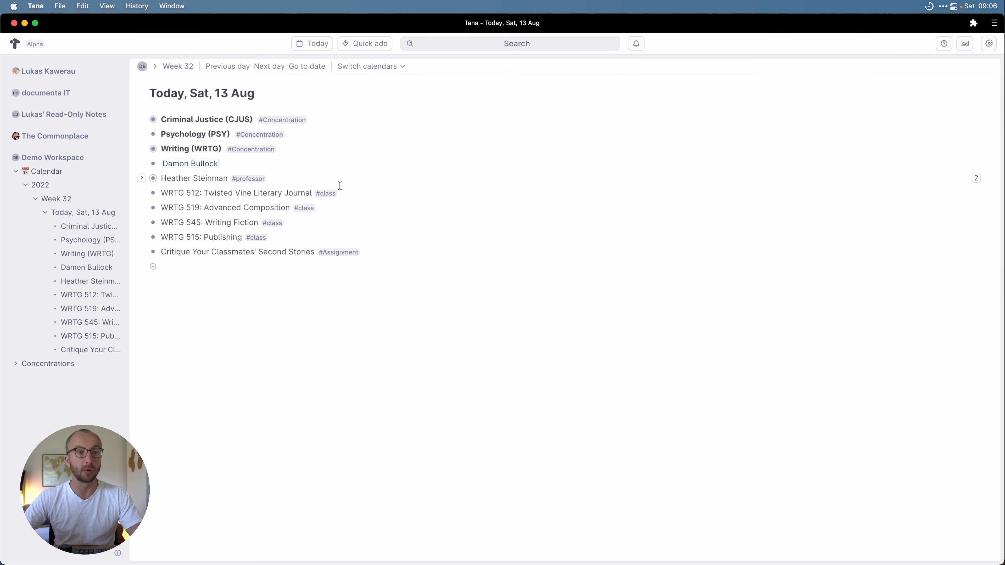
pyautogui.click(144, 193)
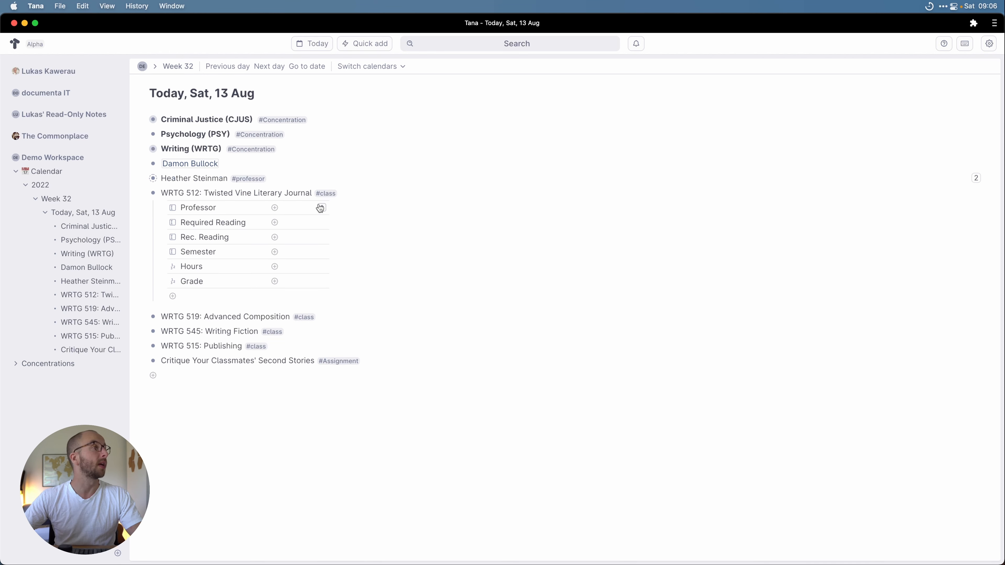
pyautogui.click(320, 207)
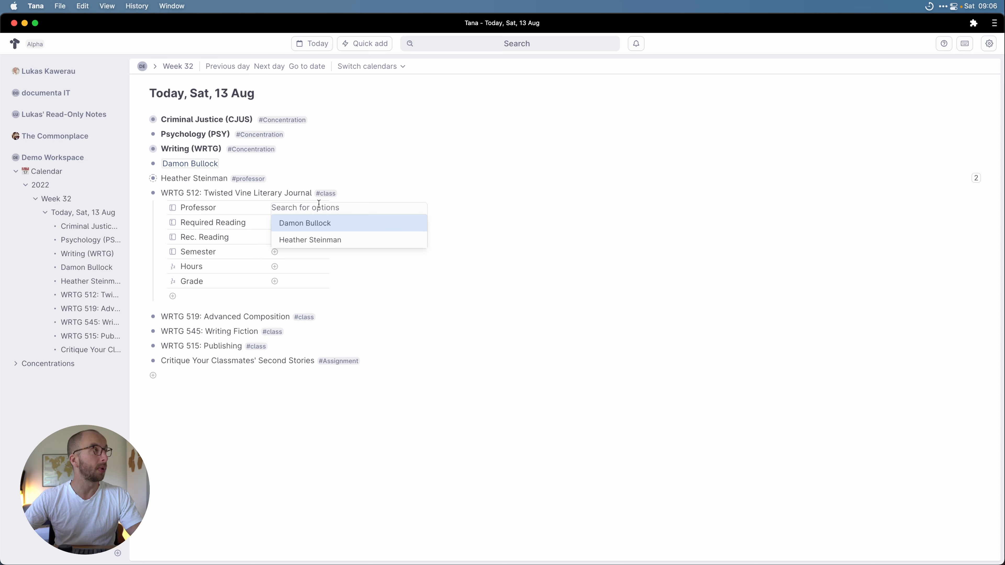
pyautogui.click(318, 236)
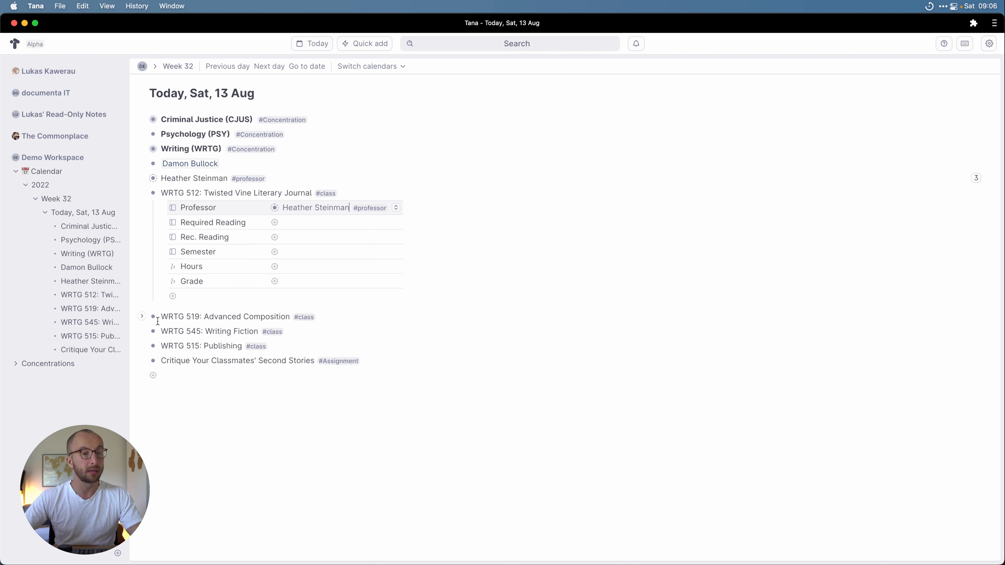
pyautogui.click(141, 315)
pyautogui.click(320, 331)
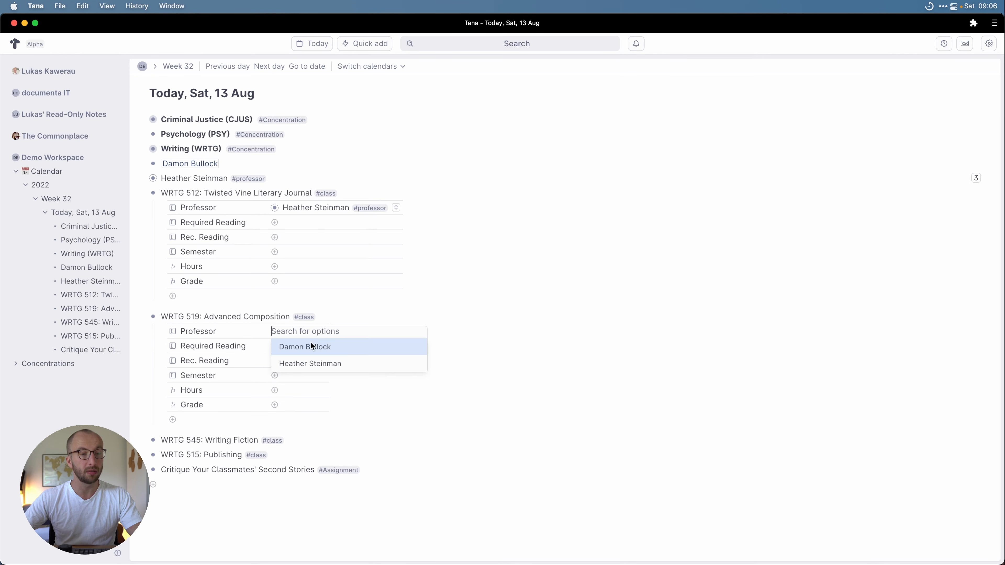
pyautogui.click(317, 363)
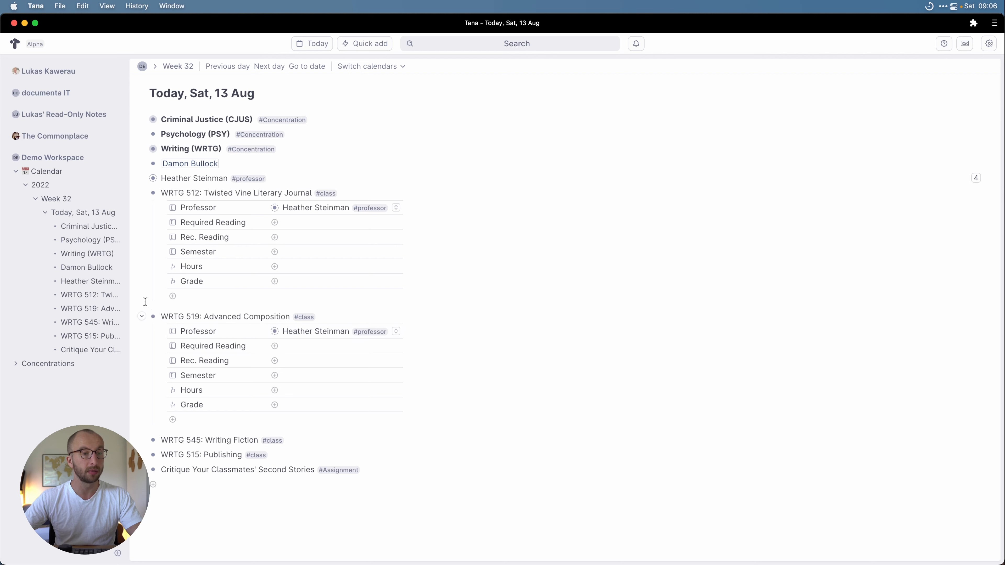
pyautogui.click(142, 318)
pyautogui.click(144, 194)
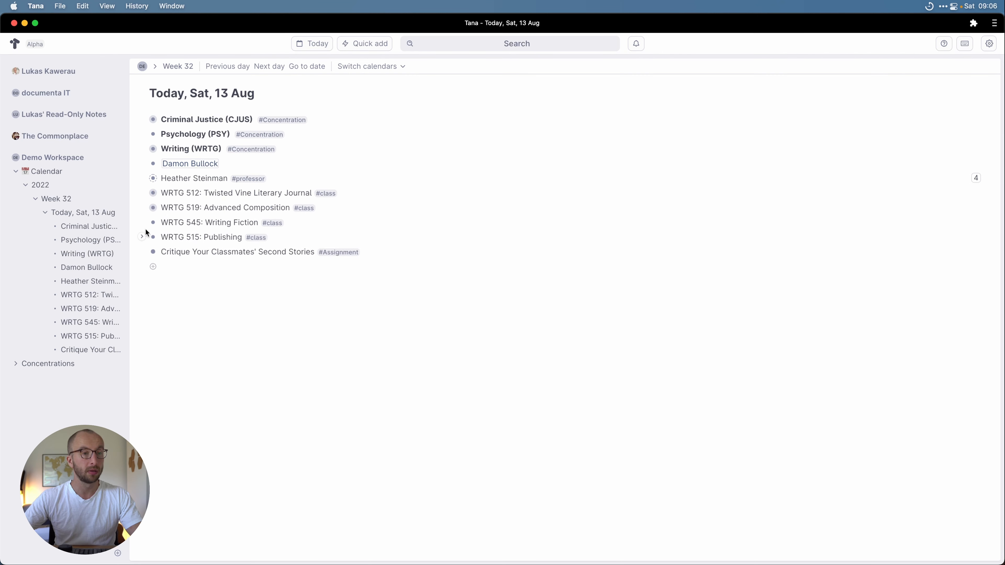
# Step: Enter a new professor's name in WRTG 545's Professor field and tag it #professor
pyautogui.click(142, 223)
pyautogui.click(320, 238)
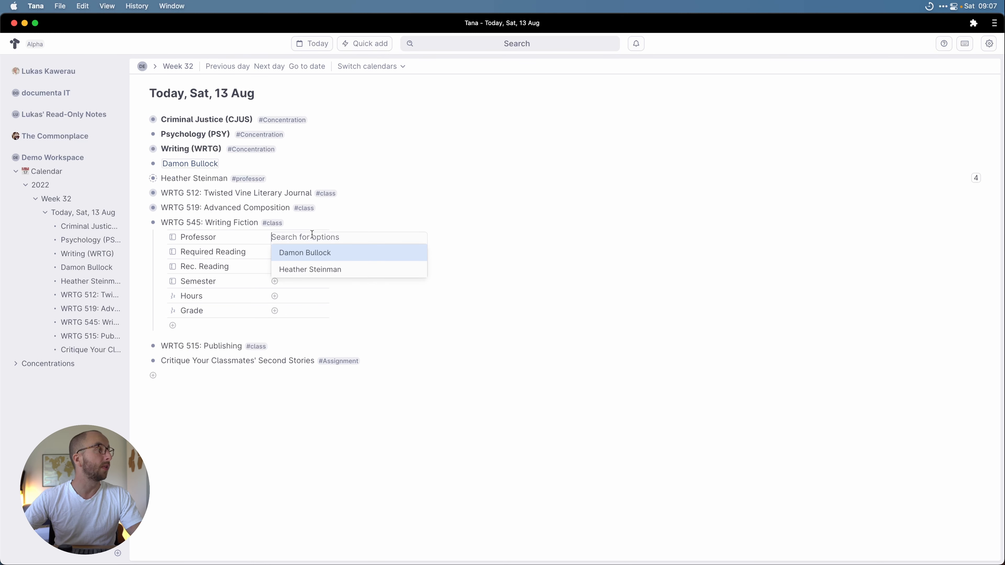
pyautogui.click(300, 234)
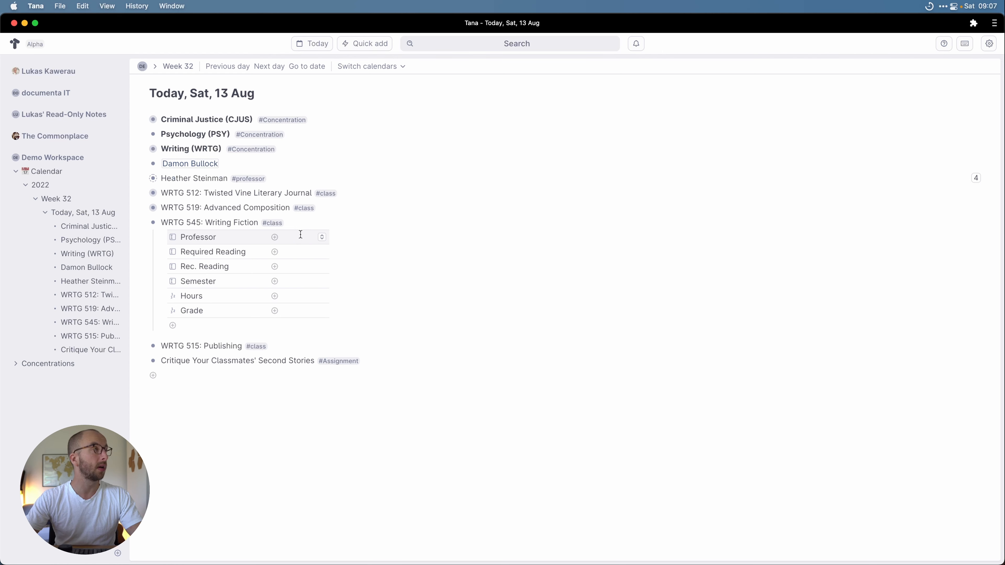
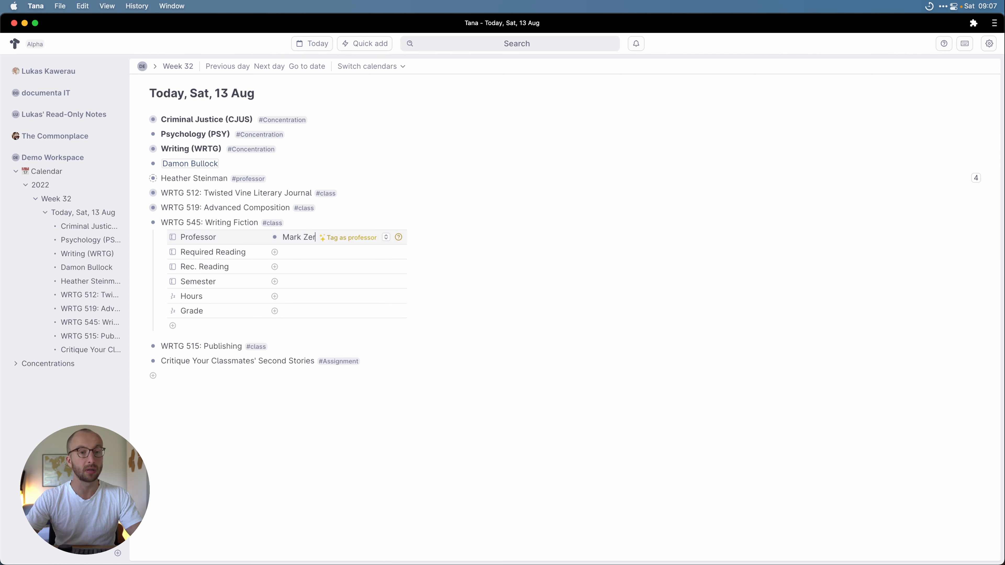
pyautogui.click(352, 237)
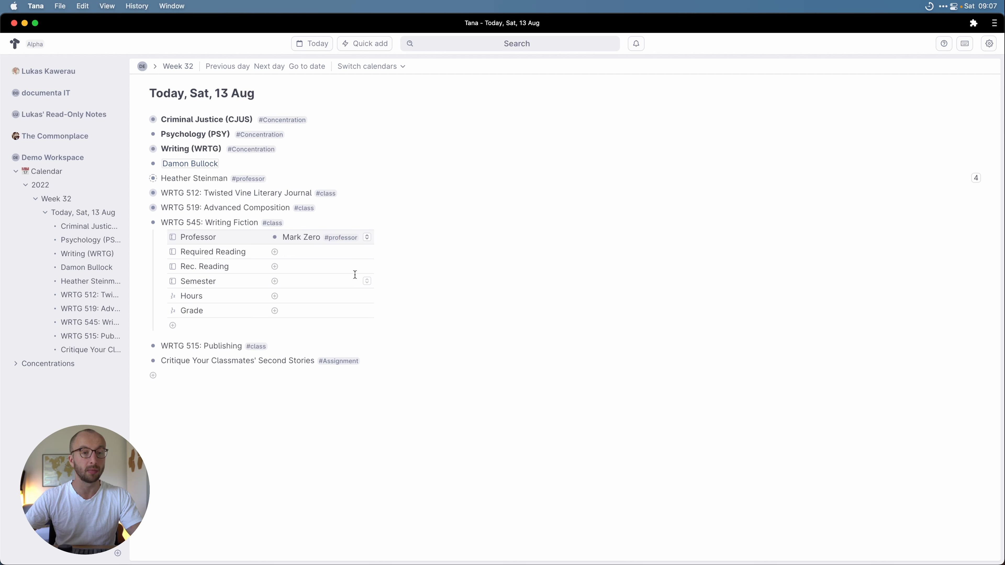
pyautogui.click(142, 223)
# Step: Assign the existing professor to WRTG 515: Publishing
pyautogui.click(142, 237)
pyautogui.click(300, 250)
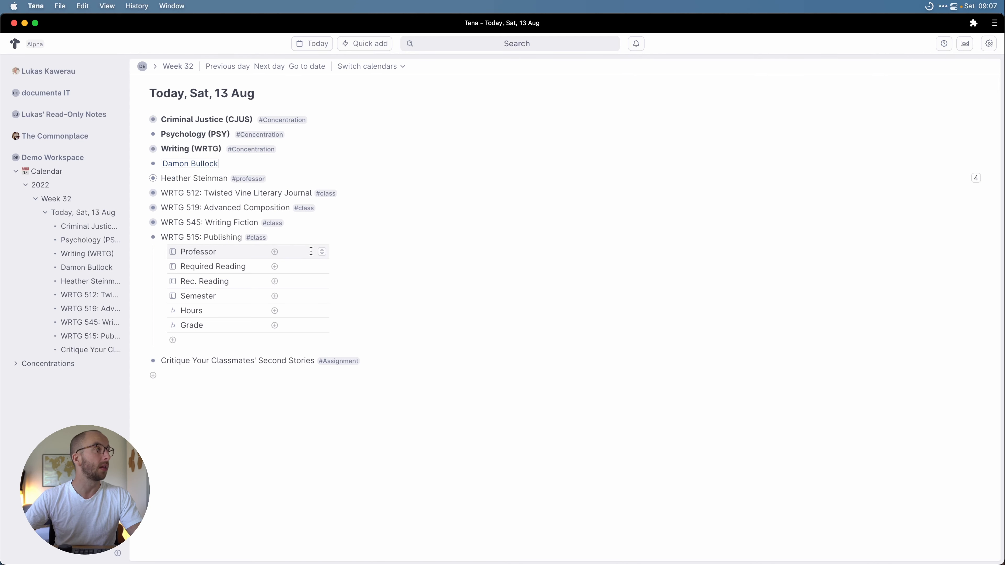
pyautogui.click(321, 251)
pyautogui.click(316, 283)
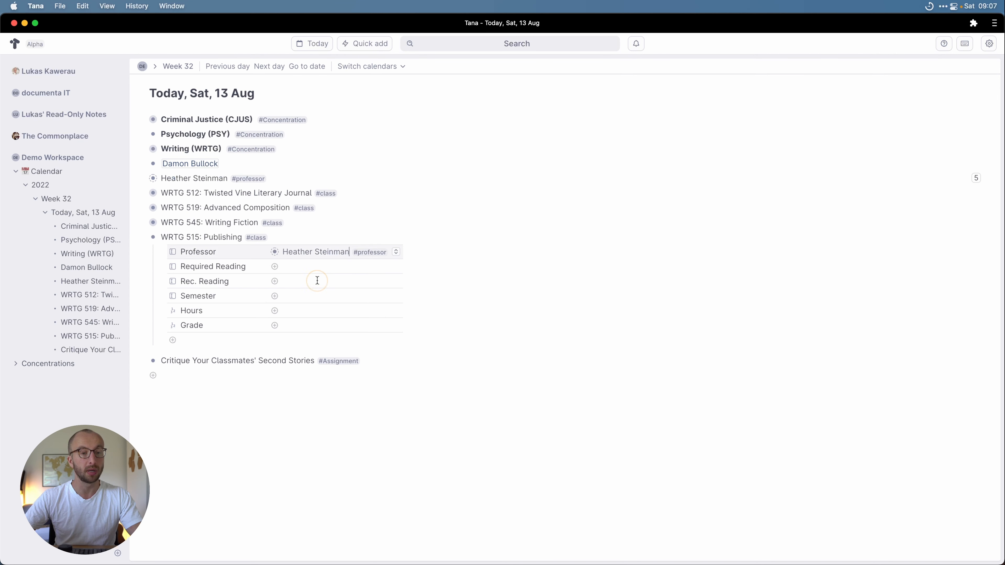
pyautogui.click(143, 237)
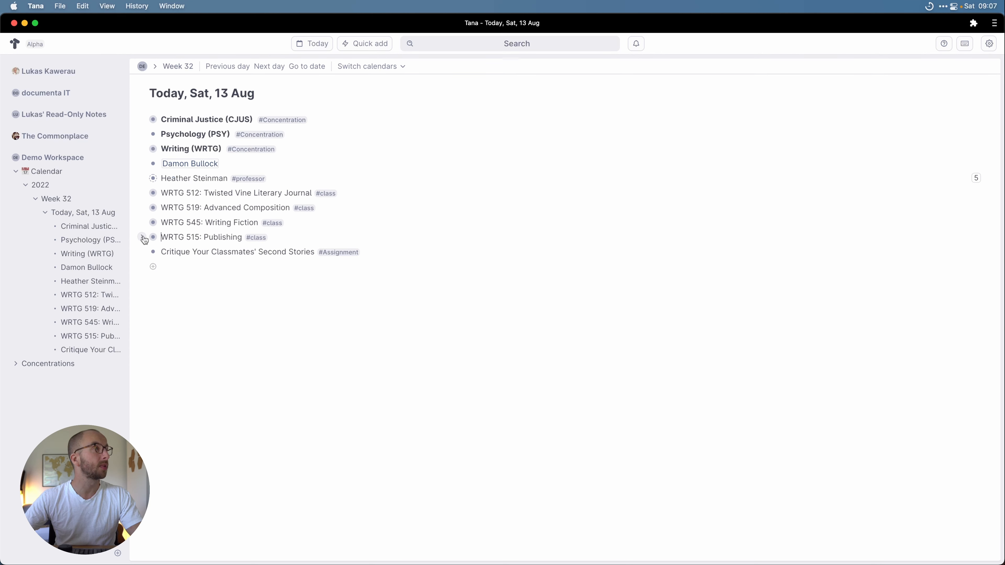
pyautogui.click(191, 268)
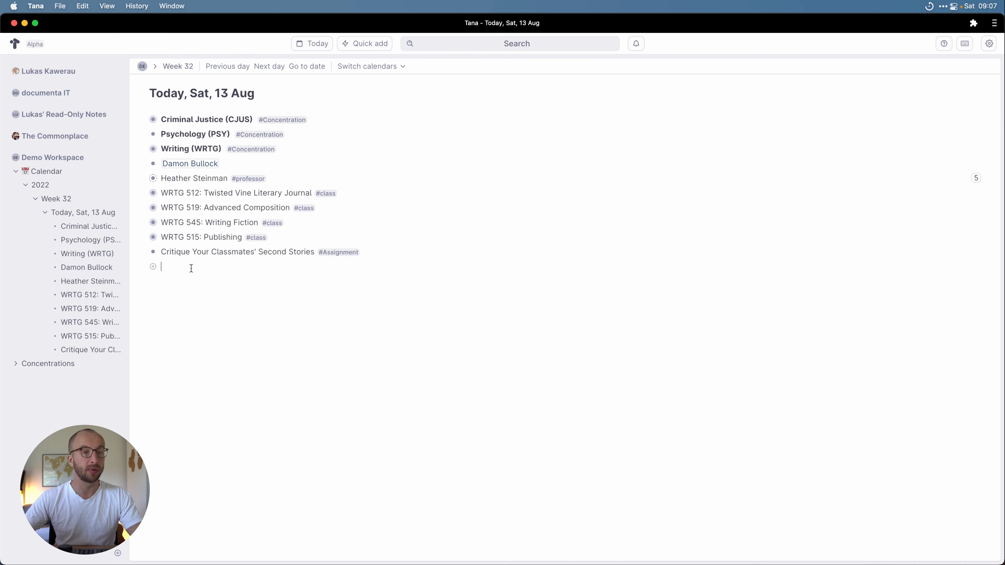
# Step: Add the node 'I'll Be Gone In The Dark' with a newly created #book tag
pyautogui.write("I'll")
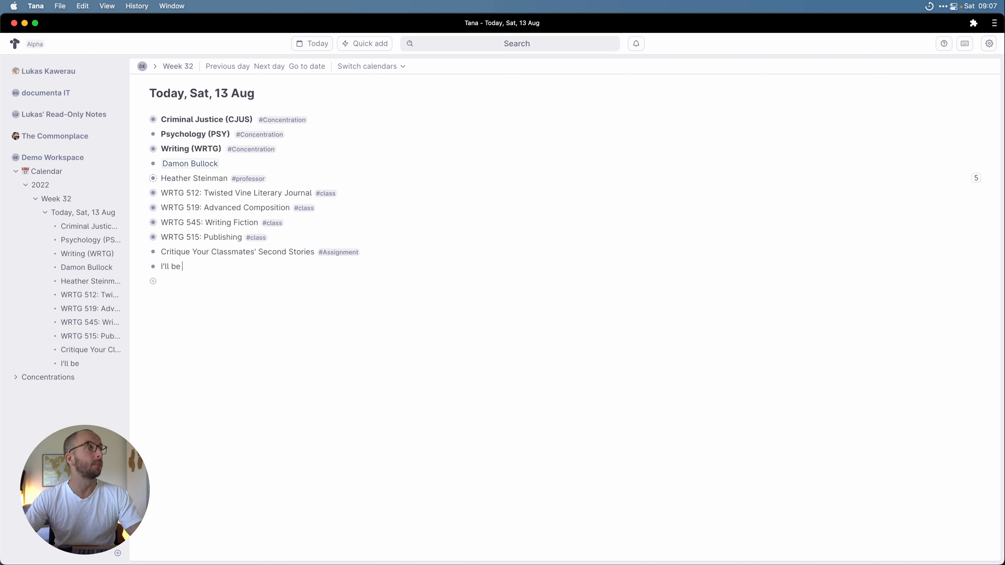
pyautogui.write(' Be')
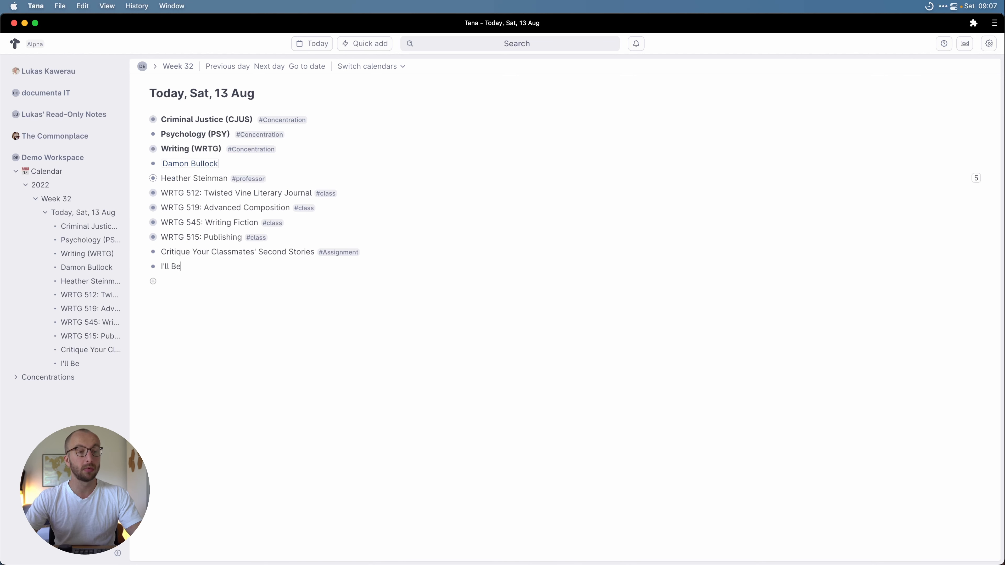
pyautogui.write(' Gone In The Dark')
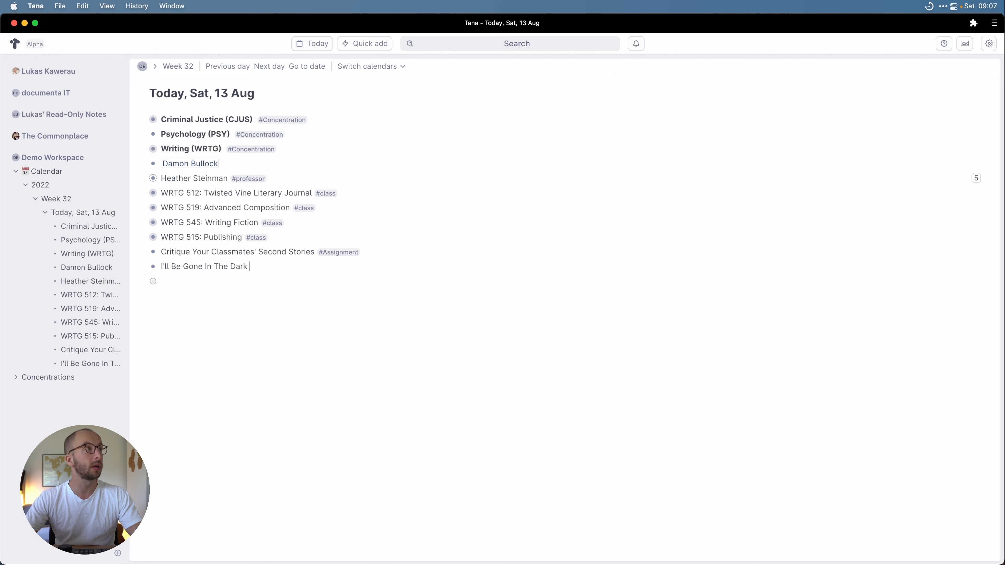
pyautogui.write(' #book')
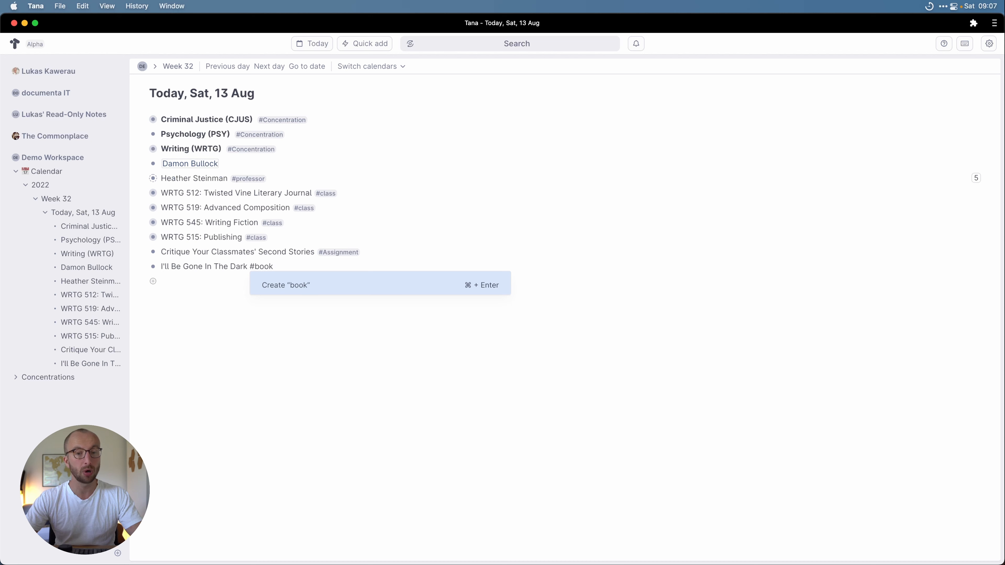
pyautogui.press('super+Return')
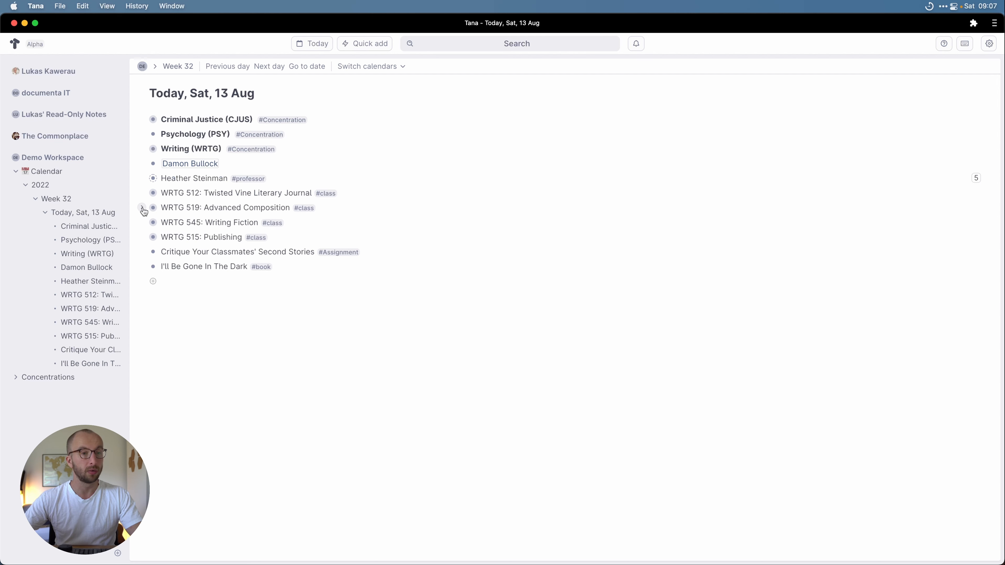
pyautogui.click(142, 207)
# Step: Set WRTG 519's Required Reading to a reference to I'll Be Gone In The Dark
pyautogui.click(325, 237)
pyautogui.write('@')
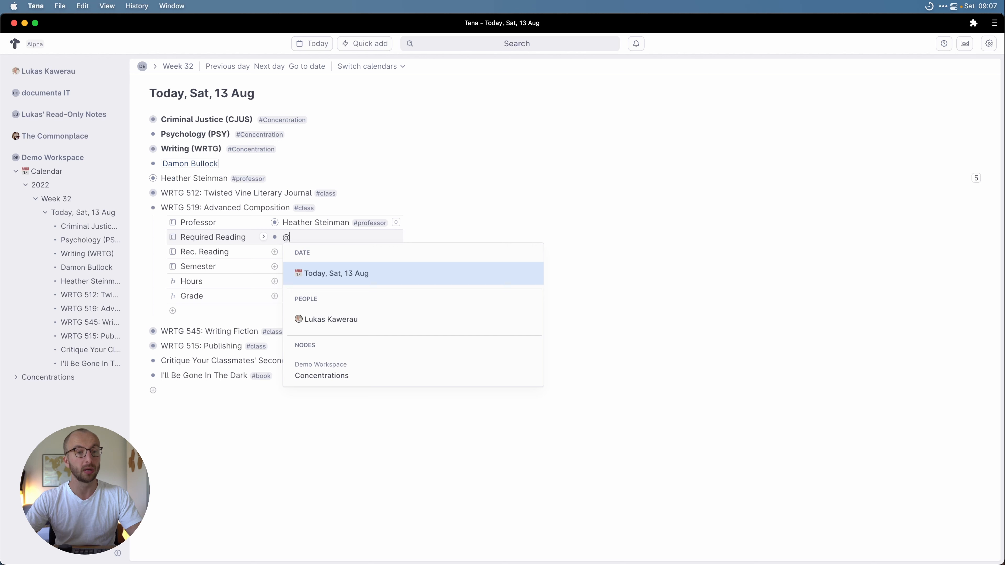
pyautogui.write("I'll")
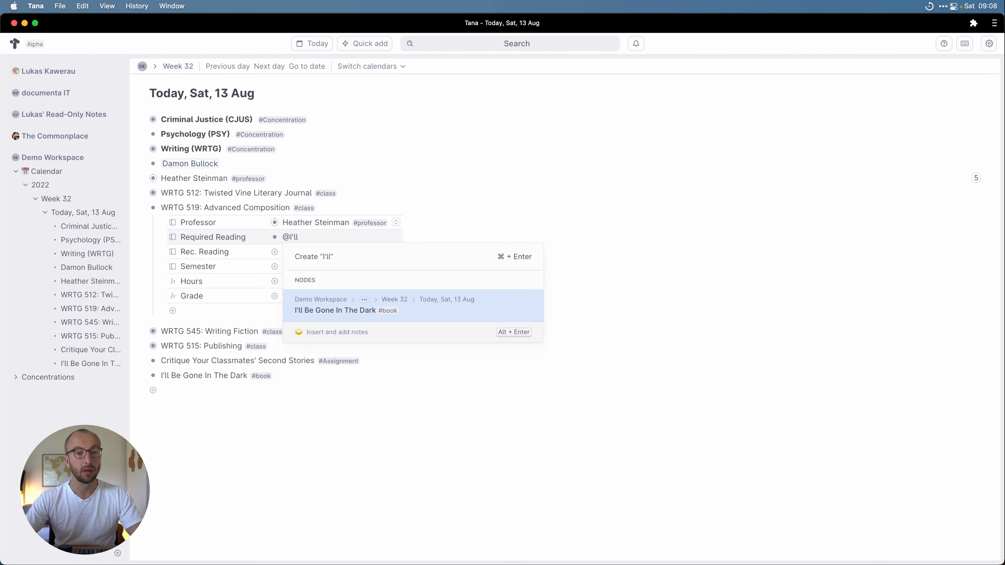
pyautogui.press('Return')
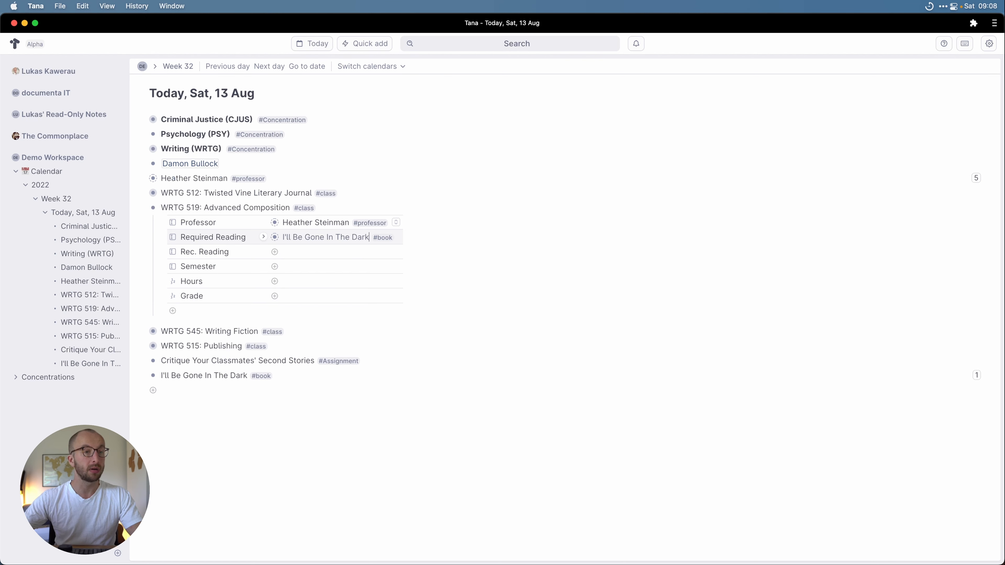
pyautogui.click(141, 208)
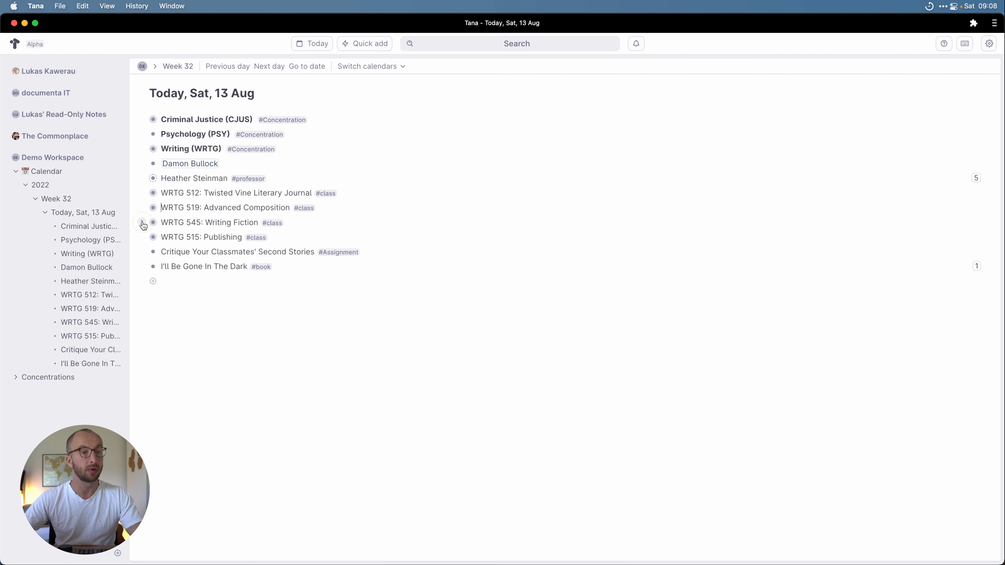
# Step: Add a 'Punctuation for Fiction Writers' node tagged #book below the existing book entry
pyautogui.click(142, 222)
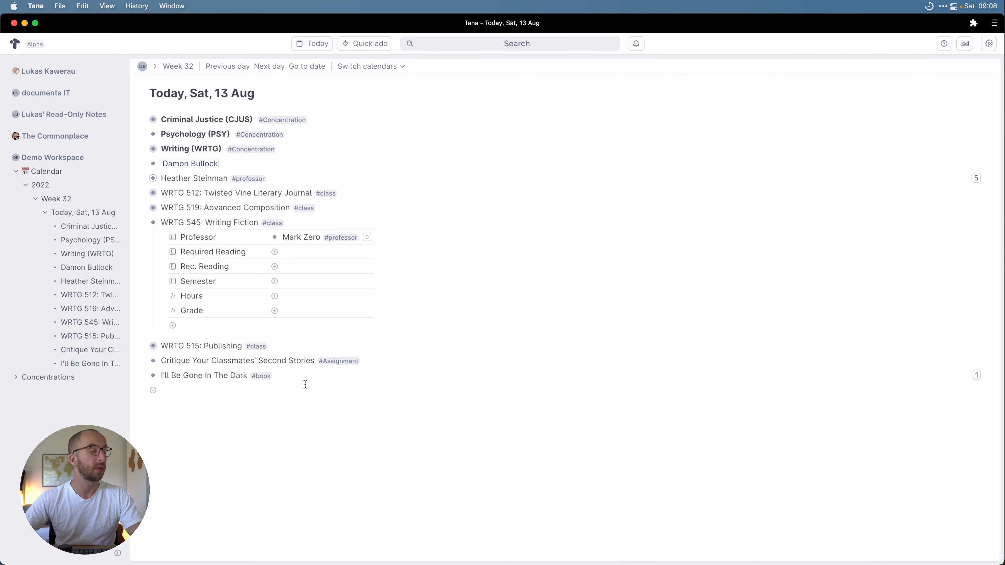
pyautogui.click(297, 376)
pyautogui.press('Return')
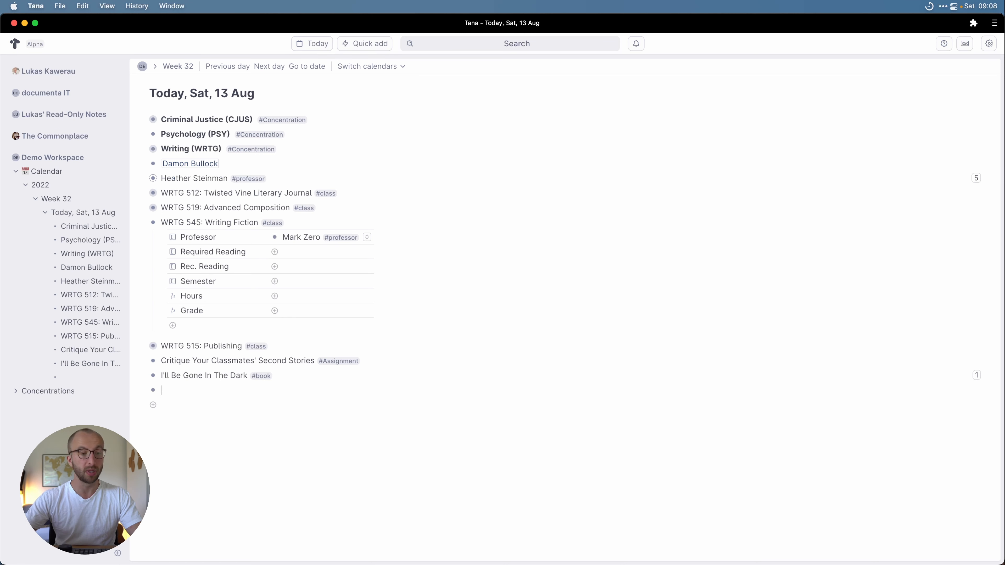
pyautogui.write('Punctuatio')
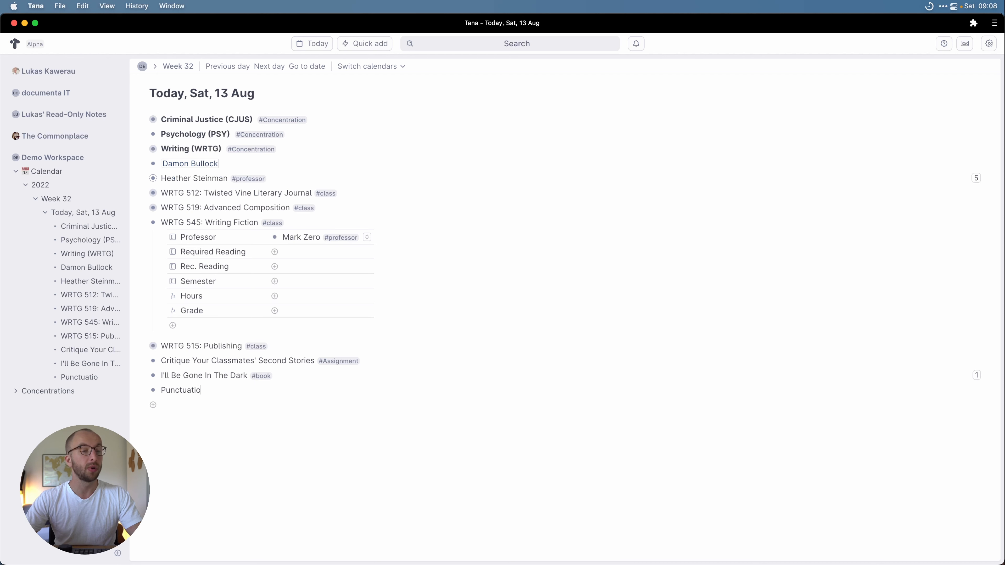
pyautogui.write('n for Fict')
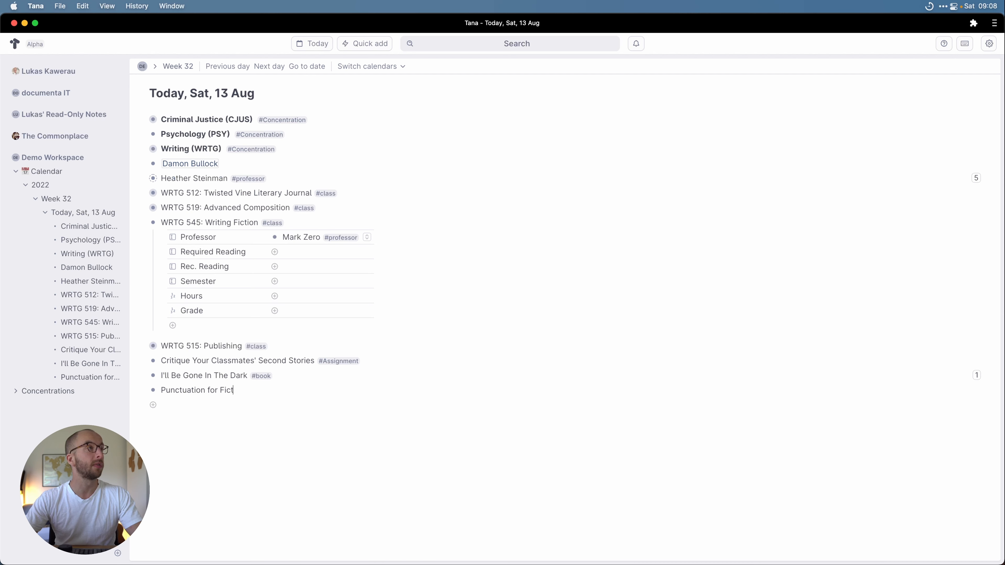
pyautogui.write('ion Writers #book')
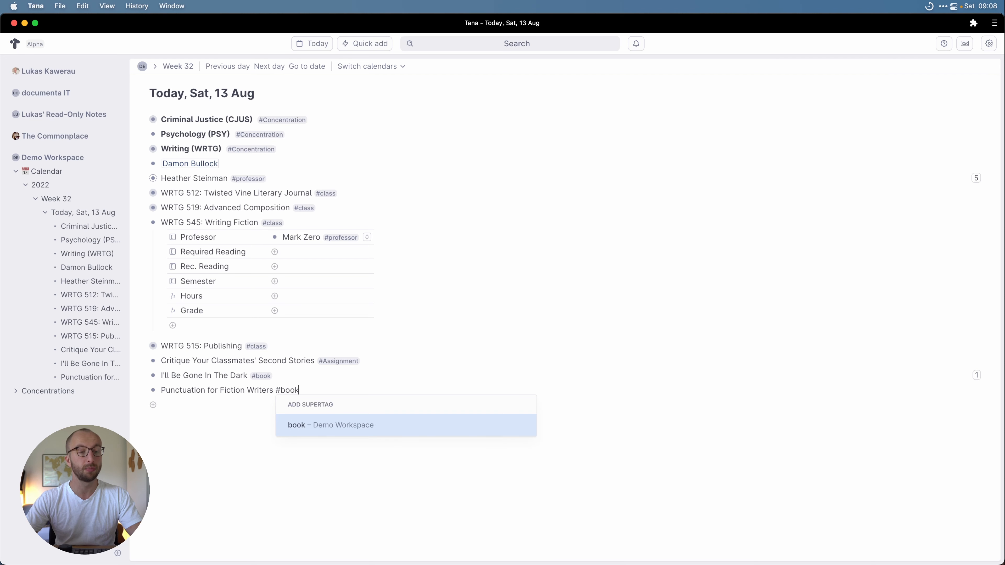
pyautogui.press('Return')
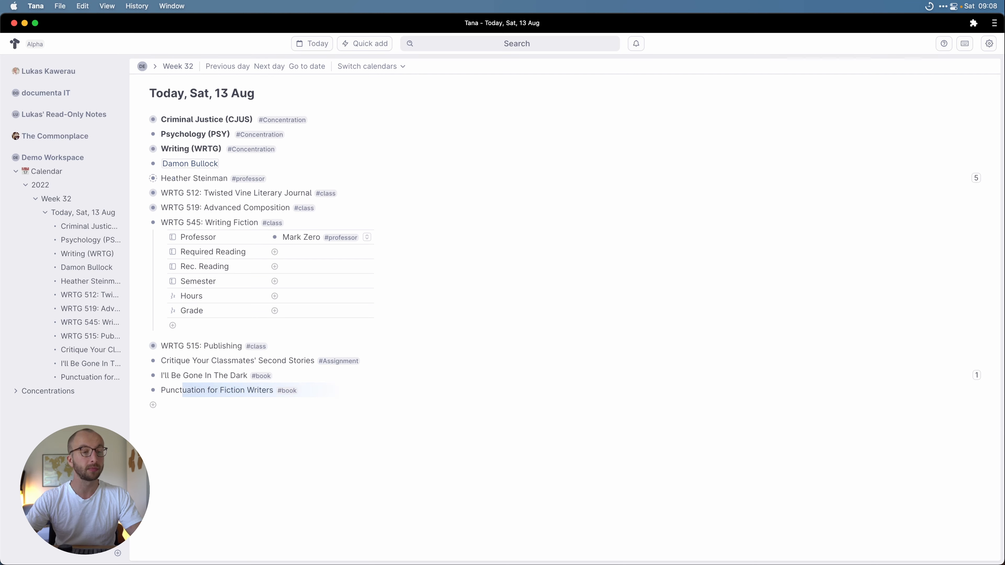
# Step: Reference Punctuation for Fiction Writers in WRTG 545's Rec. Reading field, then expand WRTG 512
pyautogui.click(365, 265)
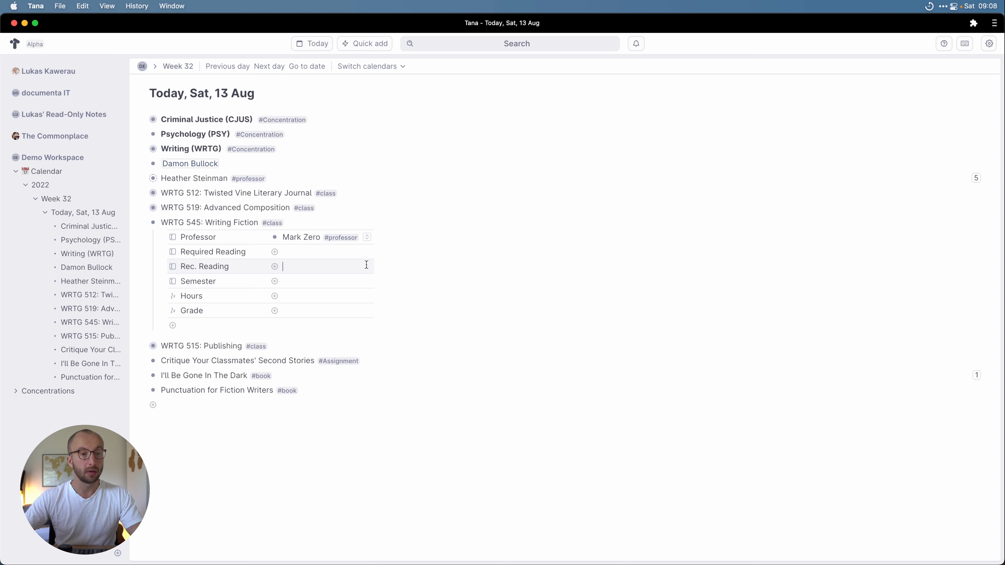
pyautogui.write('#')
pyautogui.press('BackSpace')
pyautogui.write('@')
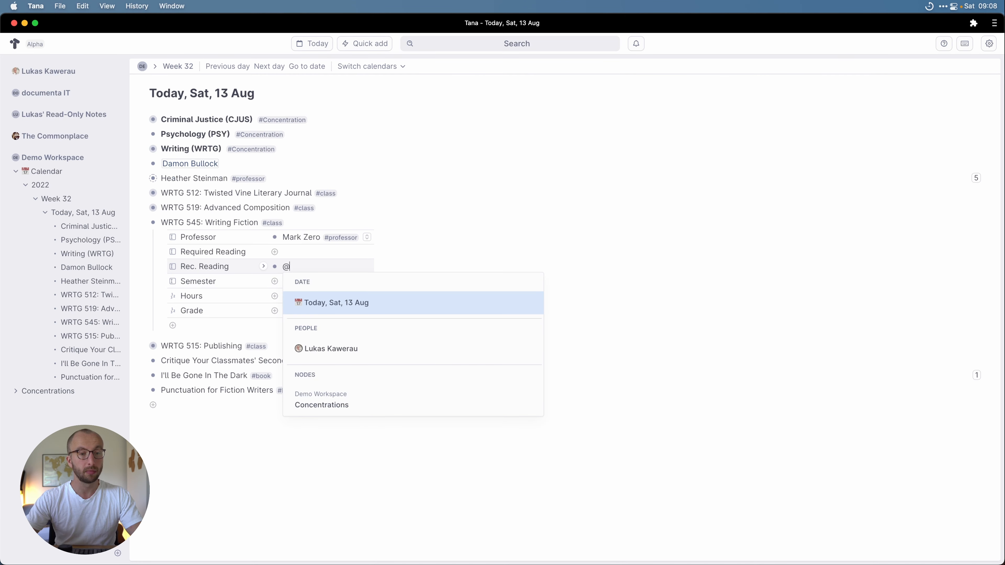
pyautogui.write('Pun')
pyautogui.press('Return')
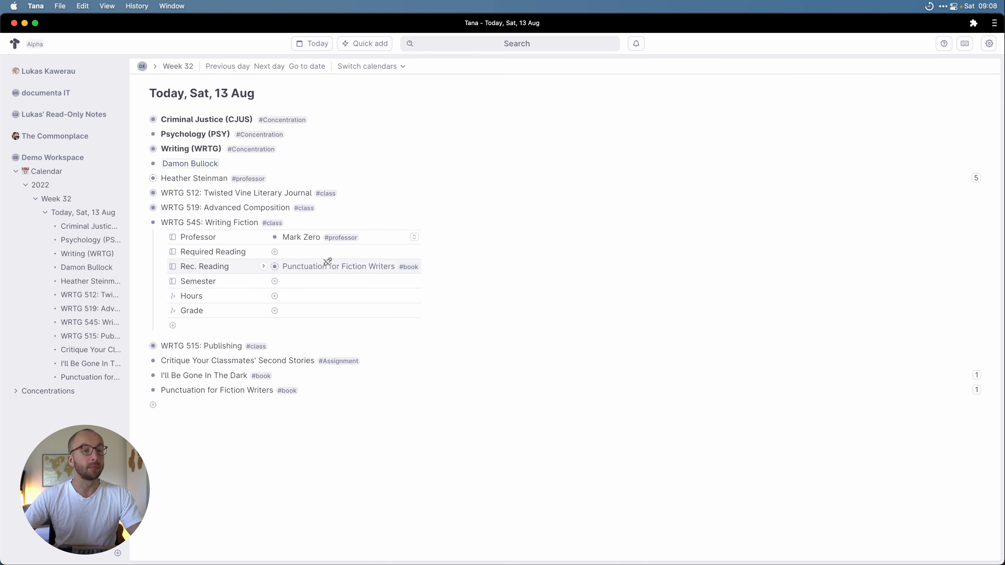
pyautogui.click(142, 193)
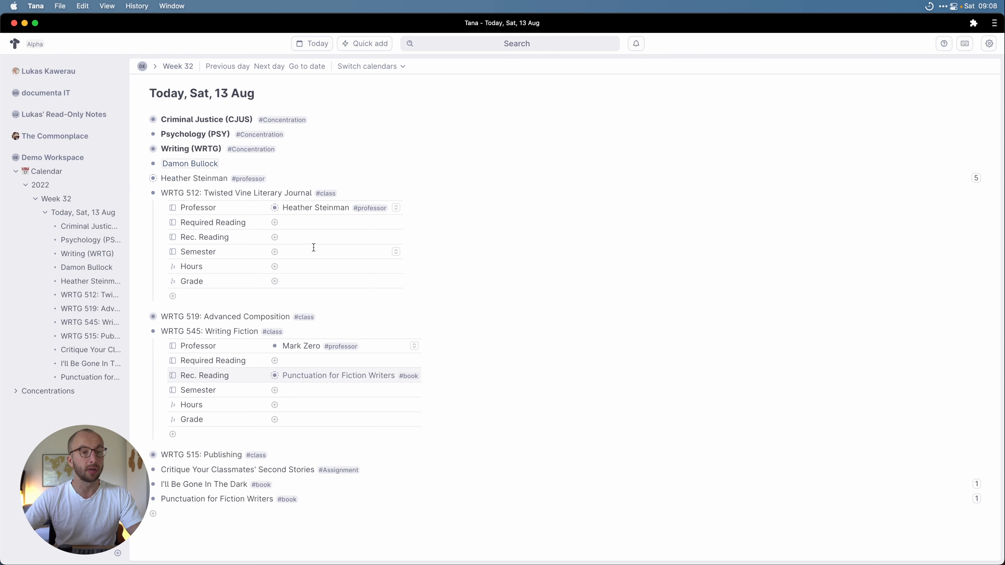
# Step: Set WRTG 512's Semester to 2022 Spring and WRTG 519's to 2021 Fall
pyautogui.click(324, 251)
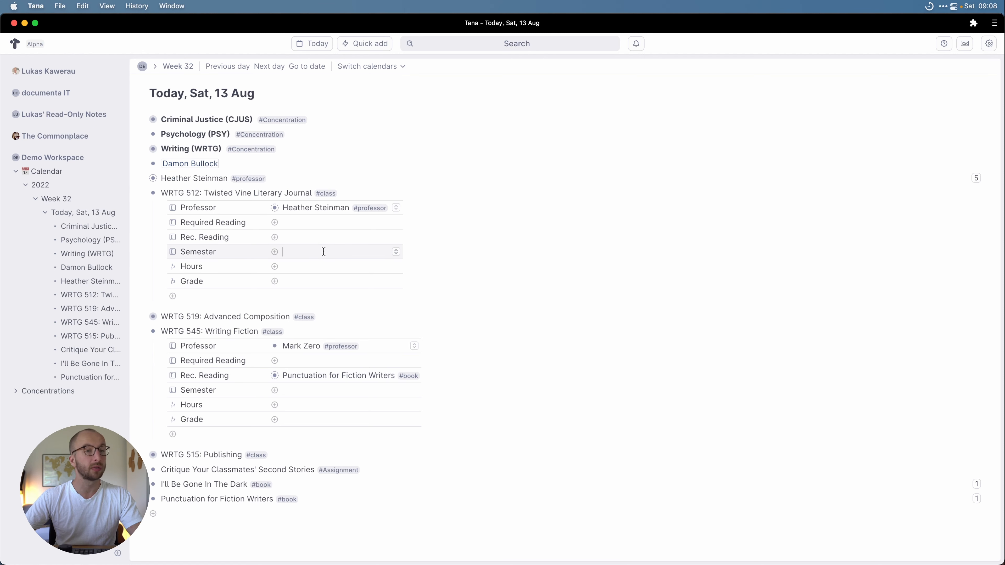
pyautogui.click(396, 253)
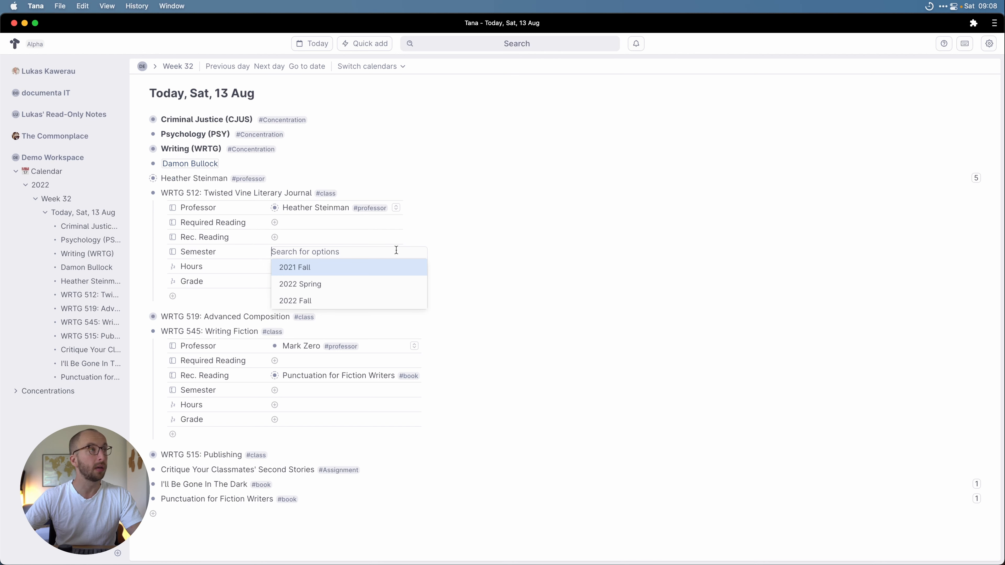
pyautogui.click(362, 284)
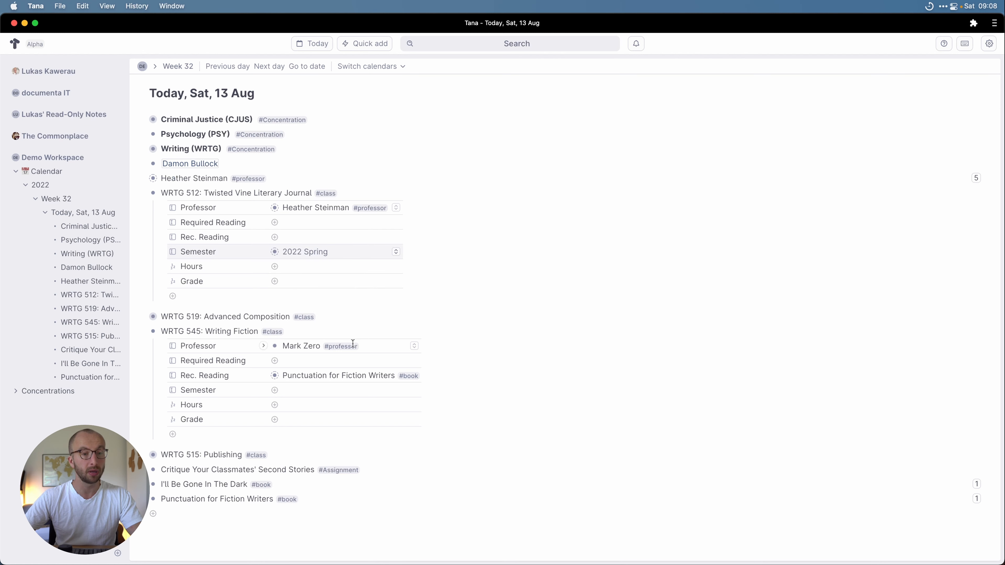
pyautogui.click(141, 316)
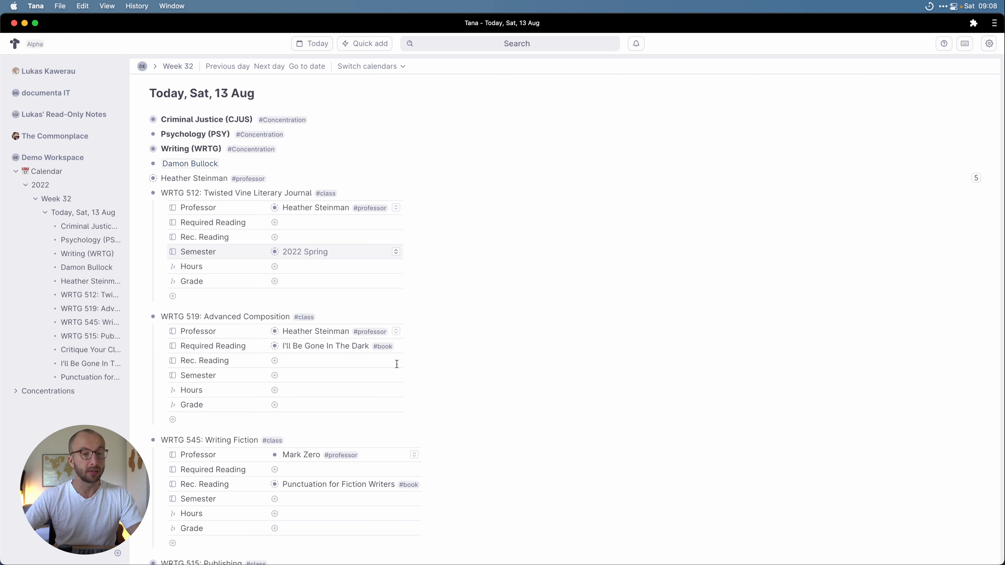
pyautogui.click(396, 375)
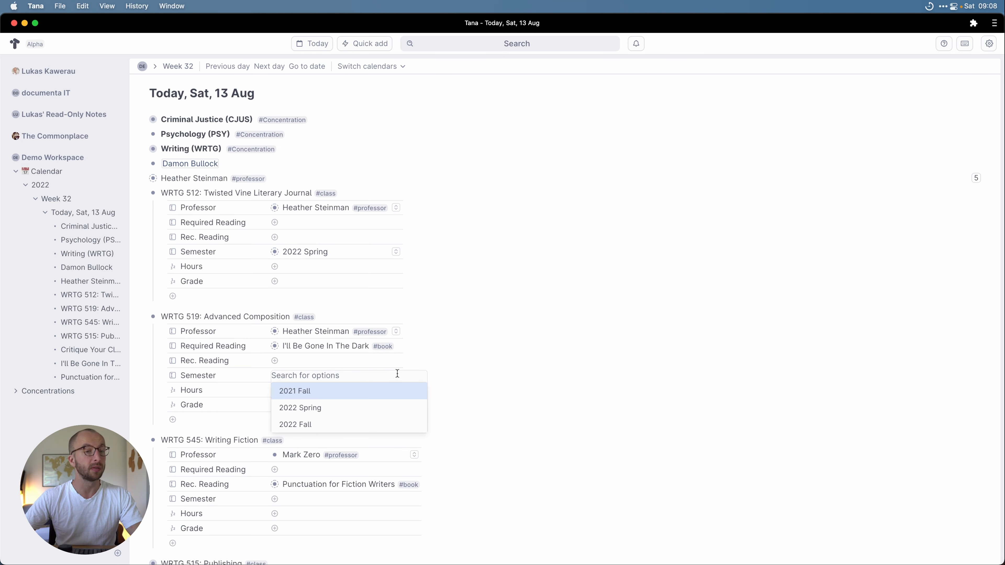
pyautogui.click(364, 392)
# Step: Set the Semester of both WRTG 545 and WRTG 515 to 2022 Fall
pyautogui.scroll(-2, 368, 419)
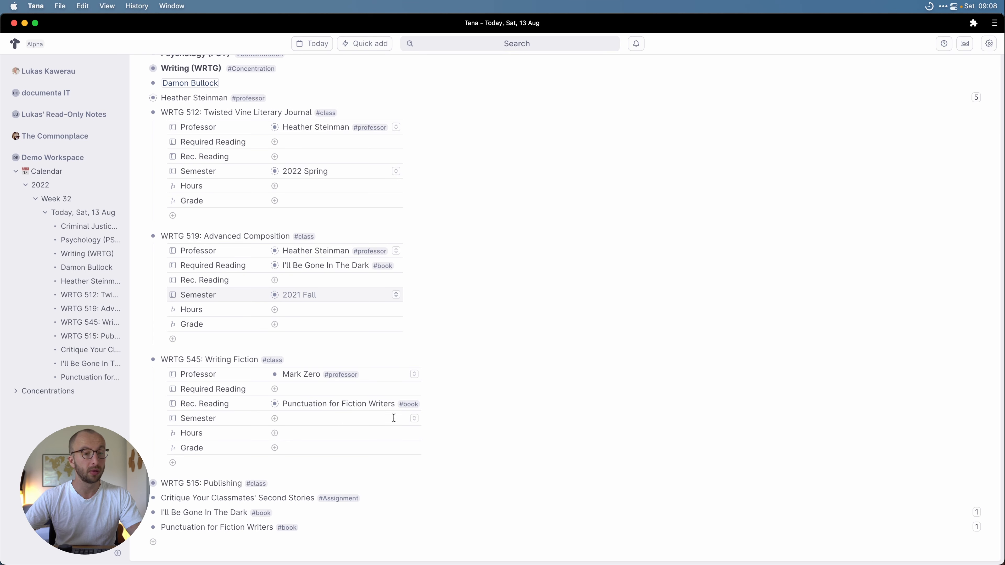
pyautogui.click(412, 419)
pyautogui.click(349, 466)
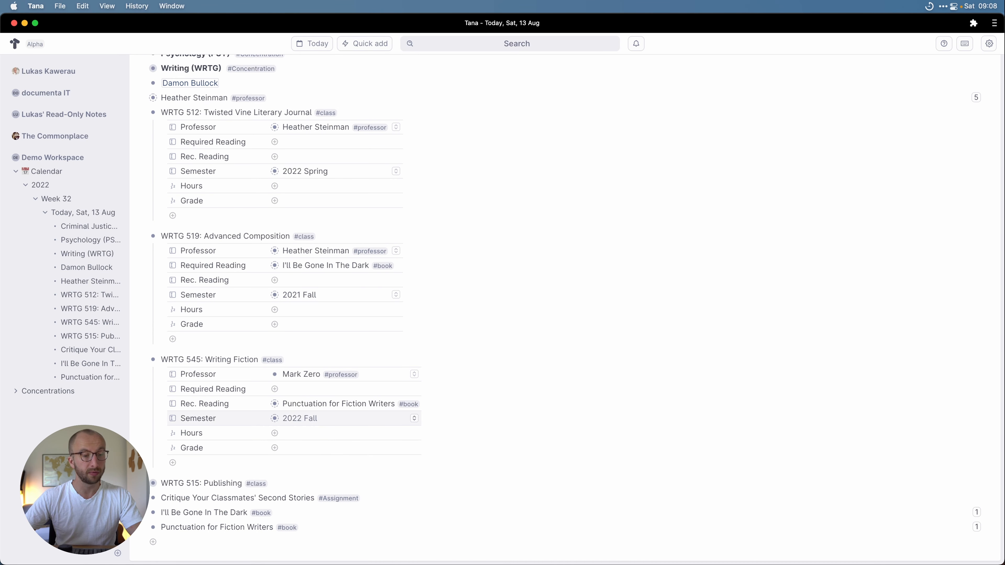
pyautogui.click(144, 484)
pyautogui.scroll(-2, 374, 513)
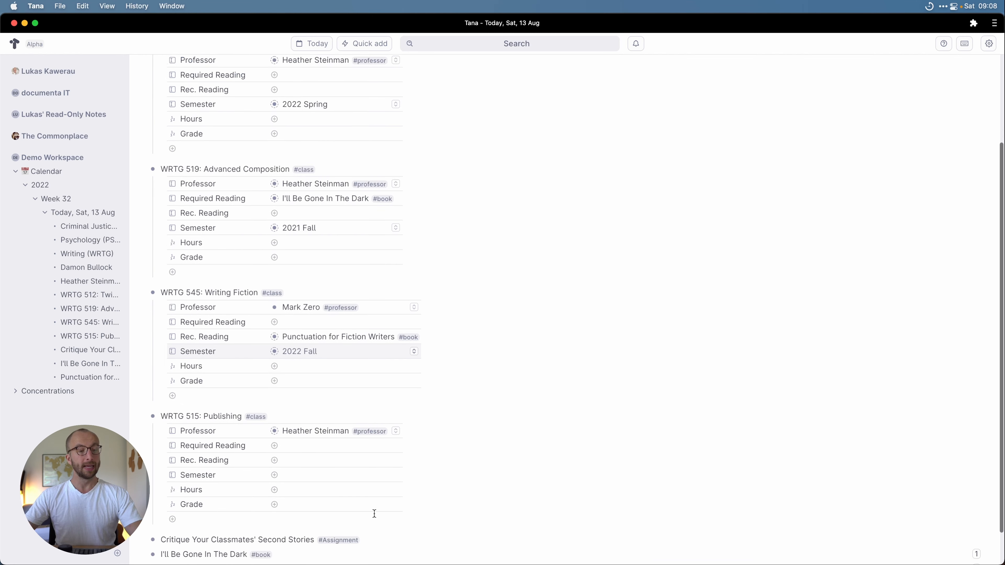
pyautogui.click(396, 470)
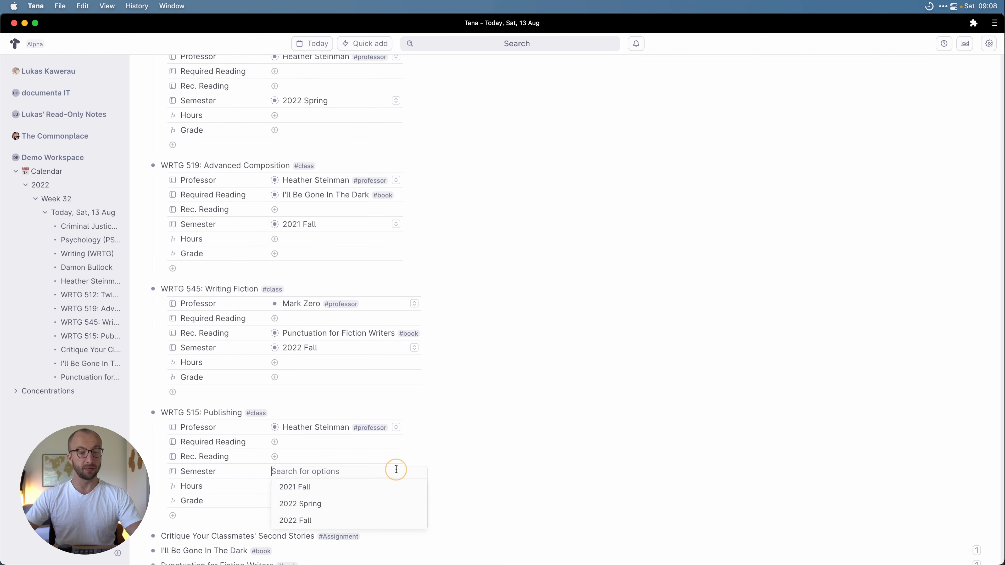
pyautogui.click(356, 519)
pyautogui.scroll(4, 348, 413)
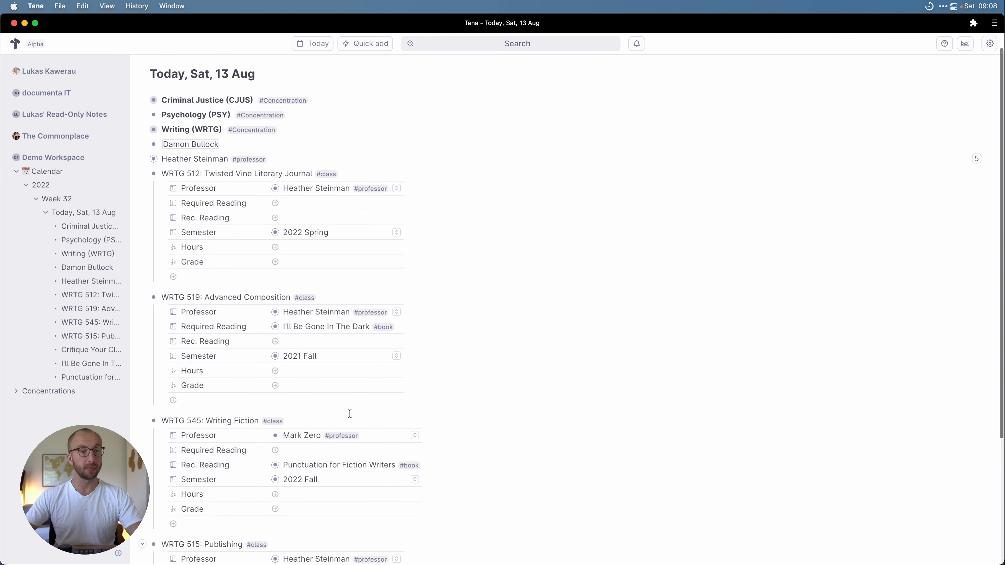
# Step: Give WRTG 512 and WRTG 519 each 3 Hours and a Grade of 4
pyautogui.click(306, 265)
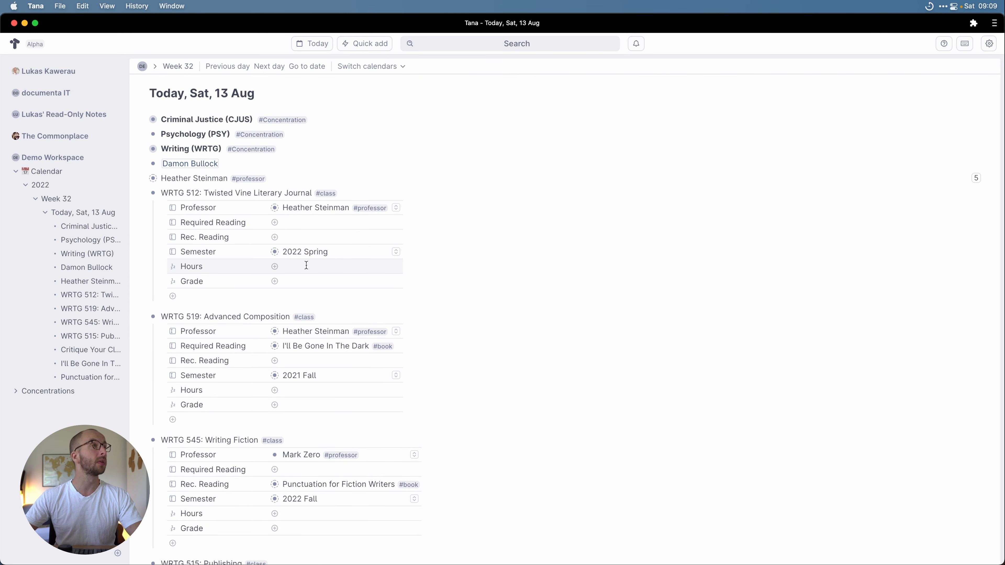
pyautogui.write('3')
pyautogui.click(304, 282)
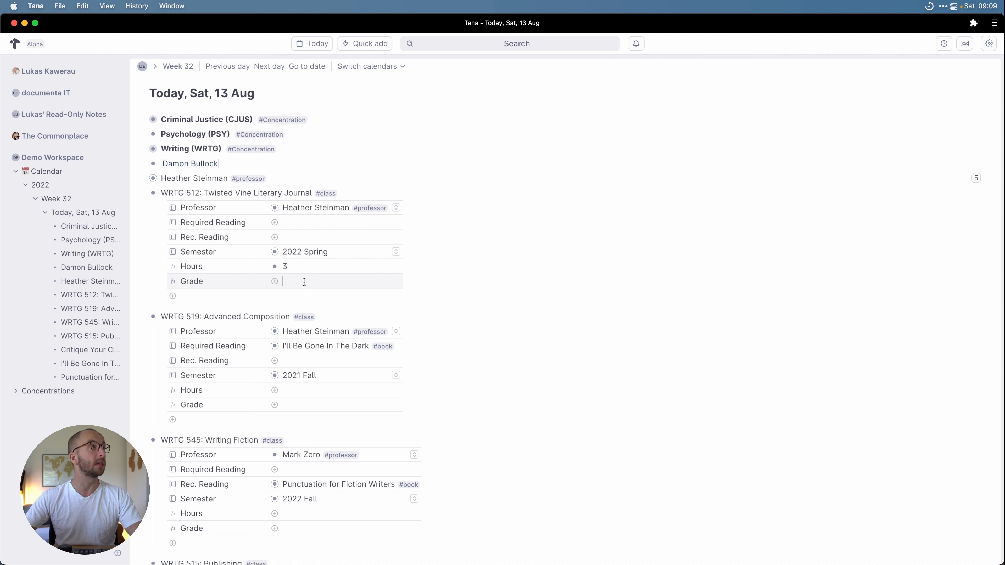
pyautogui.write('4')
pyautogui.click(320, 404)
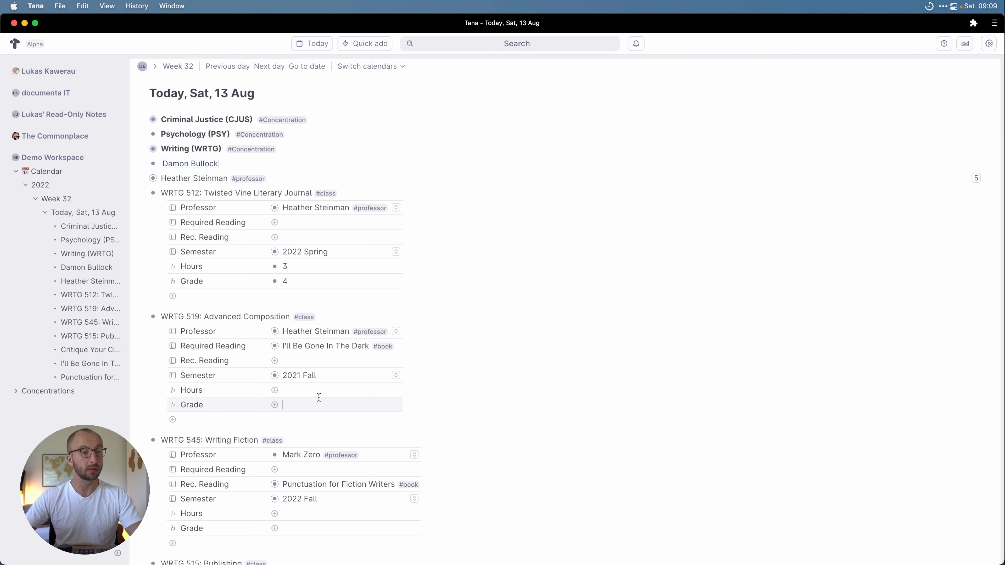
pyautogui.write('4')
pyautogui.click(306, 387)
pyautogui.write('3')
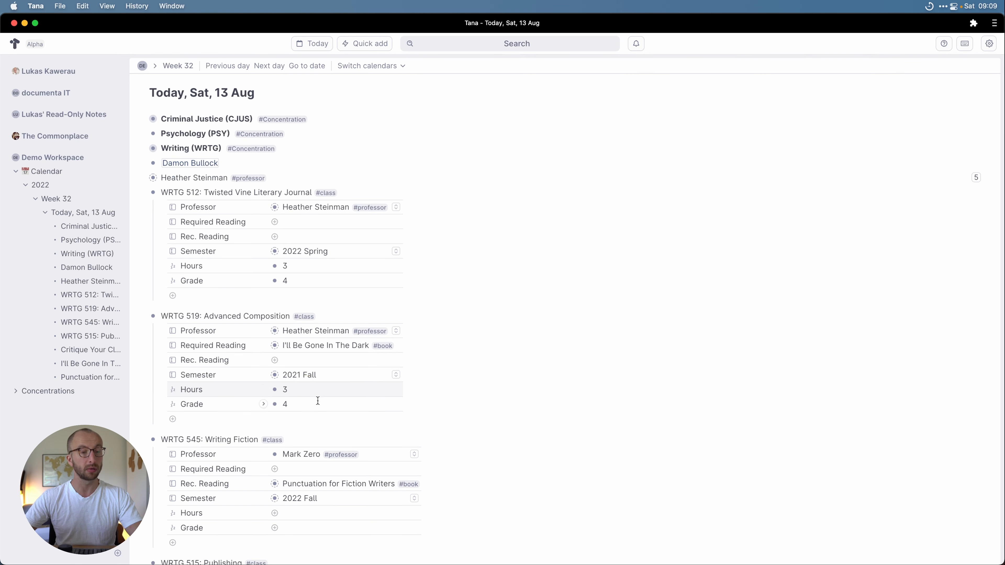
# Step: Enter 3 Hours for WRTG 545 and WRTG 515
pyautogui.scroll(-3, 316, 399)
pyautogui.click(294, 383)
pyautogui.write('3')
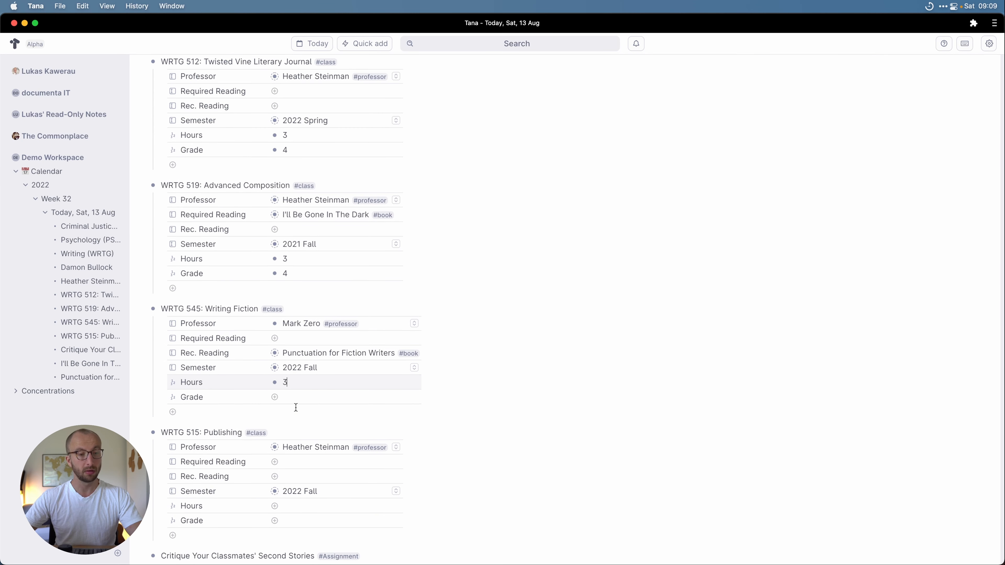
pyautogui.scroll(-2, 295, 401)
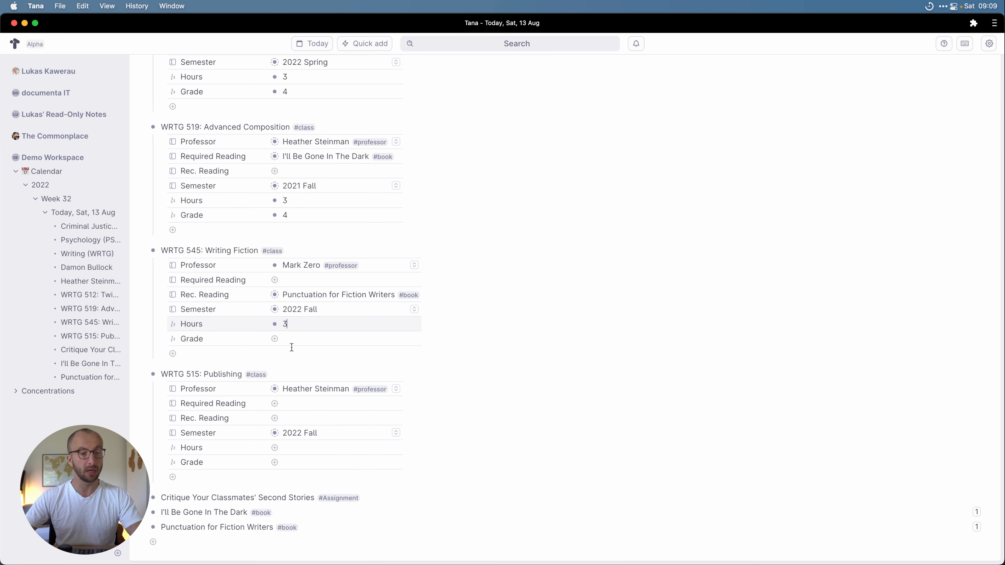
pyautogui.click(292, 451)
pyautogui.write('3')
pyautogui.scroll(1, 292, 451)
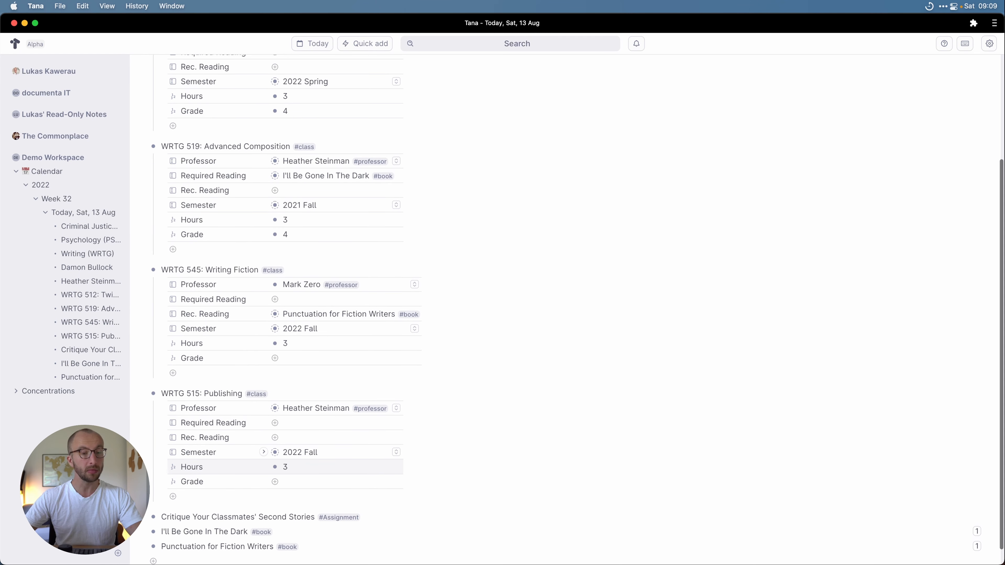
pyautogui.scroll(6, 351, 338)
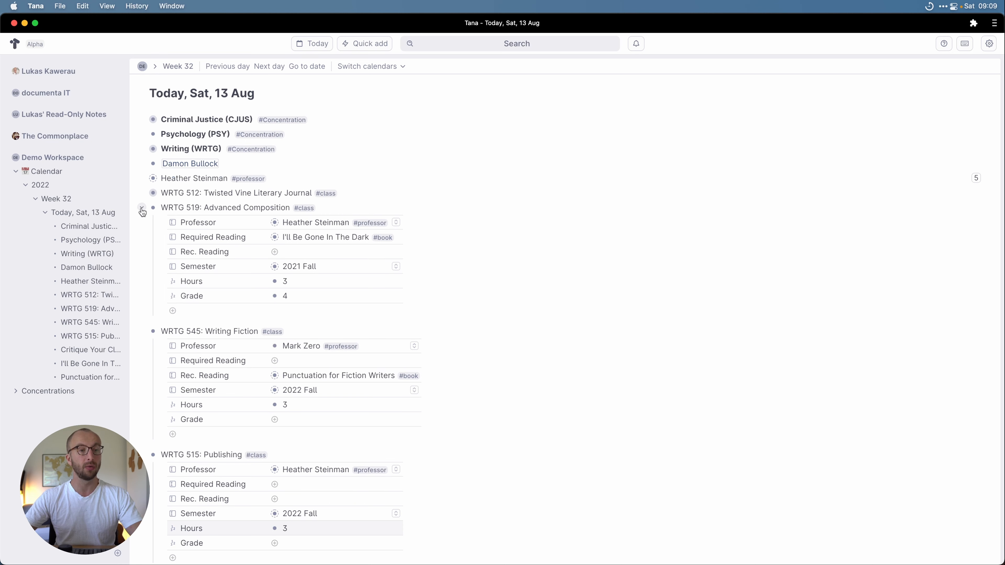
# Step: Collapse WRTG 519, 545 and 515, expand Writing (WRTG), and start a row below Advisor
pyautogui.click(142, 208)
pyautogui.click(142, 222)
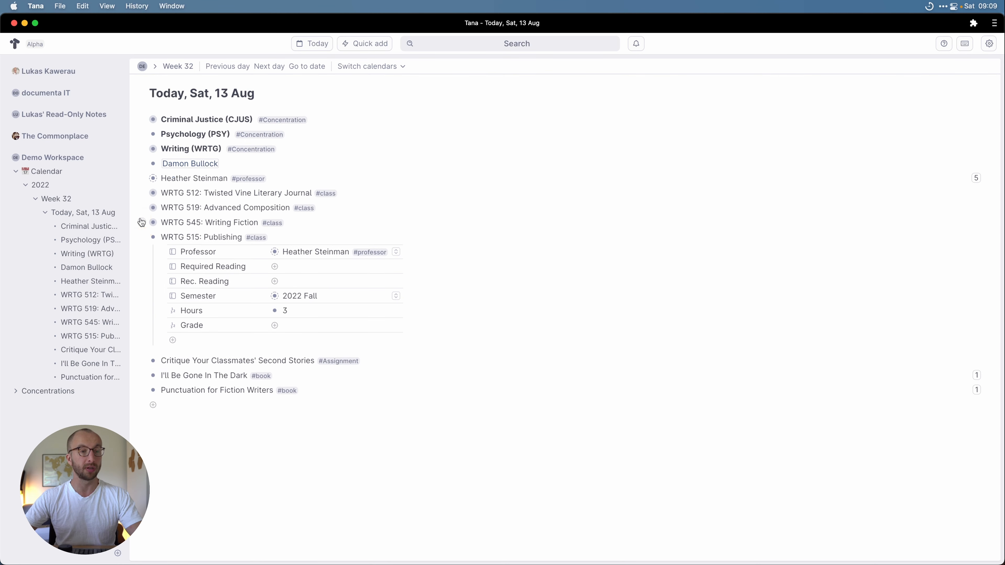
pyautogui.click(141, 239)
pyautogui.click(308, 274)
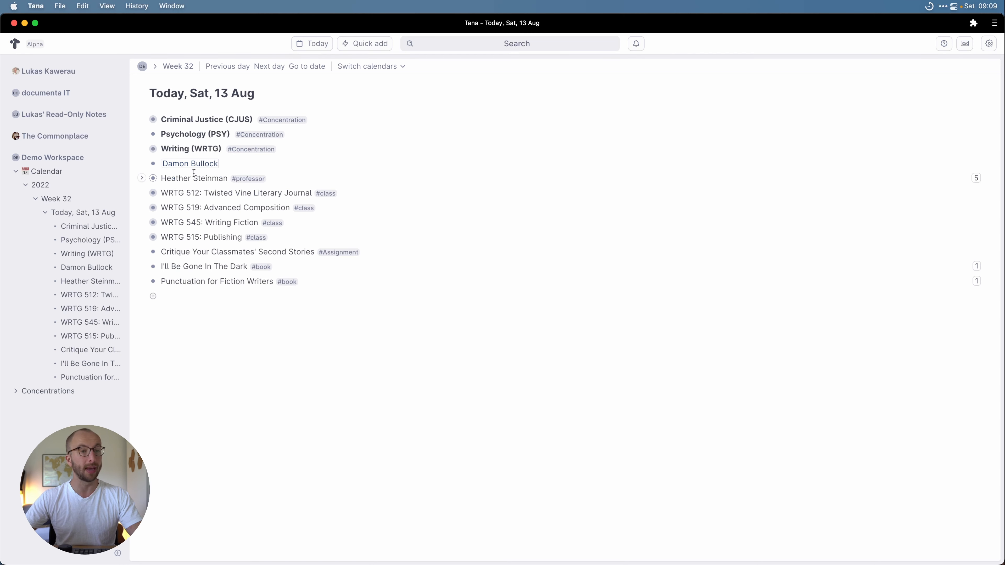
pyautogui.click(142, 149)
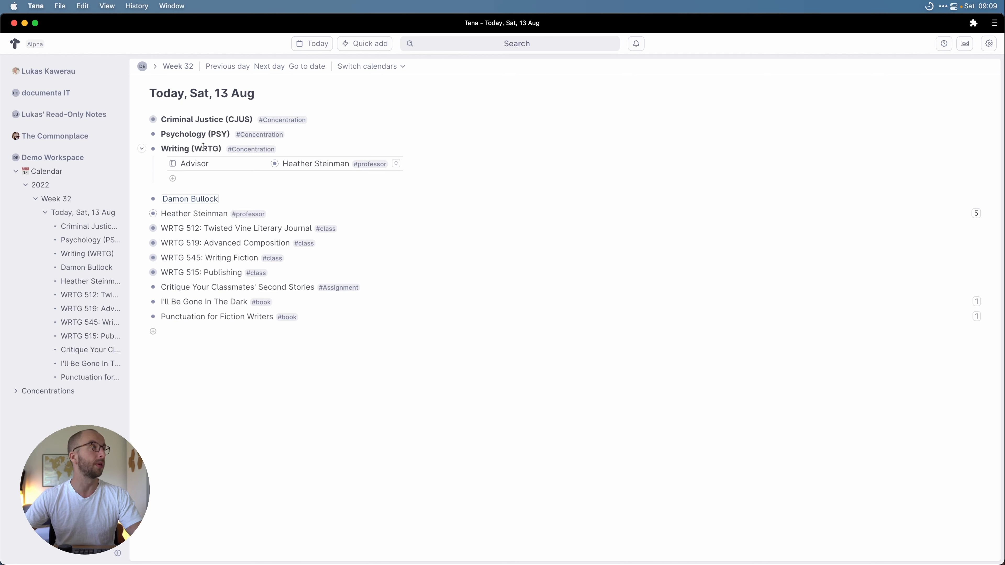
pyautogui.click(194, 174)
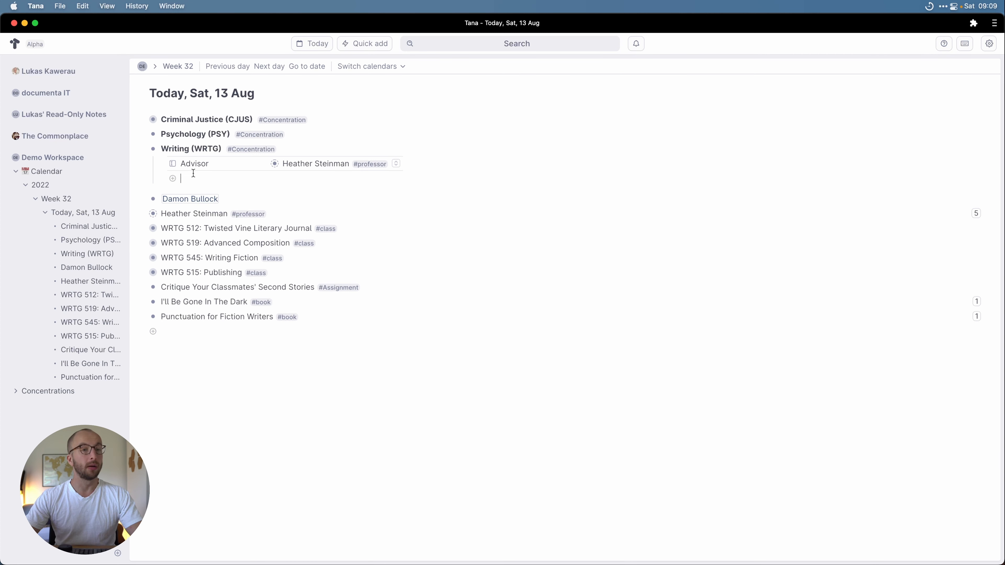
# Step: Create a 'Classes' node under Writing (WRTG) and give it a search query for #class
pyautogui.write('Classes')
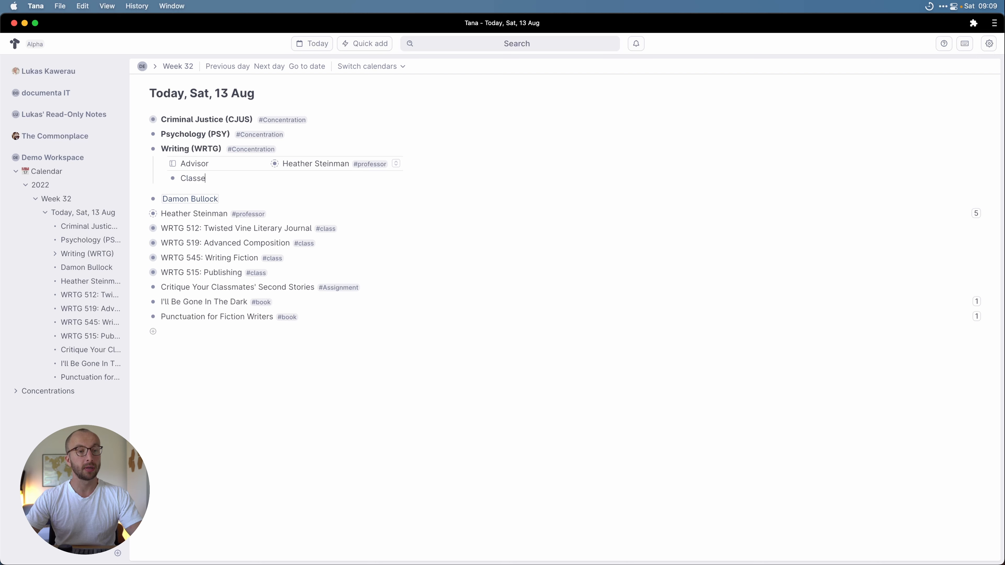
pyautogui.hotkey('ctrl', '.')
pyautogui.click(218, 96)
pyautogui.click(232, 97)
pyautogui.click(212, 154)
pyautogui.write('@')
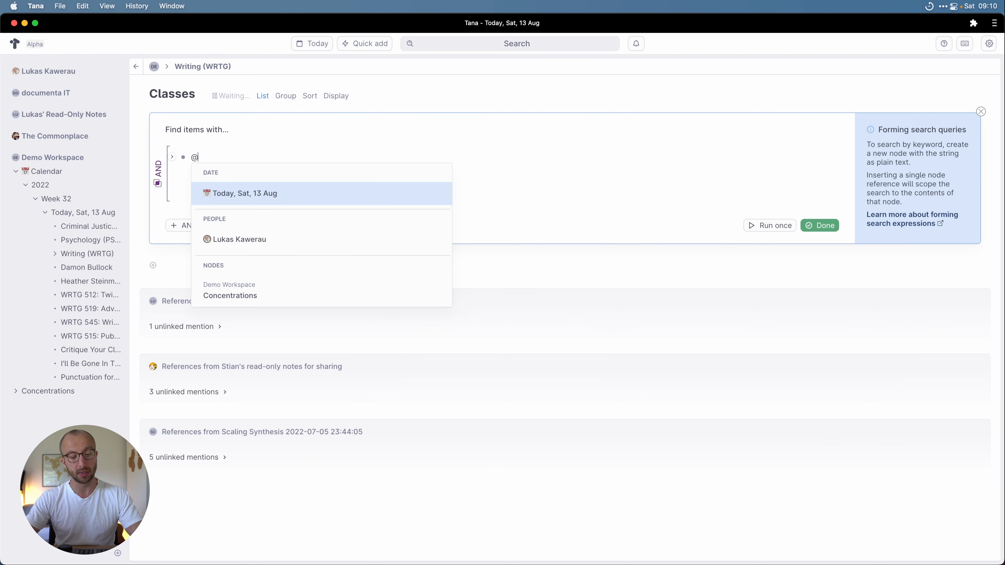
pyautogui.write('clas')
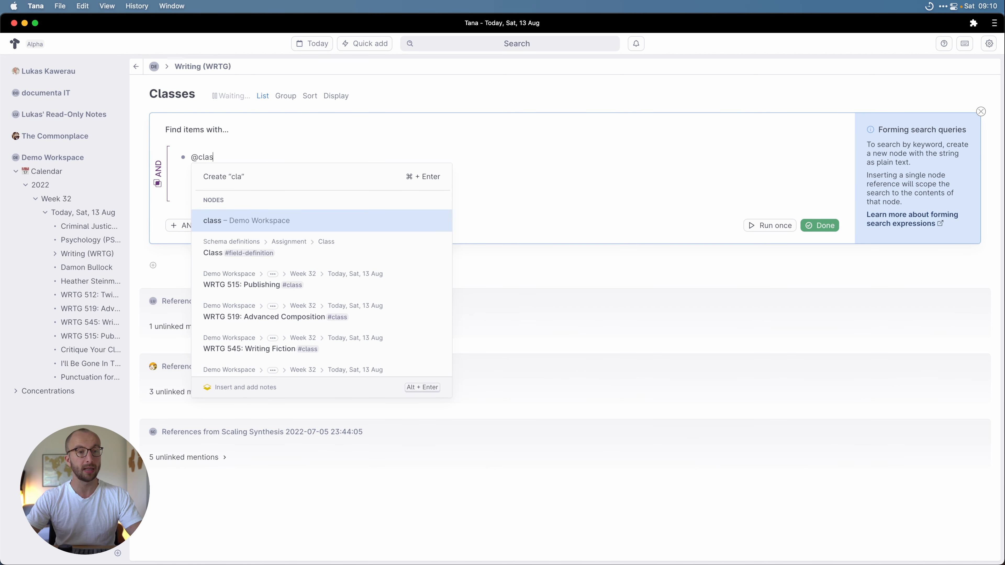
pyautogui.press('Return')
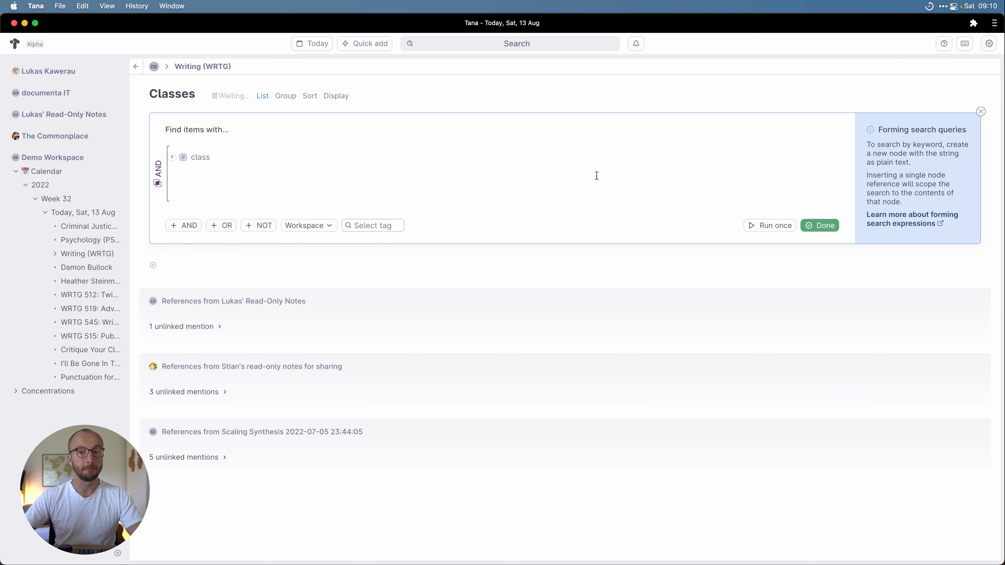
pyautogui.click(819, 227)
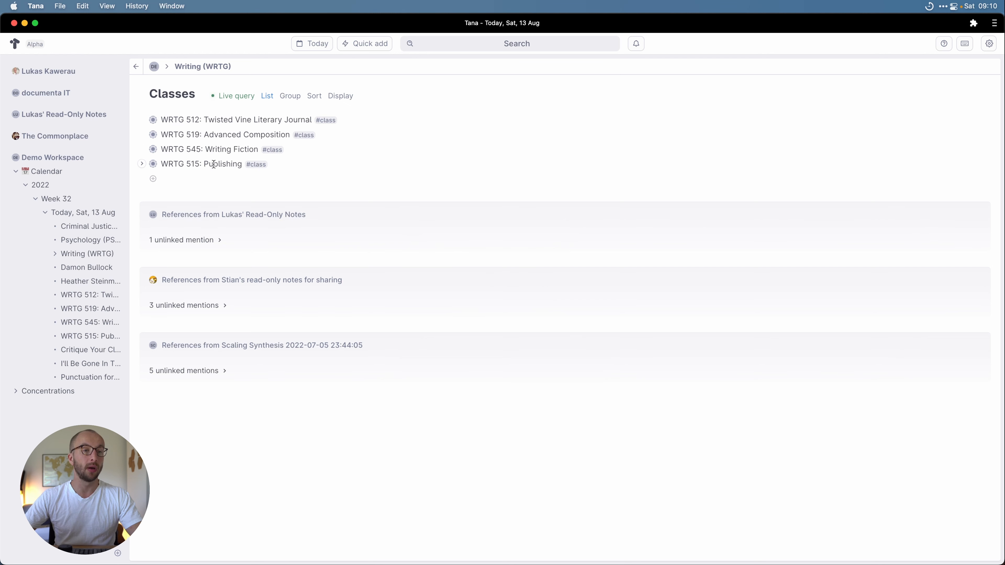
# Step: Reopen and close the Classes live query to check its #class condition
pyautogui.click(234, 97)
pyautogui.click(234, 97)
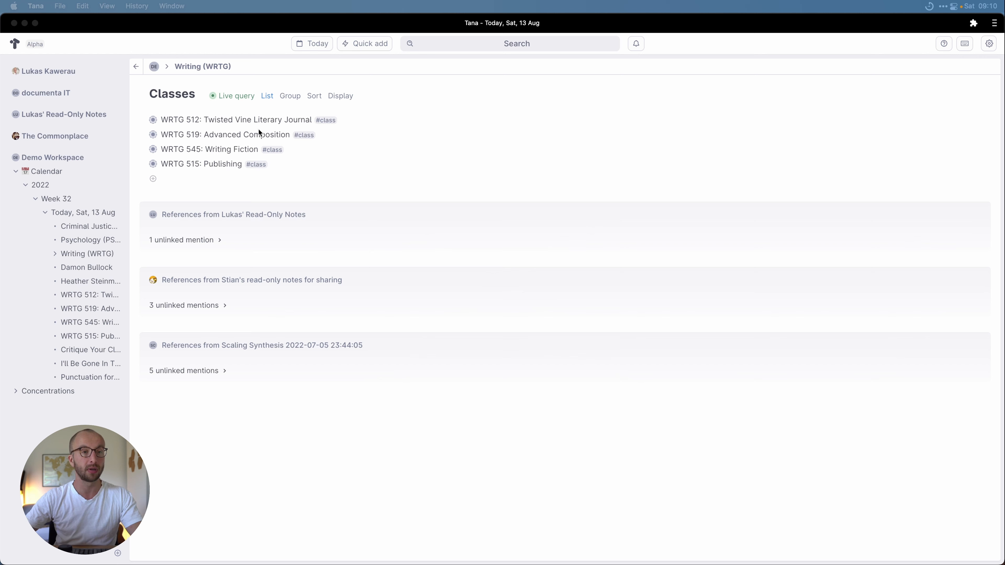
pyautogui.click(136, 67)
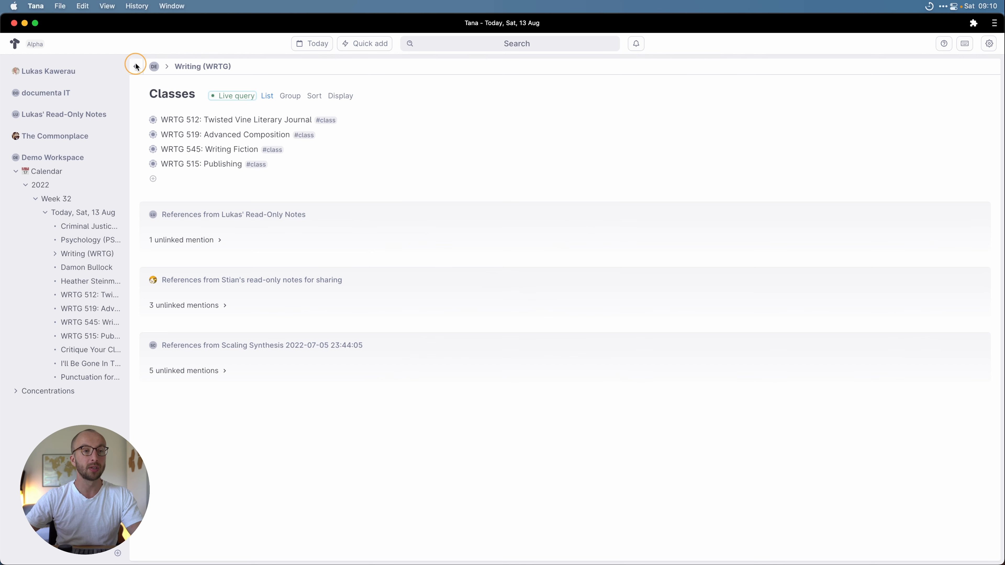
# Step: Add a 'Concentration' field to the #class tag's default content
pyautogui.click(325, 120)
pyautogui.click(349, 164)
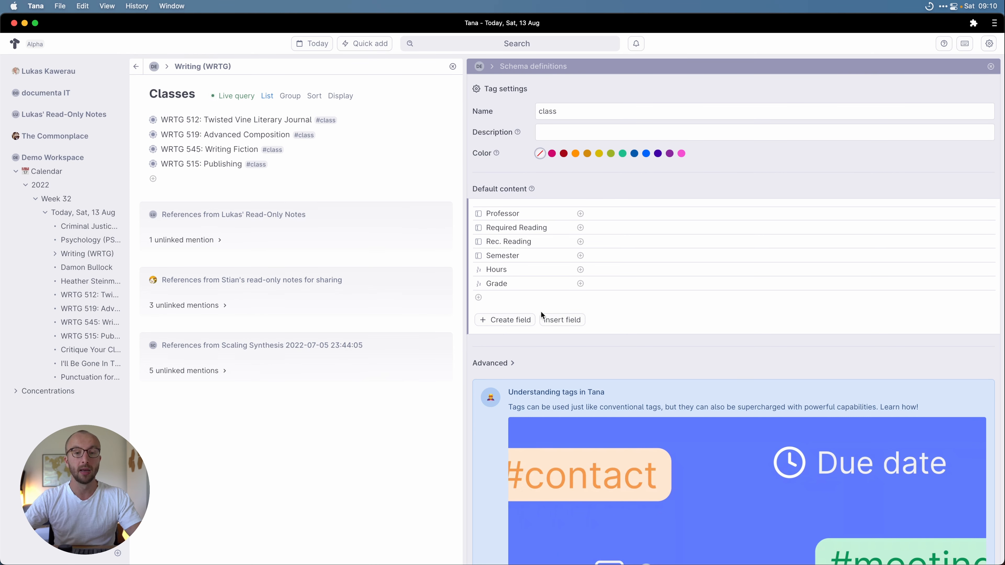
pyautogui.click(522, 300)
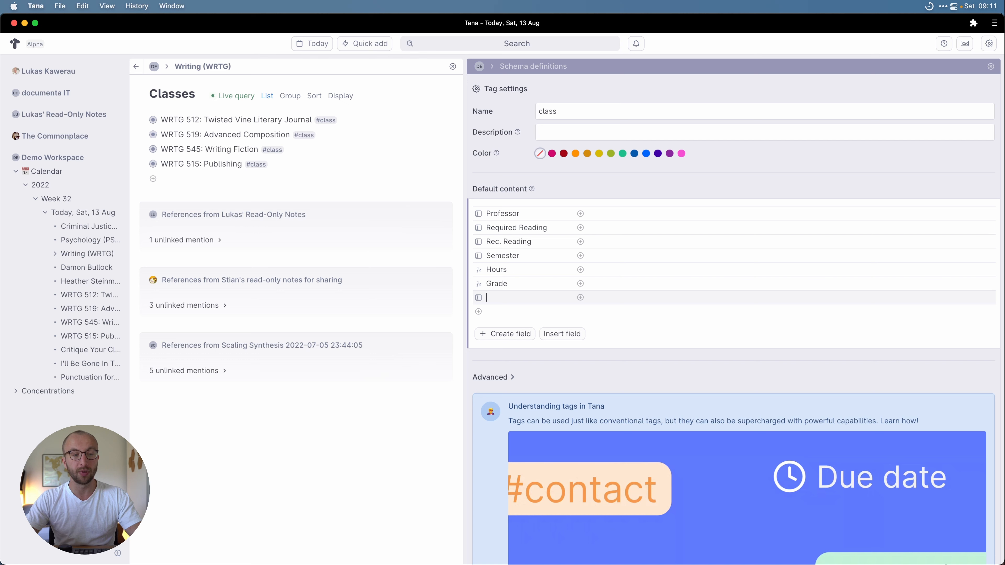
pyautogui.write('Concentration')
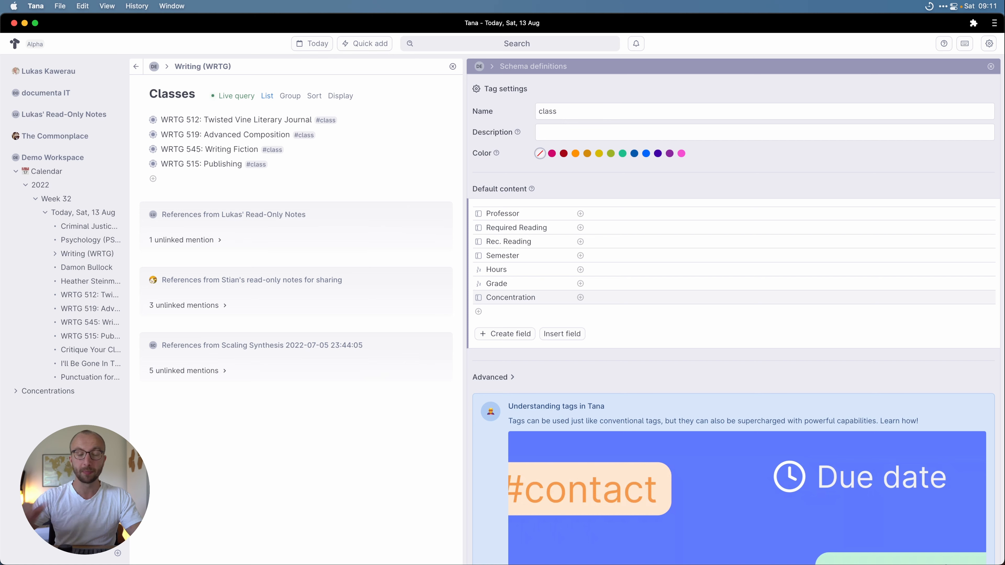
# Step: Make Concentration an Instance field with source supertag Concentration, then close the tag settings
pyautogui.click(478, 298)
pyautogui.click(458, 226)
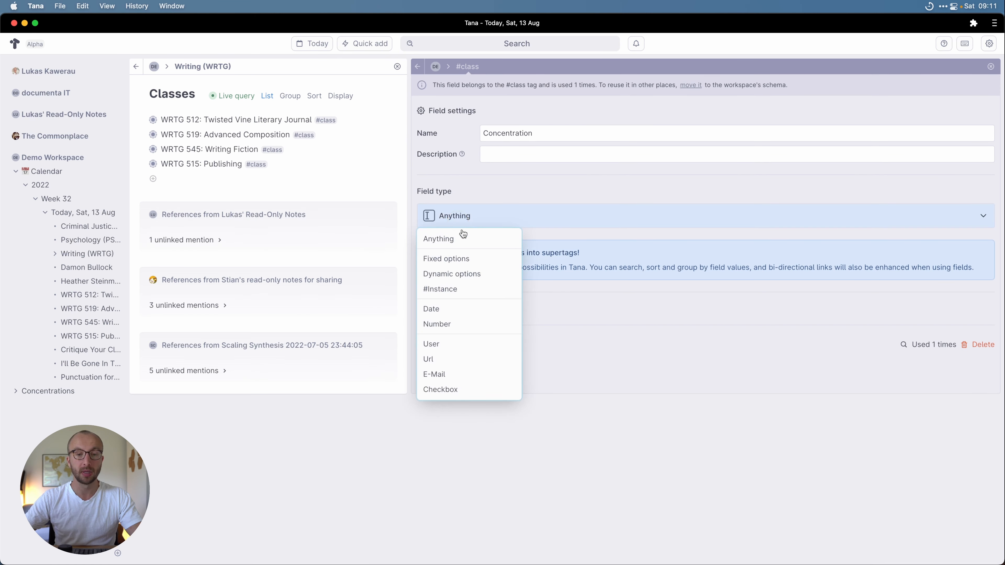
pyautogui.click(482, 287)
pyautogui.click(529, 245)
pyautogui.write('@Concent')
pyautogui.press('Return')
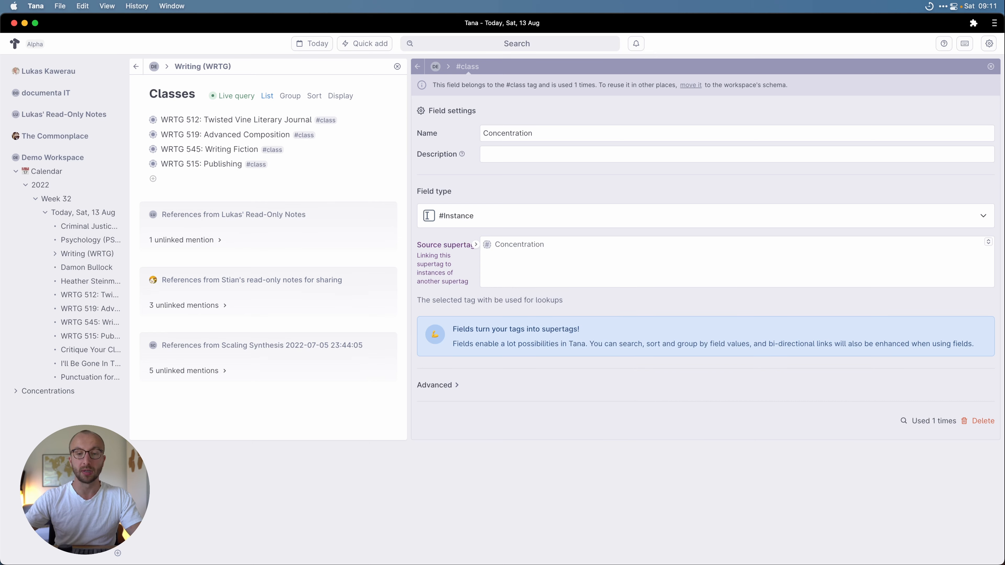
pyautogui.click(417, 66)
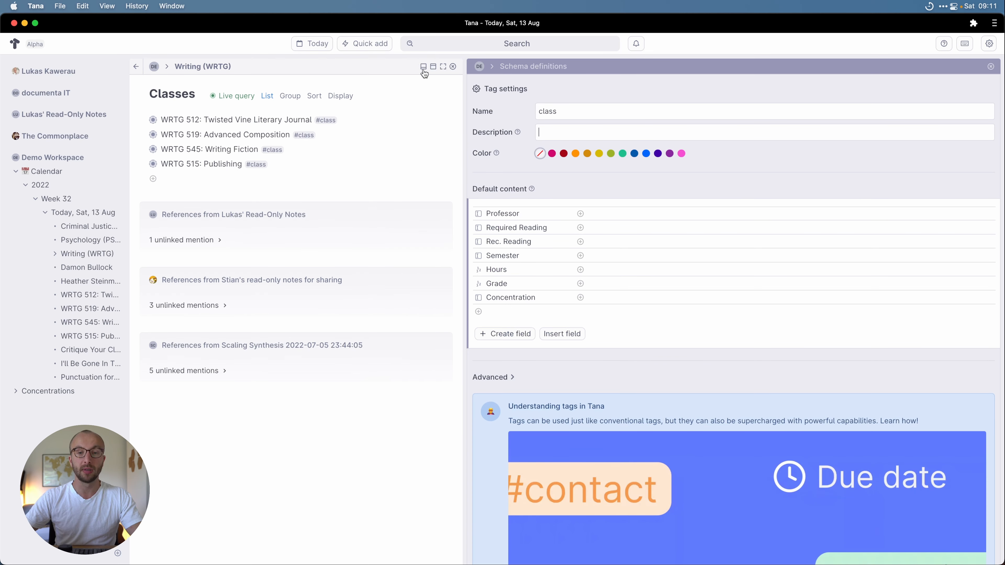
pyautogui.click(991, 66)
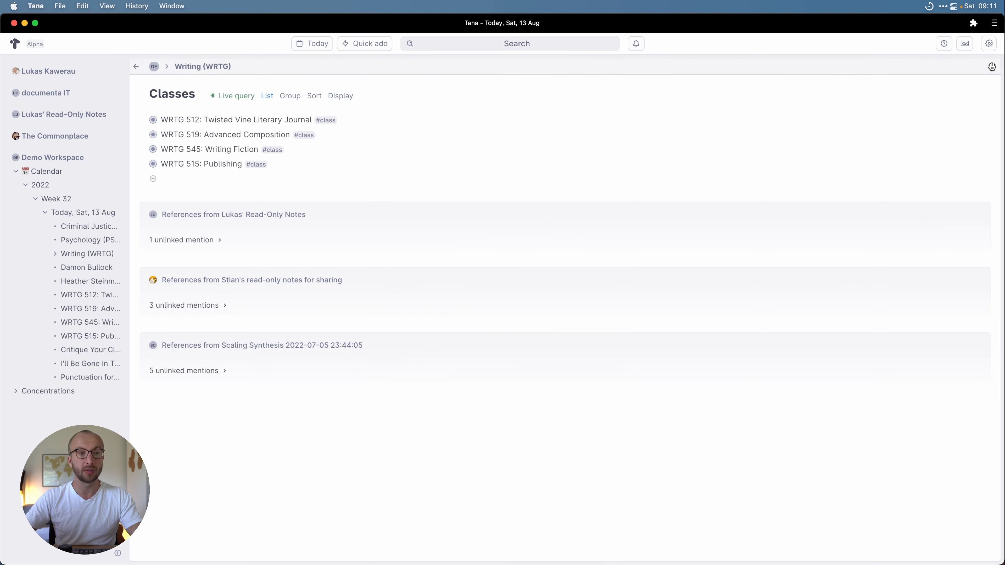
# Step: Return to today's page and set WRTG 512 and WRTG 519's Concentration to Writing (WRTG)
pyautogui.click(218, 67)
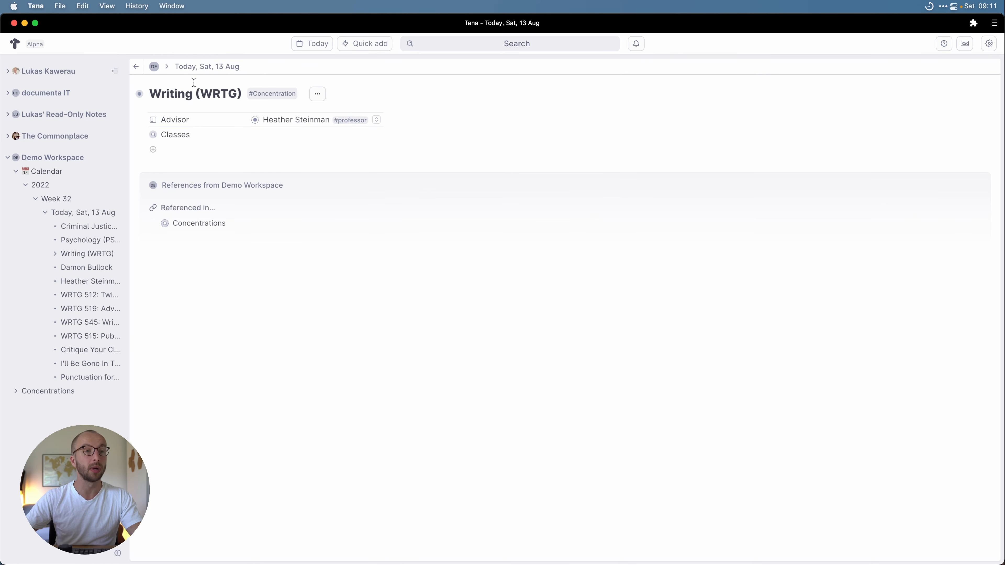
pyautogui.click(202, 67)
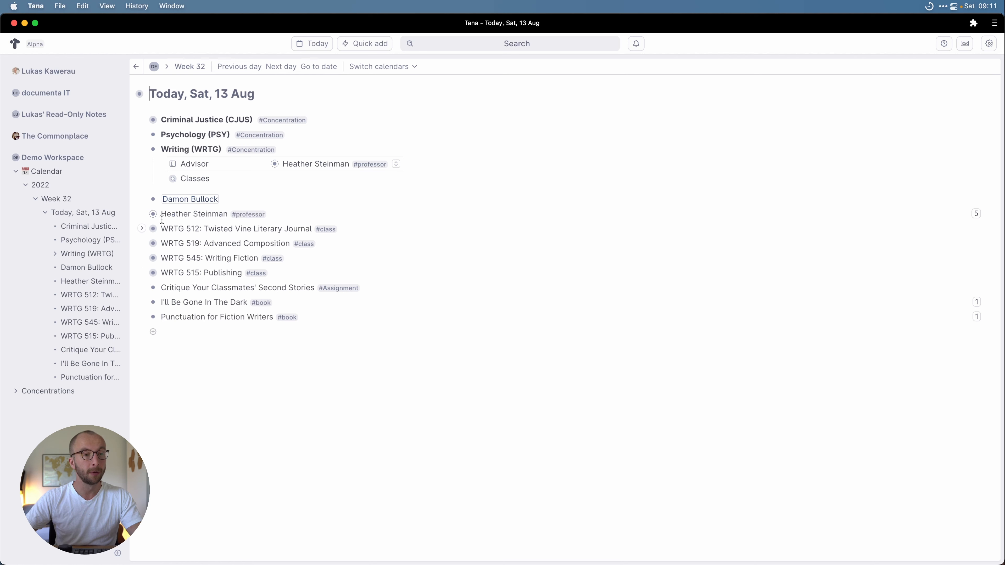
pyautogui.click(144, 228)
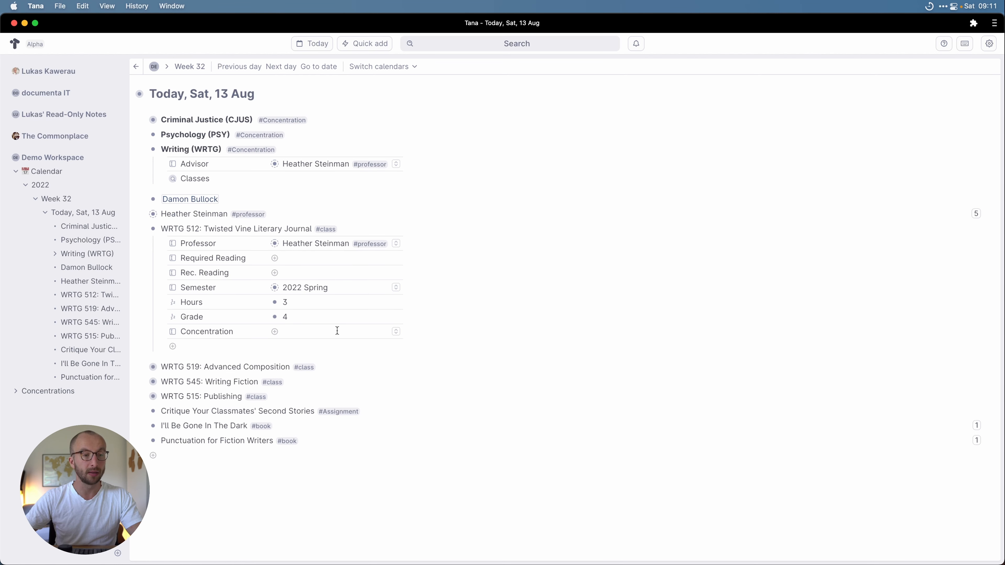
pyautogui.click(395, 332)
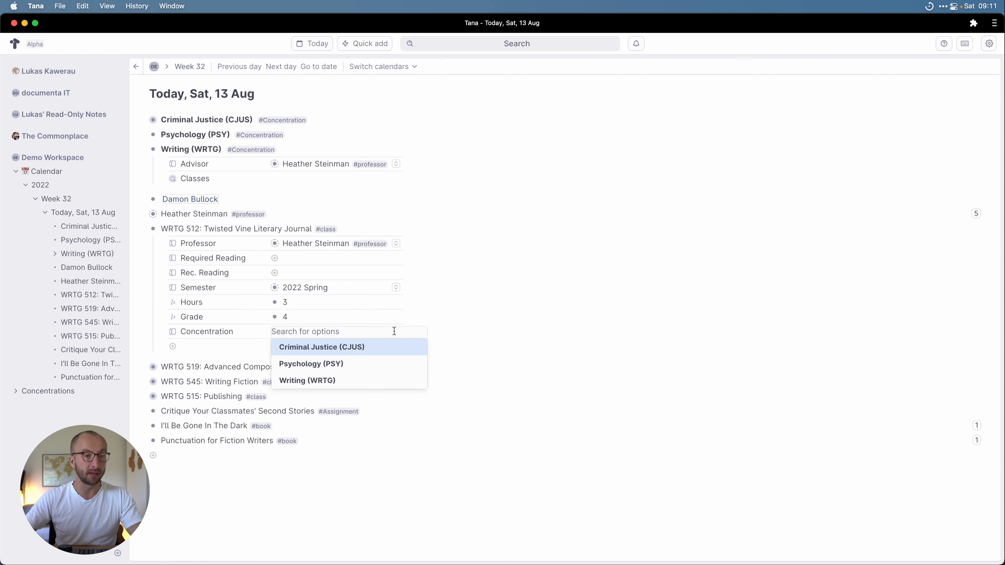
pyautogui.click(346, 381)
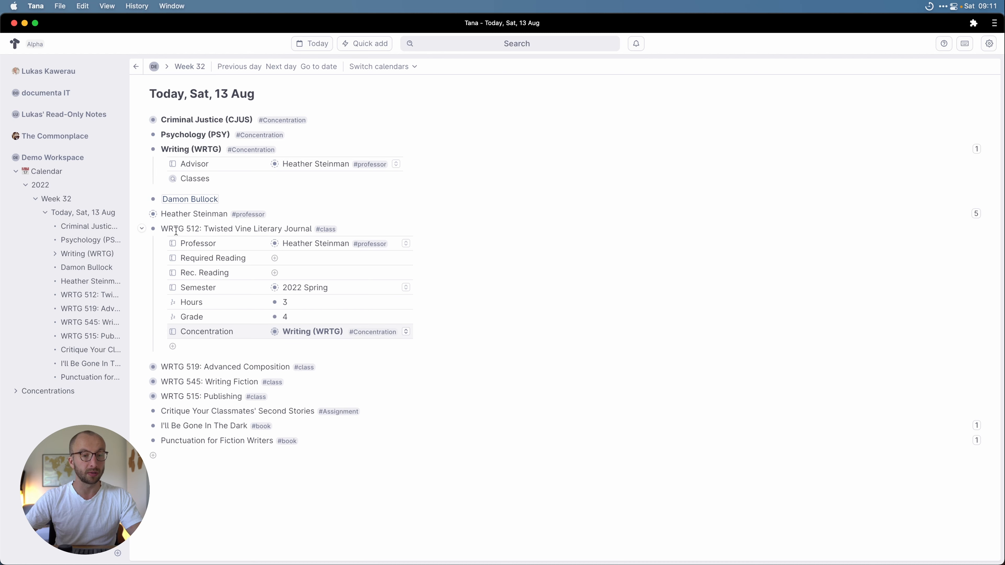
pyautogui.click(142, 229)
pyautogui.click(142, 243)
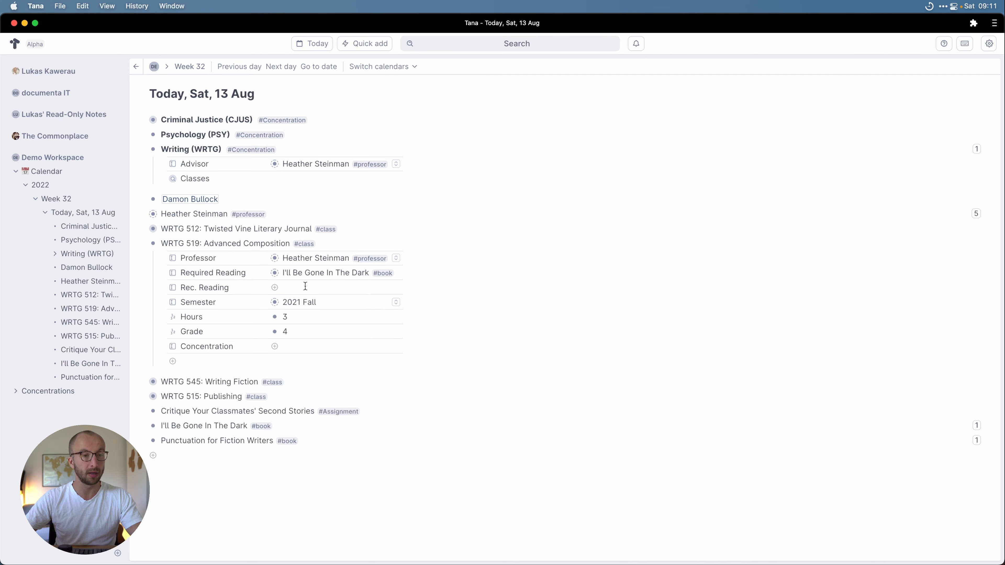
pyautogui.click(396, 346)
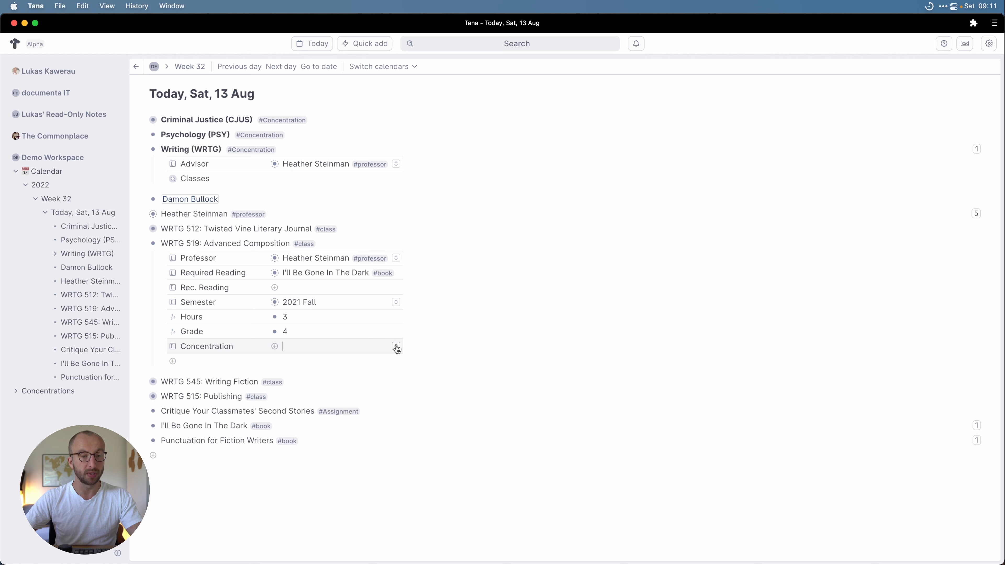
pyautogui.click(308, 394)
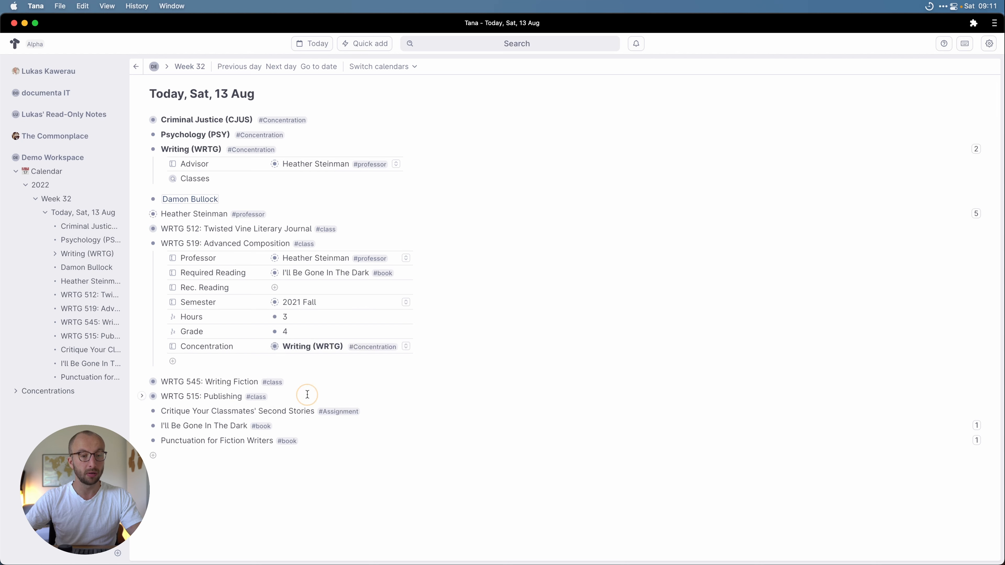
pyautogui.click(141, 242)
# Step: Set WRTG 545 and WRTG 515's Concentration to Writing (WRTG), then add a blank node after WRTG 515
pyautogui.click(141, 257)
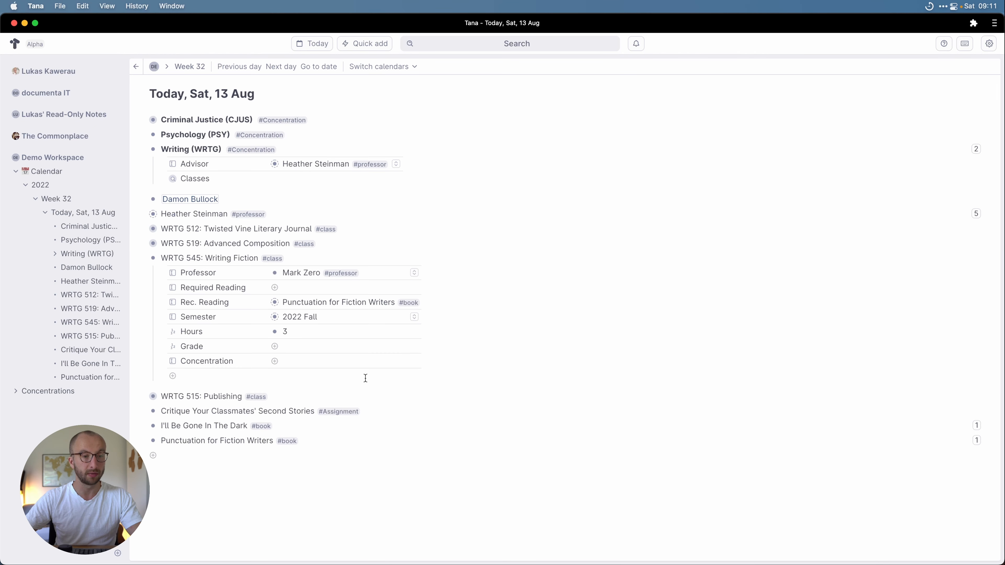
pyautogui.click(414, 360)
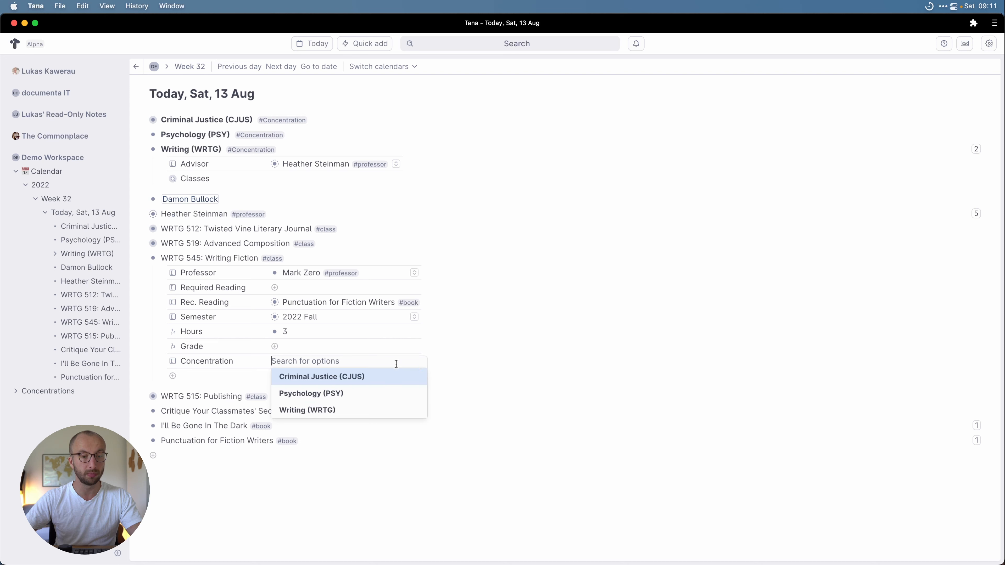
pyautogui.click(333, 410)
pyautogui.click(142, 257)
pyautogui.click(141, 273)
pyautogui.click(382, 376)
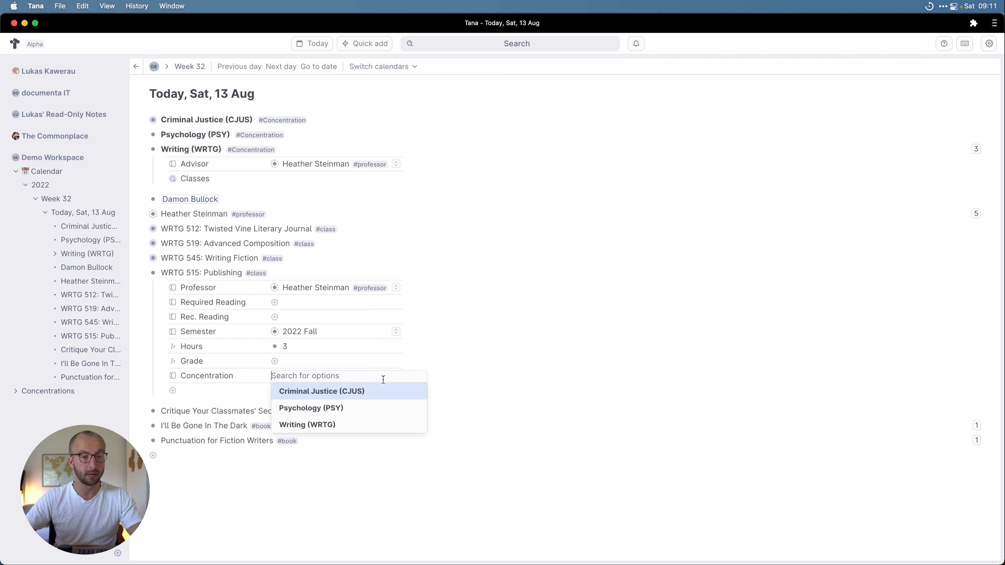
pyautogui.click(341, 423)
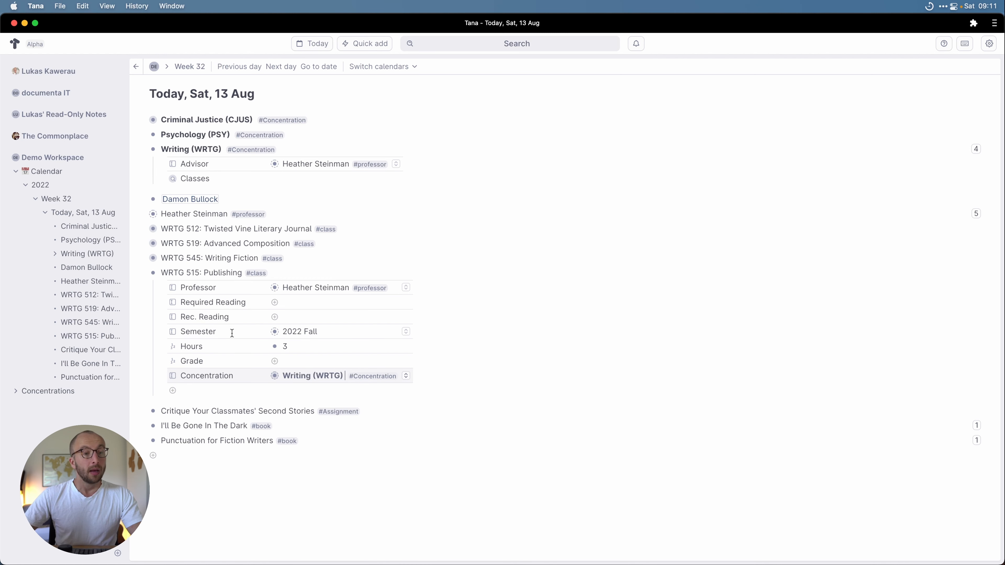
pyautogui.click(141, 273)
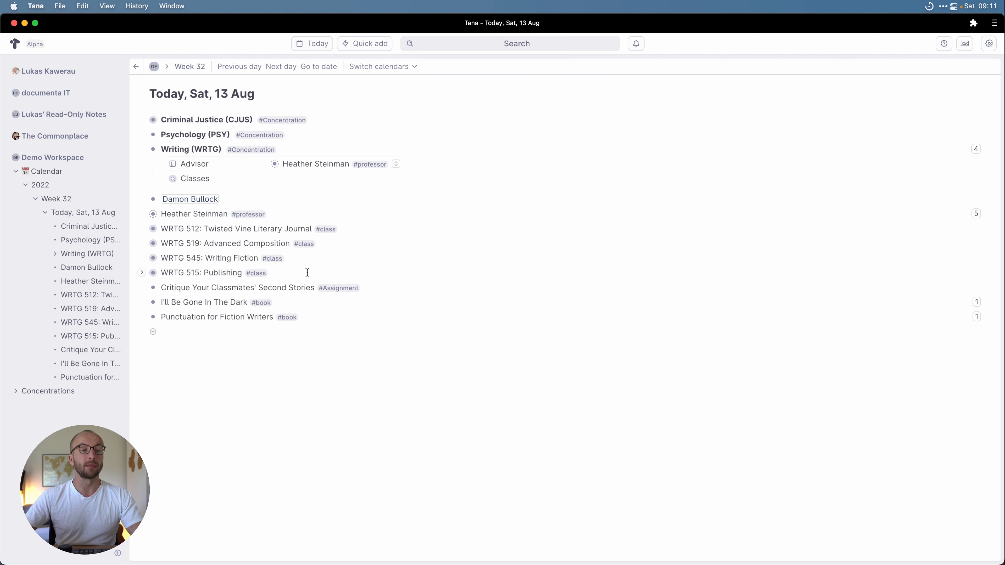
pyautogui.click(289, 273)
pyautogui.press('Return')
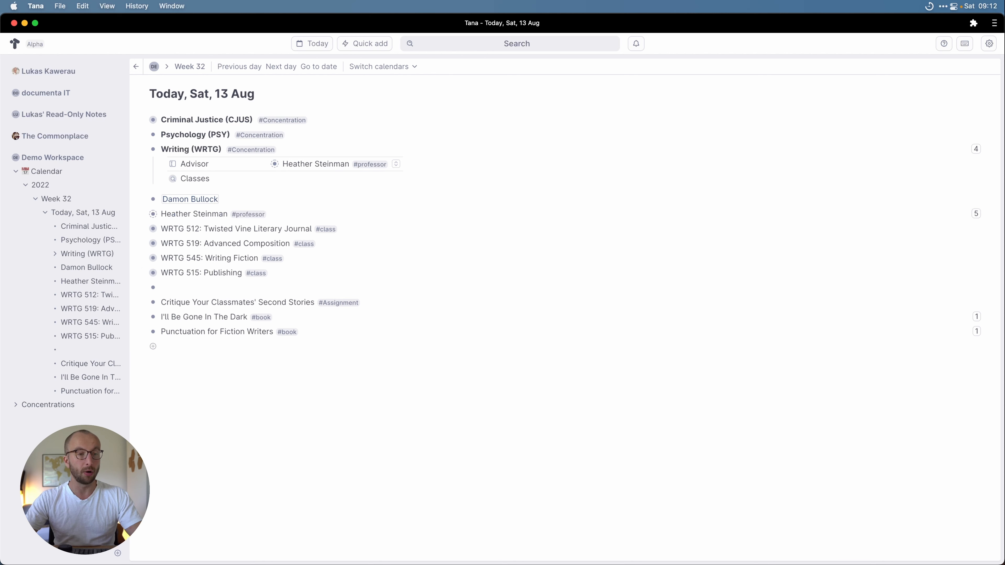
# Step: Add 'PSY 101: Something' tagged #class with Concentration Psychology (PSY), then open the Classes query
pyautogui.write('PSY 101 : Something #class')
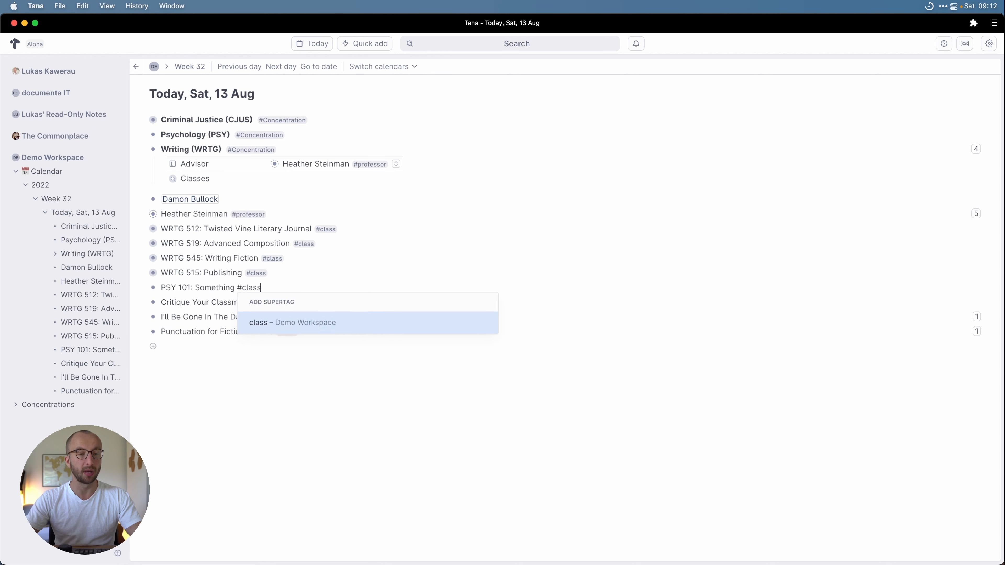
pyautogui.press('Return')
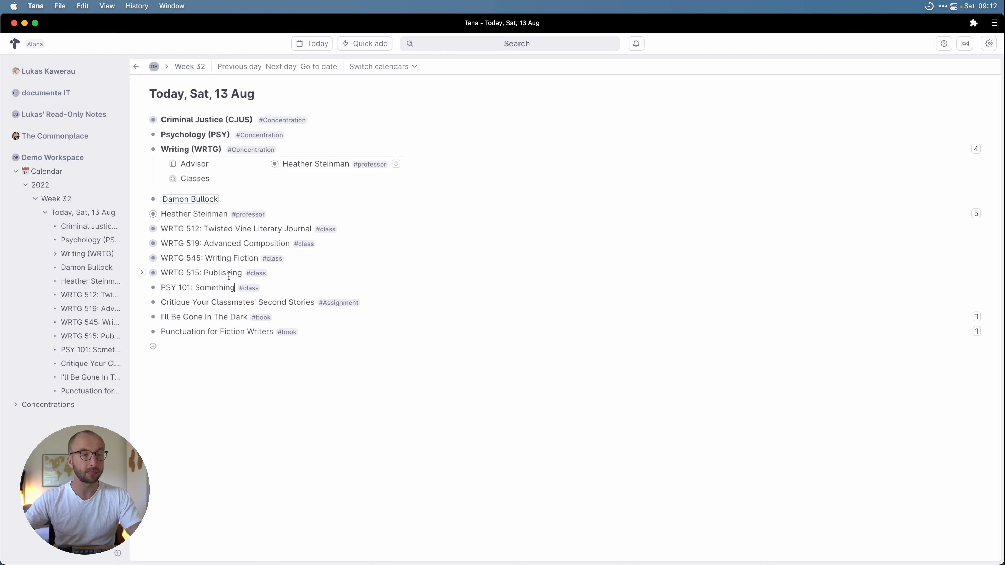
pyautogui.click(141, 287)
pyautogui.click(318, 390)
pyautogui.click(307, 423)
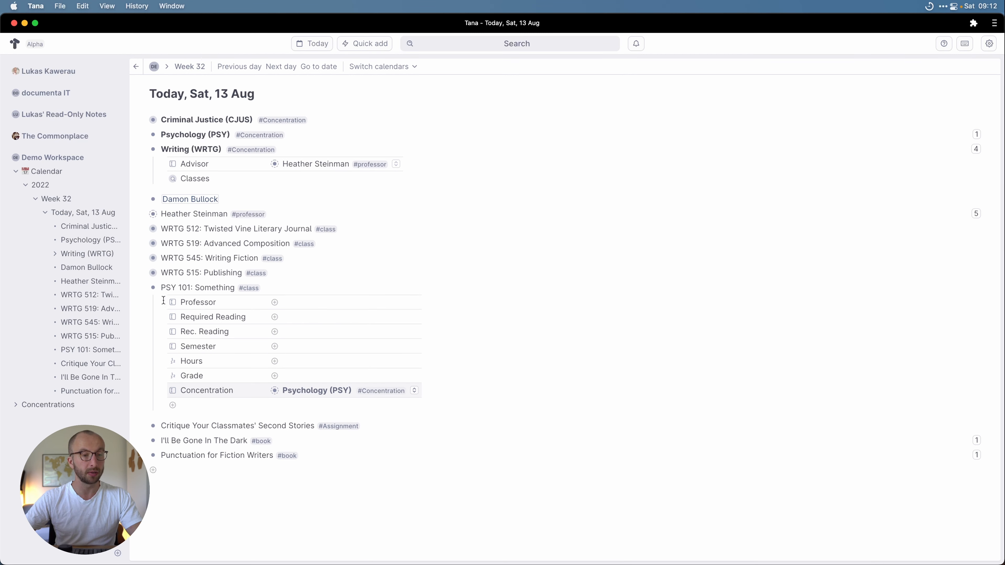
pyautogui.click(142, 288)
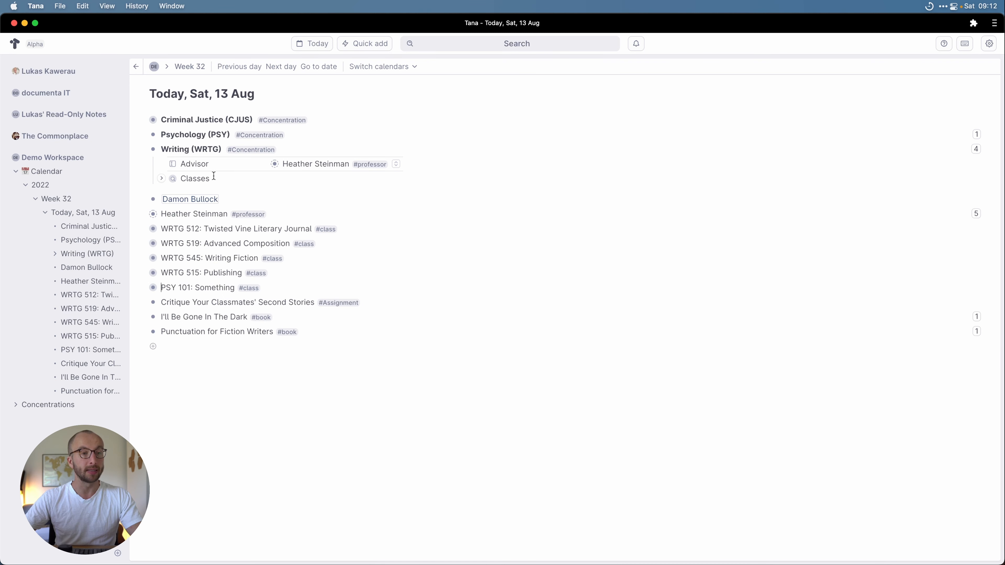
pyautogui.click(173, 178)
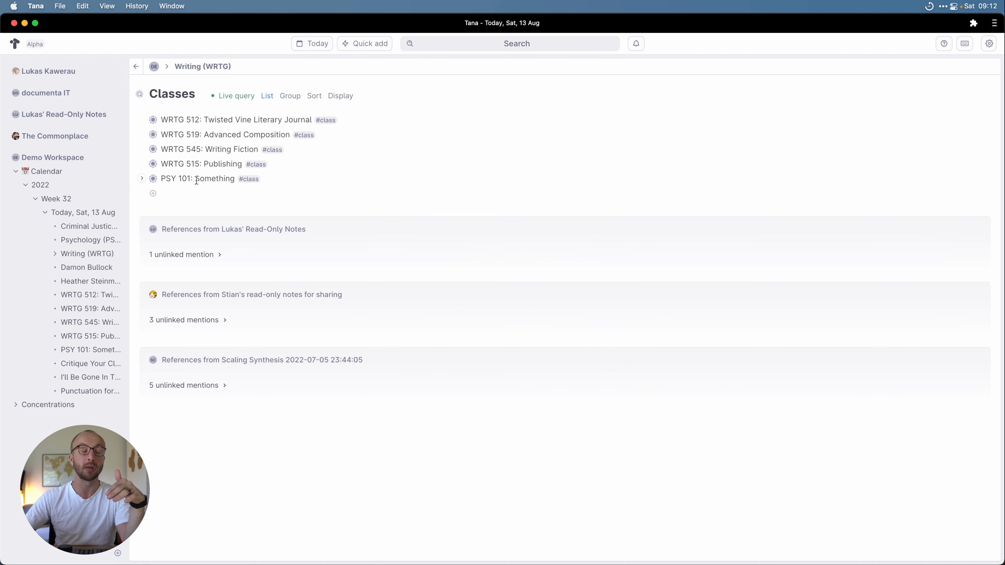
# Step: Add a Concentration = Writing (WRTG) condition to the Classes query, removing PSY 101 from the results
pyautogui.click(230, 97)
pyautogui.click(206, 168)
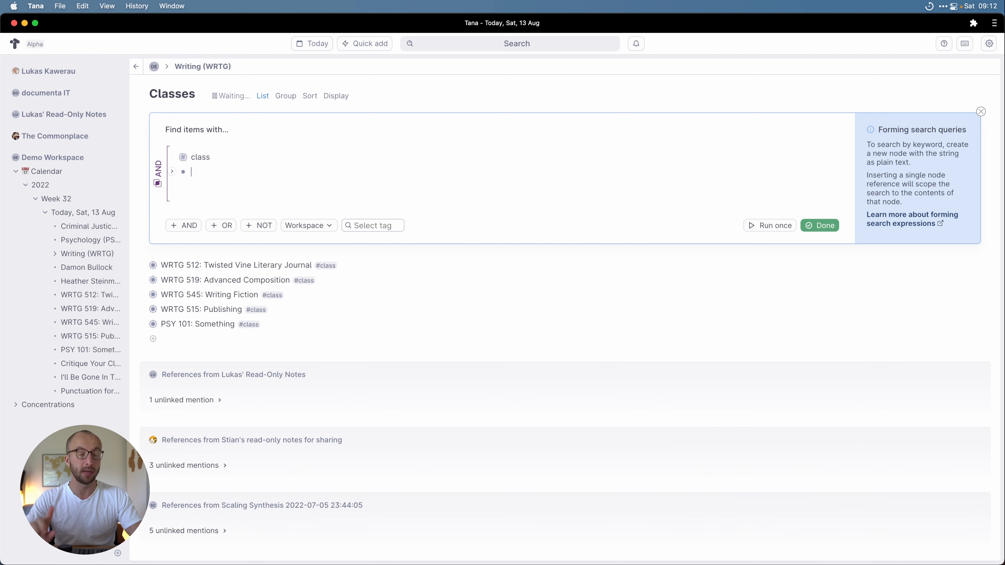
pyautogui.write('>')
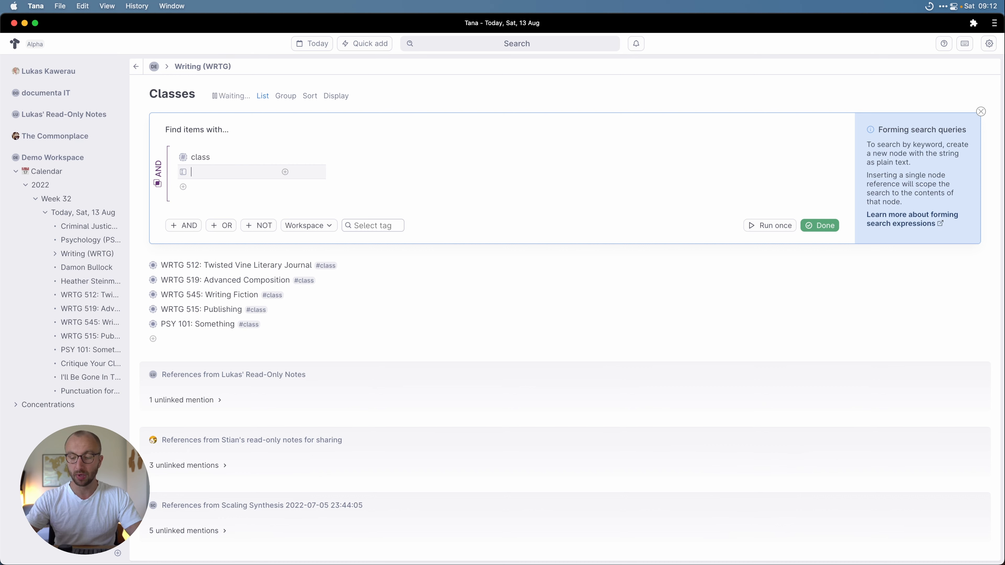
pyautogui.write('Conce')
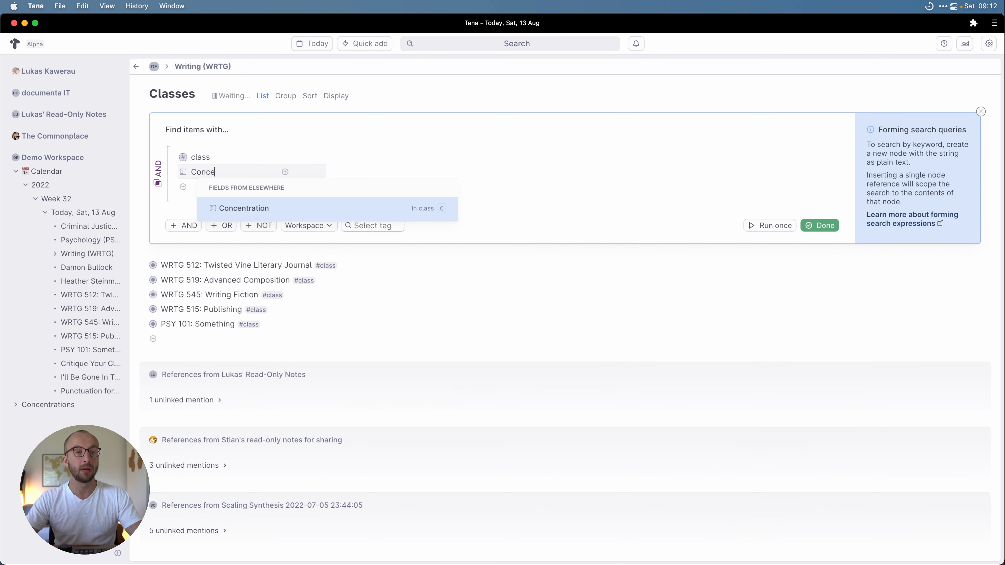
pyautogui.press('Return')
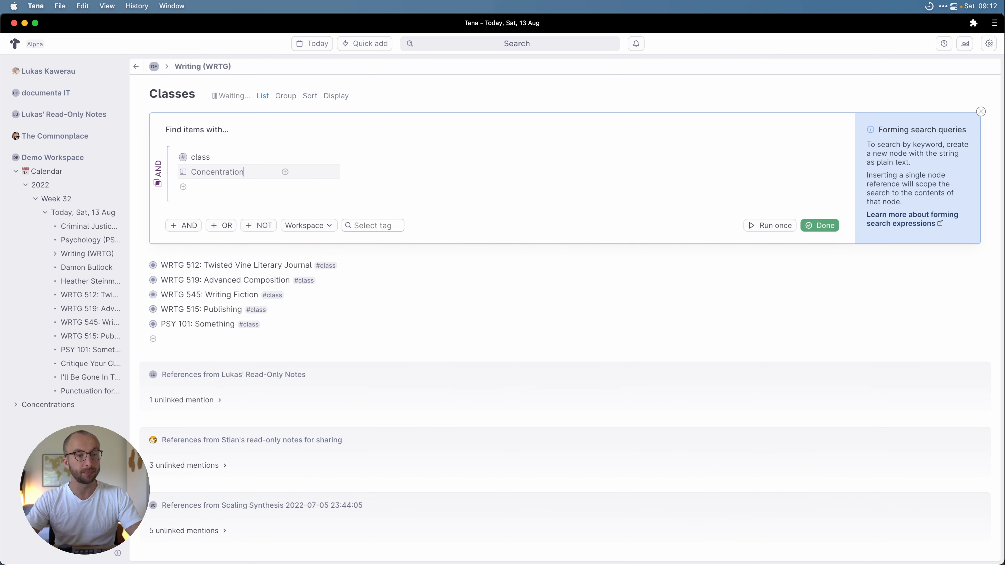
pyautogui.press('Tab')
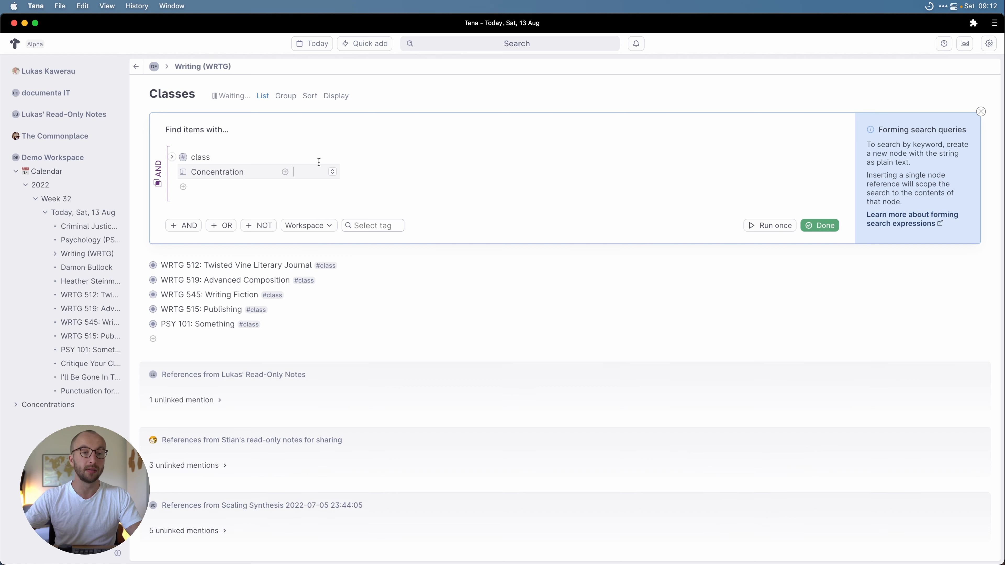
pyautogui.click(332, 171)
pyautogui.click(336, 220)
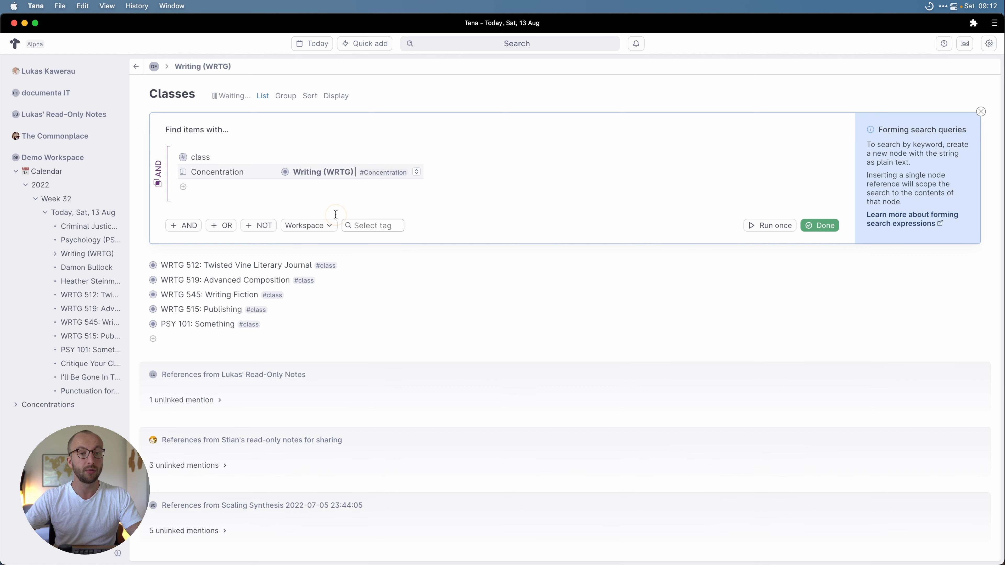
pyautogui.click(818, 226)
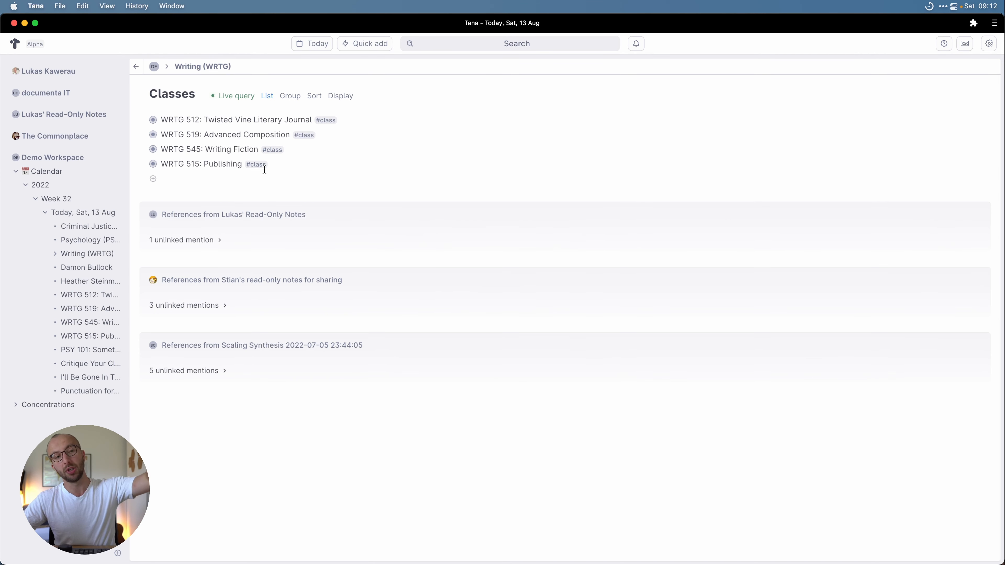
pyautogui.click(266, 96)
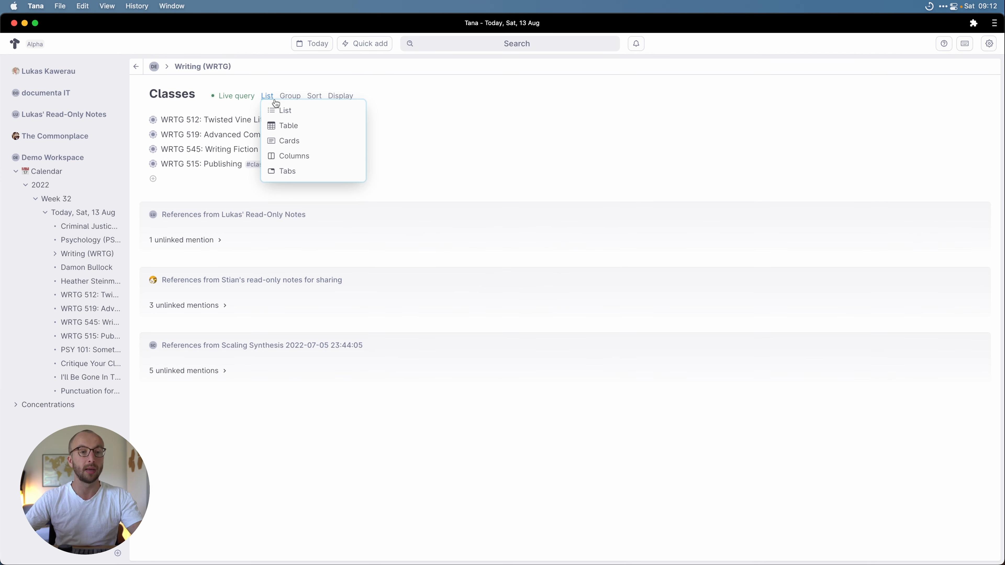
# Step: Display the Classes query as a table with a Grade column, then return to Today, Sat, 13 Aug
pyautogui.click(288, 123)
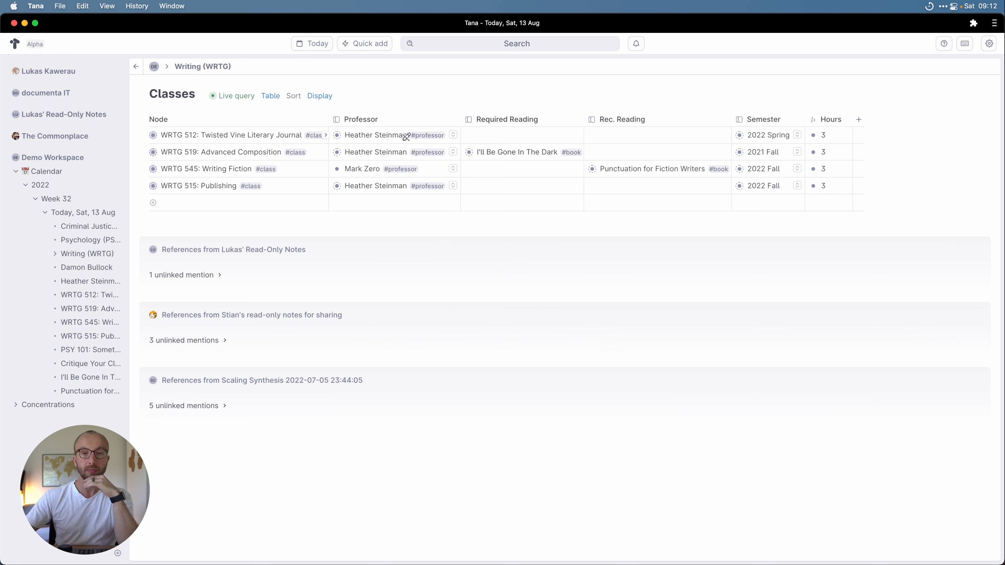
pyautogui.rightClick(316, 94)
pyautogui.click(300, 102)
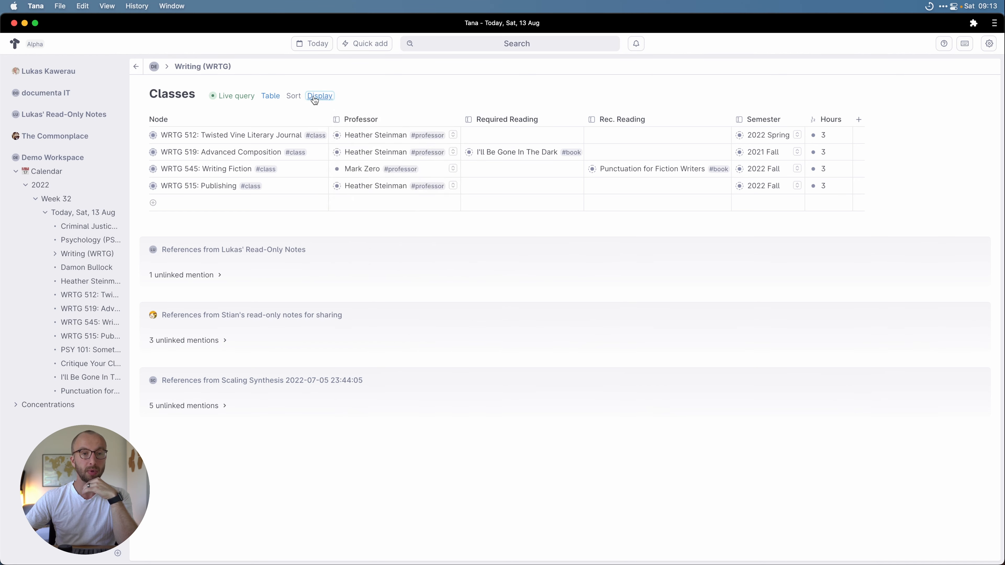
pyautogui.click(314, 97)
pyautogui.click(357, 213)
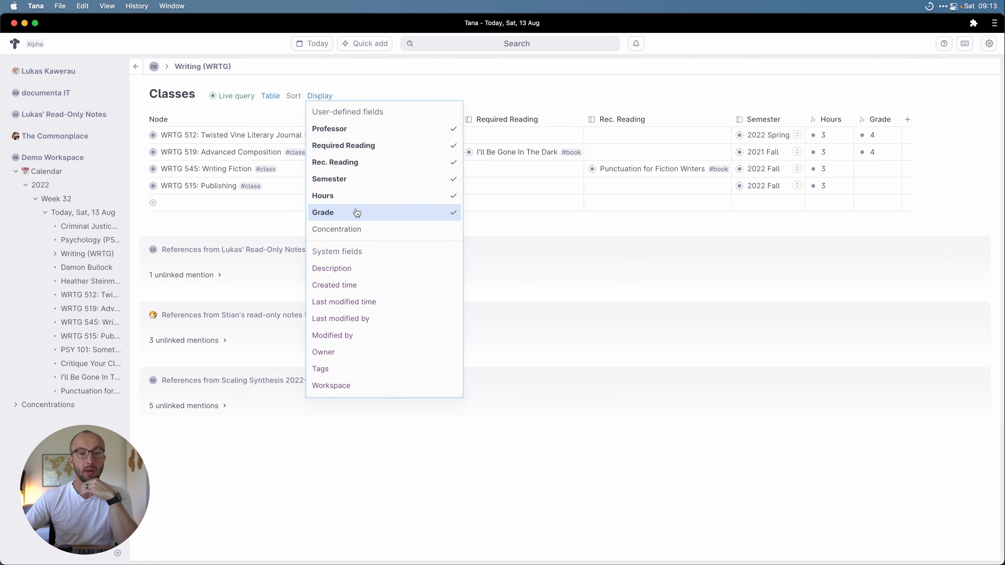
pyautogui.click(682, 225)
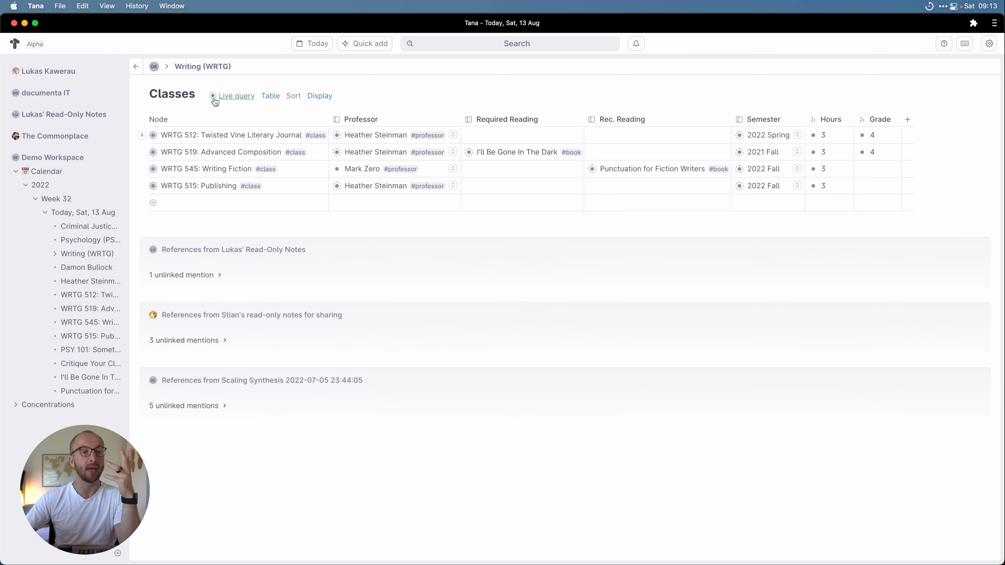
pyautogui.click(136, 66)
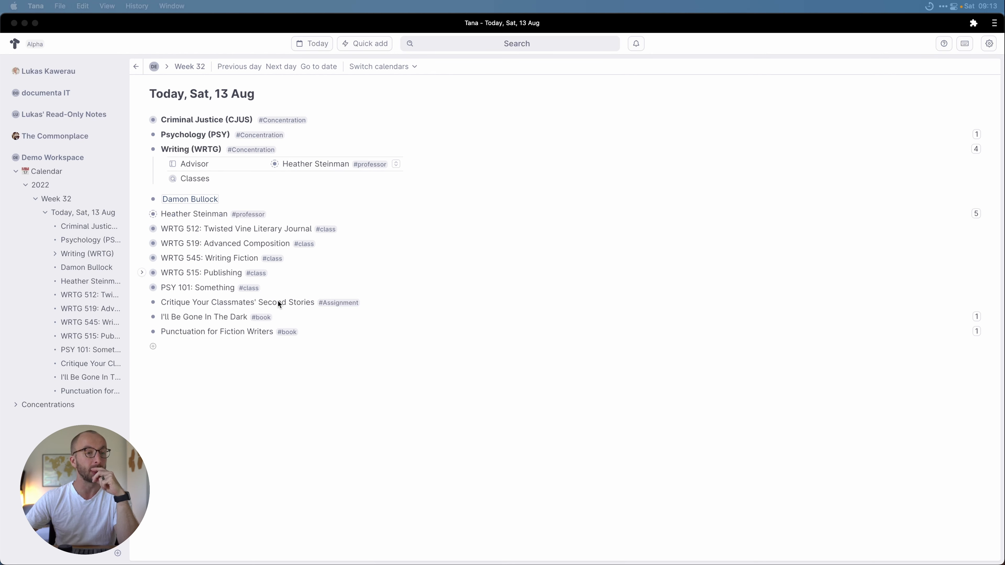
# Step: Make the #Assignment tag's Class field an #Instance field with source supertag #class
pyautogui.click(338, 306)
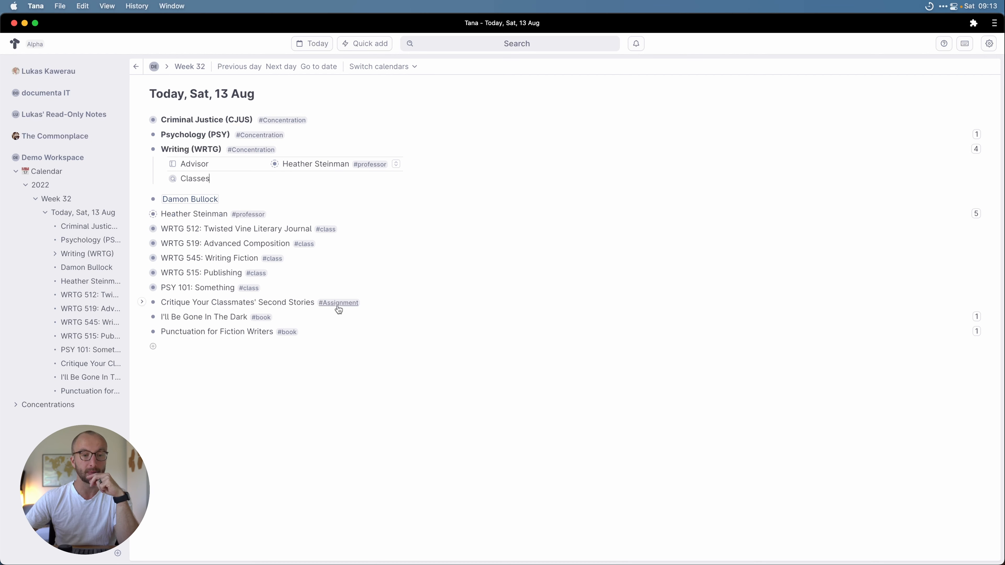
pyautogui.click(338, 305)
pyautogui.click(372, 348)
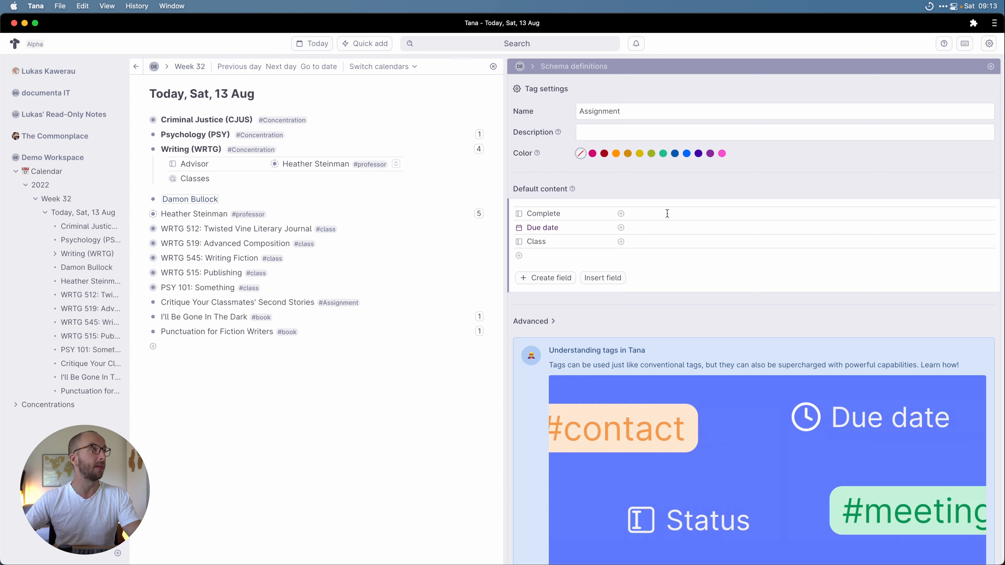
pyautogui.click(518, 241)
pyautogui.click(543, 216)
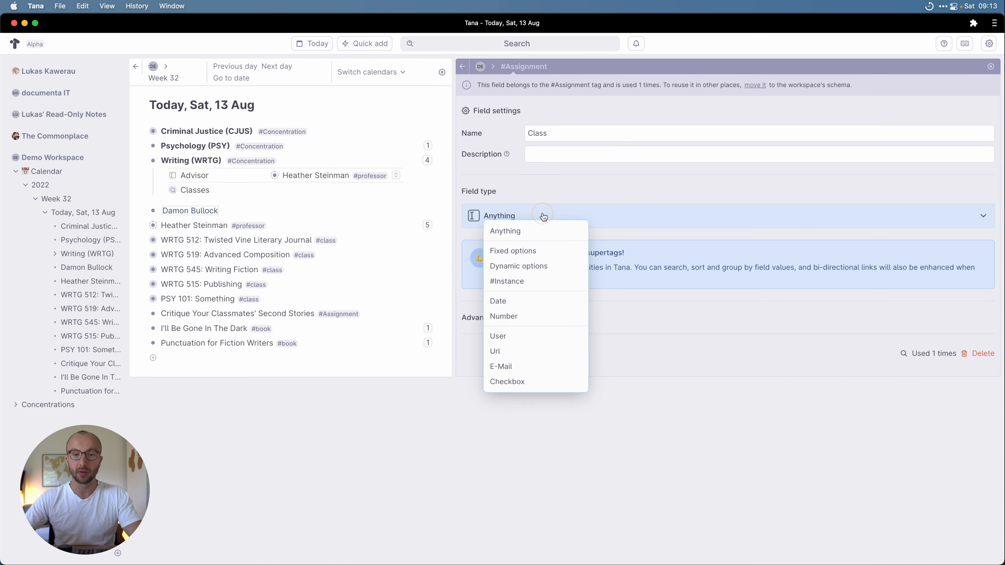
pyautogui.click(532, 283)
pyautogui.click(577, 244)
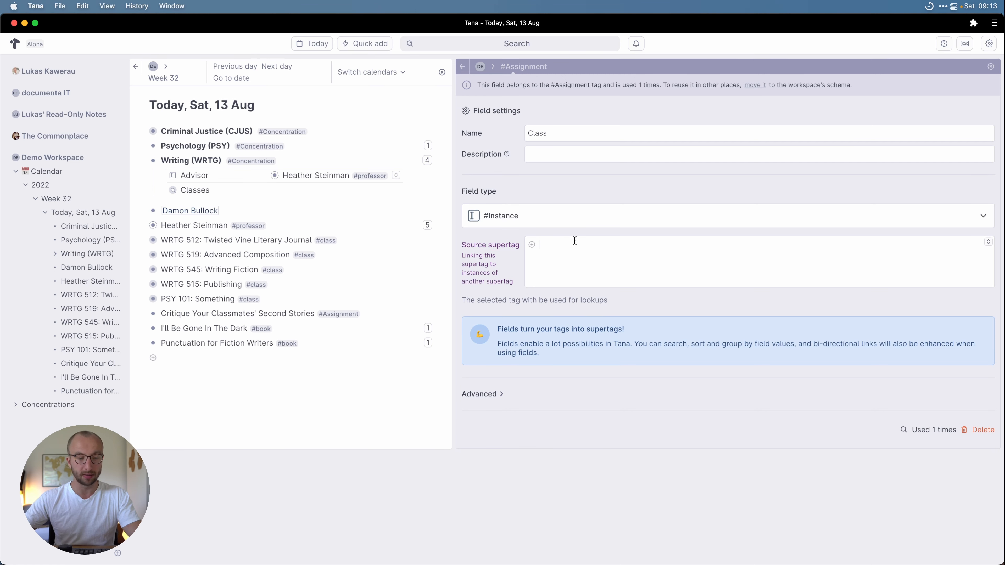
pyautogui.write('@class')
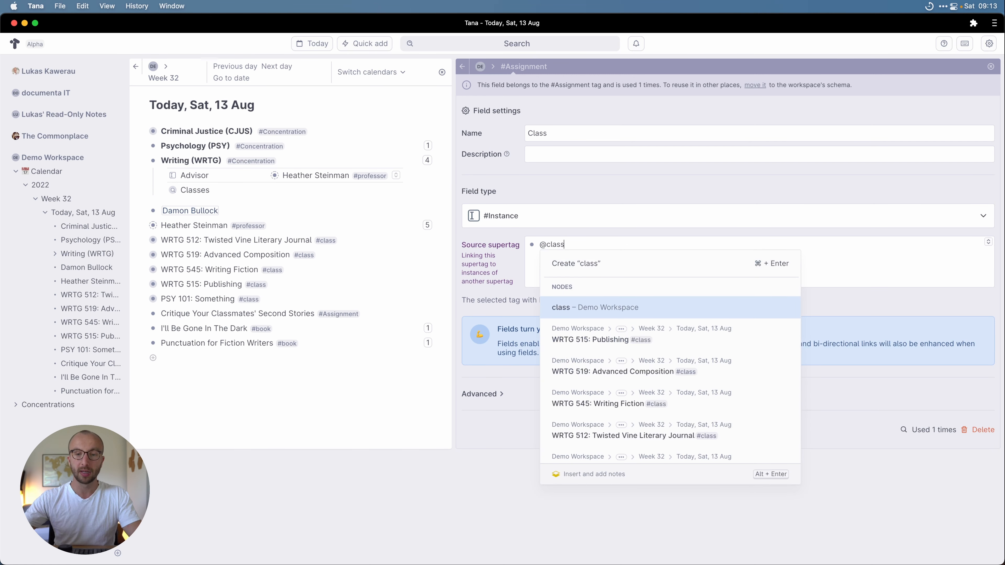
pyautogui.click(650, 312)
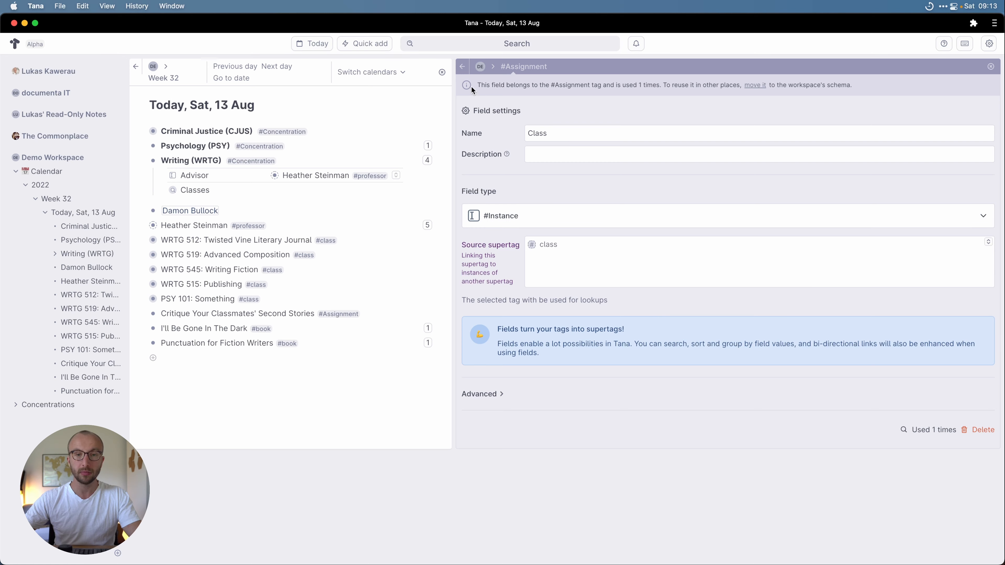
# Step: Make the Complete field a checkbox and close the tag settings
pyautogui.click(462, 67)
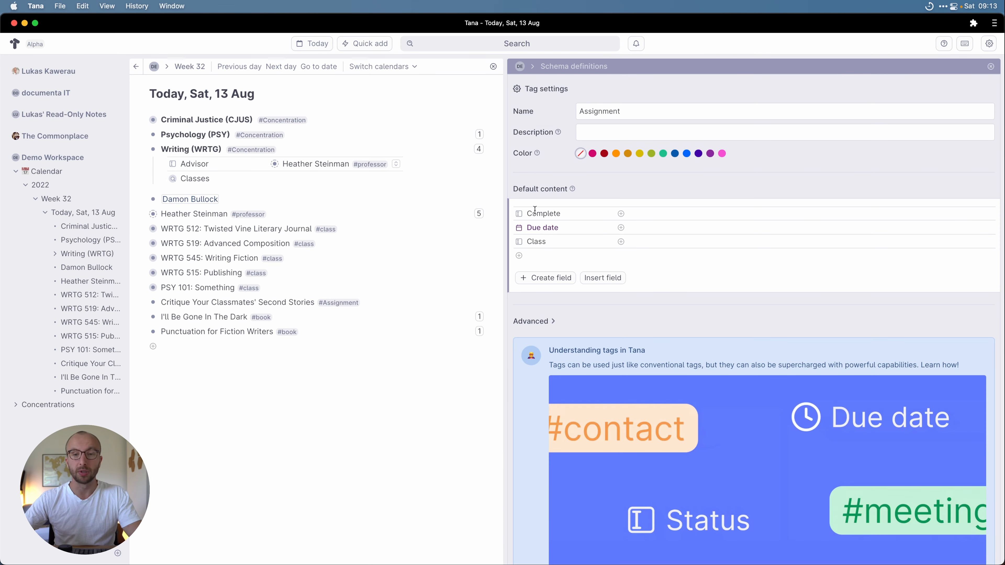
pyautogui.click(520, 215)
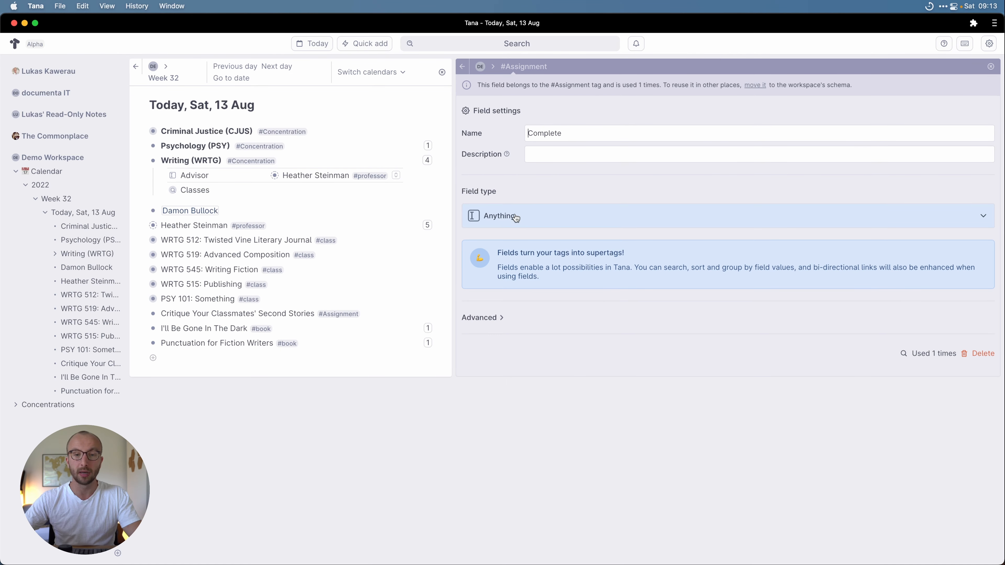
pyautogui.click(516, 217)
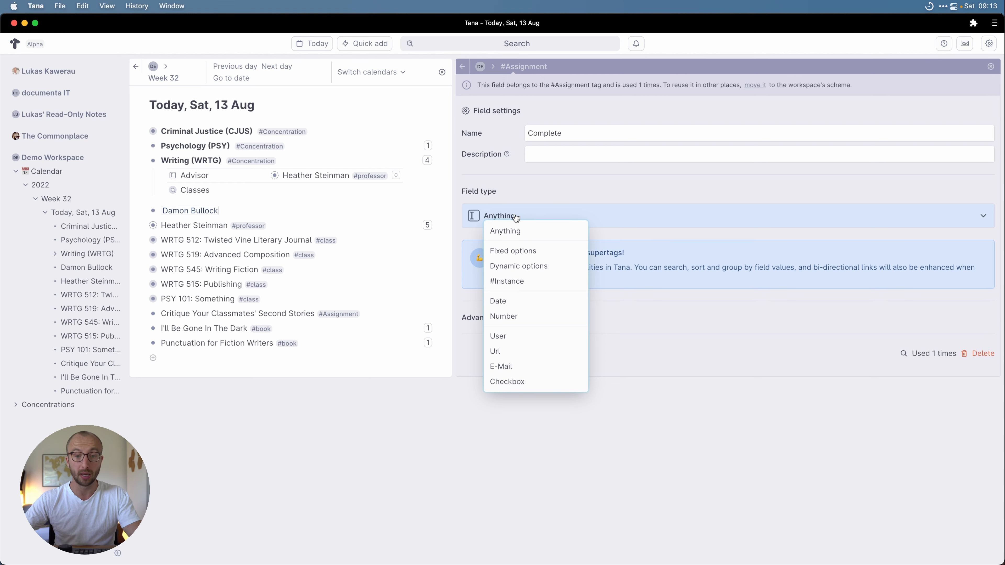
pyautogui.click(521, 383)
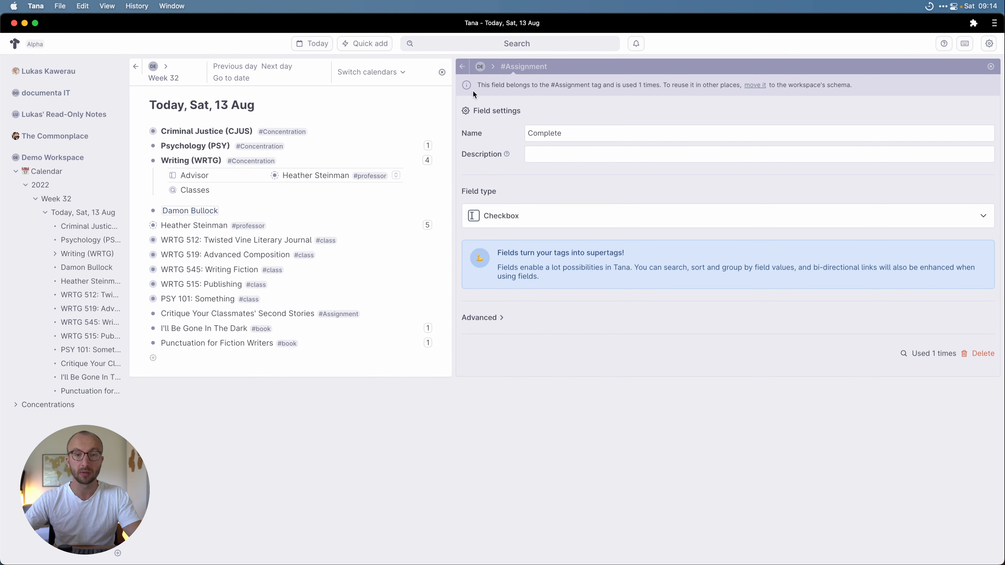
pyautogui.click(462, 66)
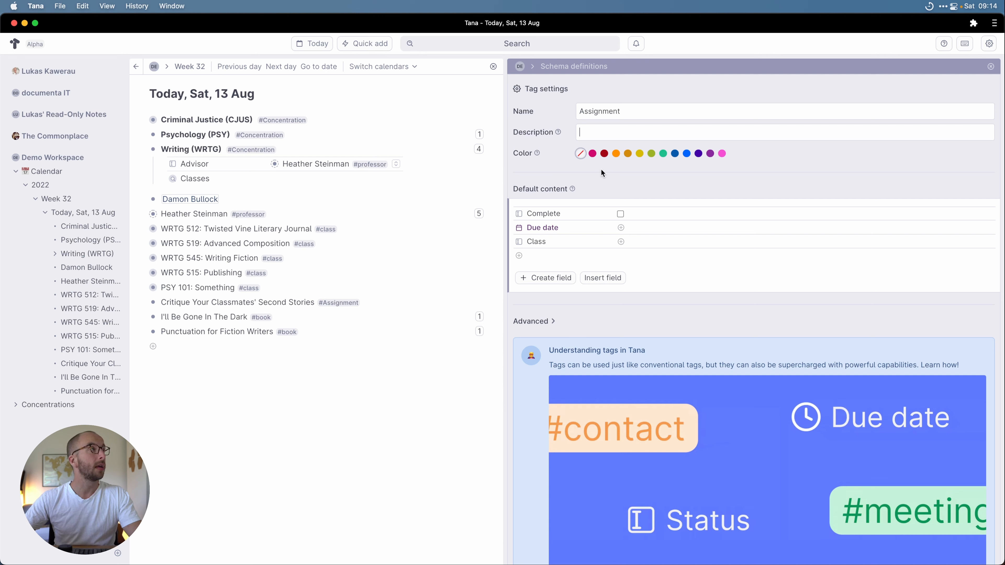
pyautogui.click(991, 67)
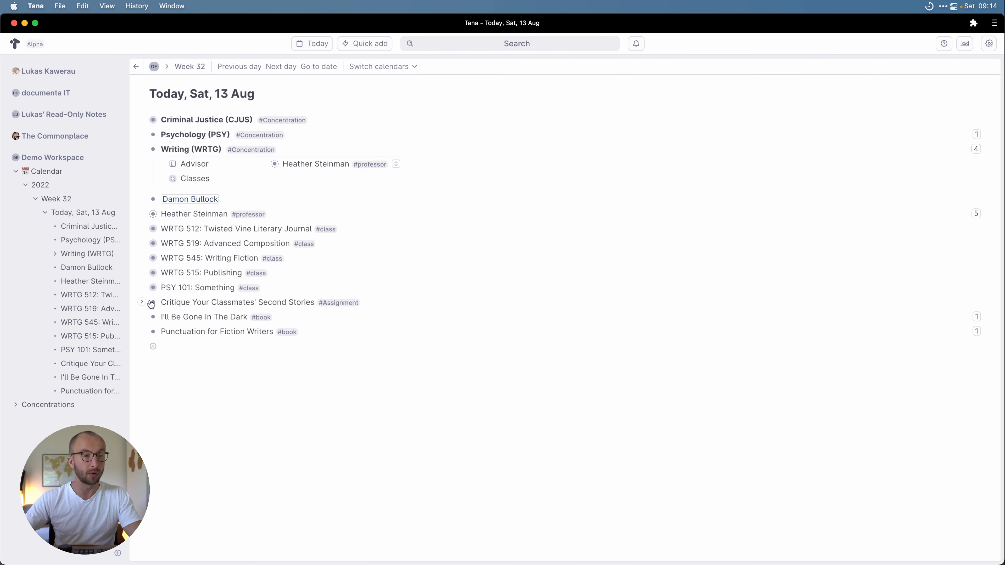
# Step: Move the Critique row to the bottom and add 'Turn in Your Second Story' tagged #Assignment
pyautogui.moveTo(154, 303)
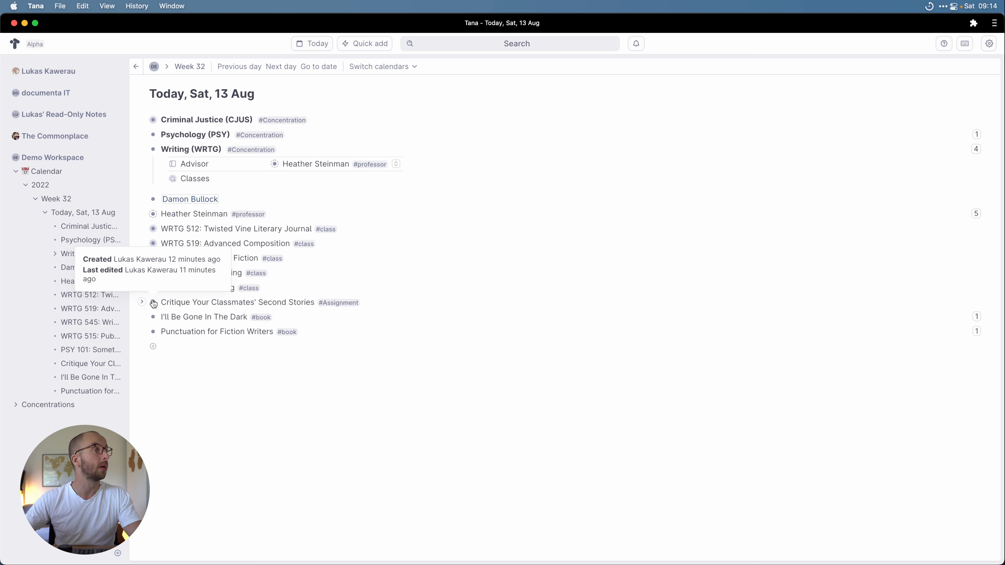
pyautogui.moveTo(154, 303); pyautogui.dragTo(163, 337)
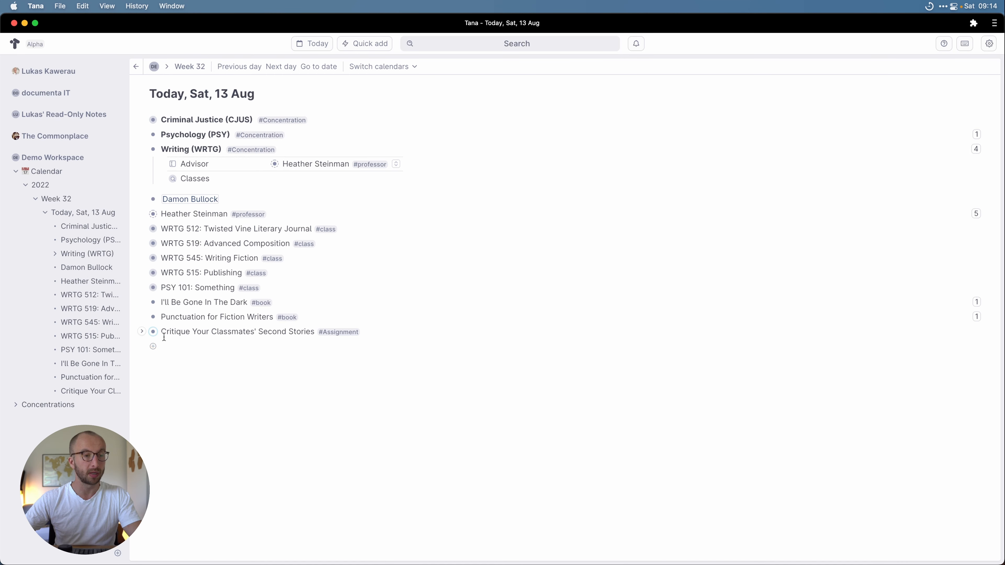
pyautogui.click(174, 343)
pyautogui.write('Turn in')
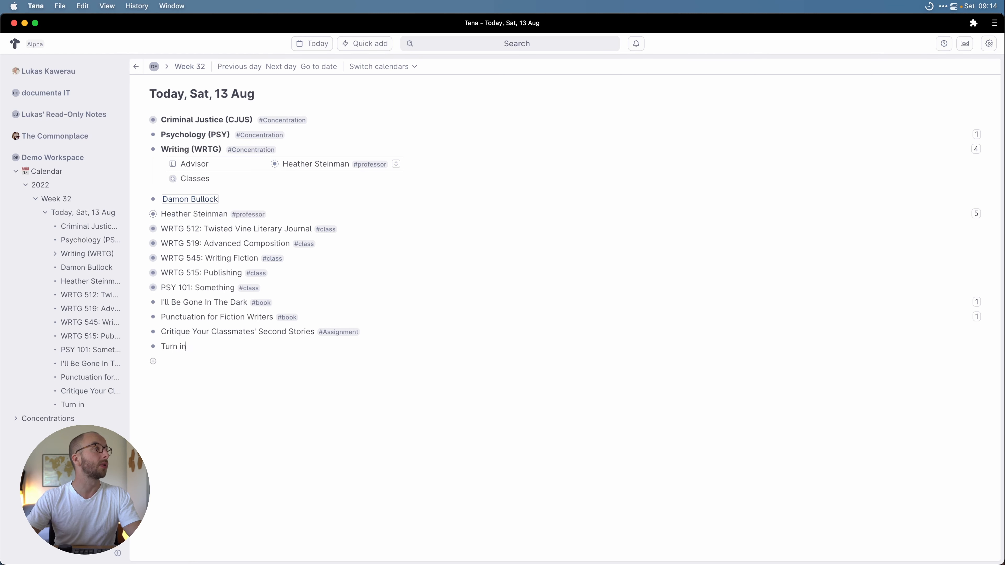
pyautogui.write(' Your Second Story #')
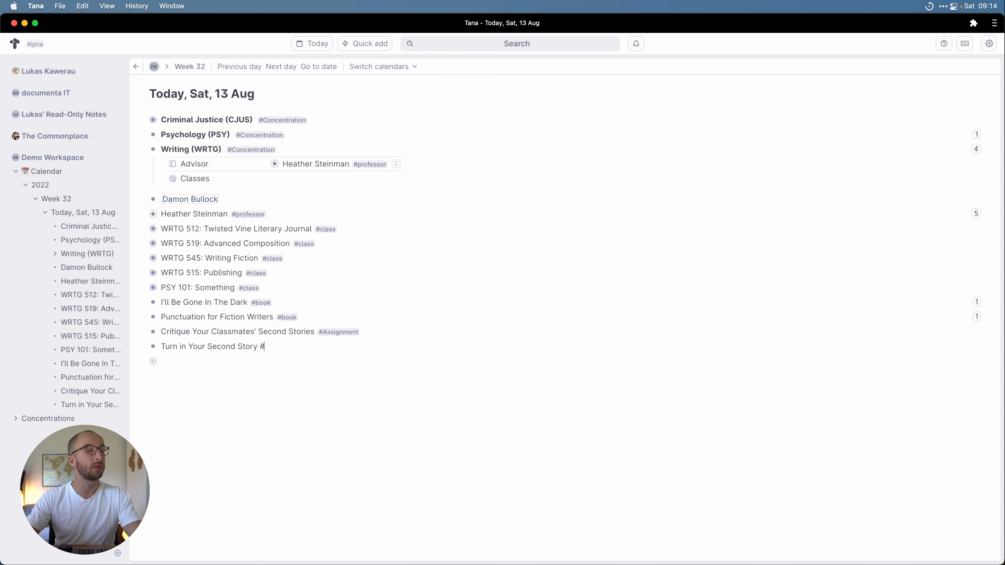
pyautogui.write('as')
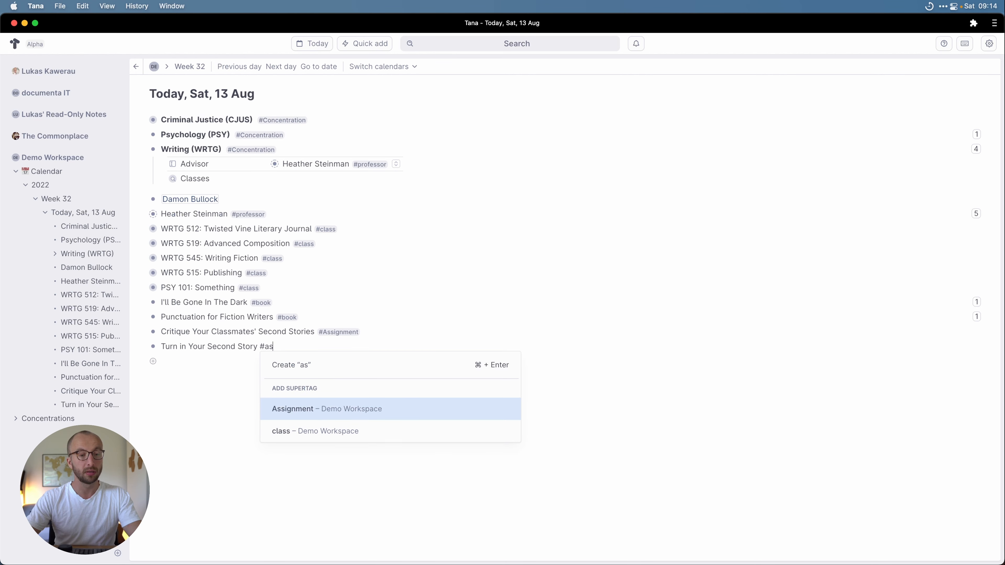
pyautogui.press('Return')
pyautogui.press('Return')
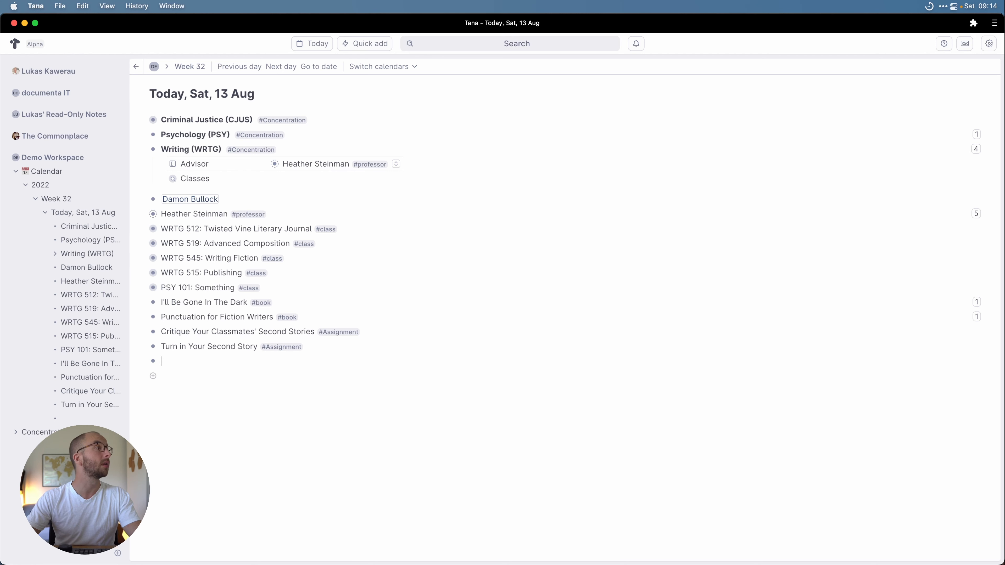
# Step: Add 'Analyse "Machinations" in Terms of Craft' tagged #Assignment and expand the Critique node
pyautogui.write('Analyse #')
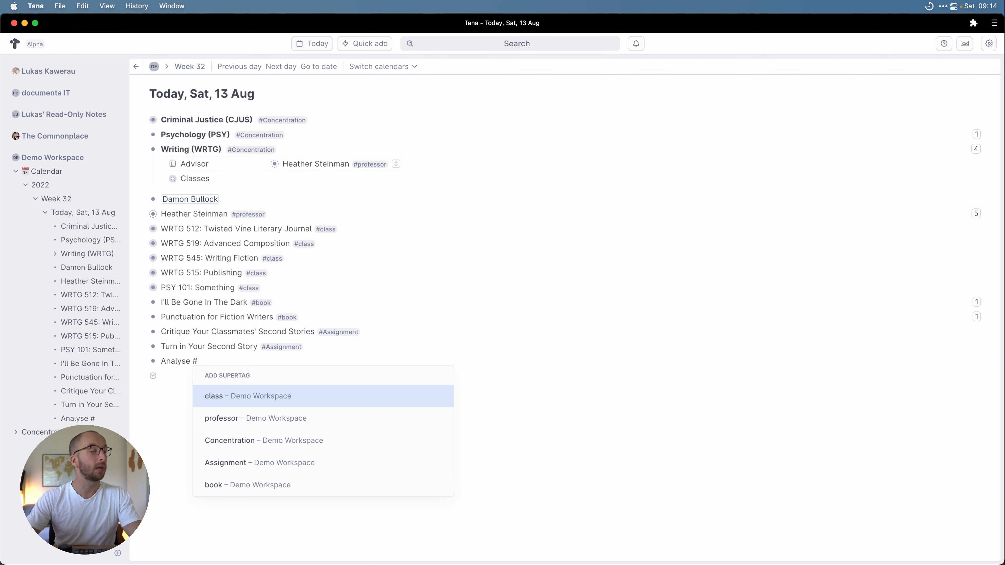
pyautogui.press('BackSpace')
pyautogui.write('"Machinations')
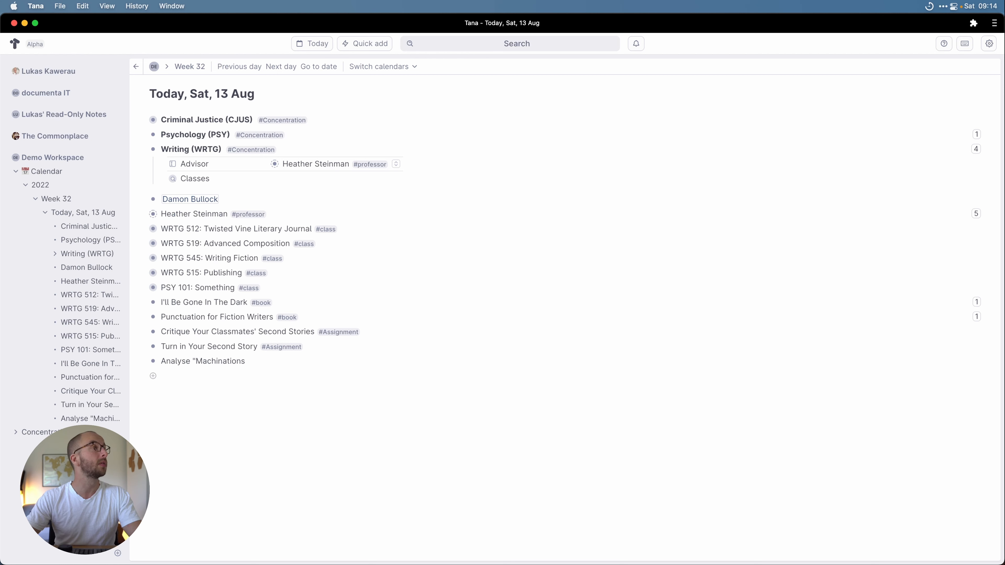
pyautogui.write('" in Terms ')
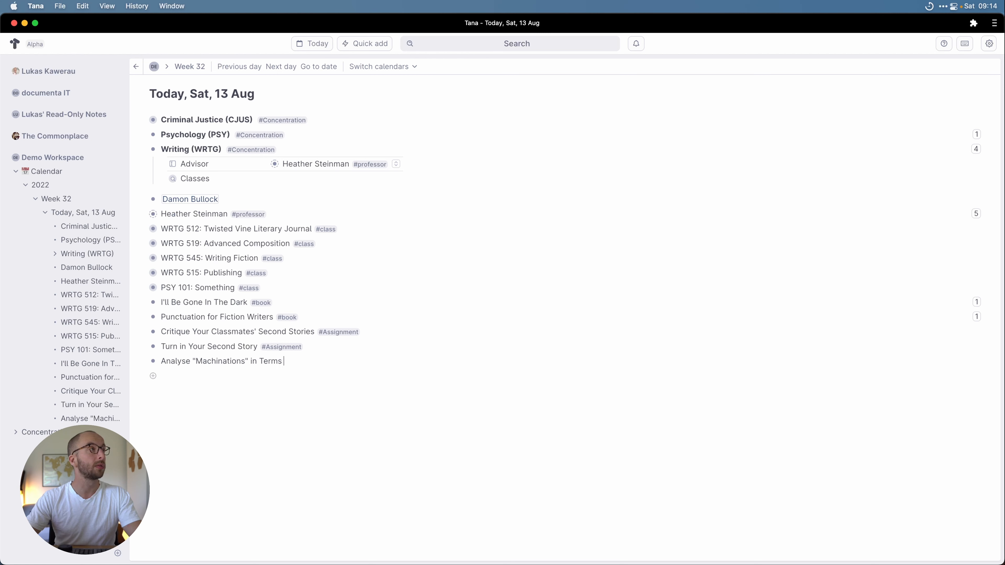
pyautogui.write('of Craft #As')
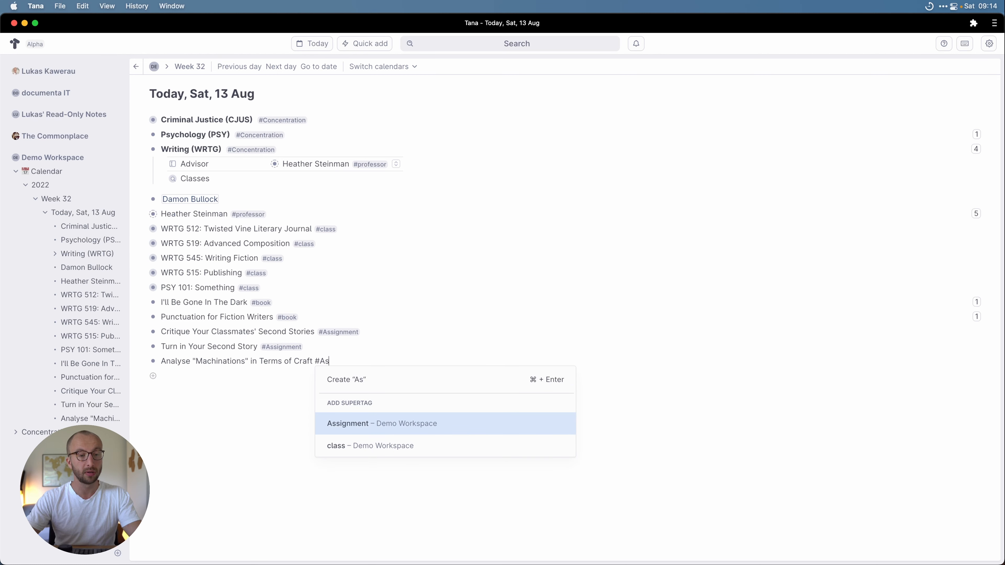
pyautogui.press('Return')
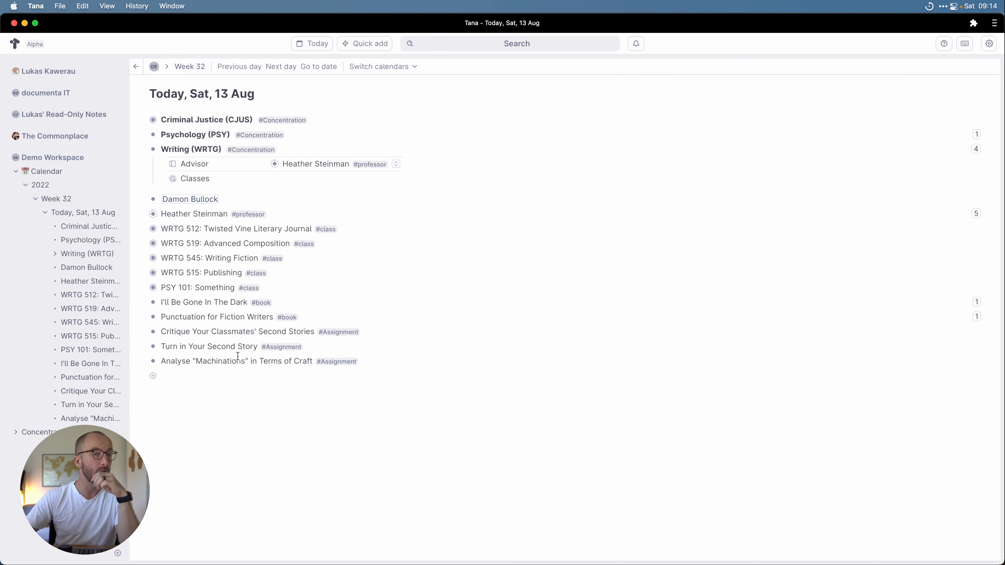
pyautogui.click(142, 331)
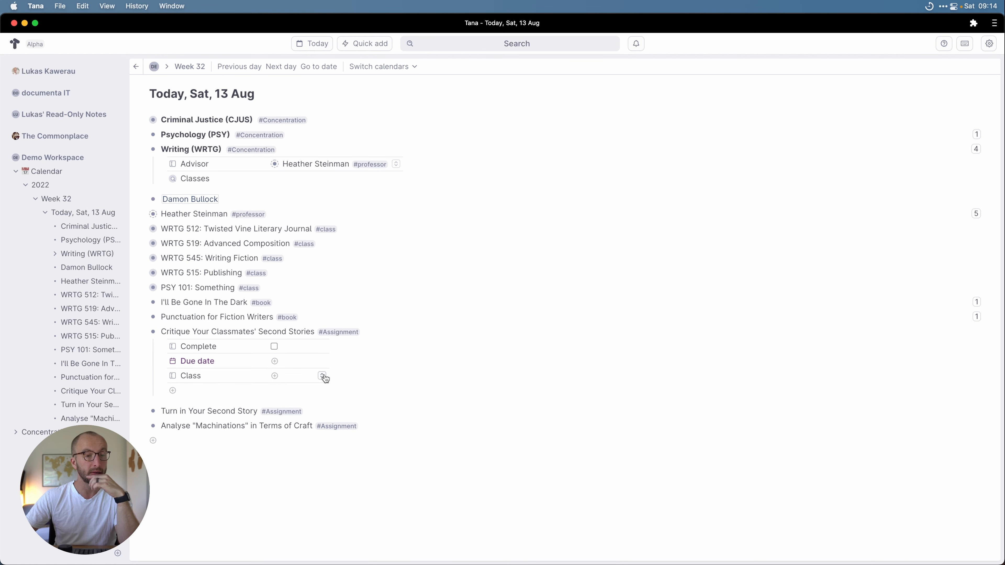
# Step: Give the Critique assignment due date Fri, 2 Dec and class WRTG 545: Writing Fiction
pyautogui.click(312, 366)
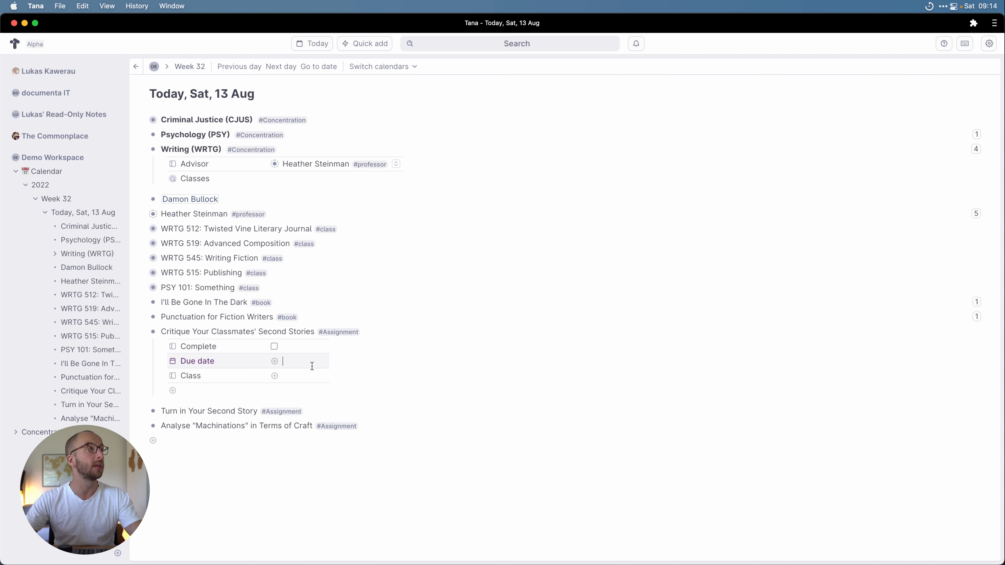
pyautogui.write('@')
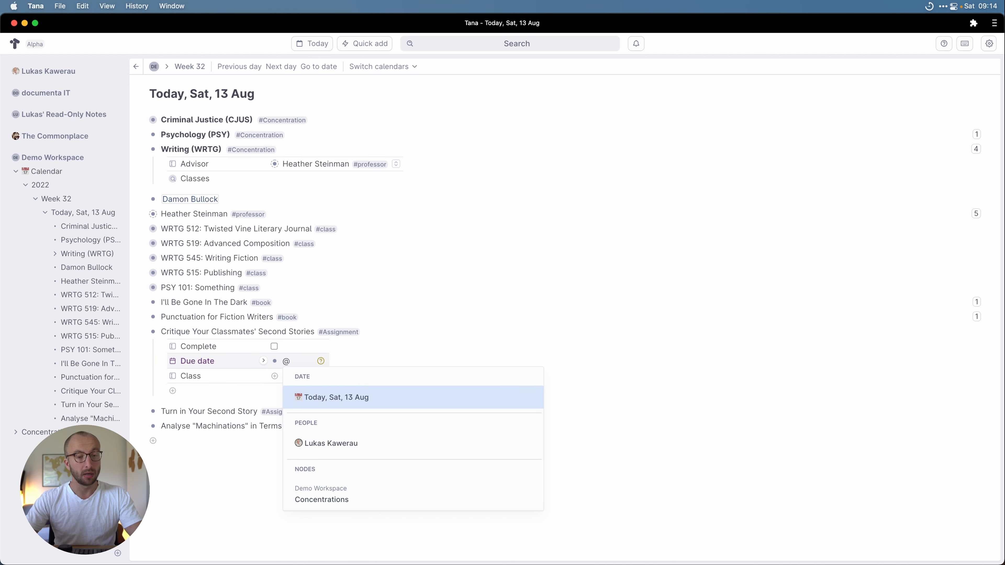
pyautogui.write('dec 2')
pyautogui.press('Return')
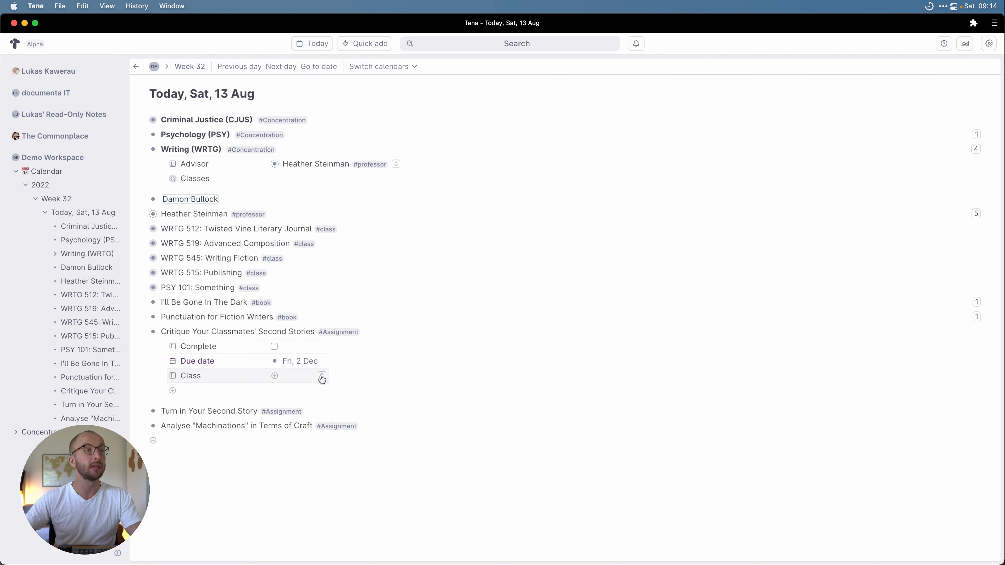
pyautogui.click(321, 376)
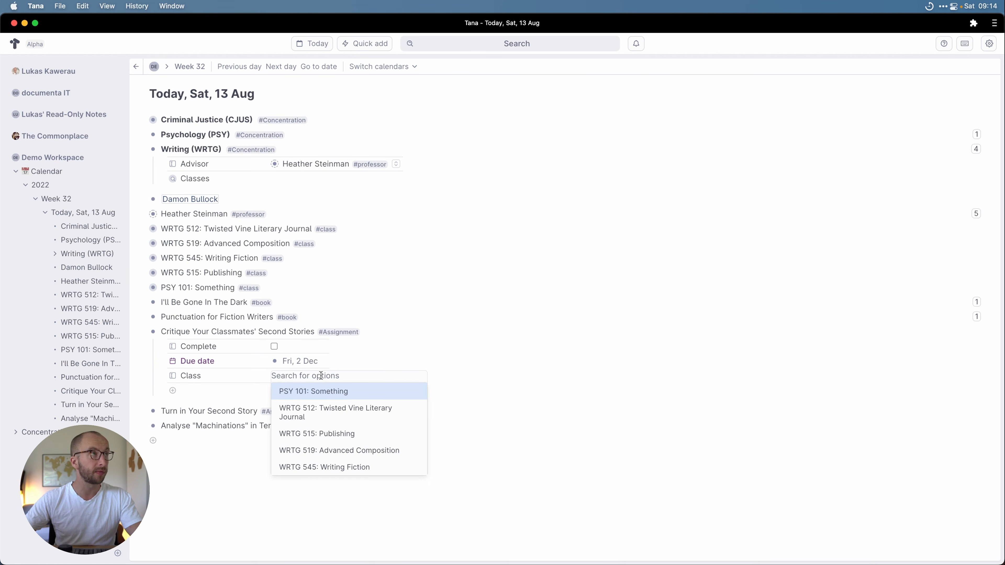
pyautogui.click(331, 467)
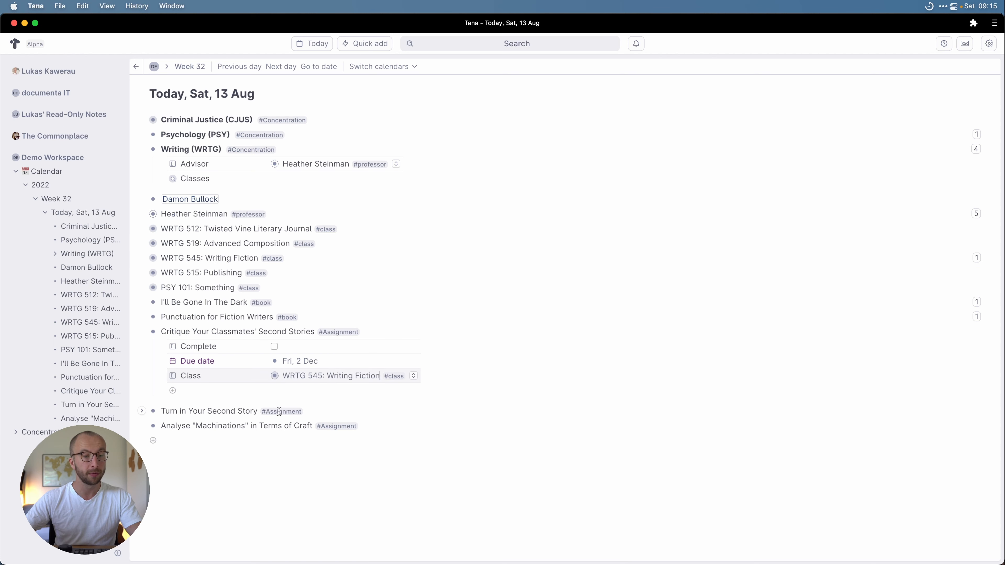
# Step: Set Turn in Your Second Story's due date to Fri, 18 Nov and class to WRTG 545
pyautogui.click(142, 412)
pyautogui.click(306, 443)
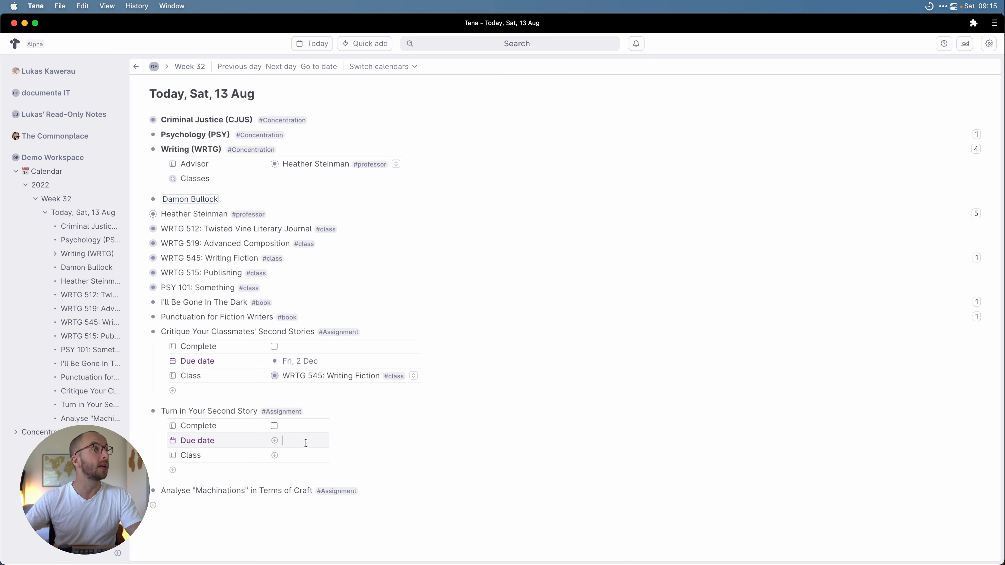
pyautogui.write('Nov 18')
pyautogui.press('BackSpace')
pyautogui.write('@nov 18')
pyautogui.press('Return')
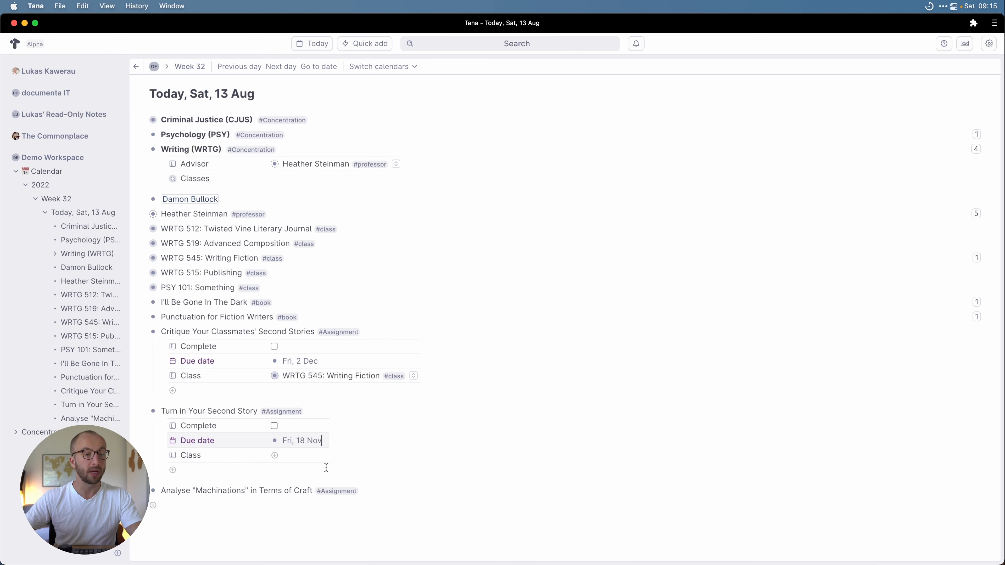
pyautogui.click(322, 455)
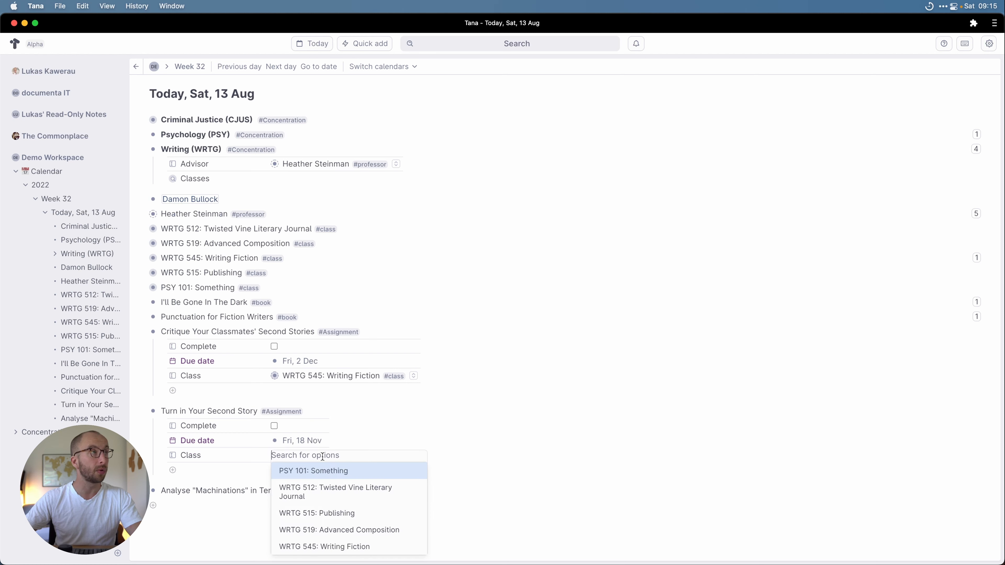
pyautogui.click(324, 546)
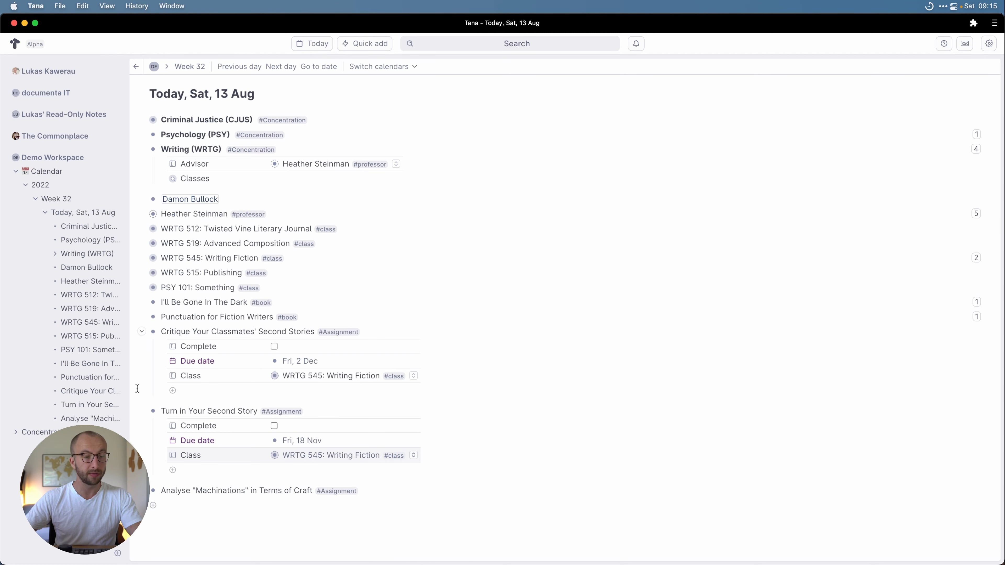
pyautogui.click(141, 411)
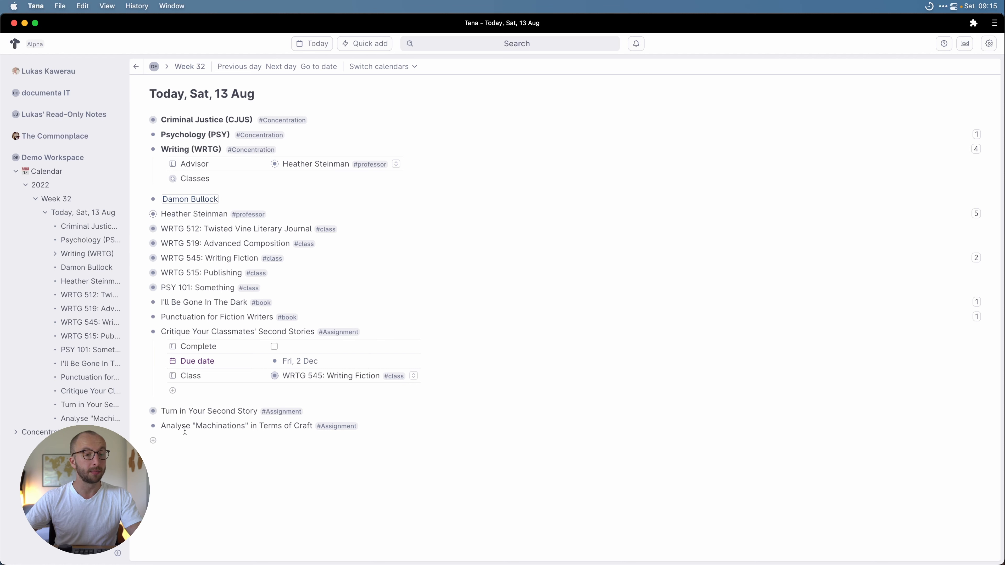
# Step: Set Analyse "Machinations" due date to Thu, 10 Nov and class to WRTG 545: Writing Fiction
pyautogui.click(141, 425)
pyautogui.click(303, 452)
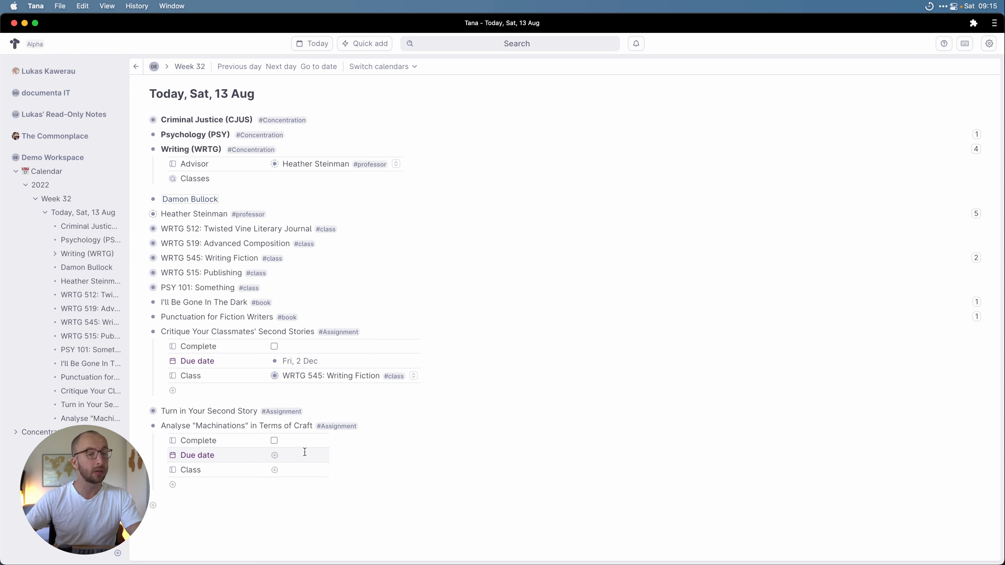
pyautogui.write('Nov 10')
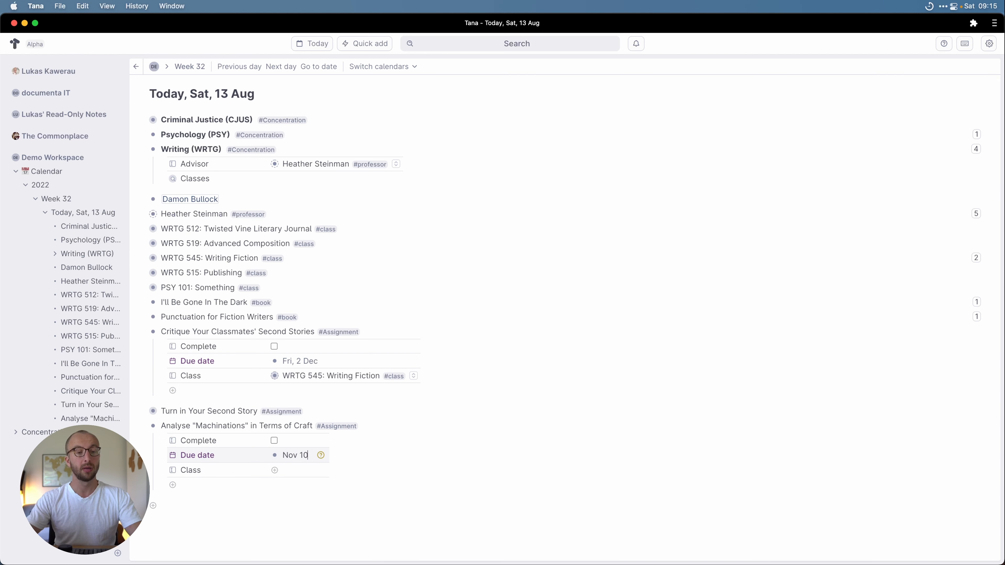
pyautogui.press('BackSpace')
pyautogui.press('BackSpace')
pyautogui.press('BackSpace')
pyautogui.press('BackSpace')
pyautogui.press('BackSpace')
pyautogui.press('BackSpace')
pyautogui.write('@Nov')
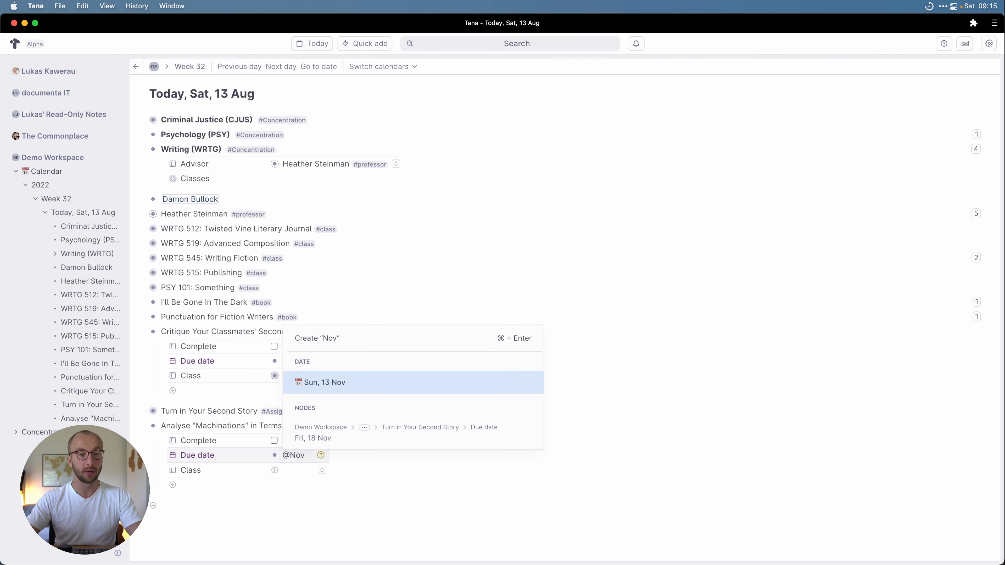
pyautogui.press('Return')
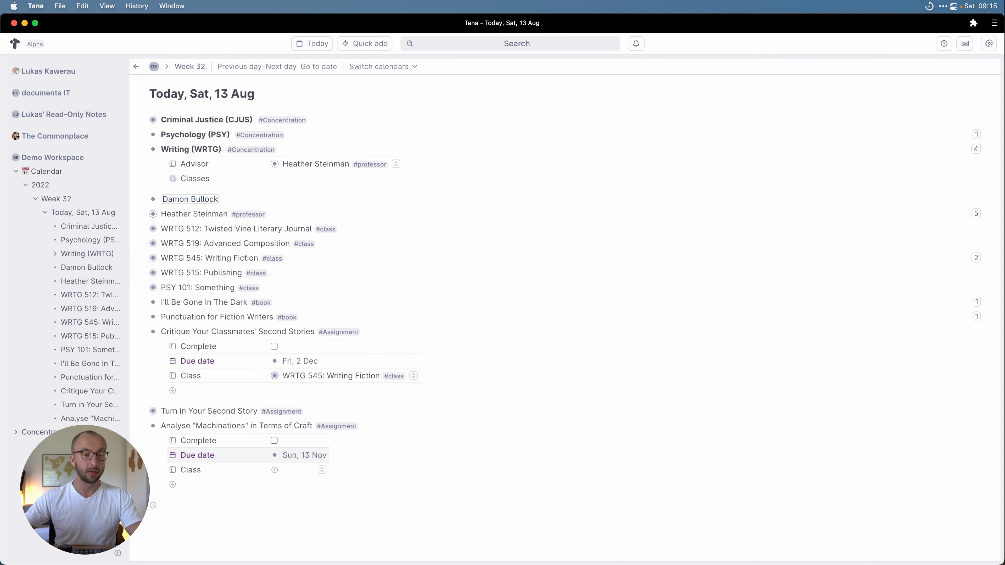
pyautogui.press('BackSpace')
pyautogui.write('@Nov 10')
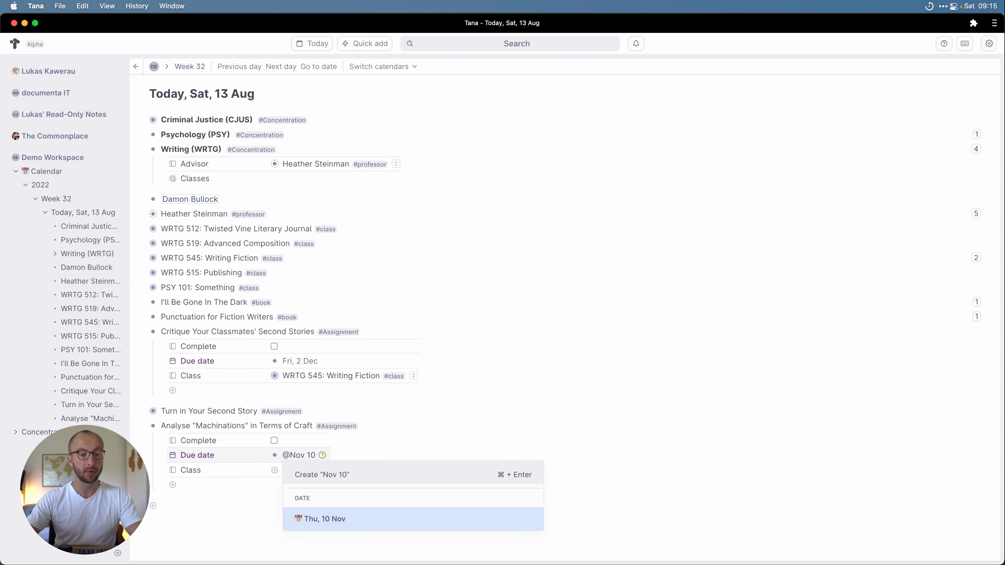
pyautogui.press('Return')
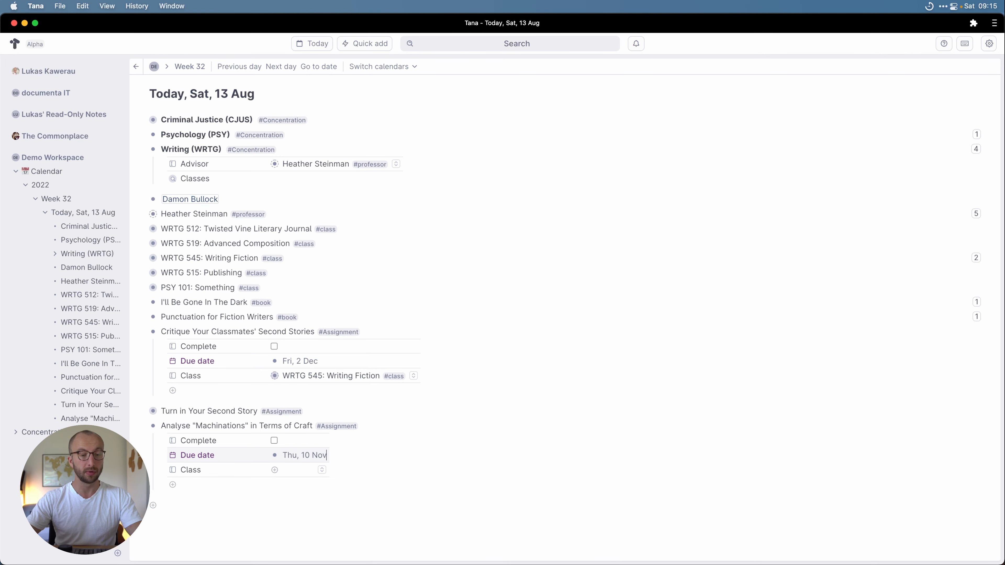
pyautogui.click(322, 469)
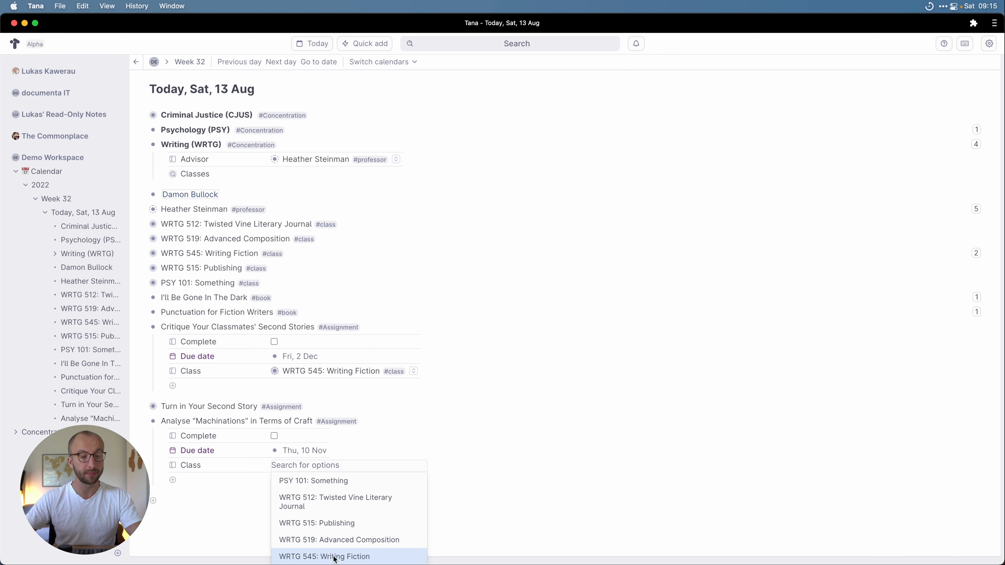
pyautogui.click(293, 555)
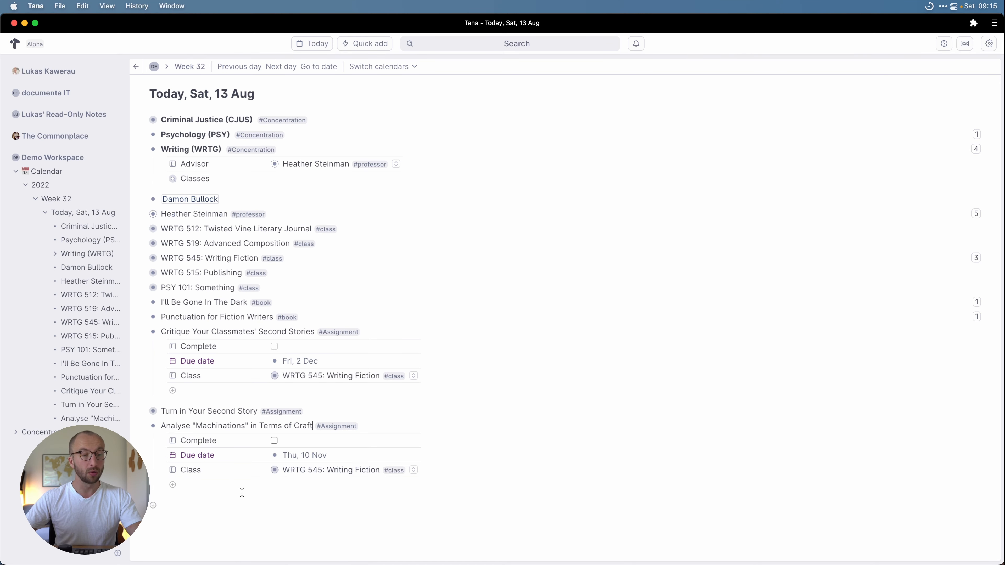
# Step: Collapse the assignments and start a new node '2022 Fall Course Assignment'
pyautogui.click(142, 426)
pyautogui.click(141, 331)
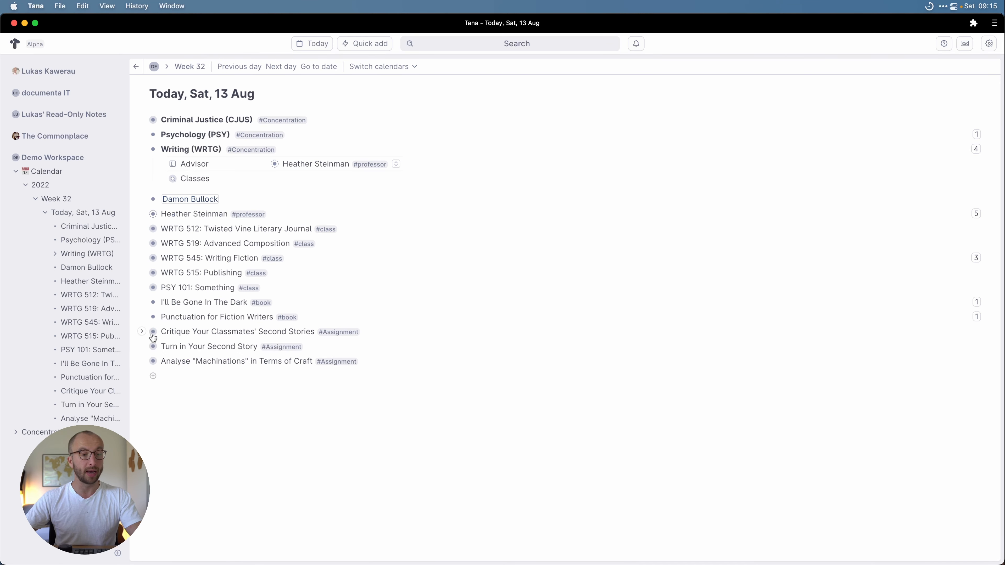
pyautogui.click(199, 375)
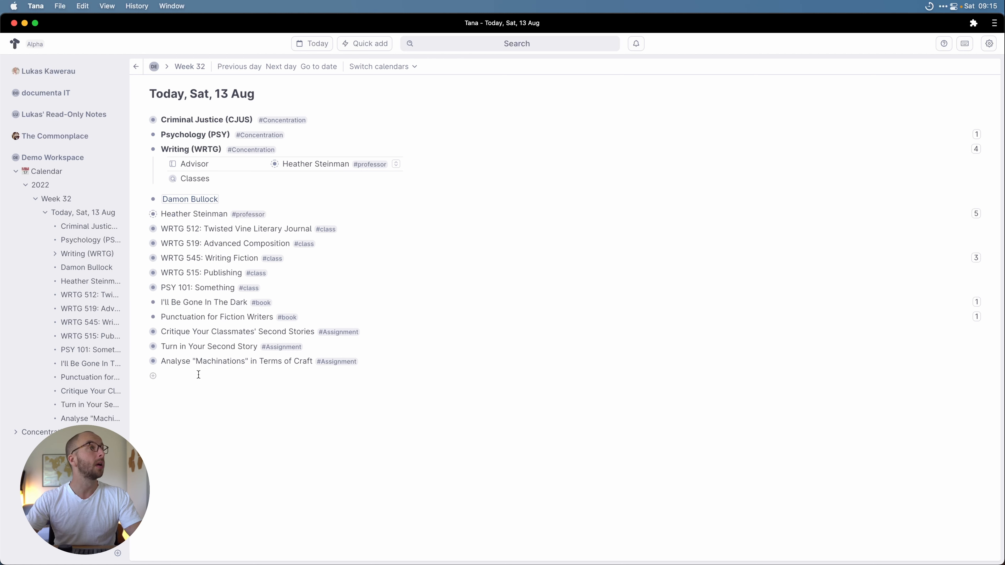
pyautogui.write('2022 Fall Course As')
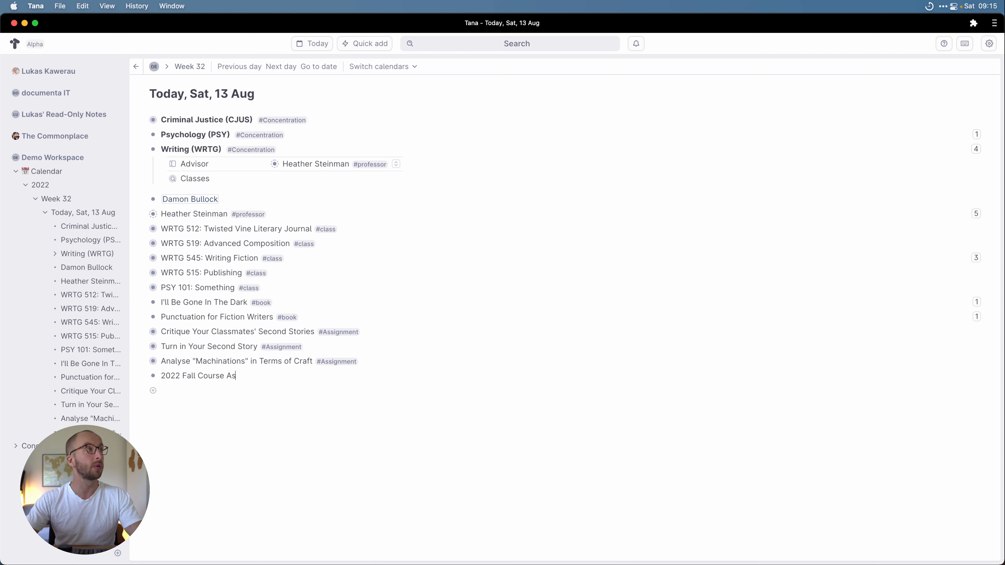
pyautogui.write('signments')
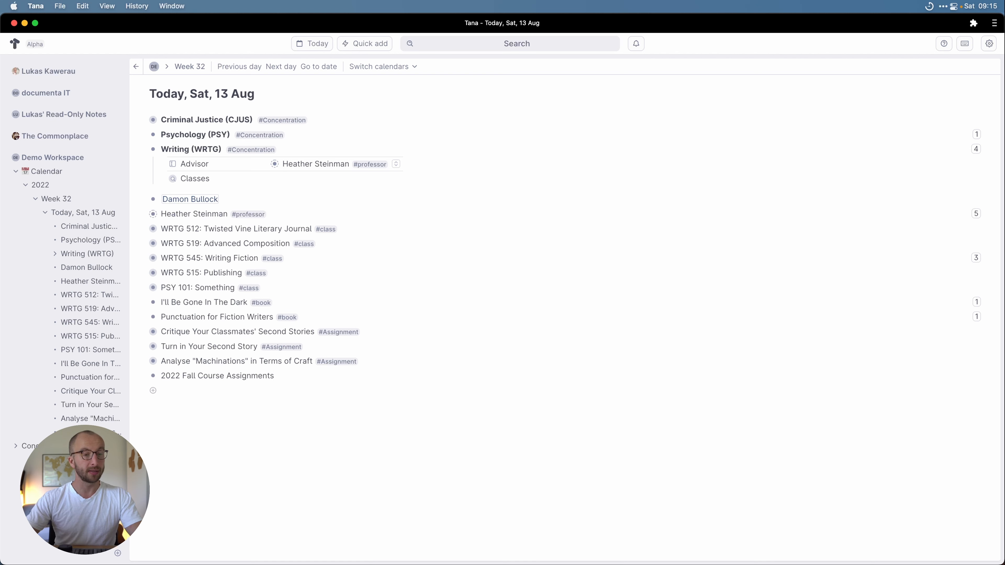
pyautogui.click(153, 375)
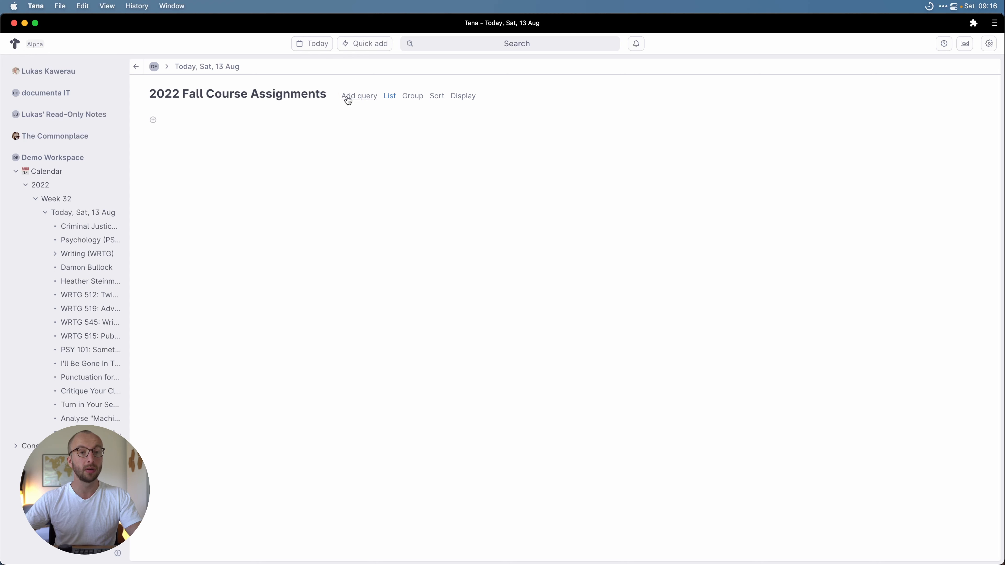
pyautogui.click(349, 96)
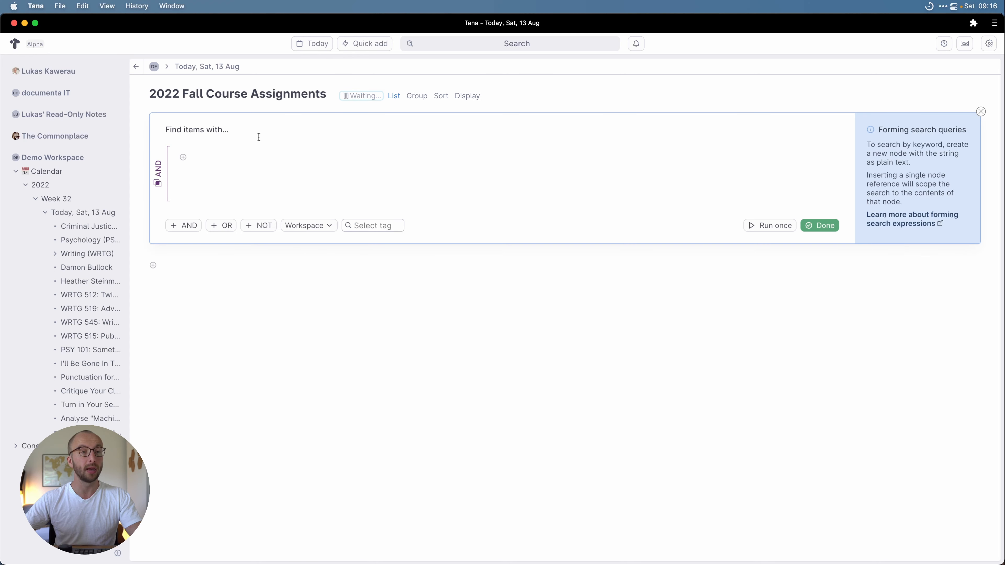
pyautogui.click(231, 157)
pyautogui.write('@Assi')
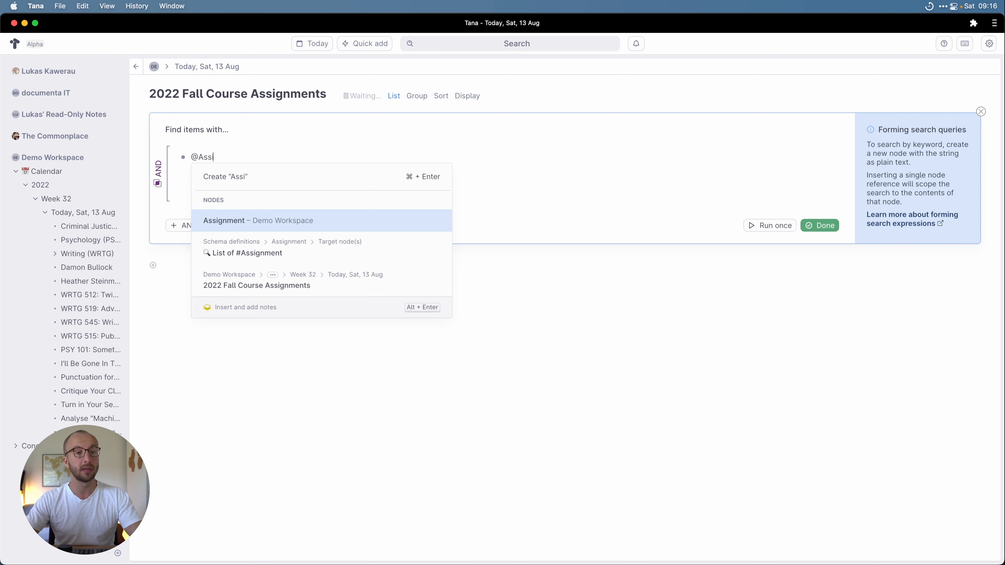
pyautogui.press('Return')
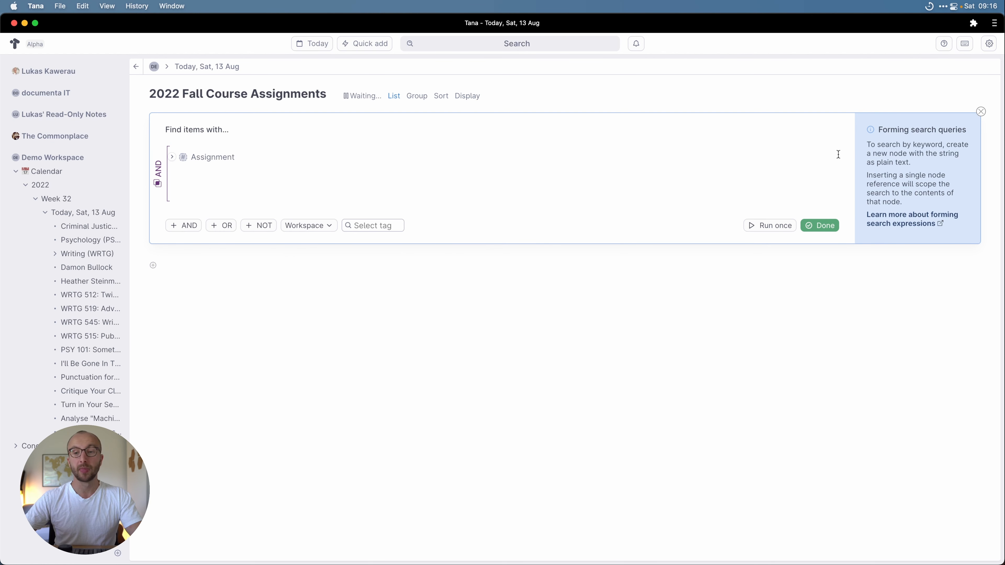
pyautogui.click(825, 225)
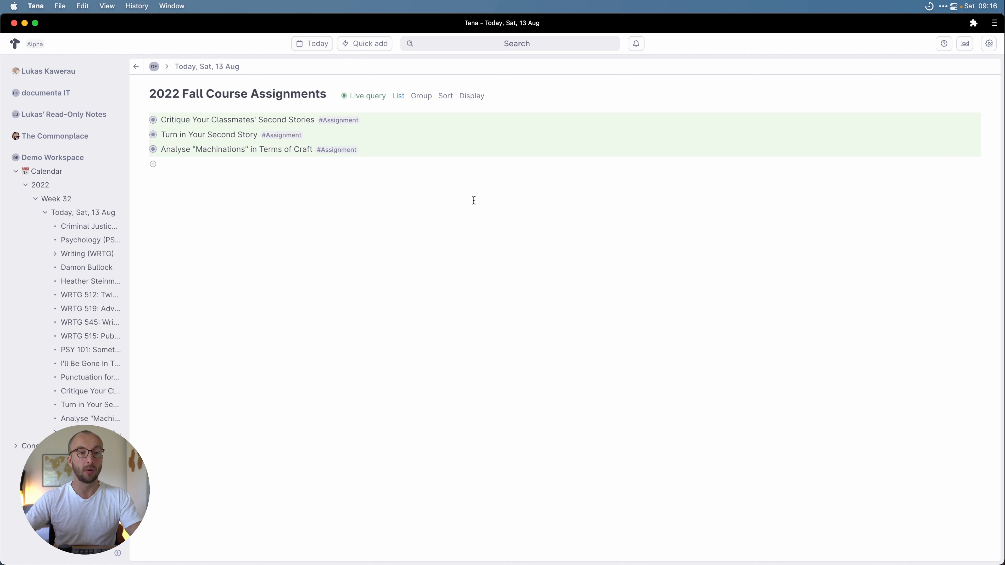
pyautogui.click(398, 96)
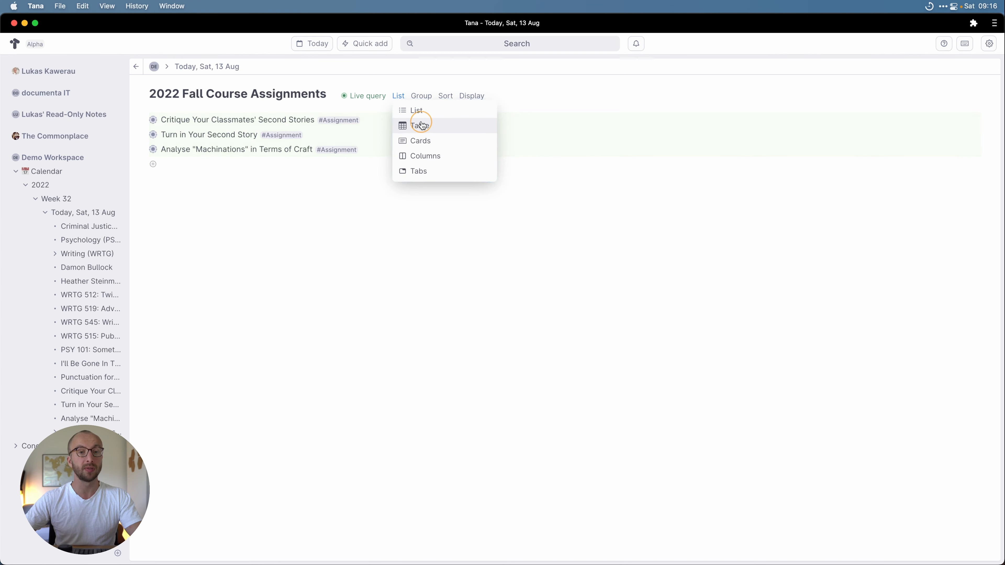
# Step: Display the fall assignments query as a table, then return to Today, Sat, 13 Aug
pyautogui.click(419, 123)
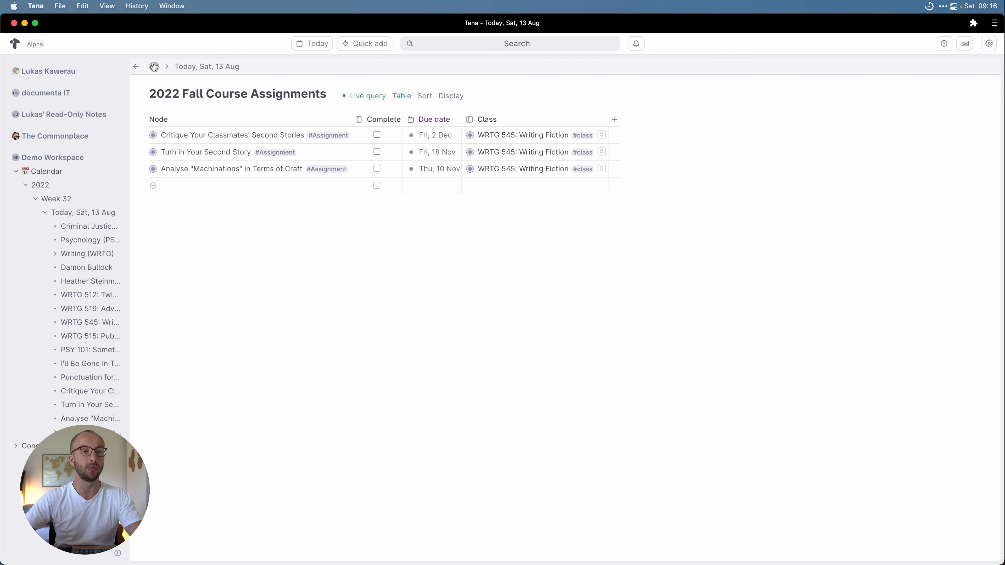
pyautogui.click(135, 66)
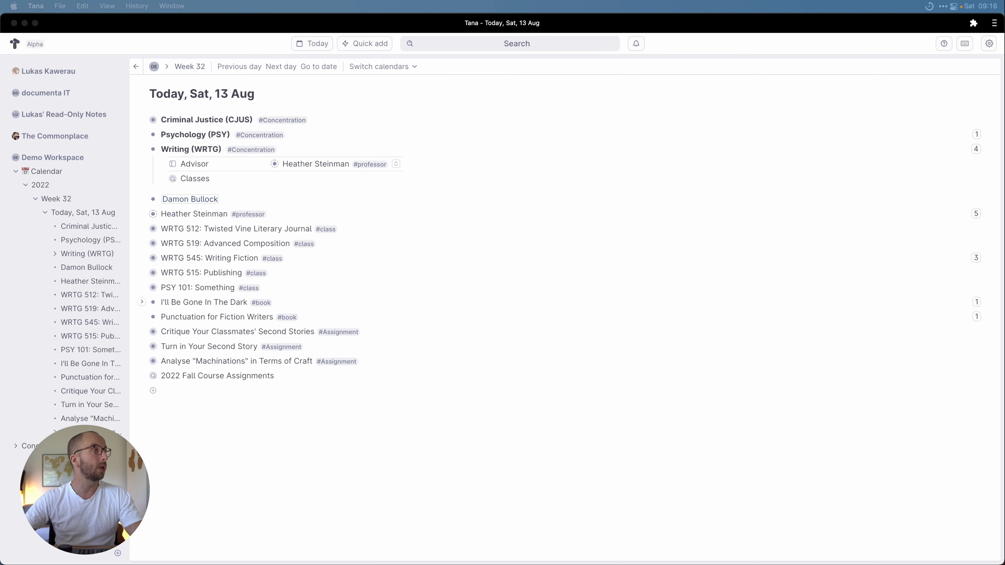
pyautogui.click(189, 391)
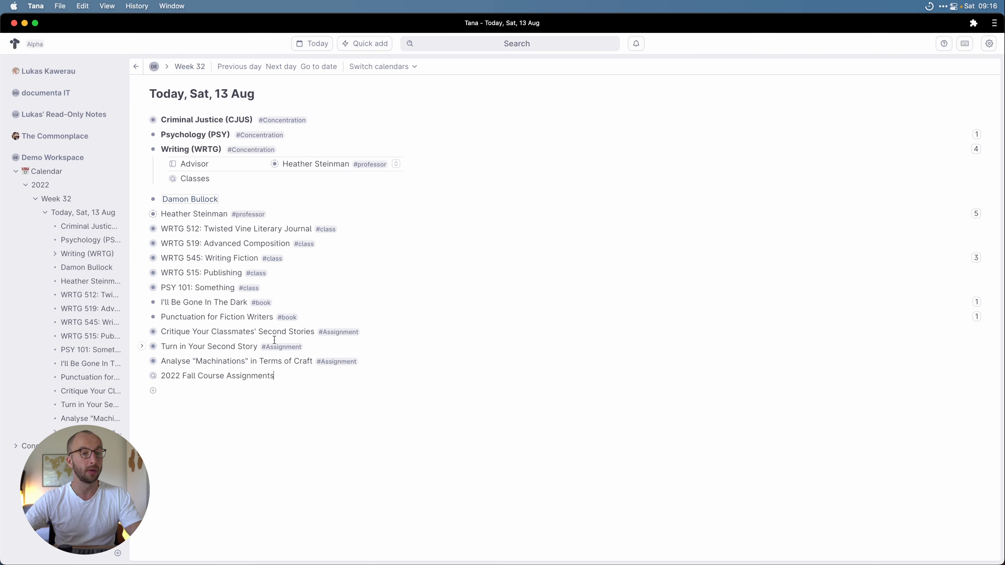
# Step: Open the #book tag's settings and add a Reading Status default field
pyautogui.click(141, 302)
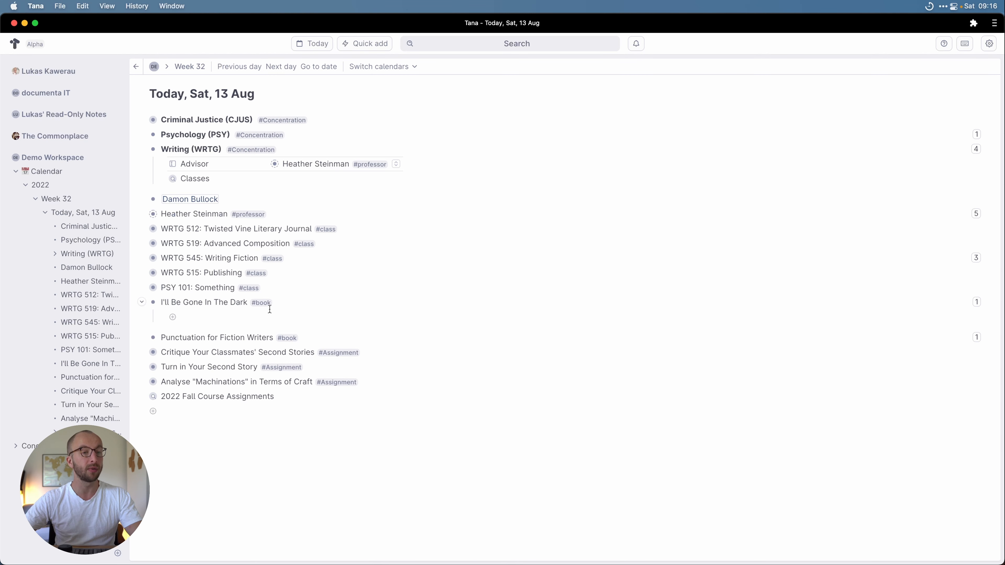
pyautogui.click(260, 303)
pyautogui.click(292, 348)
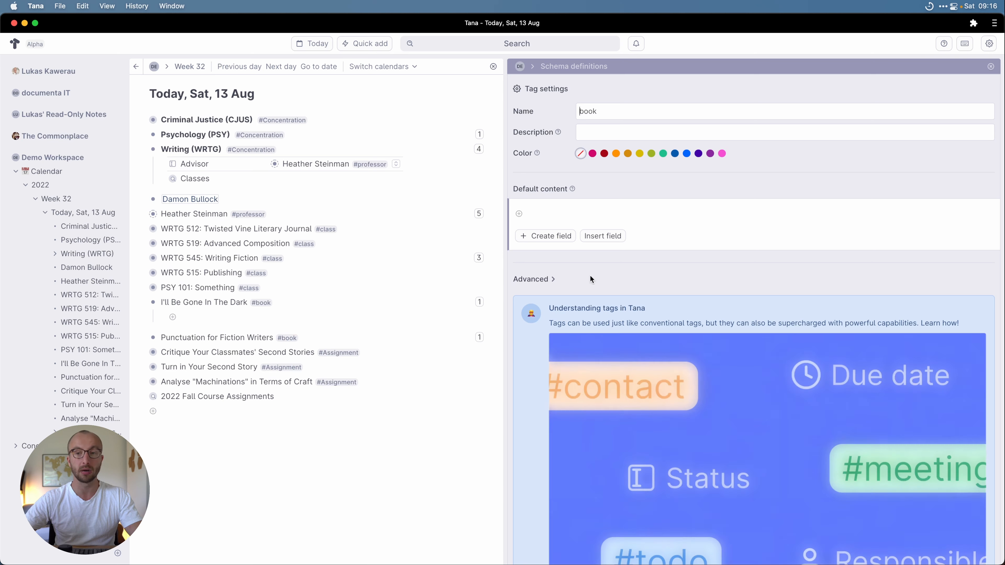
pyautogui.click(588, 212)
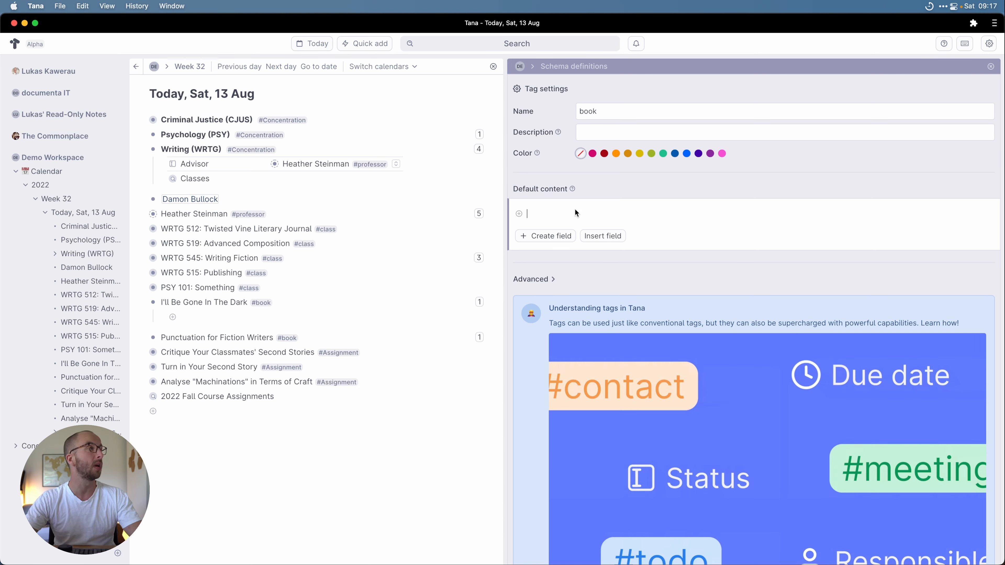
pyautogui.write('>Reading S')
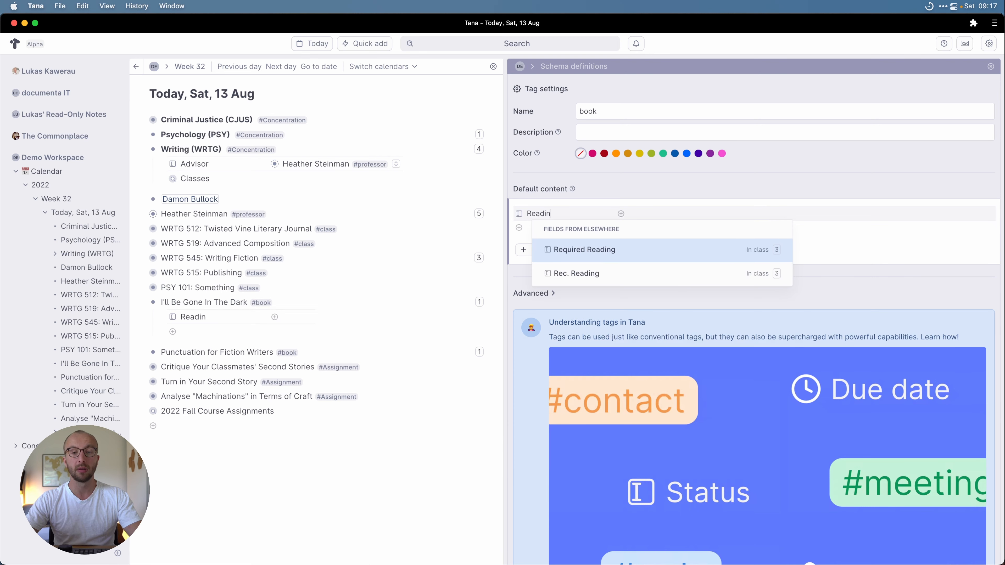
pyautogui.write('tatus')
pyautogui.press('Return')
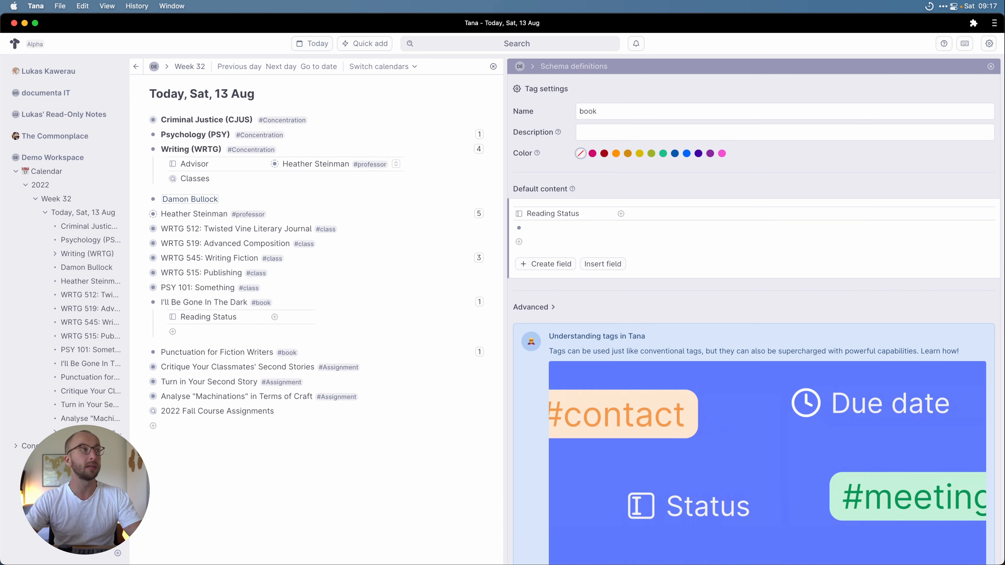
# Step: Add default fields Why?, Author(s), Book Genres, Book Format and Publication Date
pyautogui.write('>Why?')
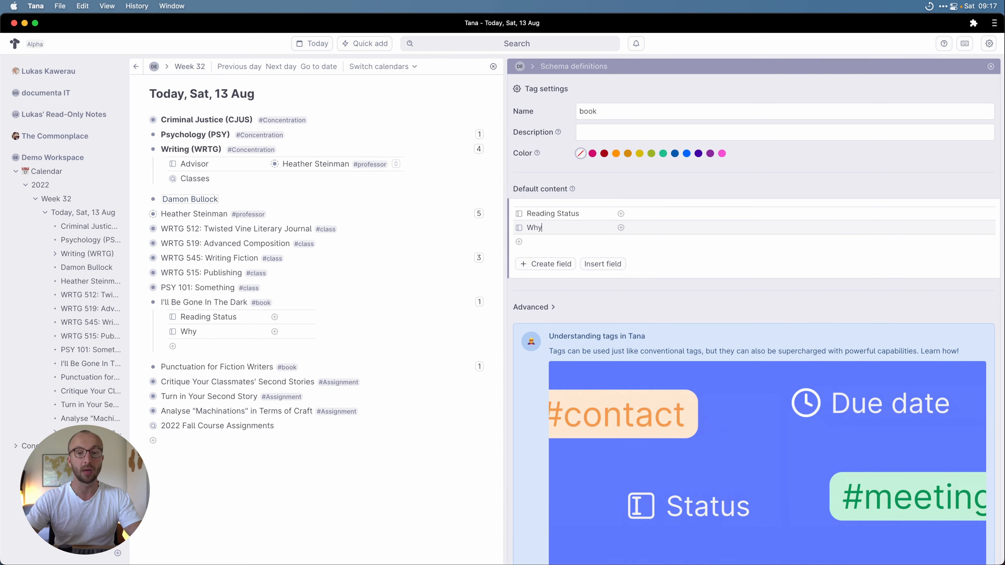
pyautogui.press('Return')
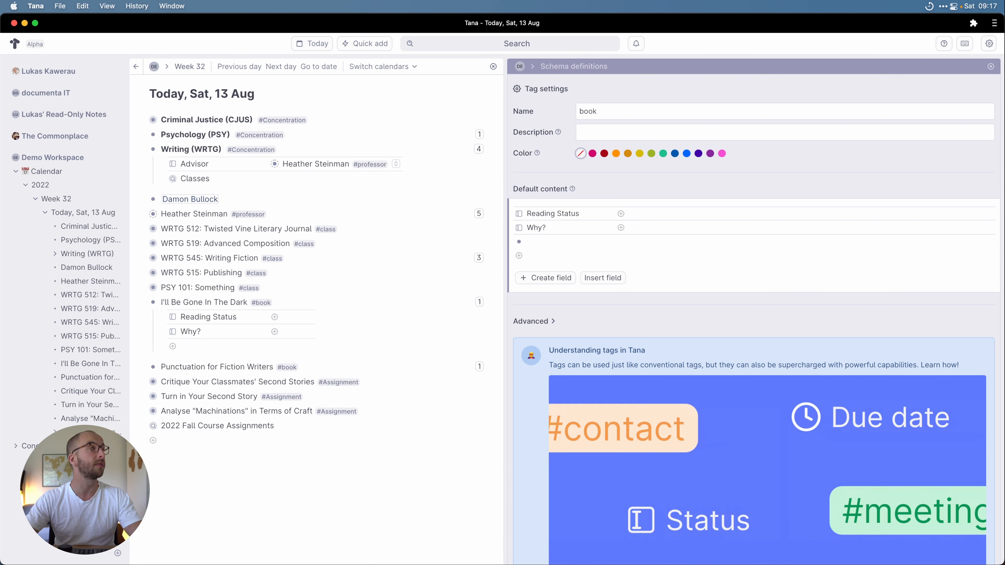
pyautogui.write('>Au')
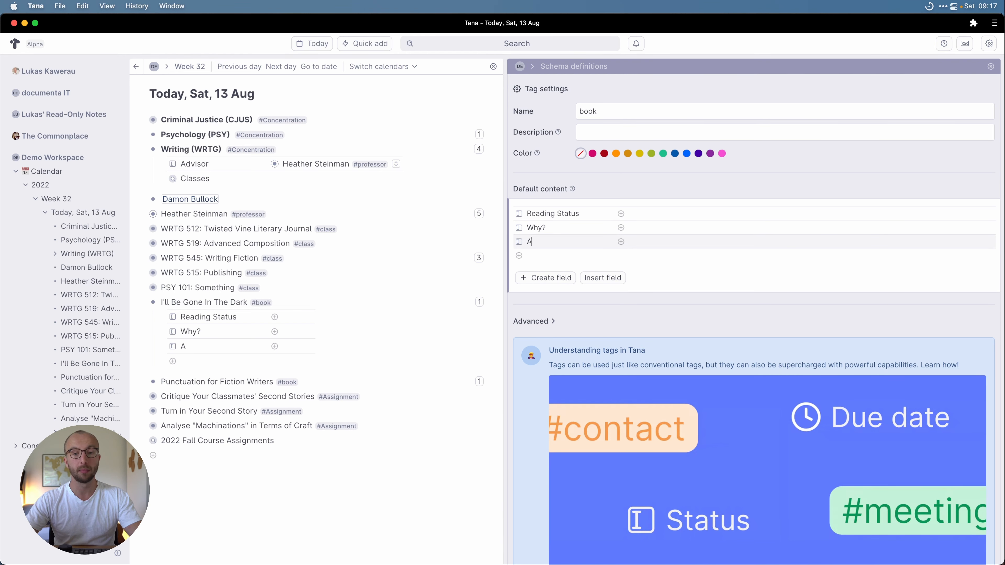
pyautogui.write('thor(s')
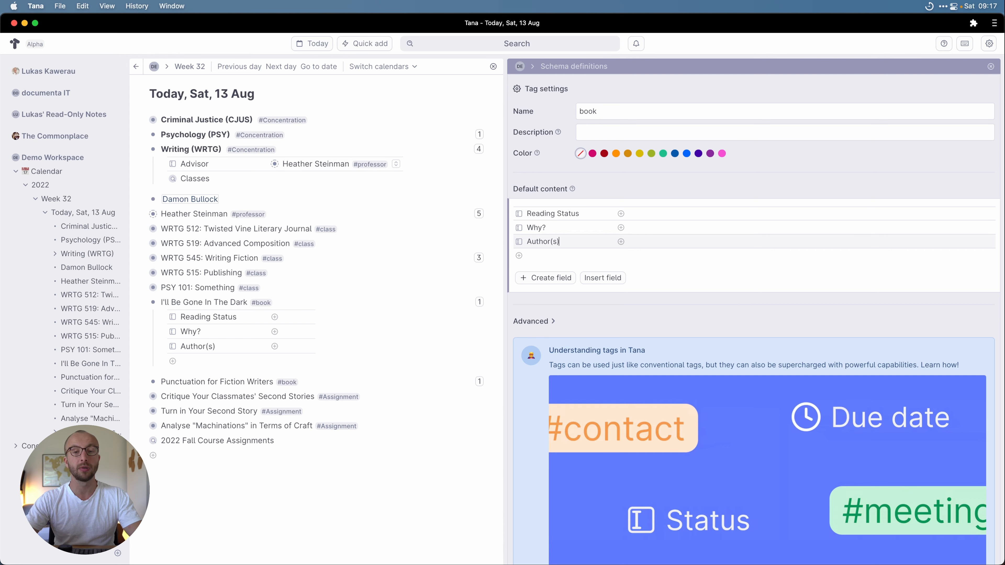
pyautogui.press('Return')
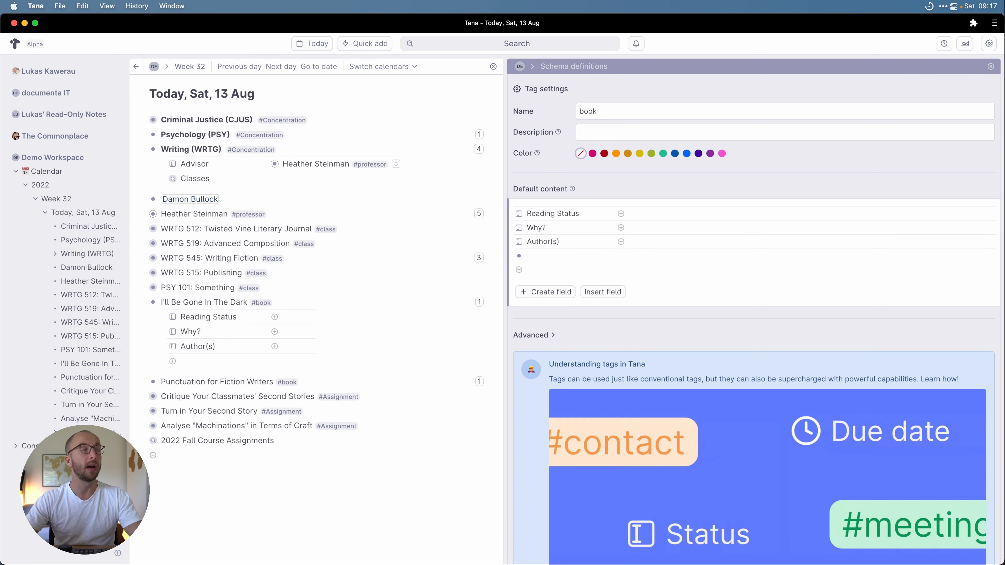
pyautogui.write('>Book Genres')
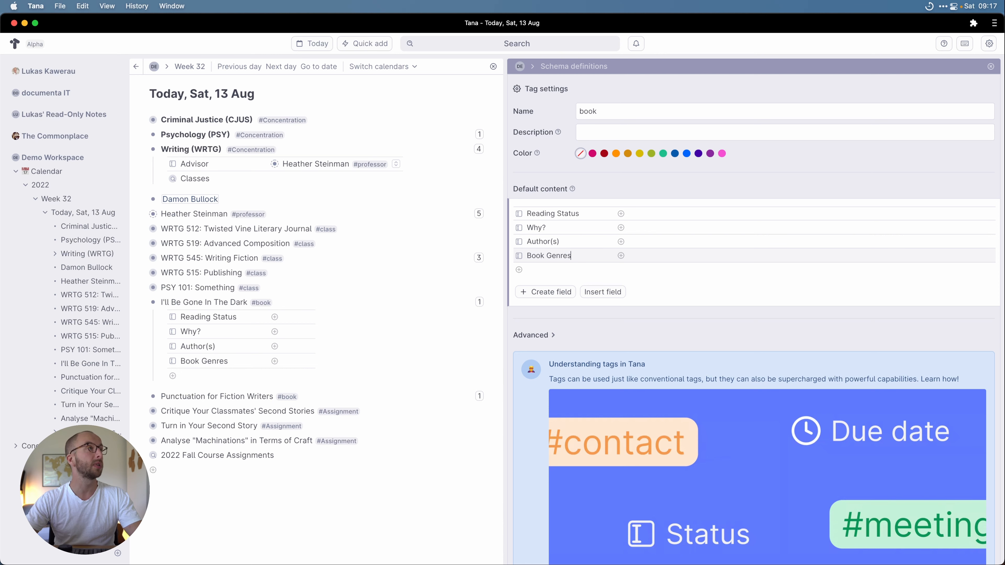
pyautogui.press('Return')
pyautogui.write('>Book Format')
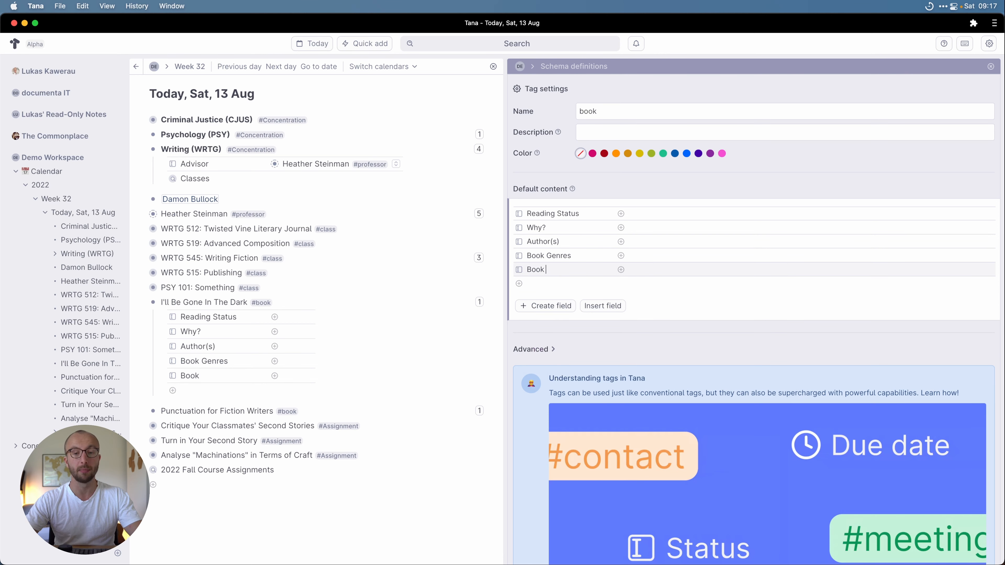
pyautogui.press('Return')
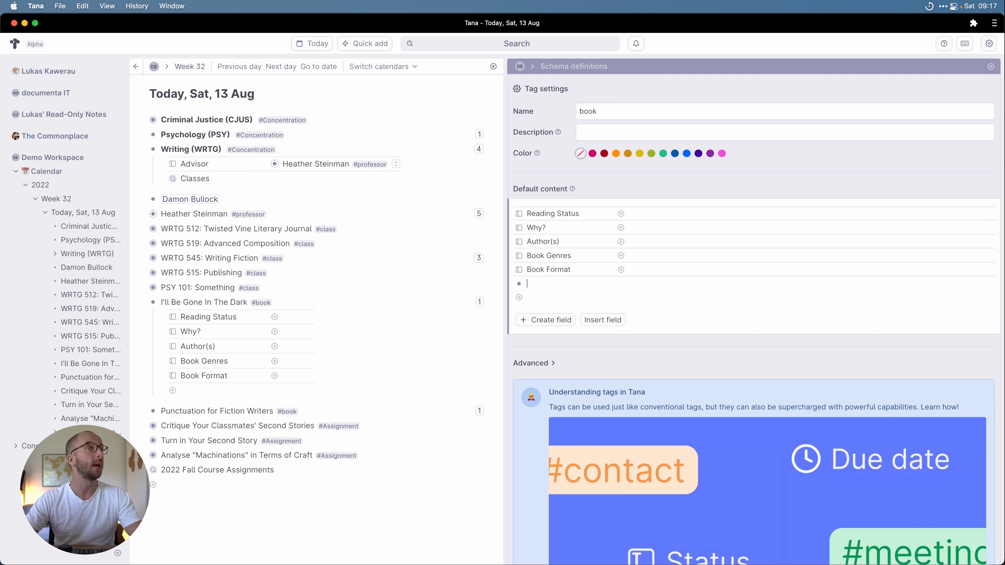
pyautogui.write('>Publicat')
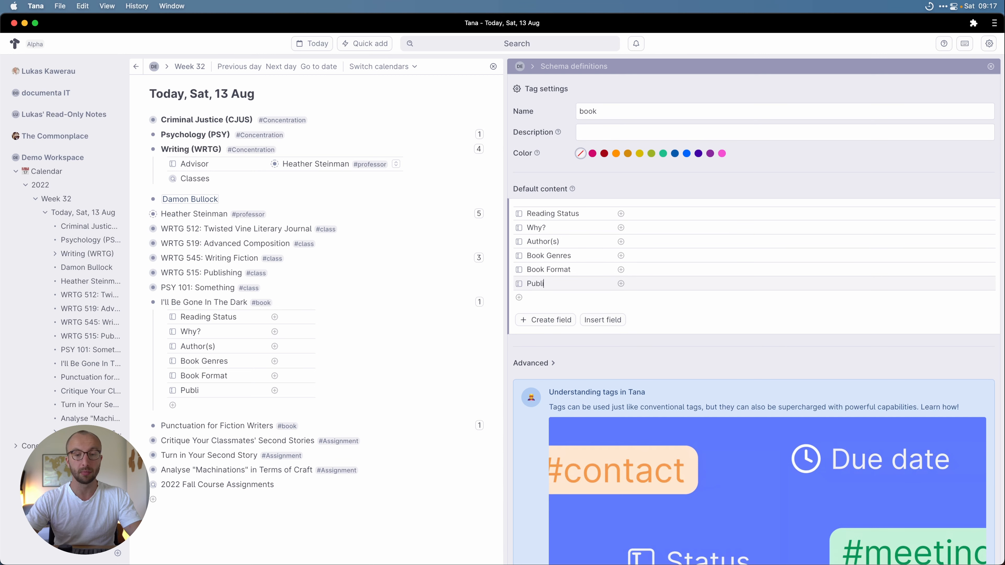
pyautogui.write('ion Date')
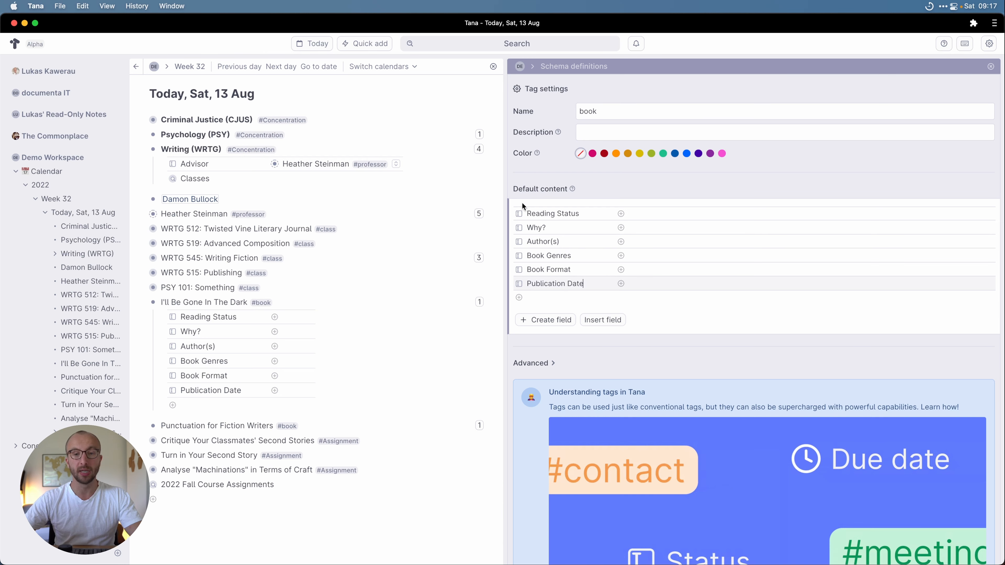
# Step: Make Reading Status a fixed-options field offering To Read, Reading and Finished
pyautogui.click(519, 214)
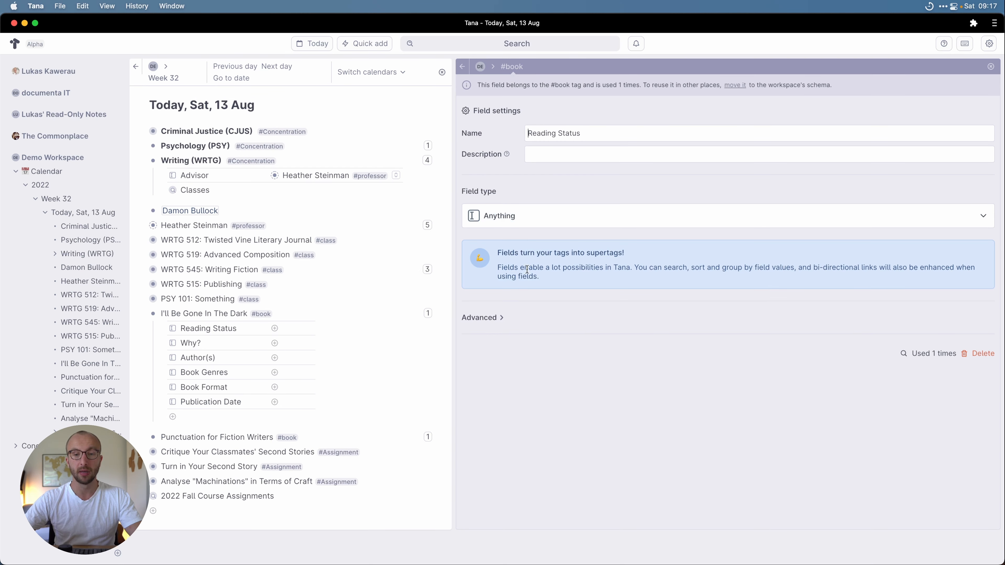
pyautogui.click(501, 218)
pyautogui.click(529, 249)
pyautogui.click(525, 269)
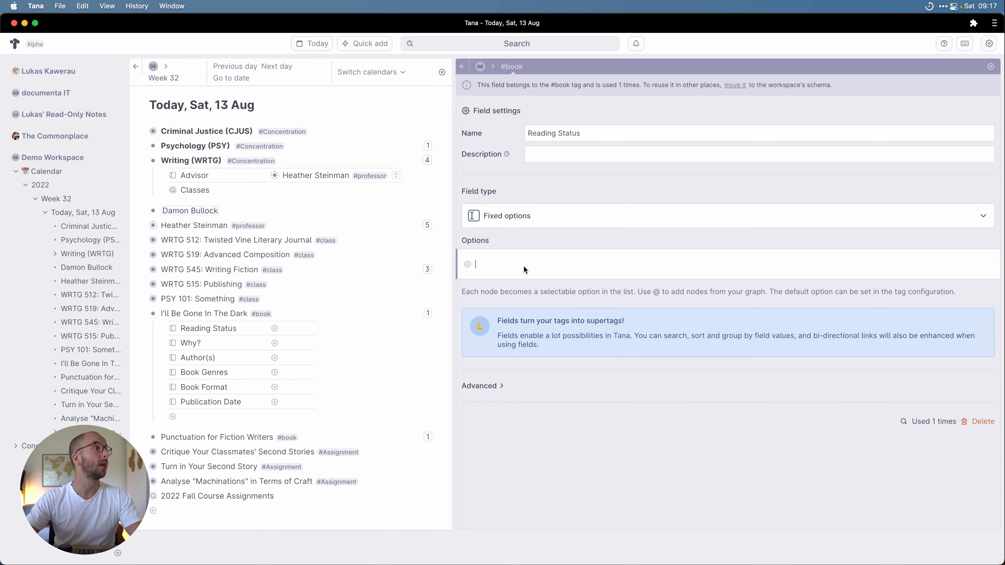
pyautogui.write('To Re')
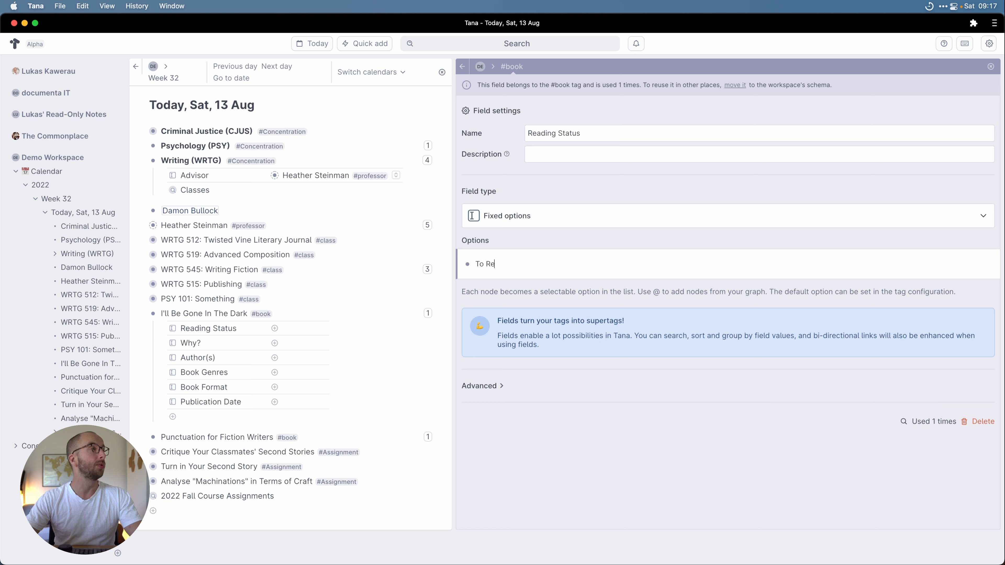
pyautogui.write('ad Reading')
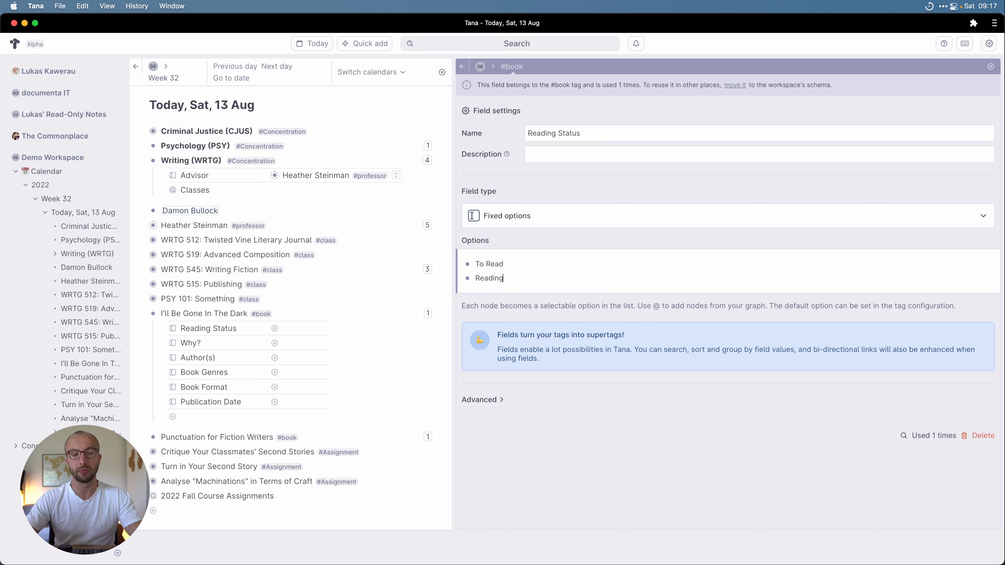
pyautogui.press('Return')
pyautogui.write('Finished')
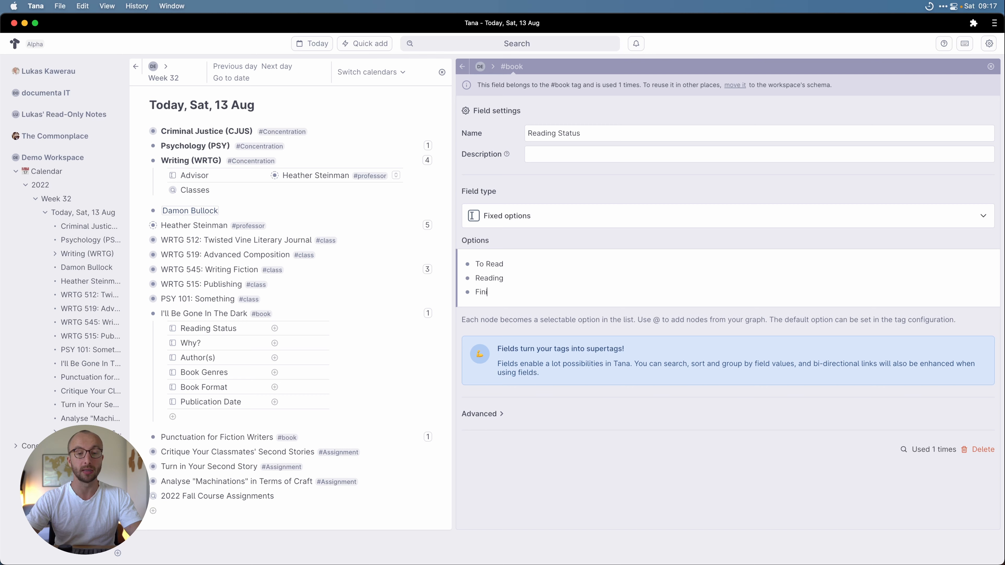
pyautogui.click(462, 67)
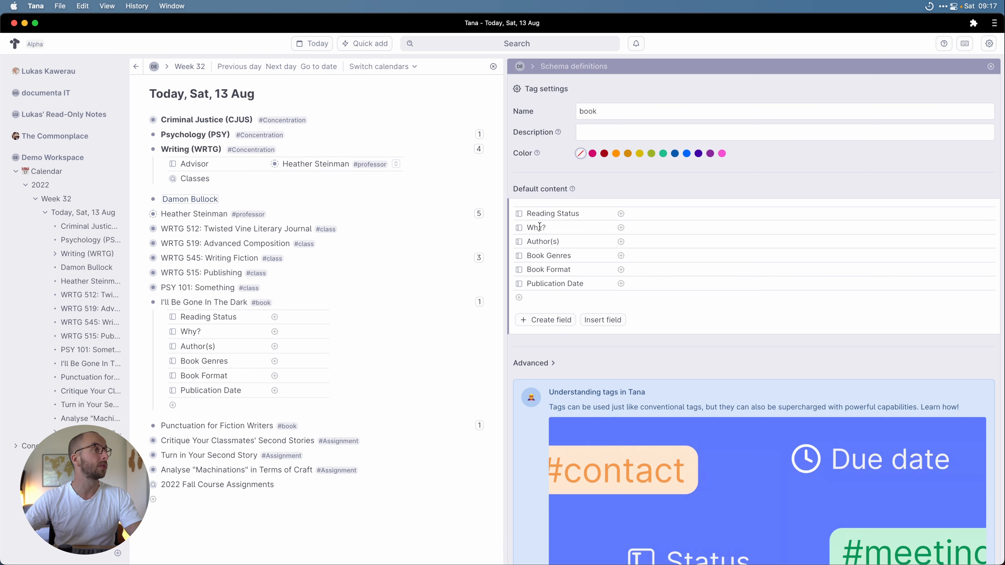
# Step: Make Why? a fixed-options field offering Required Reading and Rec. Reading
pyautogui.click(522, 227)
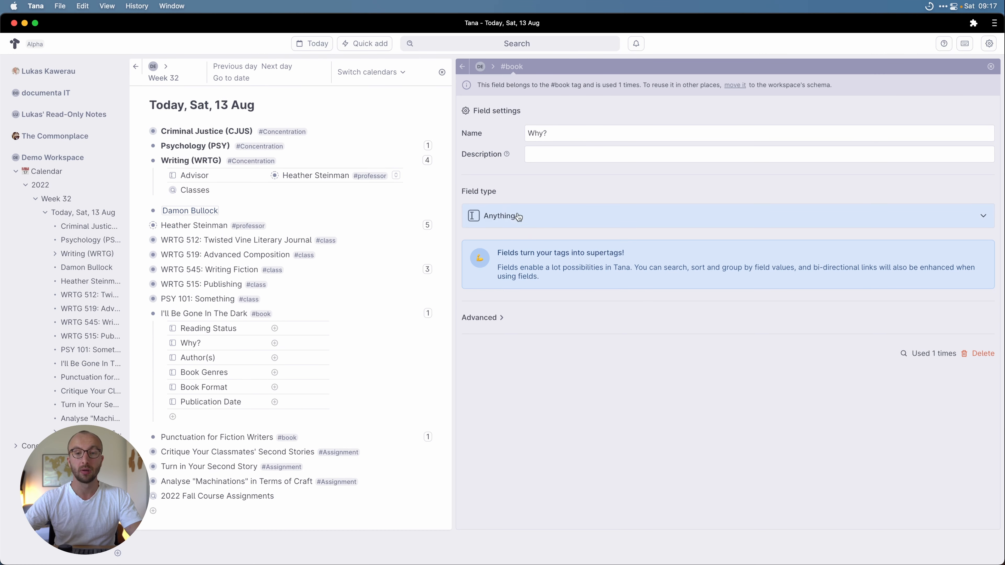
pyautogui.click(518, 217)
pyautogui.click(517, 252)
pyautogui.click(506, 264)
pyautogui.write('Required Readi')
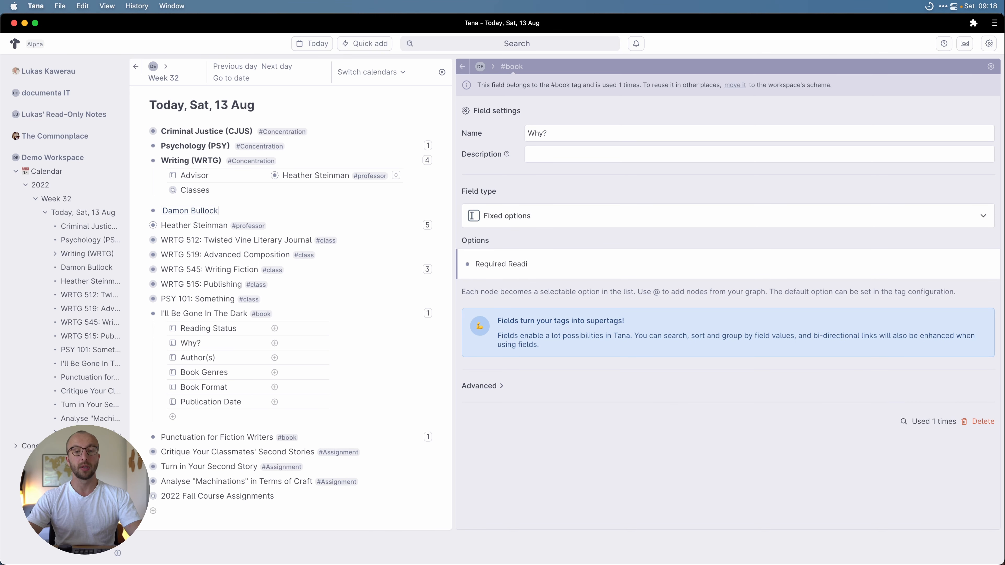
pyautogui.write('ng')
pyautogui.press('Return')
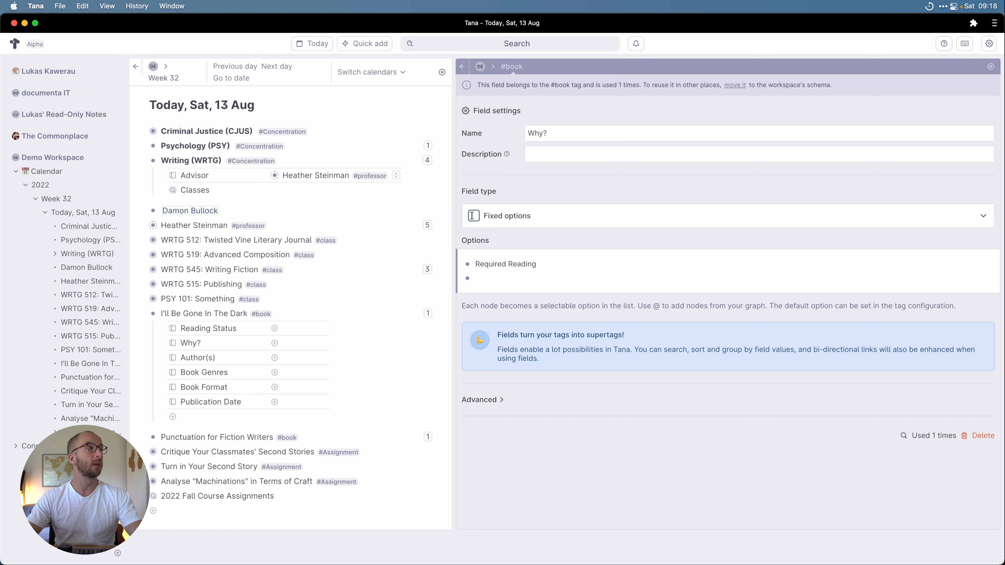
pyautogui.write('Rec. Reading')
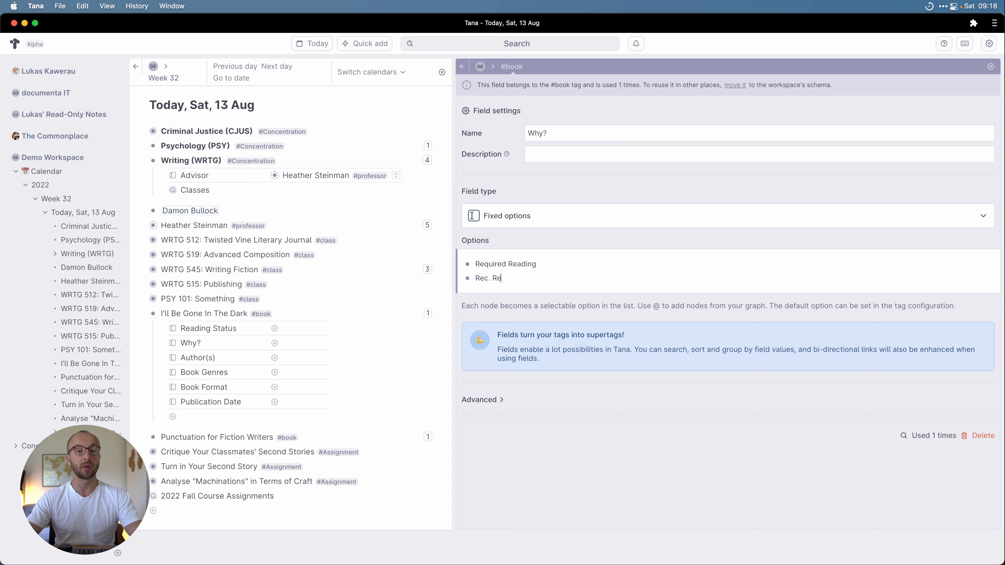
pyautogui.click(462, 66)
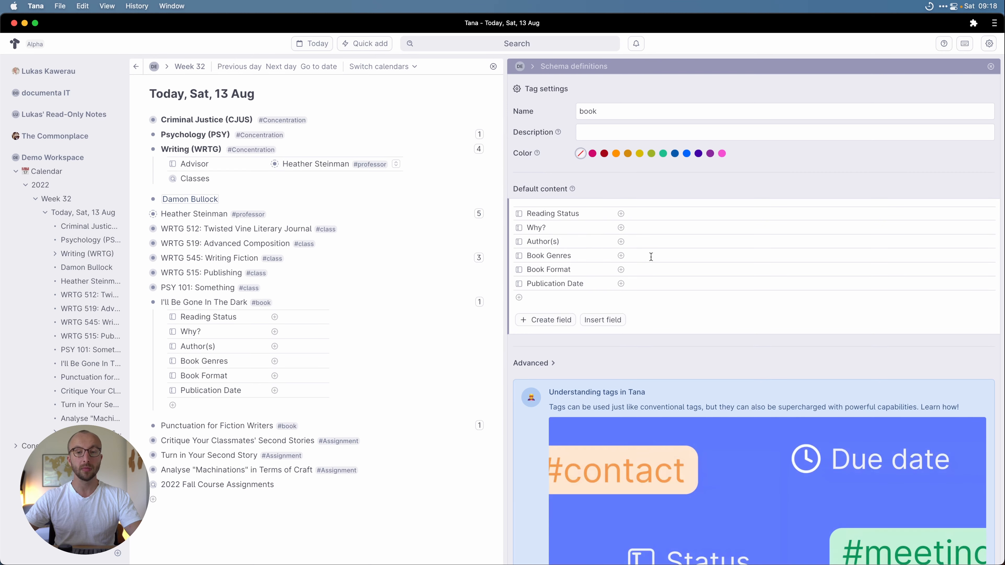
pyautogui.click(642, 240)
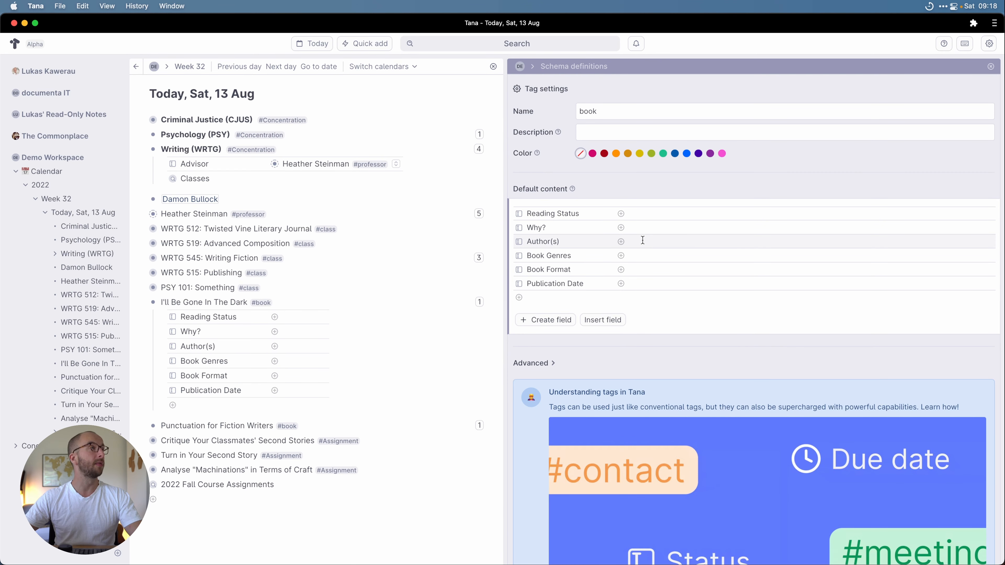
pyautogui.click(518, 241)
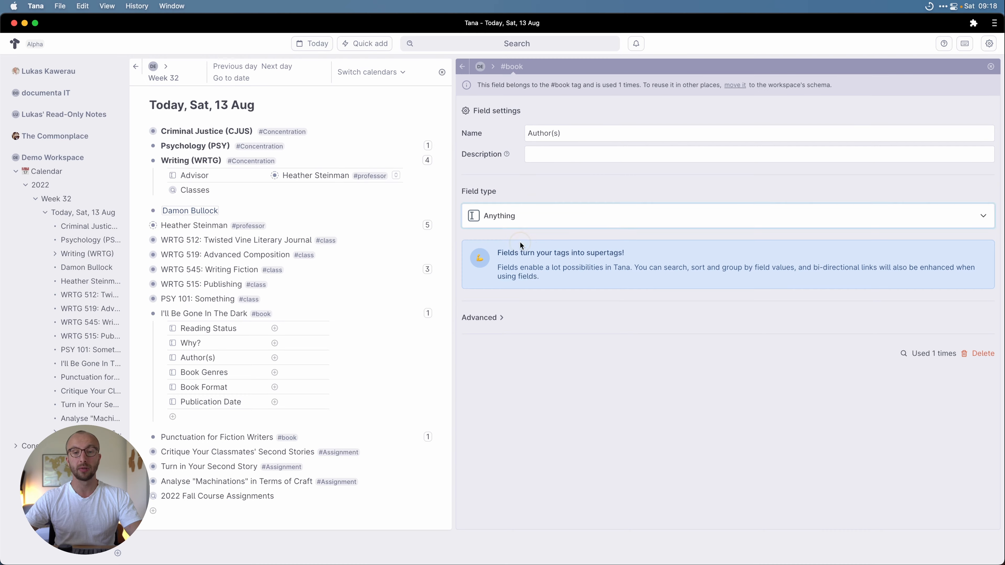
pyautogui.click(544, 226)
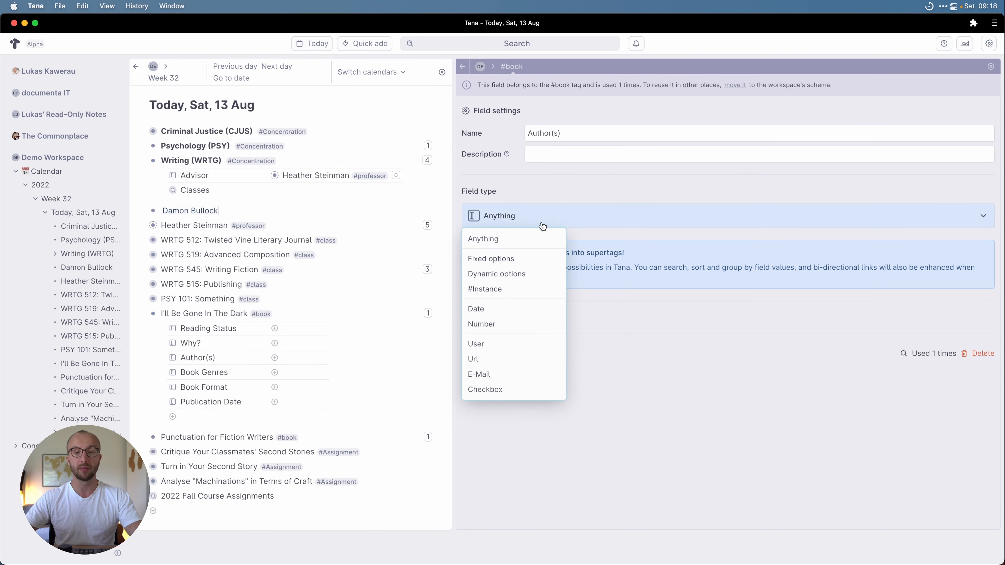
pyautogui.click(511, 288)
pyautogui.click(581, 243)
pyautogui.write('@')
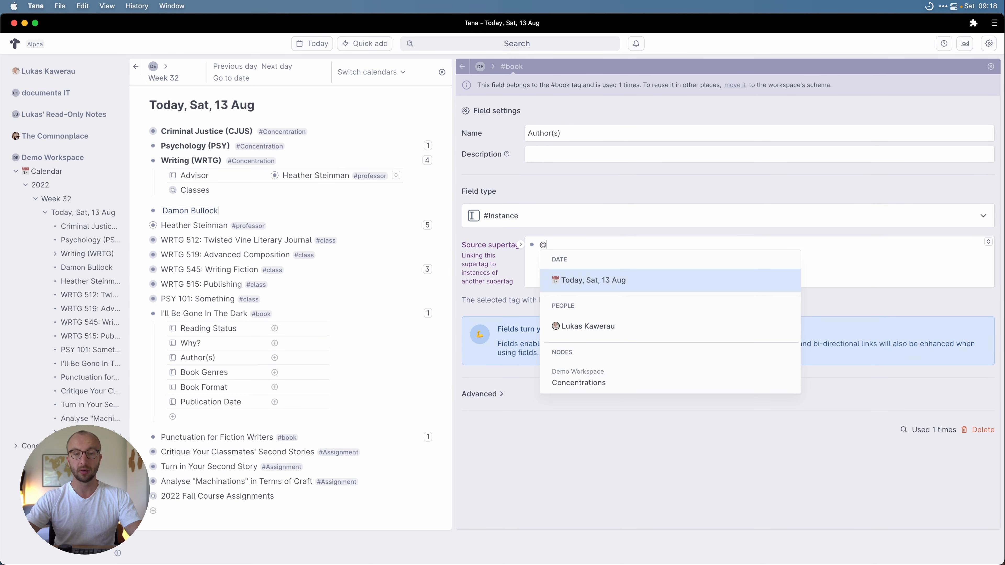
pyautogui.write('auth')
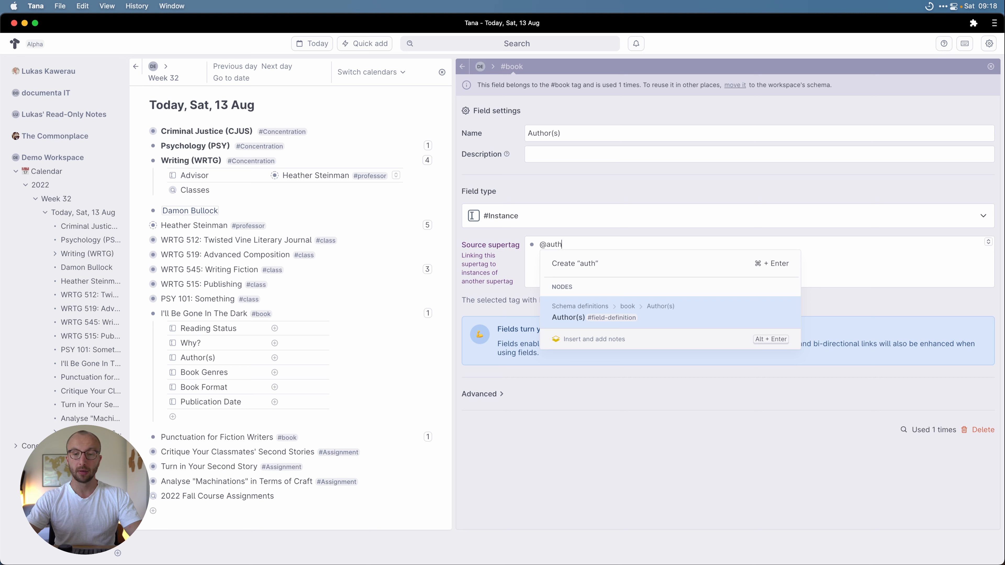
# Step: Add a top-level node for the book's author, tagged with a new #author supertag
pyautogui.press('BackSpace')
pyautogui.press('BackSpace')
pyautogui.press('BackSpace')
pyautogui.press('BackSpace')
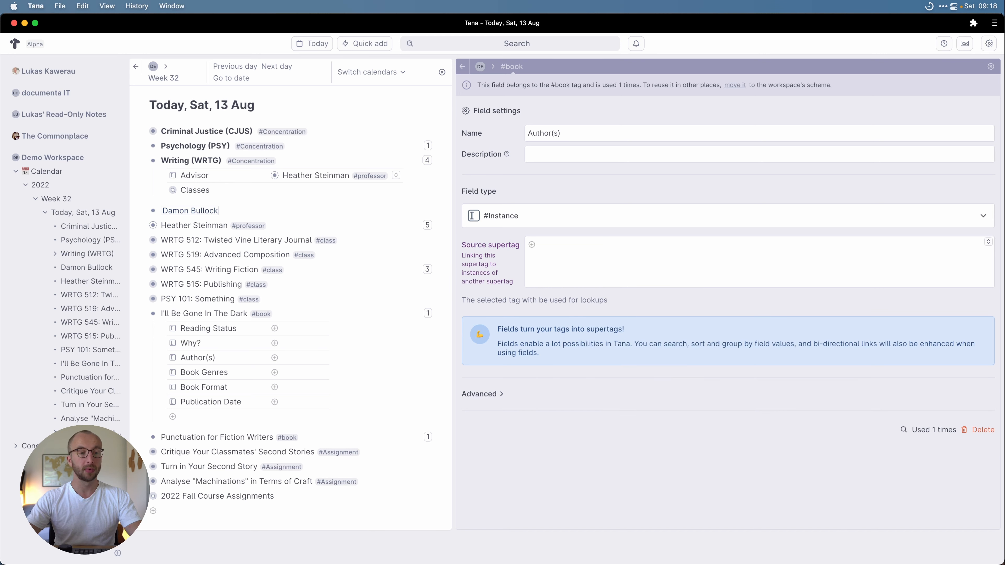
pyautogui.click(252, 416)
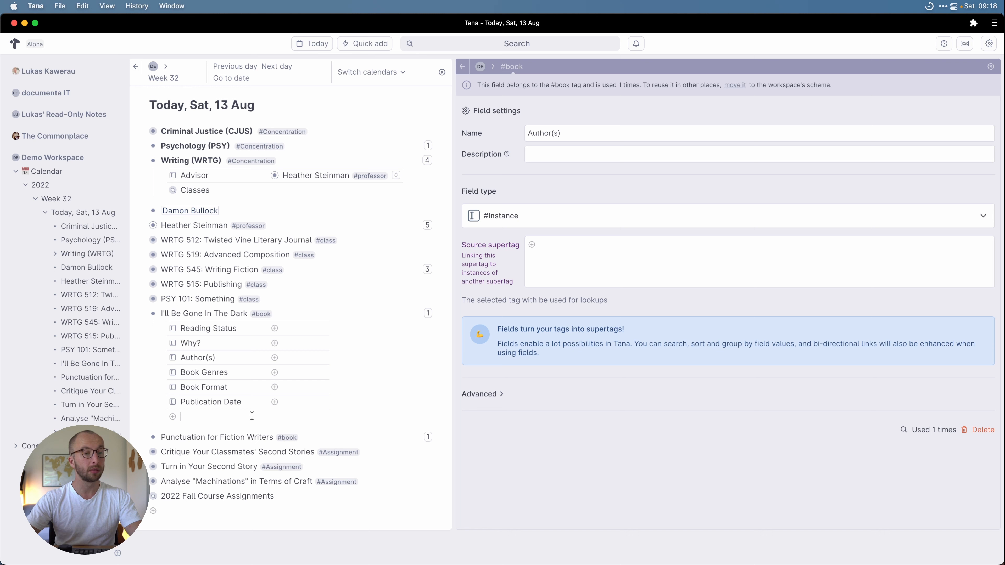
pyautogui.hotkey('shift', 'Tab')
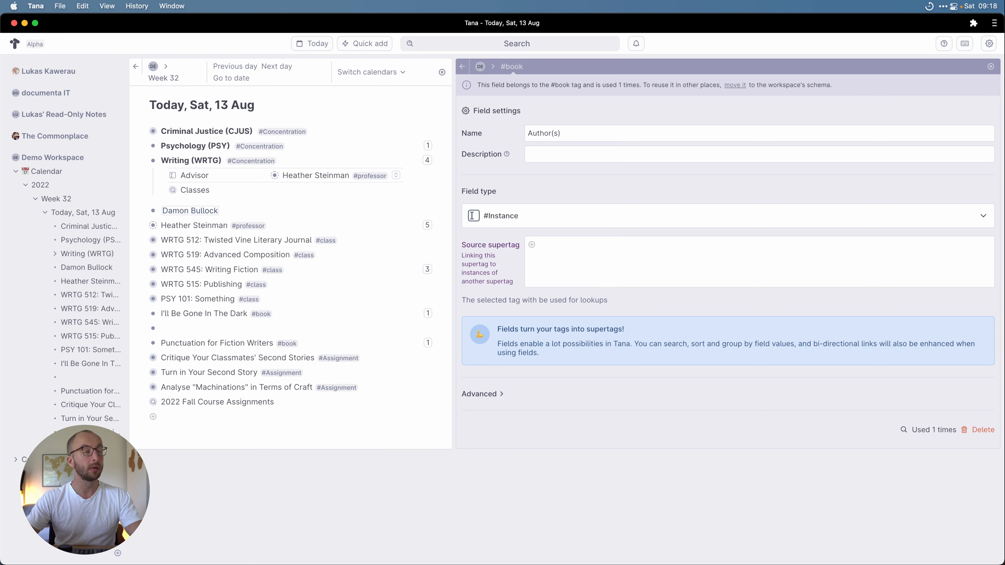
pyautogui.write('Michelle McNamara #author')
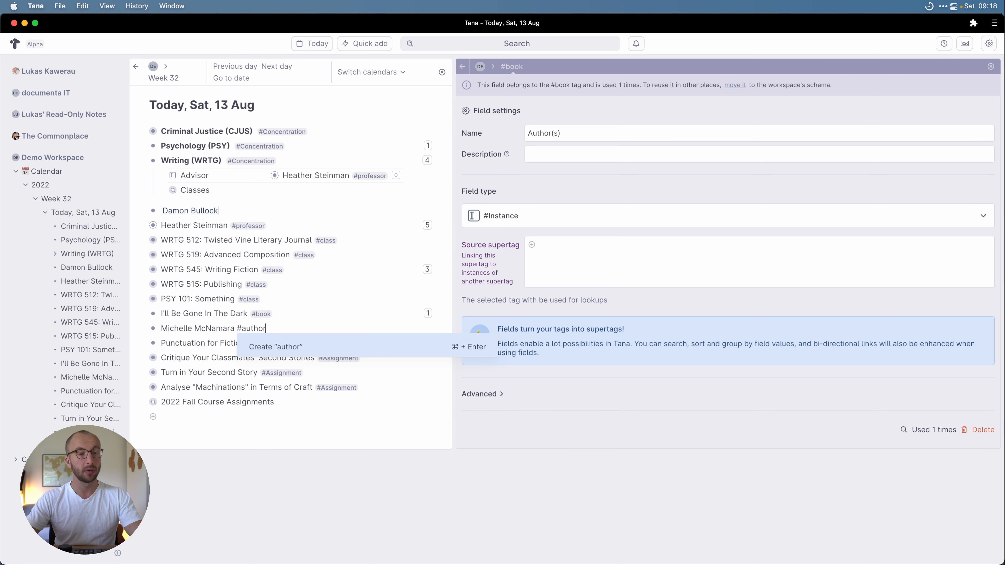
pyautogui.press('super+Return')
# Step: Set author as the Author(s) field's source supertag
pyautogui.click(544, 239)
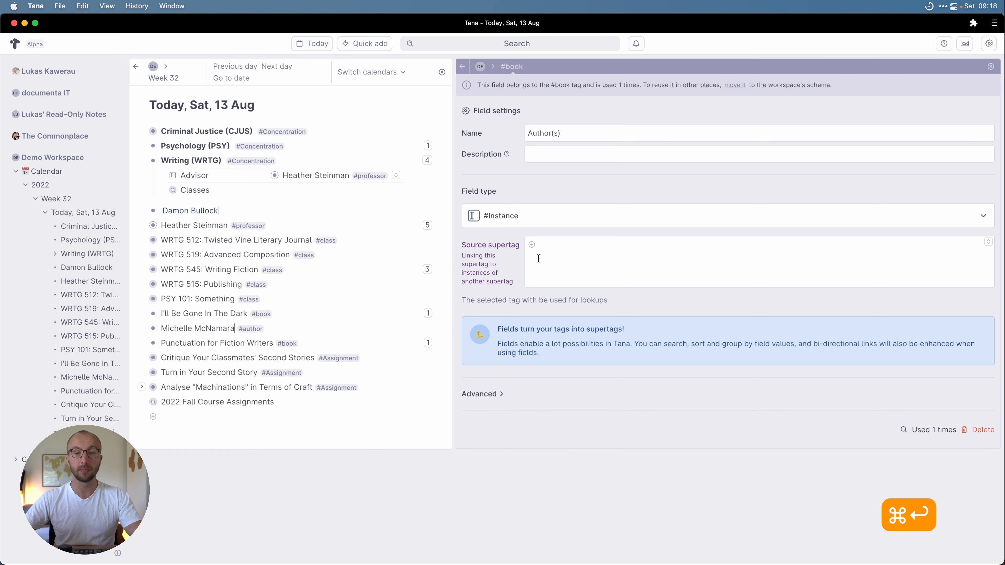
pyautogui.write('@author')
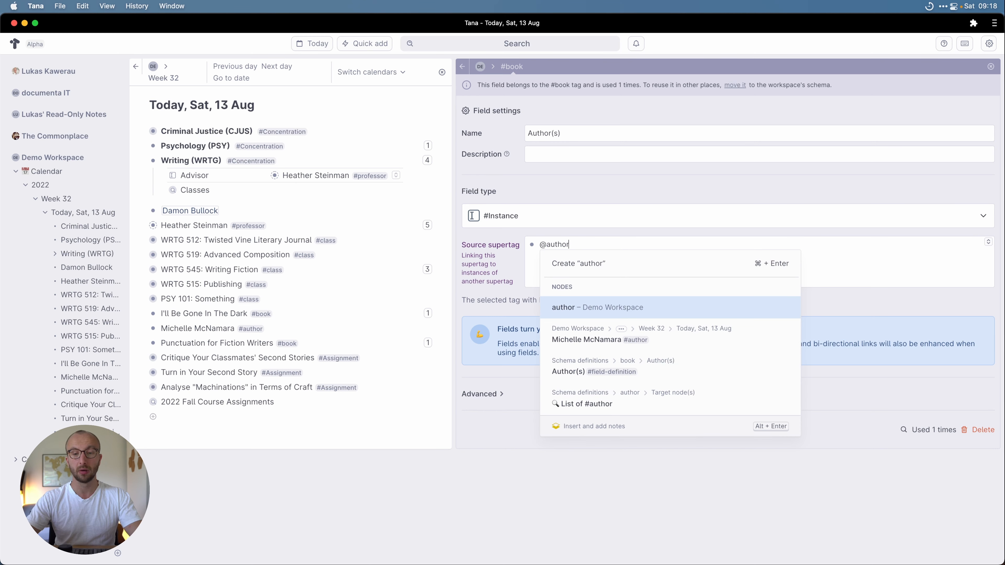
pyautogui.press('Return')
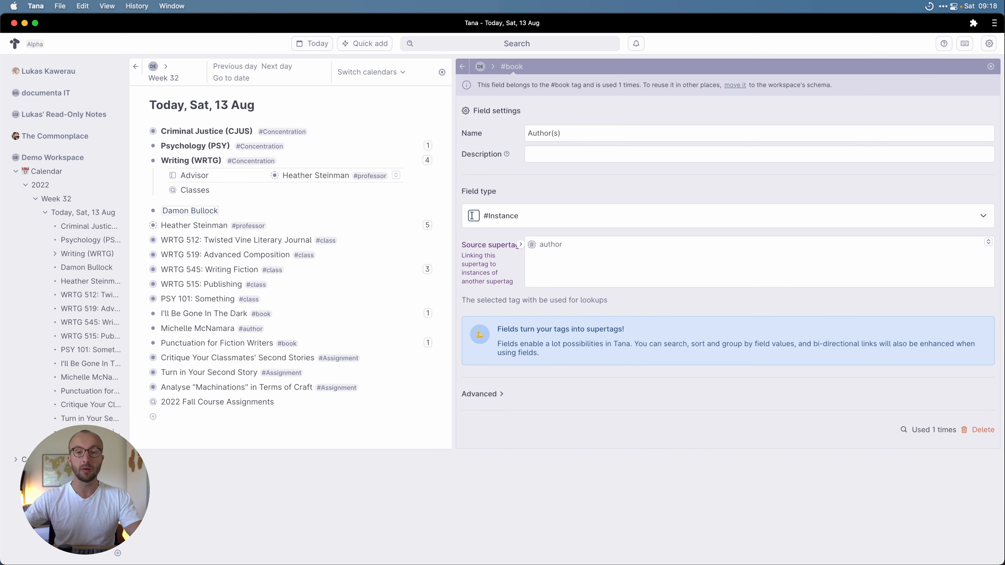
# Step: Make Book Format a fixed-options field offering Audiobook, eBook, Paperback and Hardcover
pyautogui.click(463, 66)
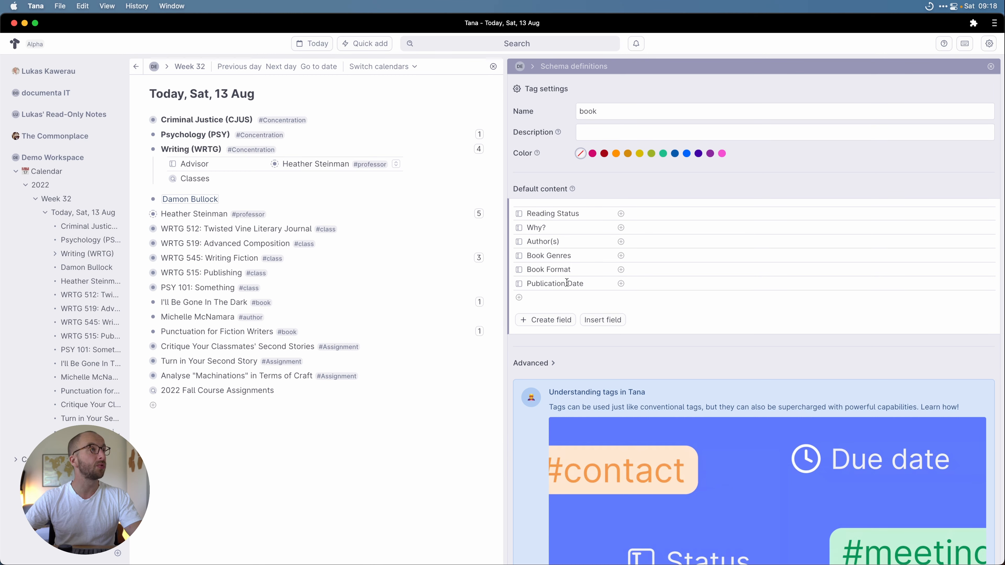
pyautogui.click(518, 270)
pyautogui.click(493, 216)
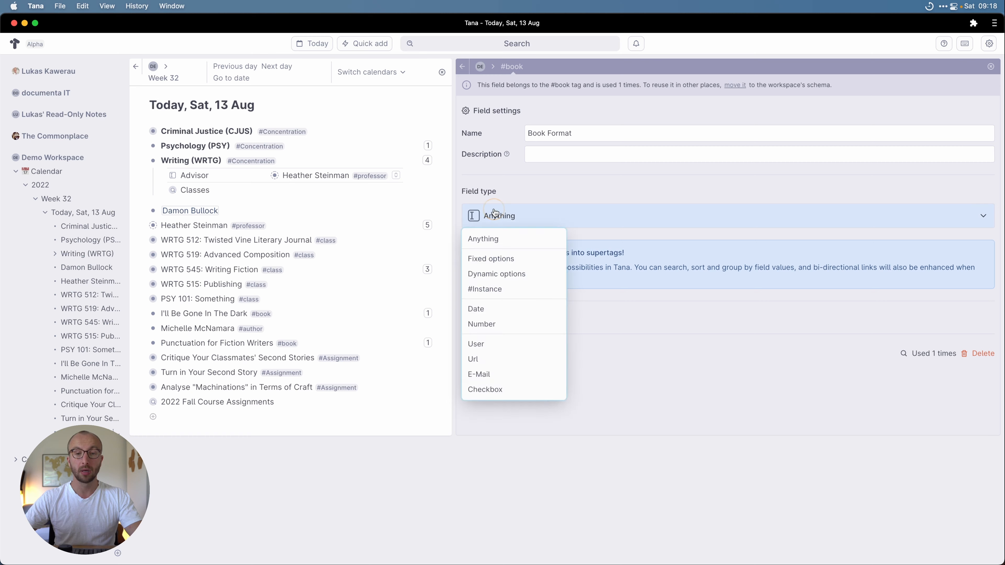
pyautogui.click(497, 260)
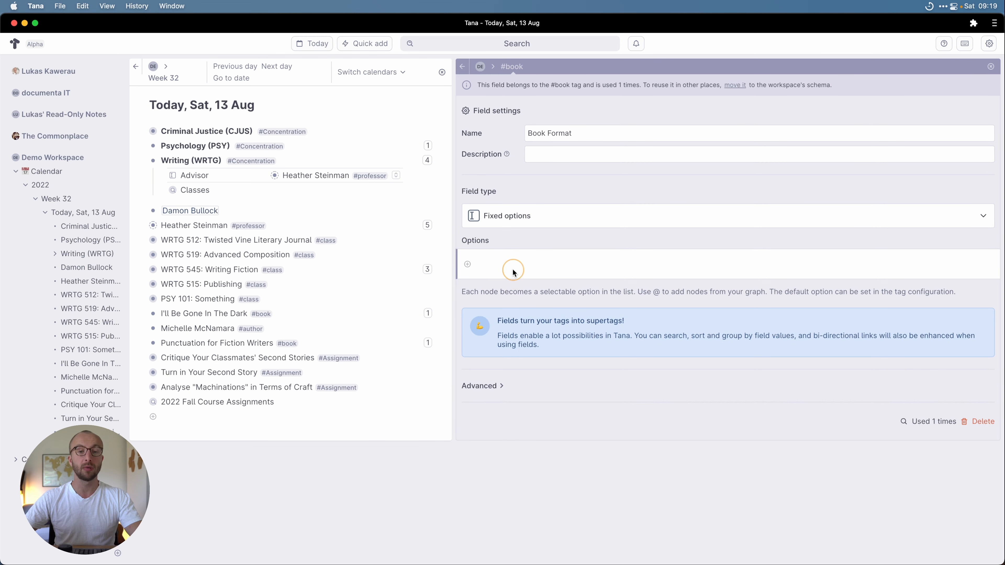
pyautogui.click(504, 265)
pyautogui.write('Audiobook')
pyautogui.press('Return')
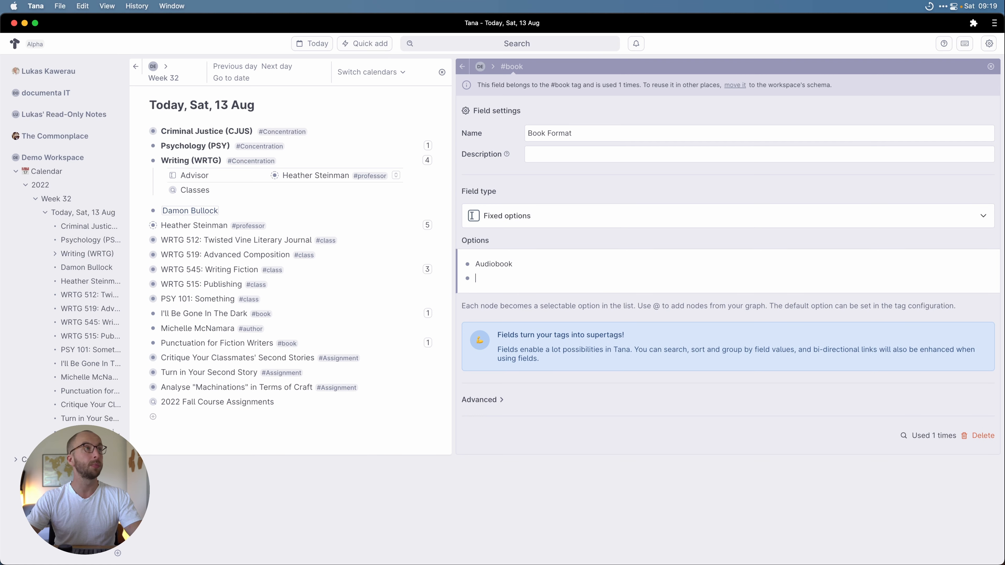
pyautogui.write('eBook')
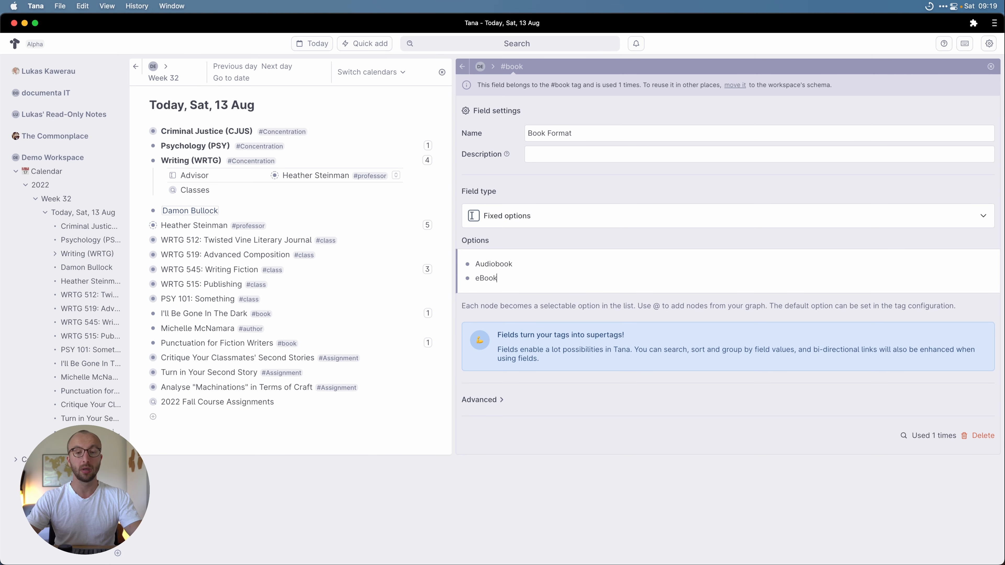
pyautogui.press('Return')
pyautogui.write('Paperback')
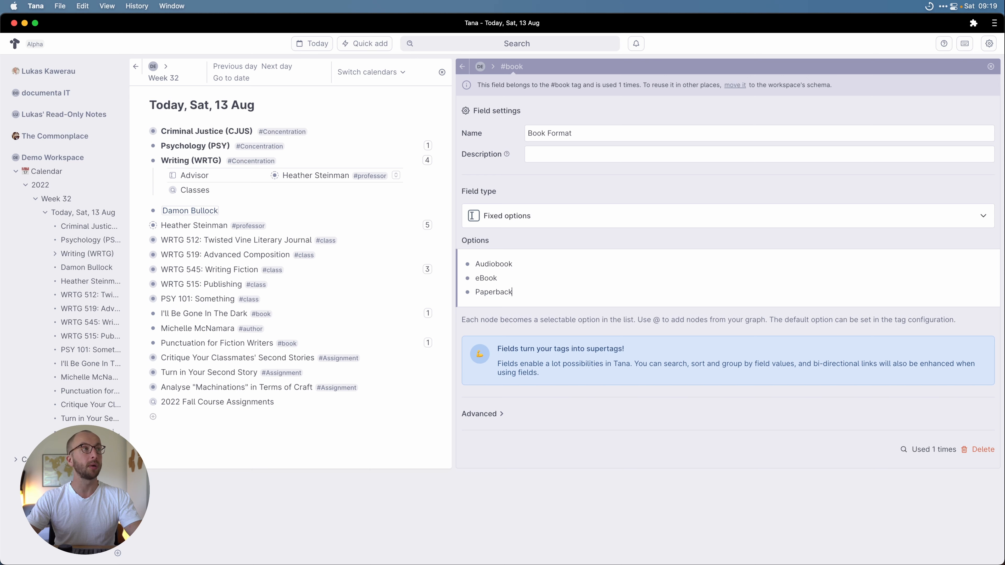
pyautogui.press('Return')
pyautogui.write('Hardcover')
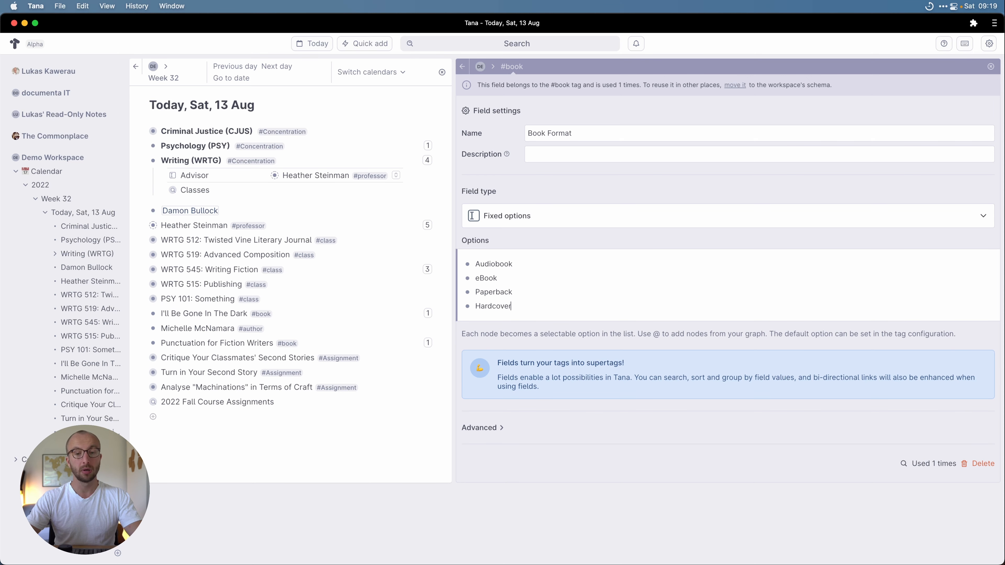
pyautogui.click(463, 67)
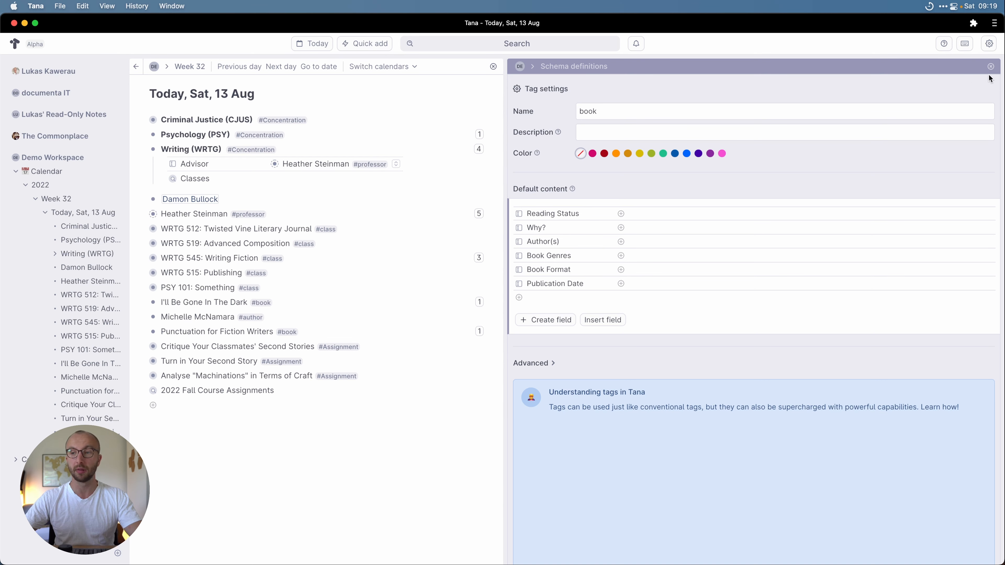
pyautogui.click(991, 66)
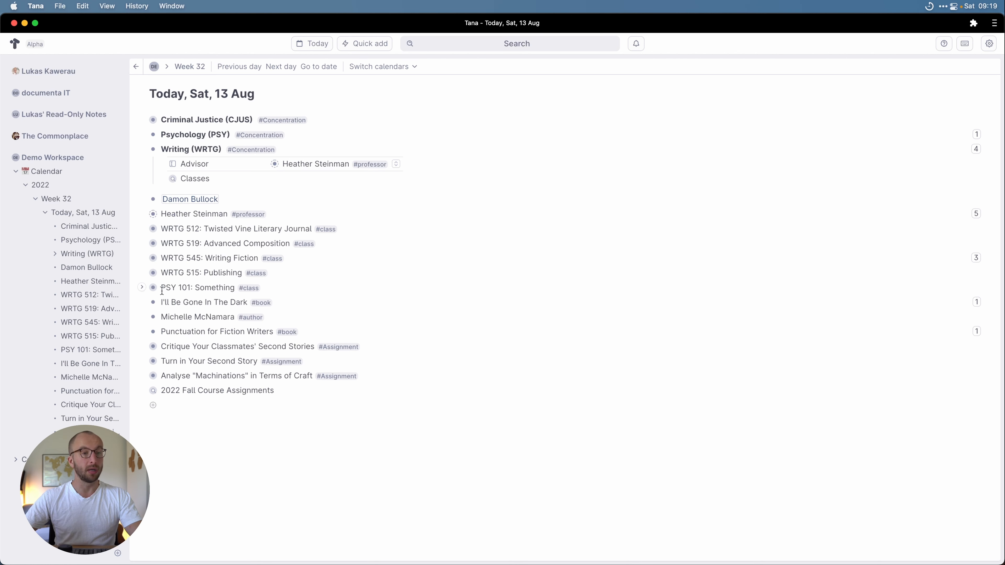
# Step: Expand I'll Be Gone In The Dark and set Reading Status Finished, Why? Required Reading
pyautogui.click(141, 302)
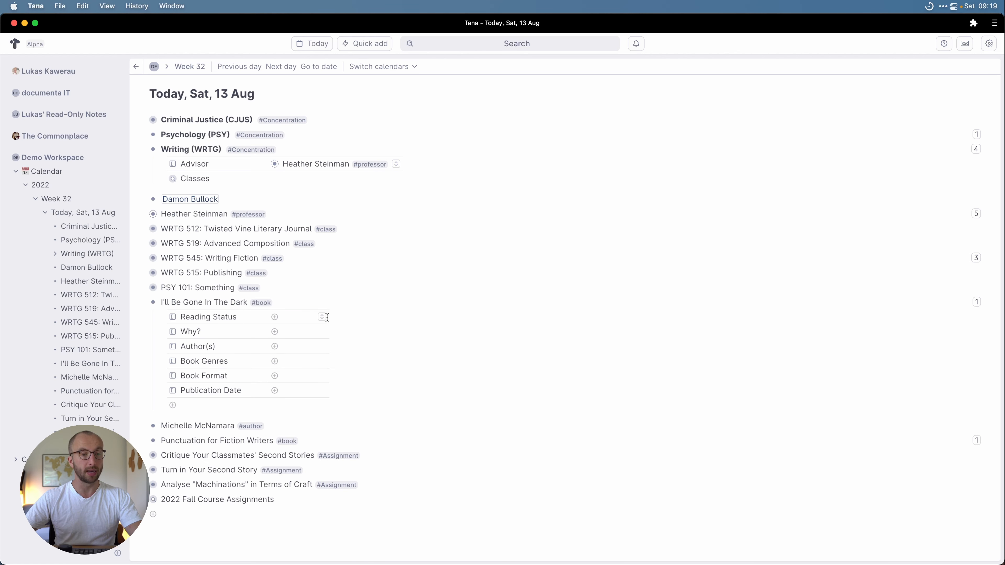
pyautogui.click(322, 313)
pyautogui.click(300, 366)
pyautogui.click(323, 331)
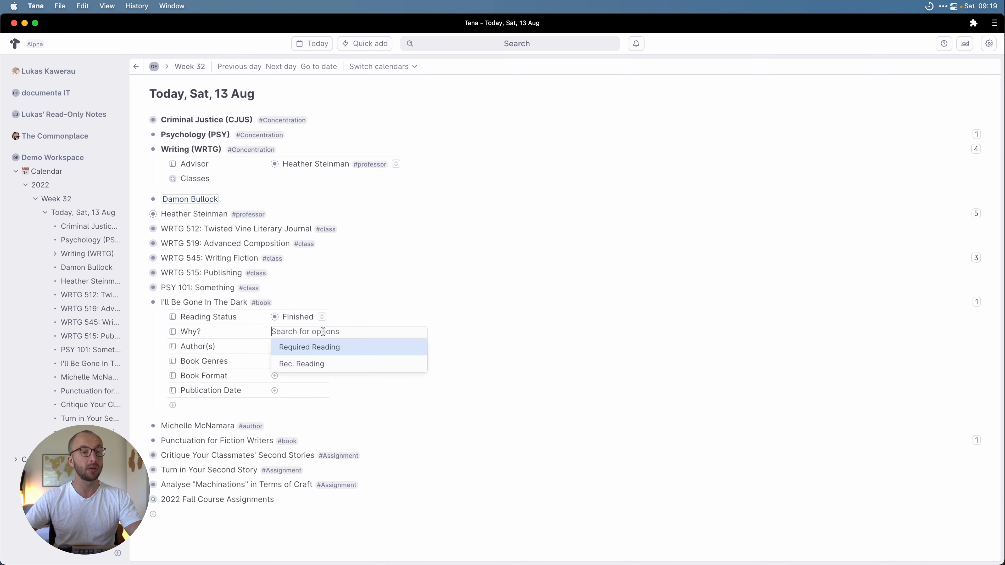
pyautogui.click(307, 348)
# Step: Pick the #author node as the book's Author(s) value
pyautogui.click(346, 344)
pyautogui.click(356, 346)
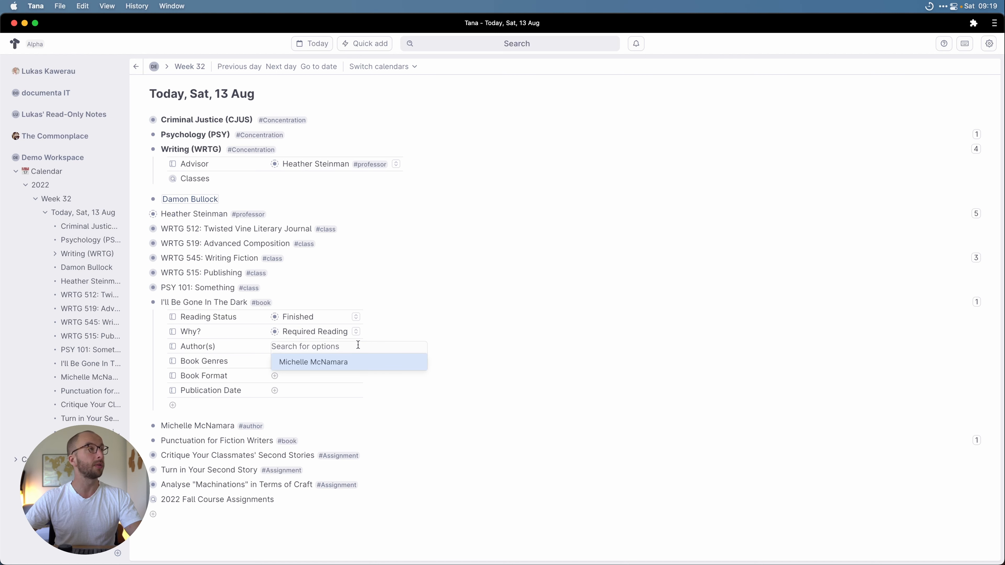
pyautogui.click(342, 362)
pyautogui.click(341, 362)
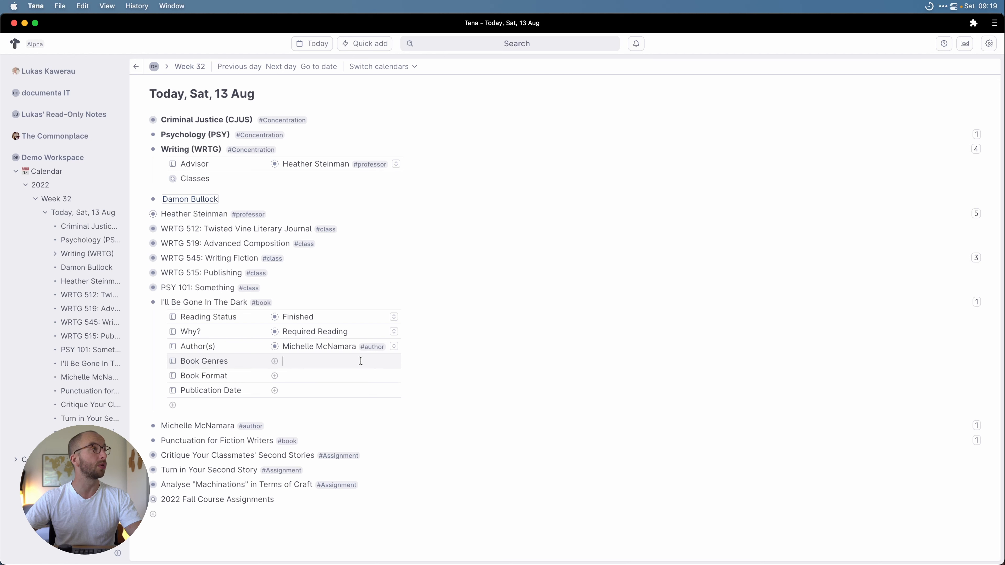
# Step: Add Nonfiction to Book Genres and undo an accidental #Autobiography/Biography tag
pyautogui.write('@Non')
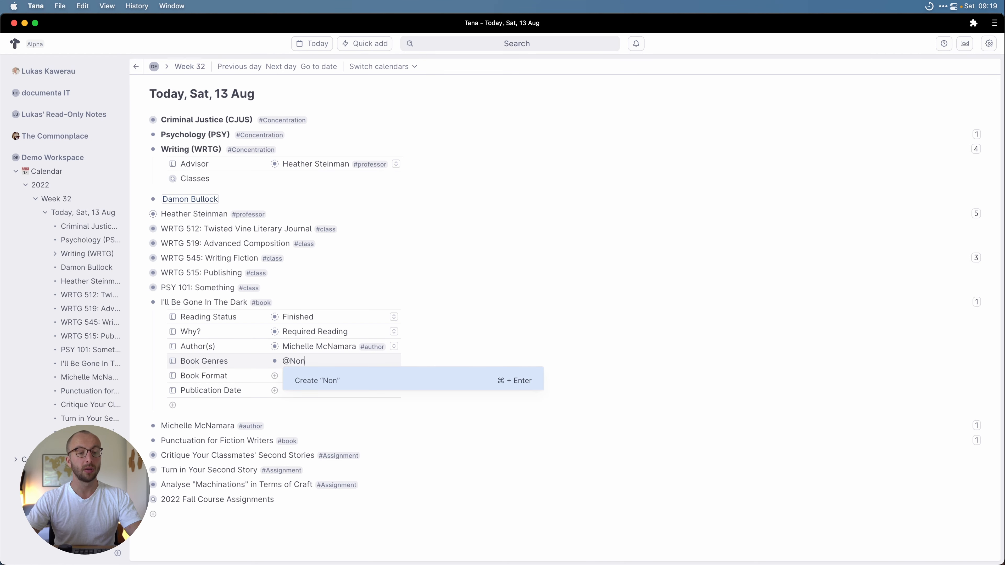
pyautogui.write('fiction')
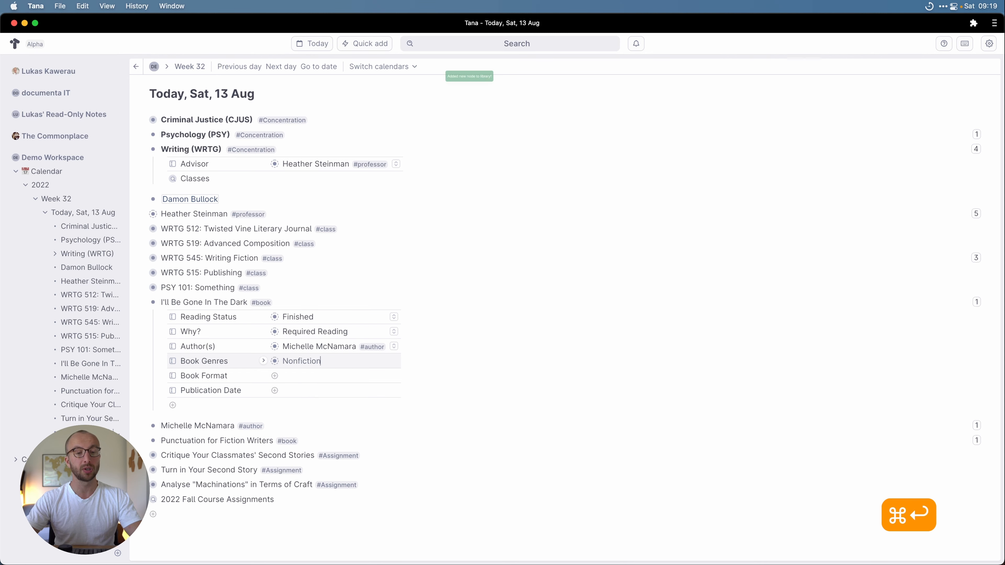
pyautogui.press('super+Return')
pyautogui.write('#')
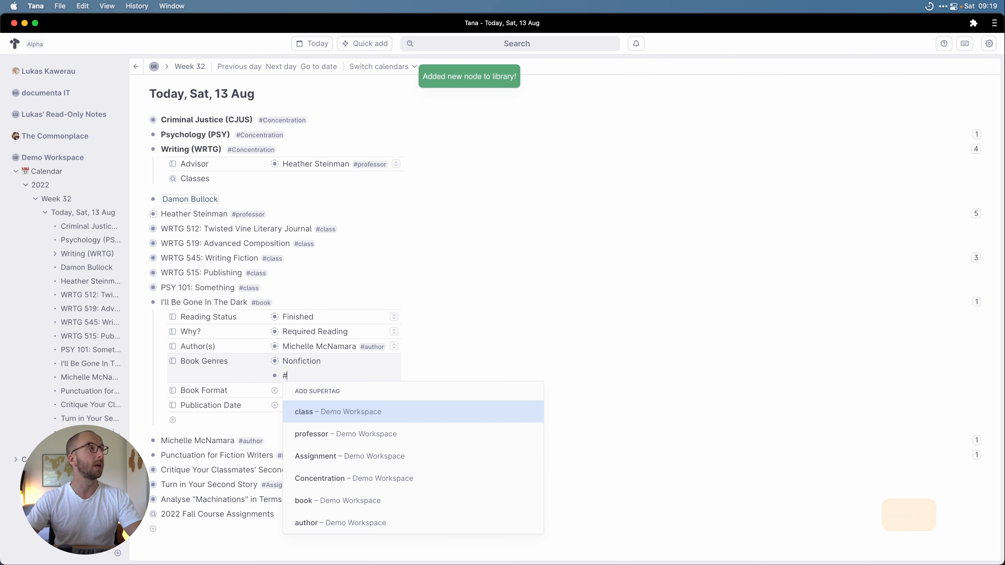
pyautogui.write('Autobiography')
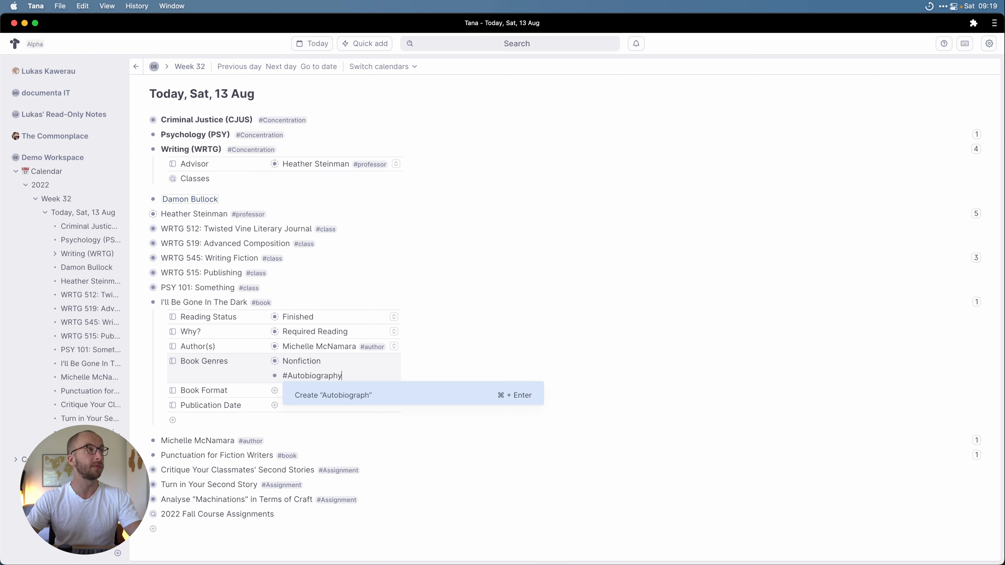
pyautogui.write('/Biograph')
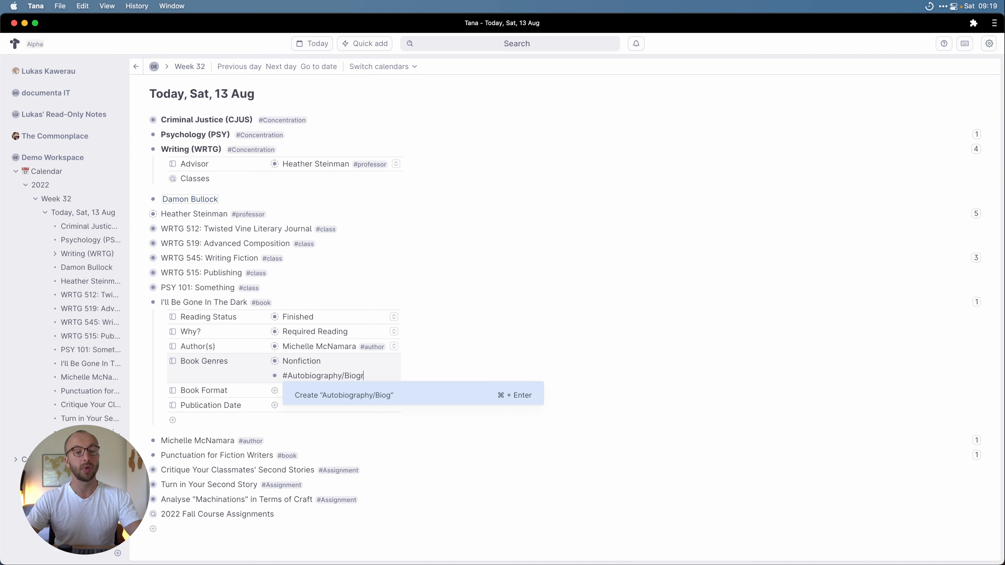
pyautogui.press('super+Return')
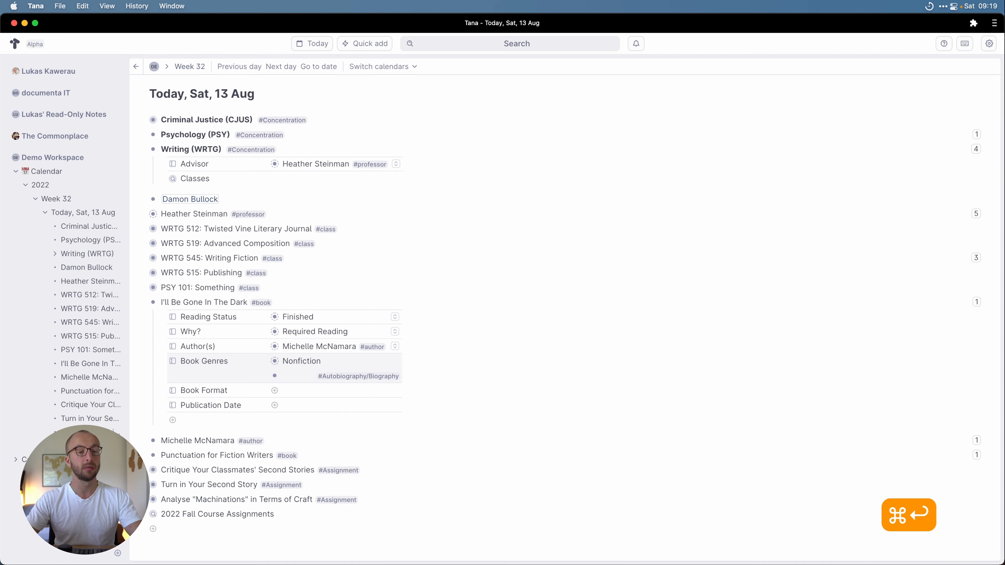
pyautogui.press('super+z')
pyautogui.press('super+a')
pyautogui.press('BackSpace')
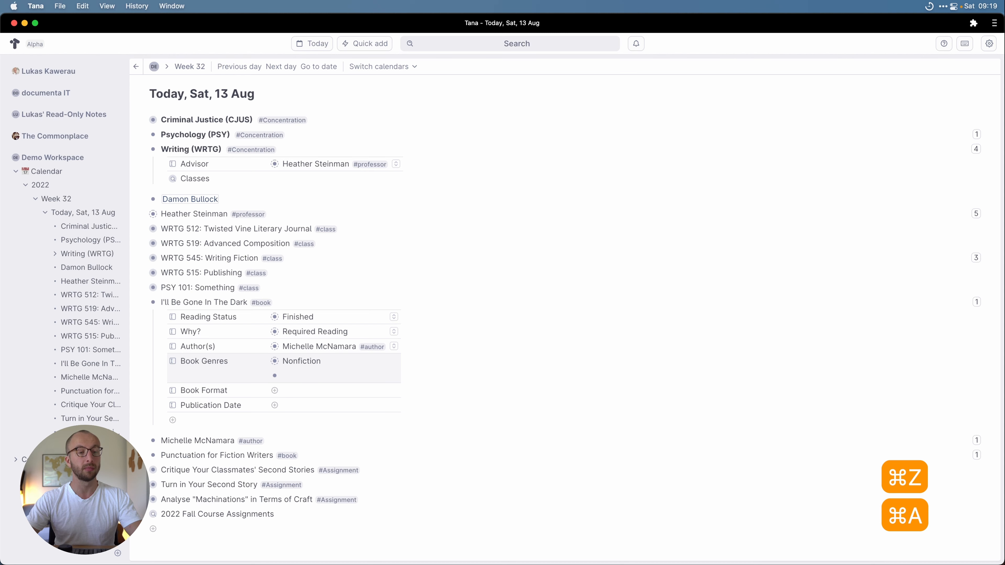
# Step: Create Autobiography/Biography, True Crime and History as new genre nodes
pyautogui.write('@Autobiography/')
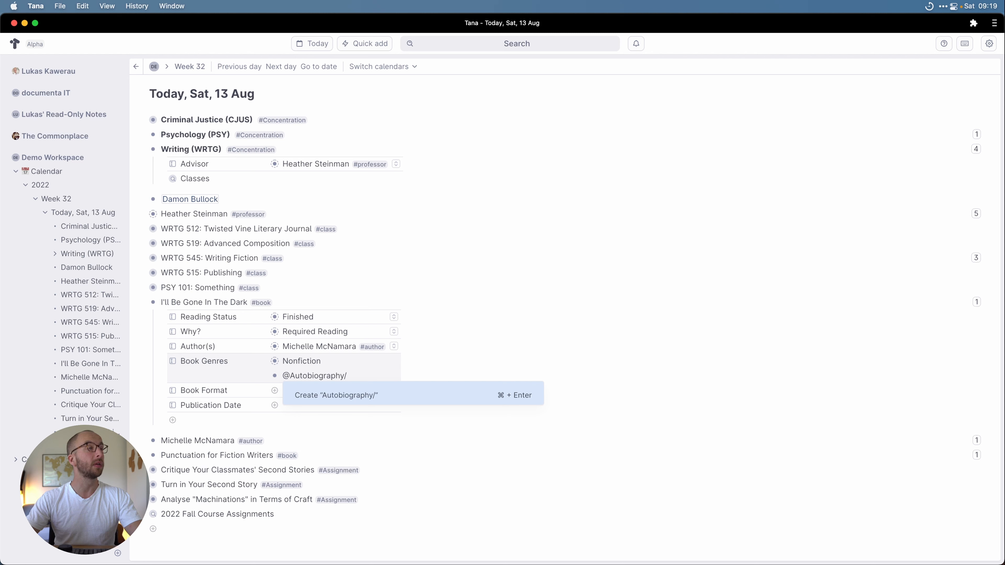
pyautogui.write('y')
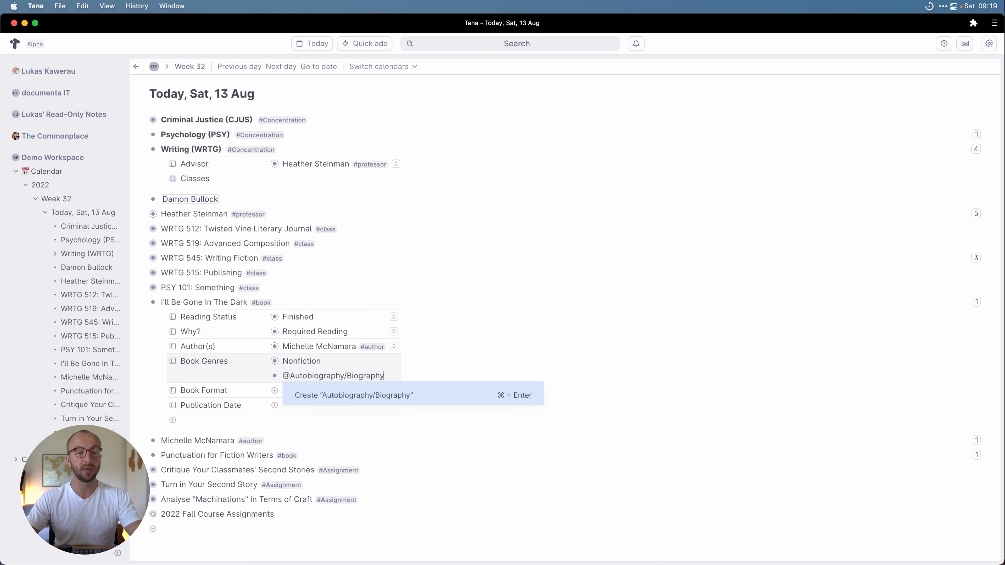
pyautogui.press('super+Return')
pyautogui.write('@')
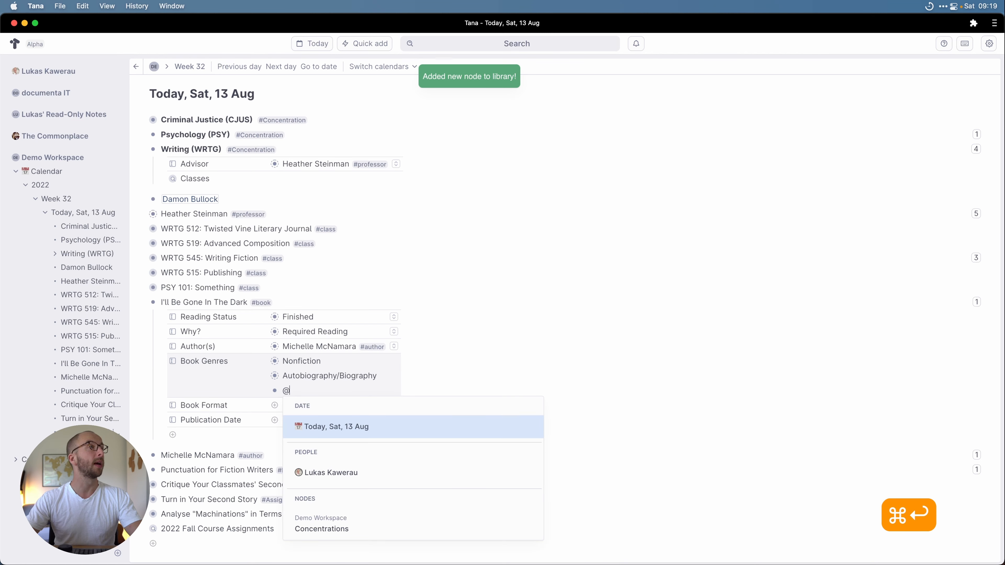
pyautogui.write('True Crime')
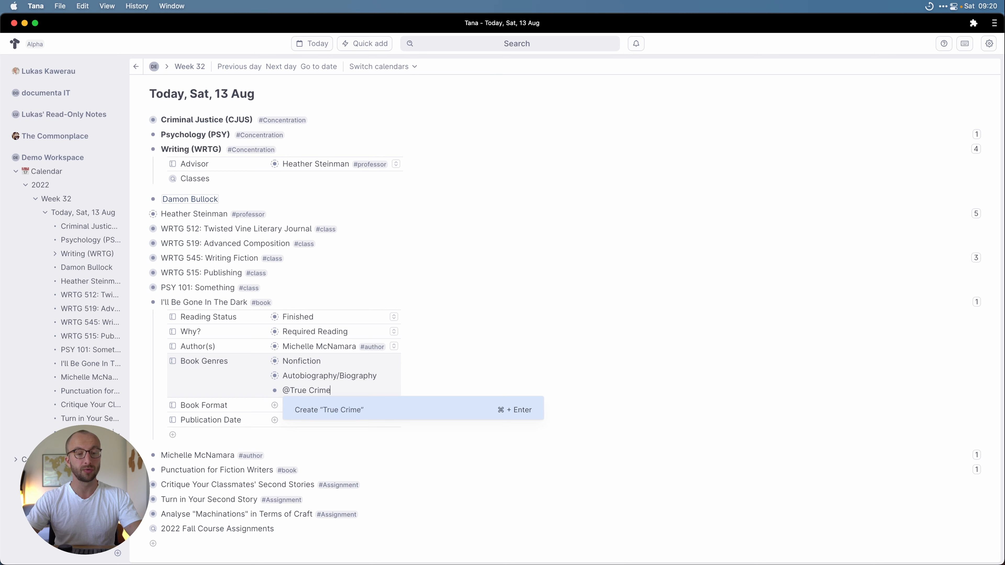
pyautogui.press('super+Return')
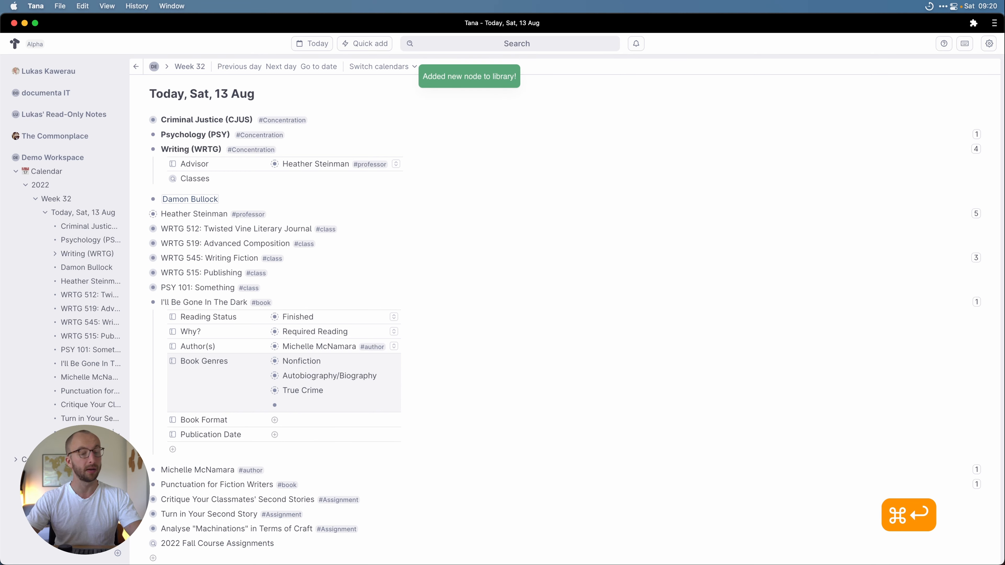
pyautogui.write('@History')
pyautogui.press('super+Return')
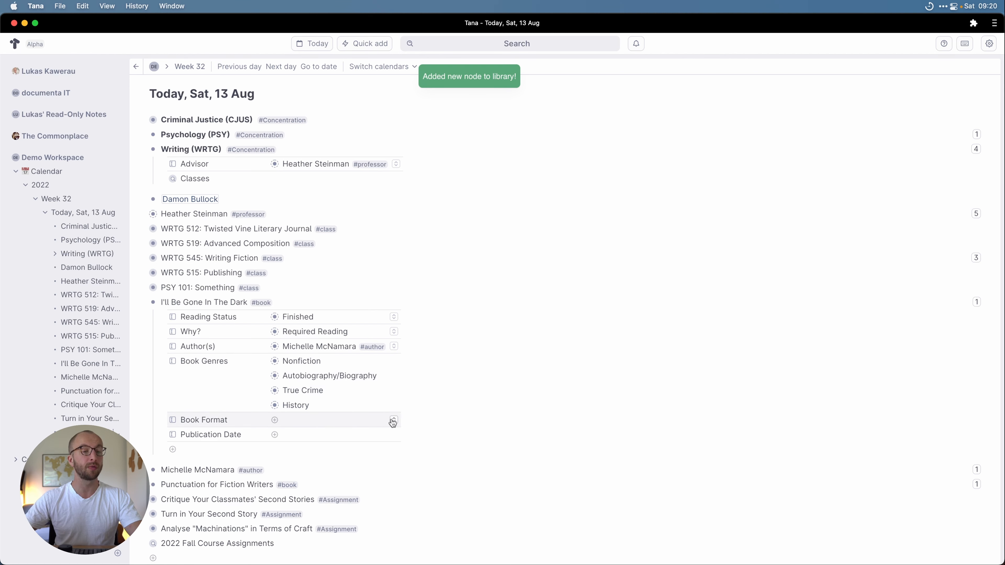
# Step: Choose Audiobook from the Book Format options for I'll Be Gone In The Dark
pyautogui.click(392, 422)
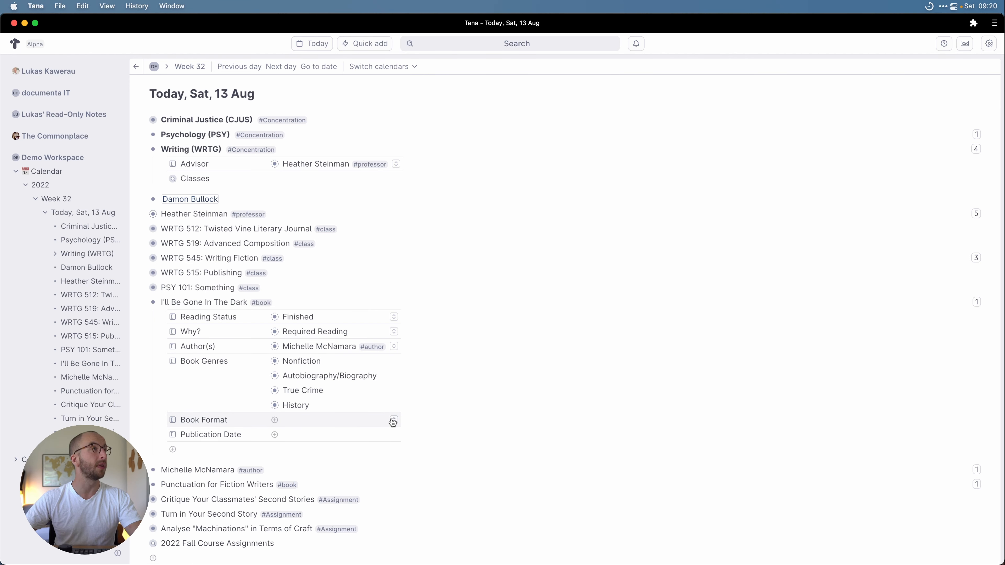
pyautogui.click(393, 421)
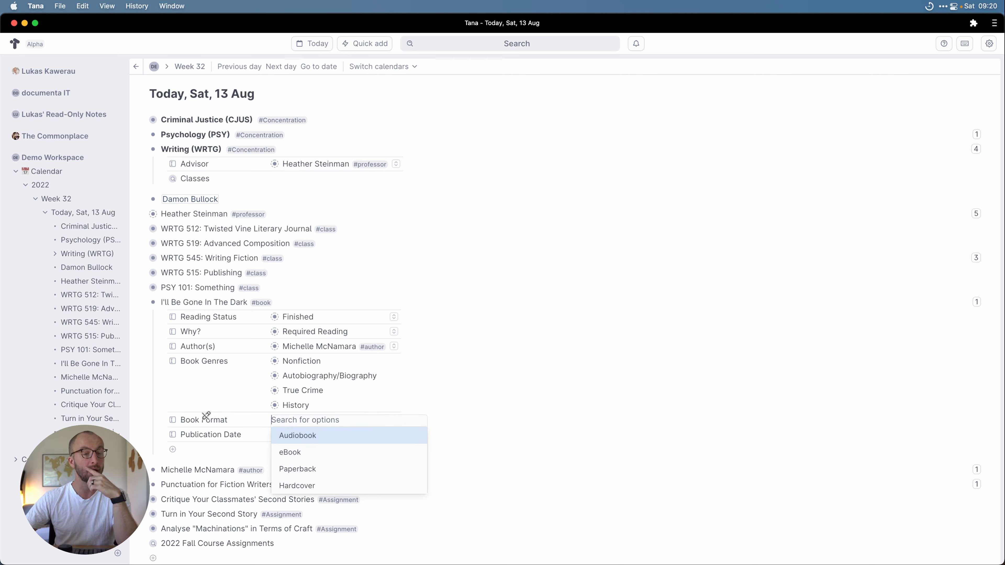
pyautogui.click(306, 437)
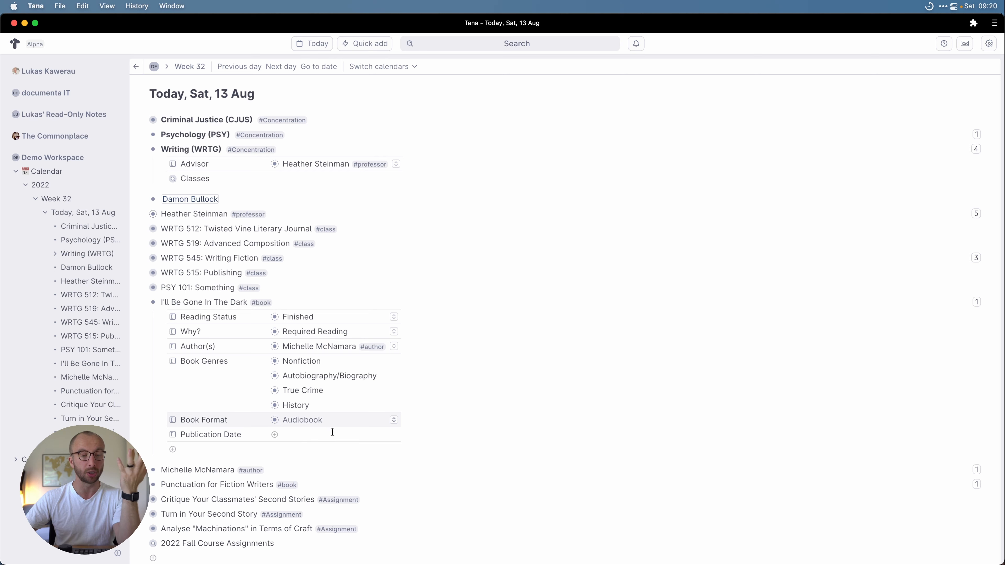
pyautogui.click(262, 307)
# Step: Change the #book tag's Book Format field type to Anything
pyautogui.click(295, 349)
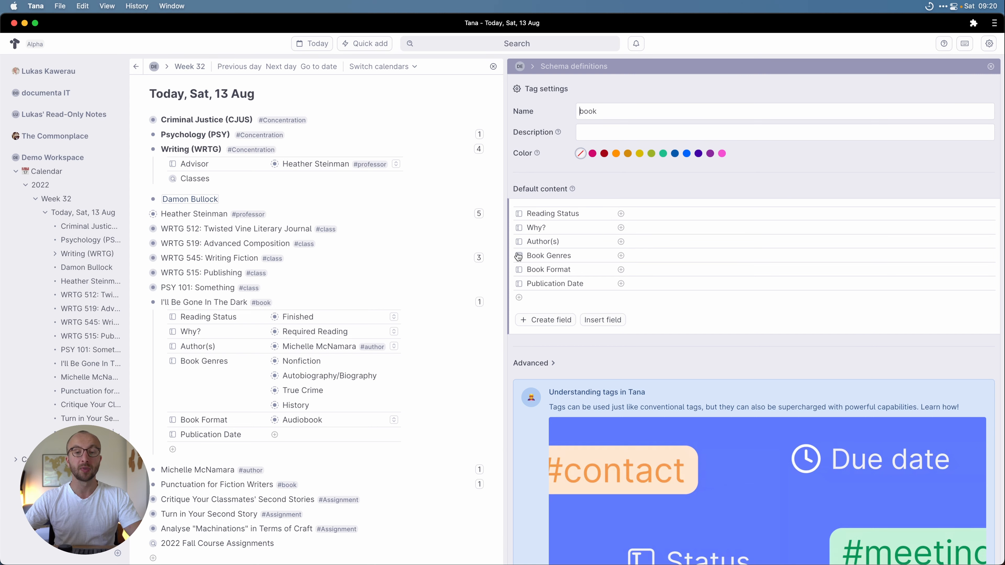
pyautogui.click(519, 269)
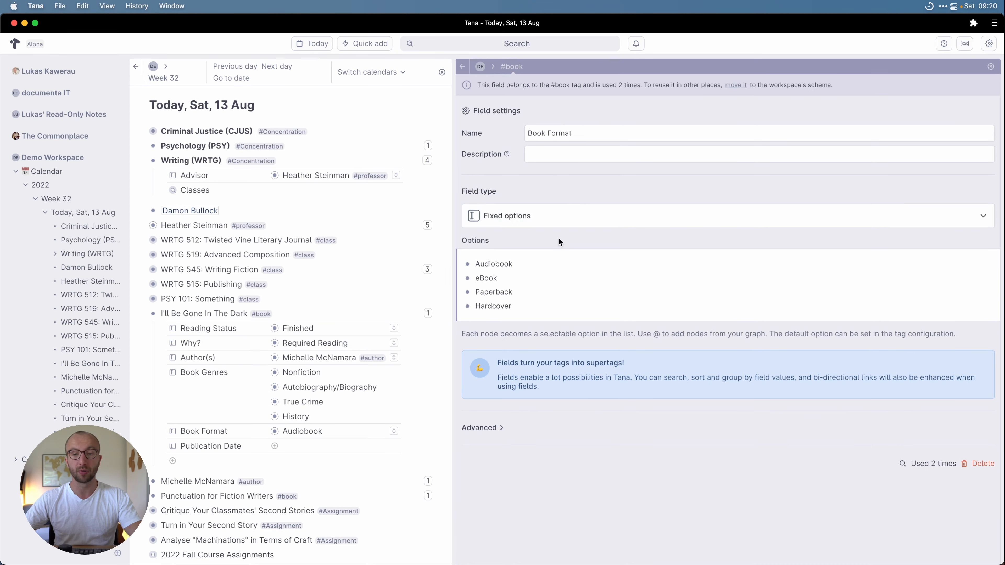
pyautogui.click(537, 219)
pyautogui.click(514, 229)
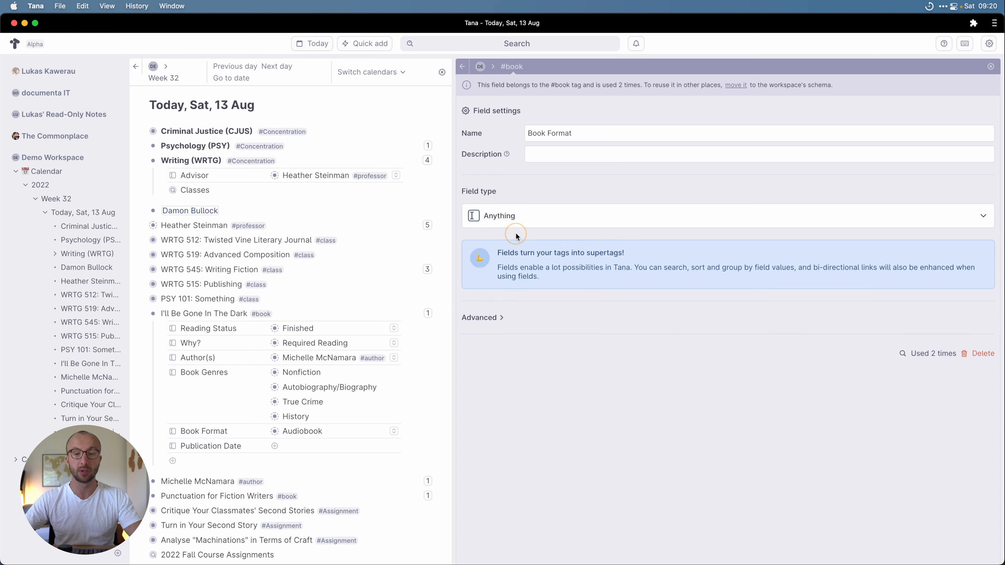
pyautogui.click(463, 68)
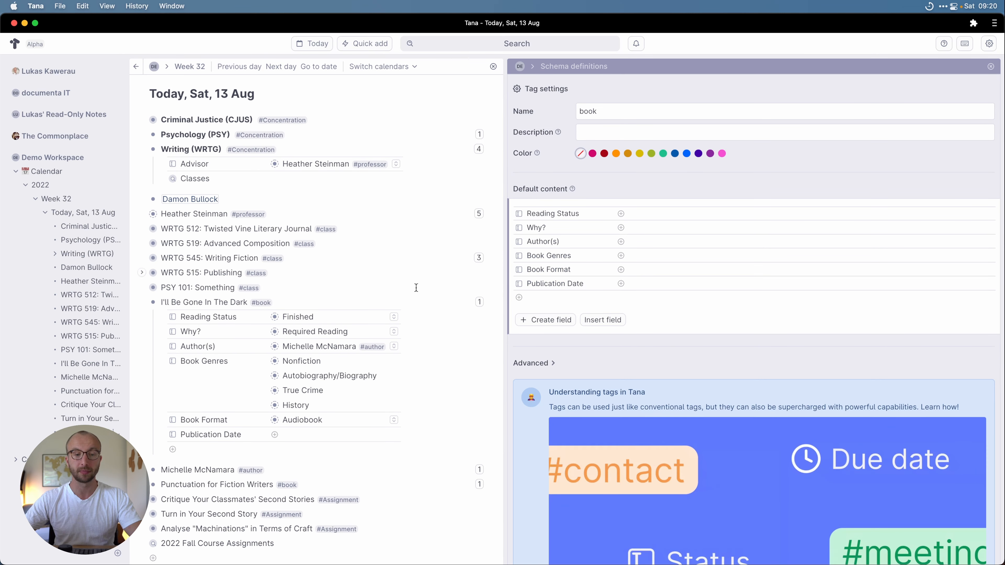
# Step: Delete the Audiobook value so the book's Book Format is empty
pyautogui.click(353, 421)
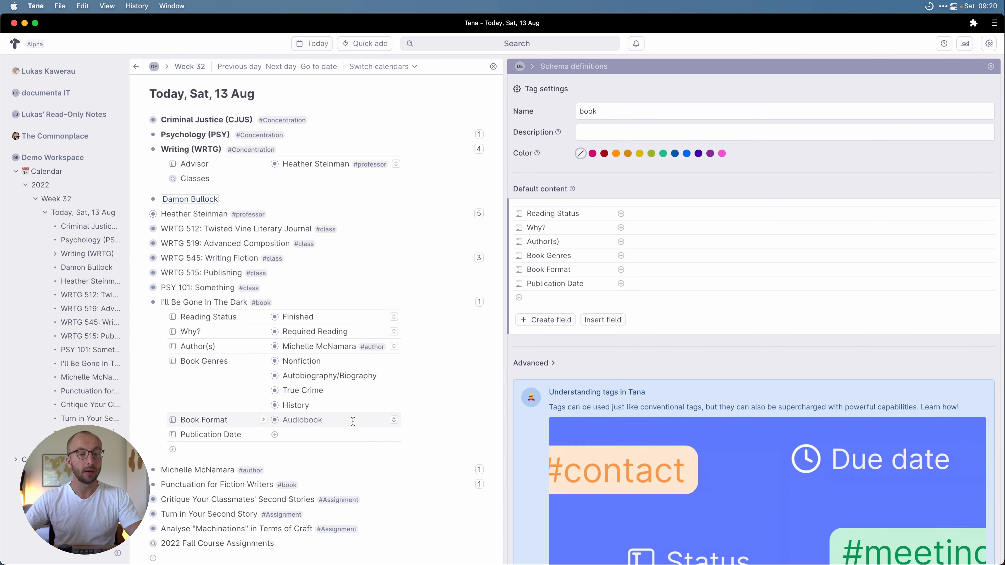
pyautogui.rightClick(276, 421)
pyautogui.click(326, 551)
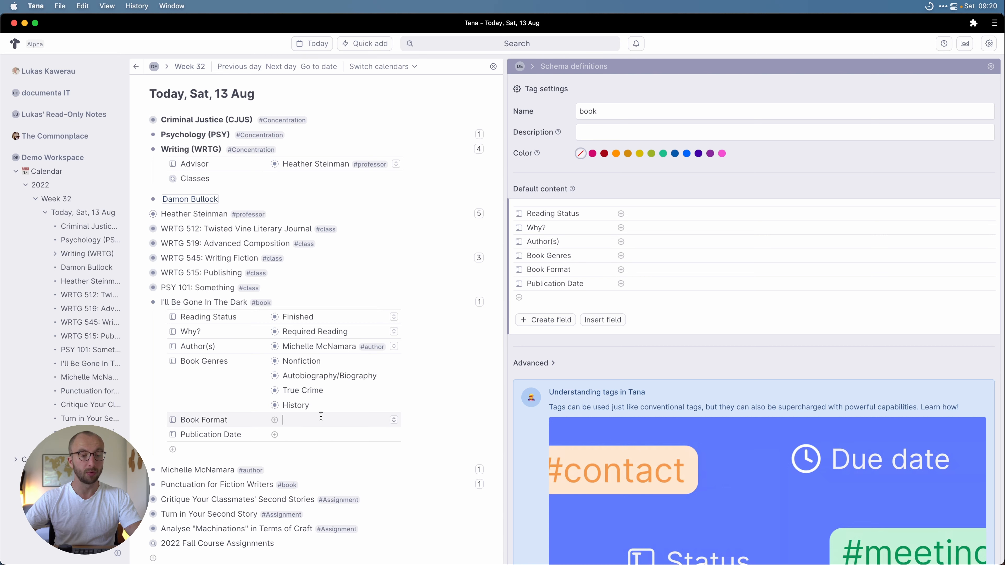
pyautogui.click(144, 303)
pyautogui.click(142, 302)
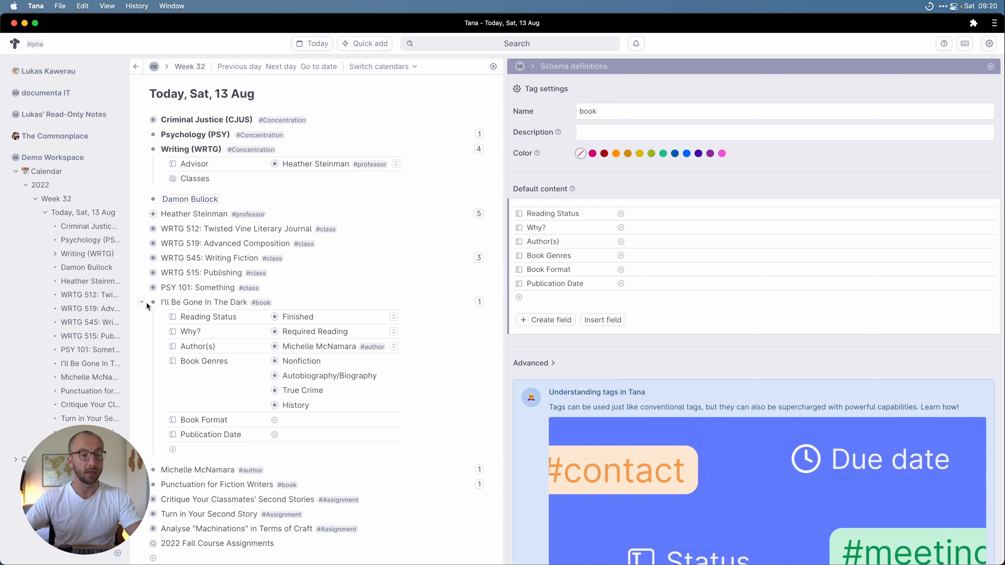
pyautogui.click(321, 418)
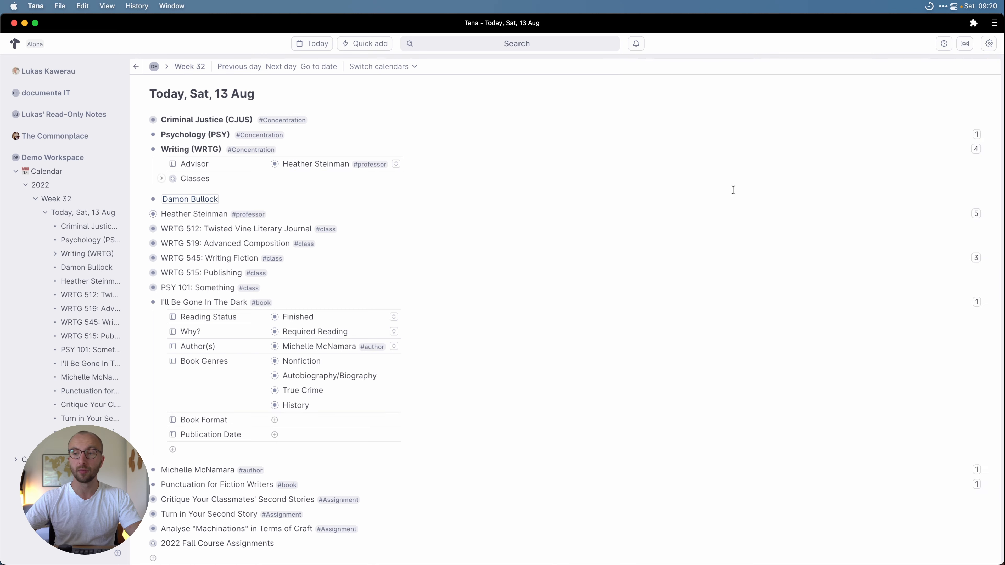
pyautogui.click(990, 66)
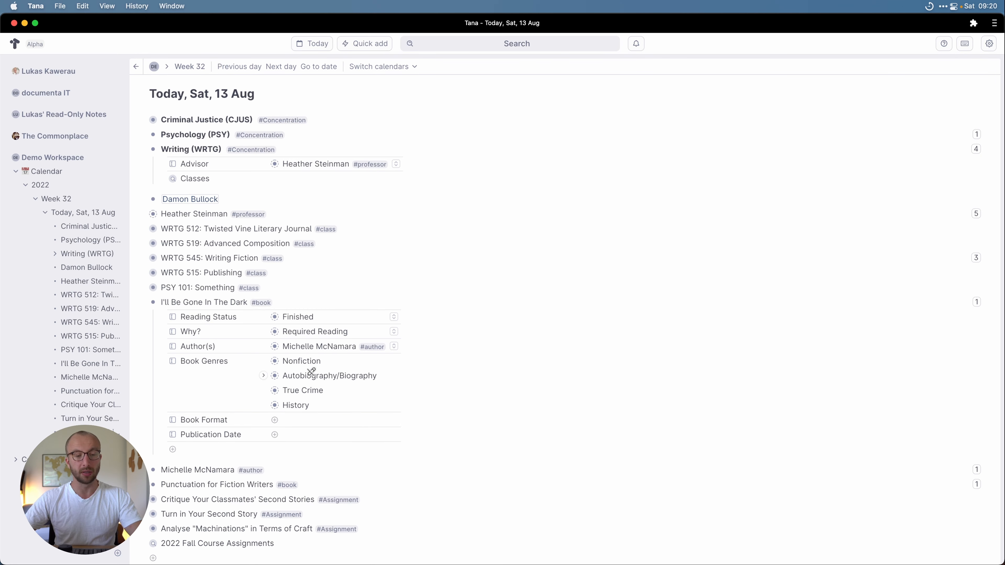
# Step: Enter 2019 as Publication Date and expand Punctuation for Fiction Writers' fields
pyautogui.click(313, 439)
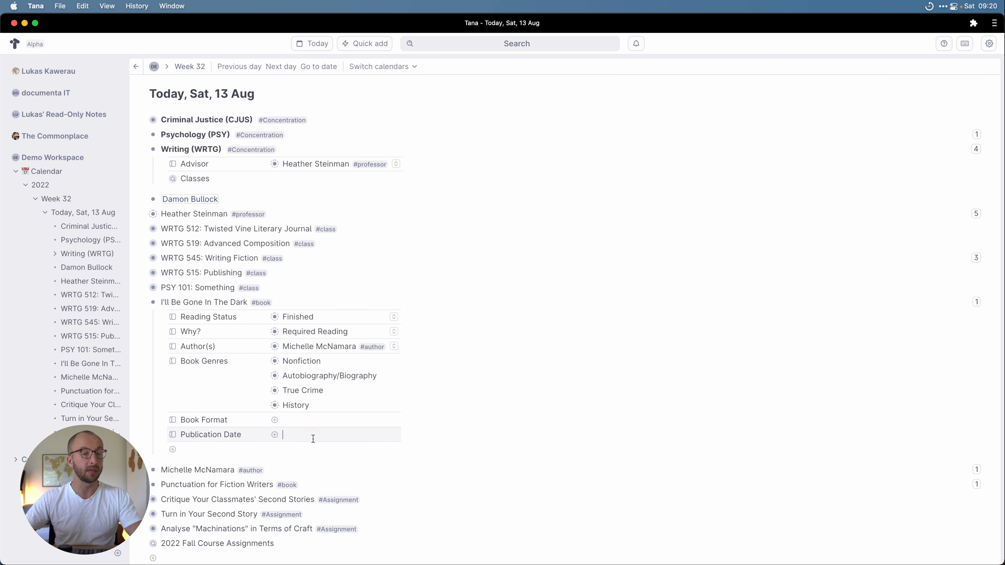
pyautogui.write('2019')
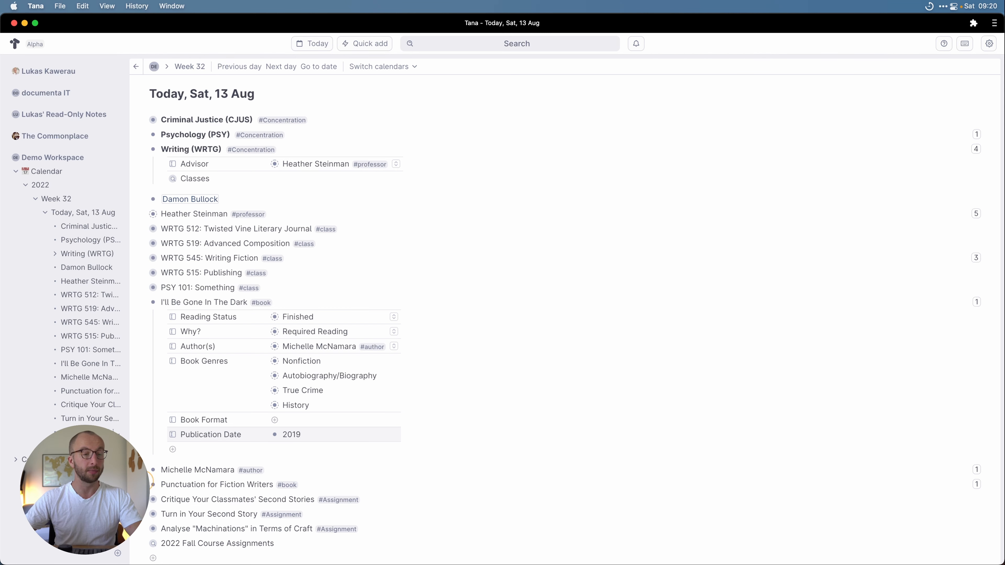
pyautogui.click(144, 482)
pyautogui.scroll(-2, 280, 505)
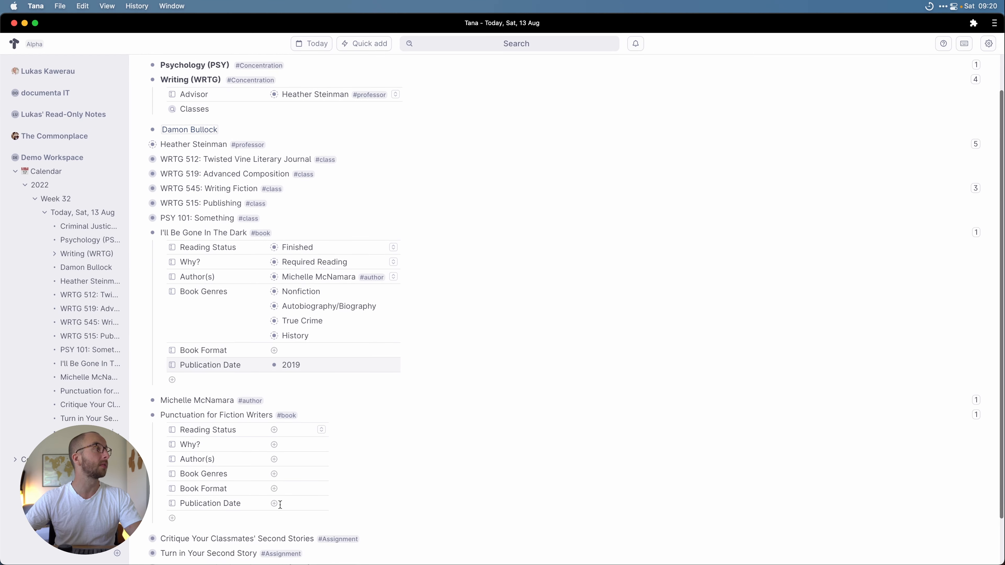
pyautogui.click(320, 429)
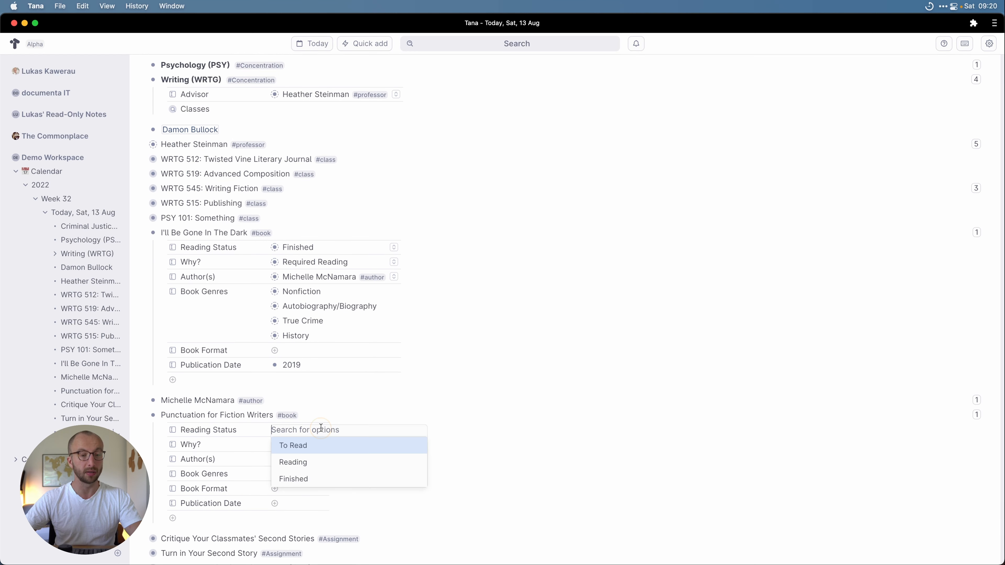
# Step: Set Punctuation for Fiction Writers' Reading Status to To Read and Why? to Rec. Reading
pyautogui.click(300, 450)
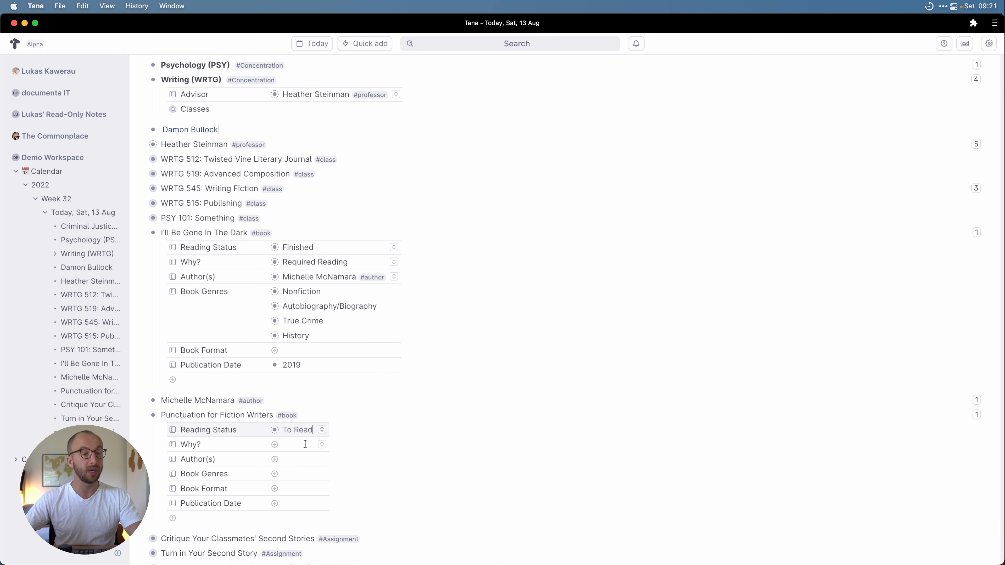
pyautogui.click(322, 445)
pyautogui.click(312, 474)
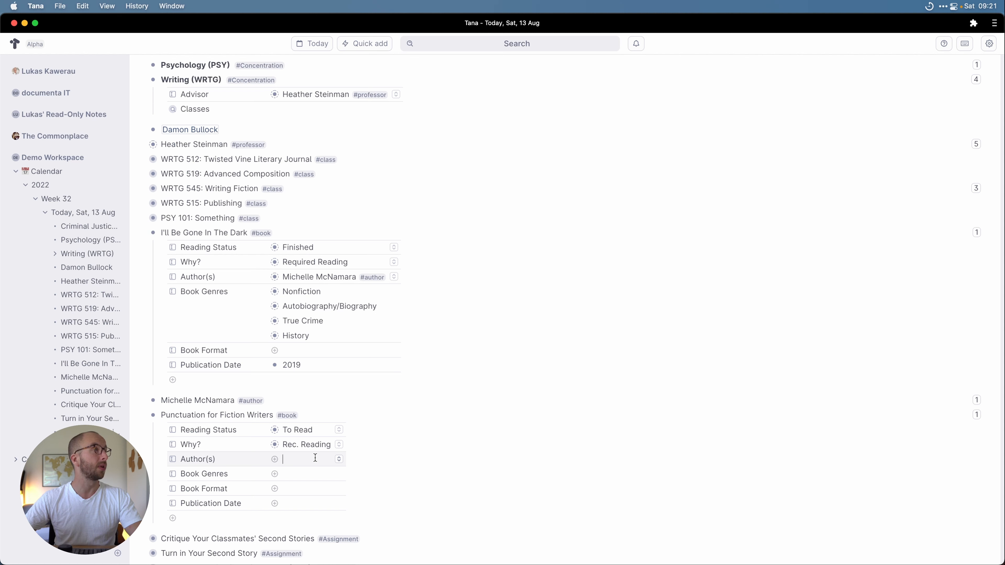
# Step: Add the book's two authors under Author(s), tagging each as #author
pyautogui.write('Rick Taubold')
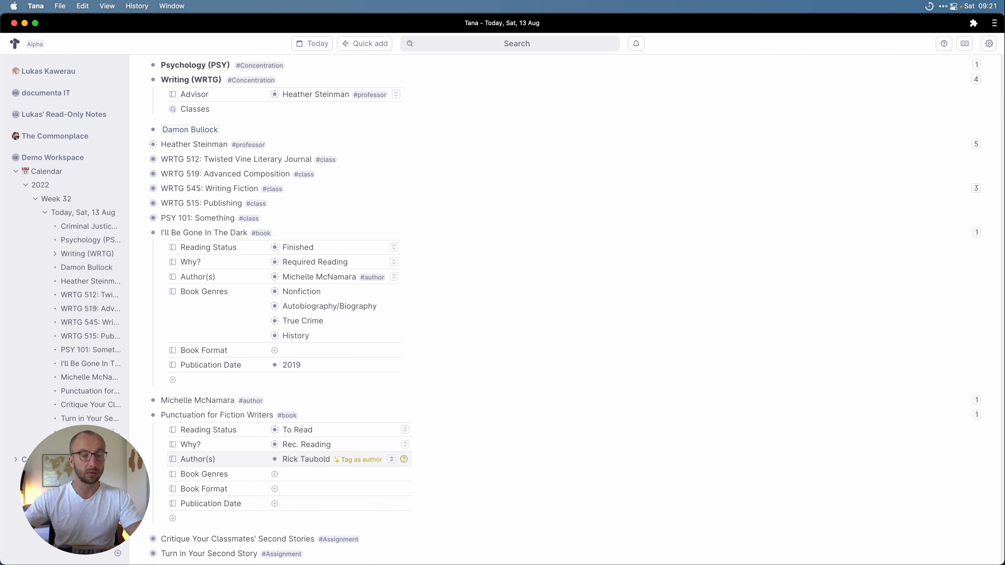
pyautogui.click(337, 461)
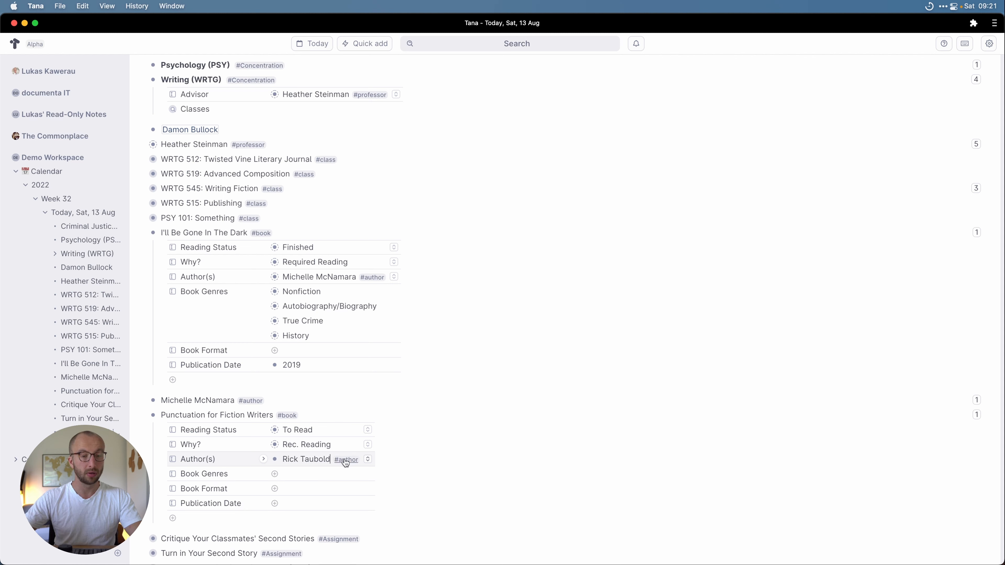
pyautogui.press('Return')
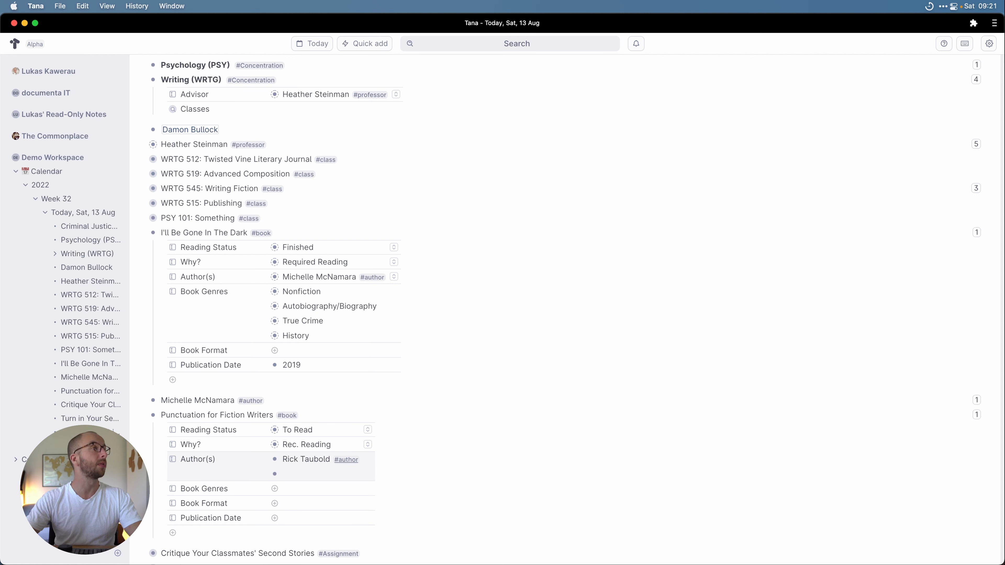
pyautogui.write('Scot')
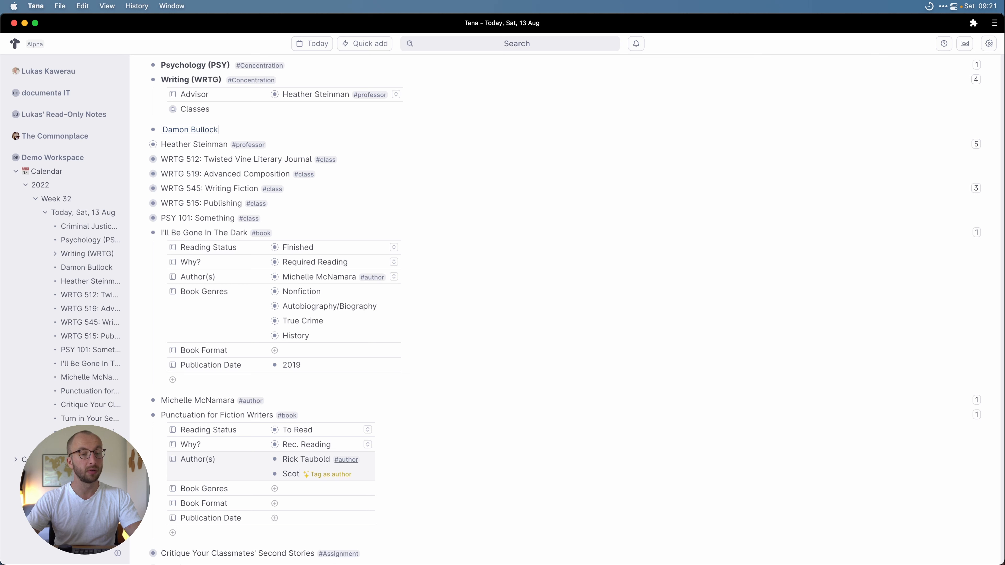
pyautogui.write('t Gomb')
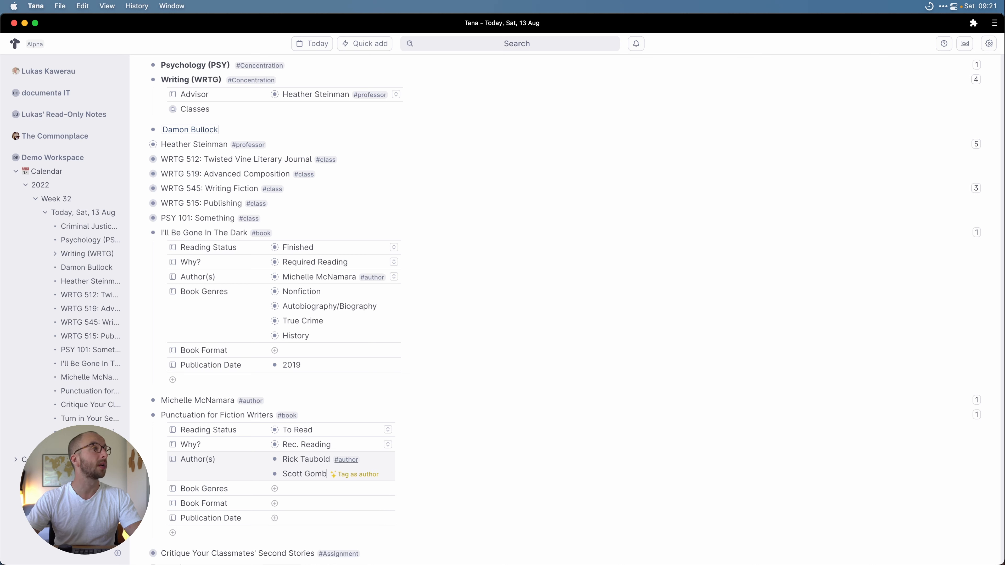
pyautogui.press('BackSpace')
pyautogui.press('BackSpace')
pyautogui.press('BackSpace')
pyautogui.press('BackSpace')
pyautogui.write('Gabmoe')
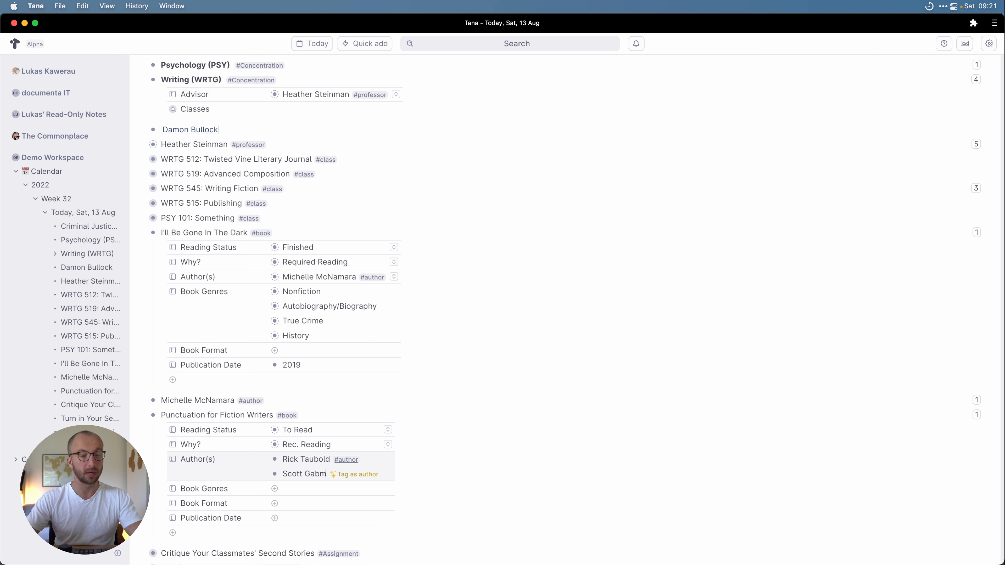
pyautogui.press('BackSpace')
pyautogui.press('BackSpace')
pyautogui.press('BackSpace')
pyautogui.press('BackSpace')
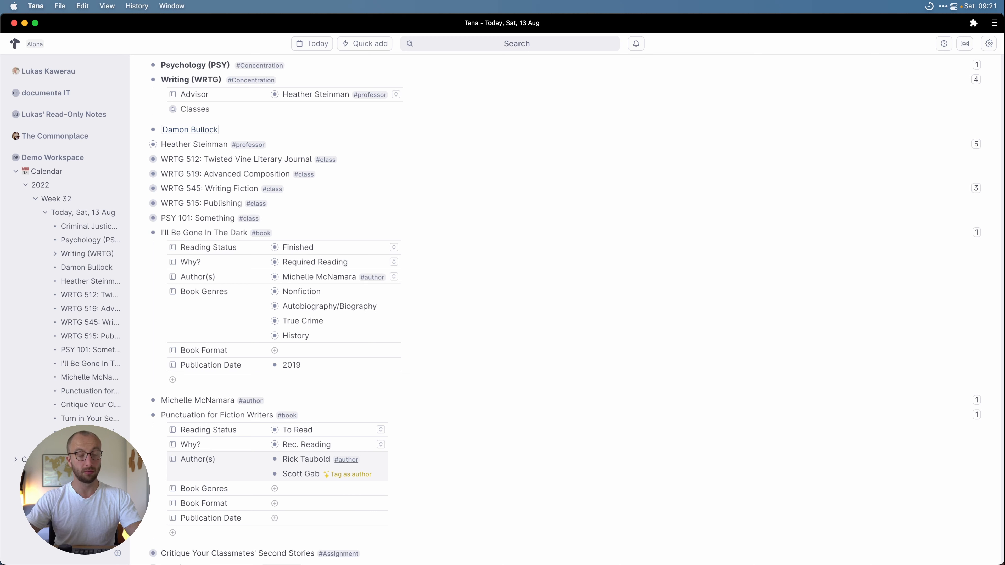
pyautogui.write('mboe')
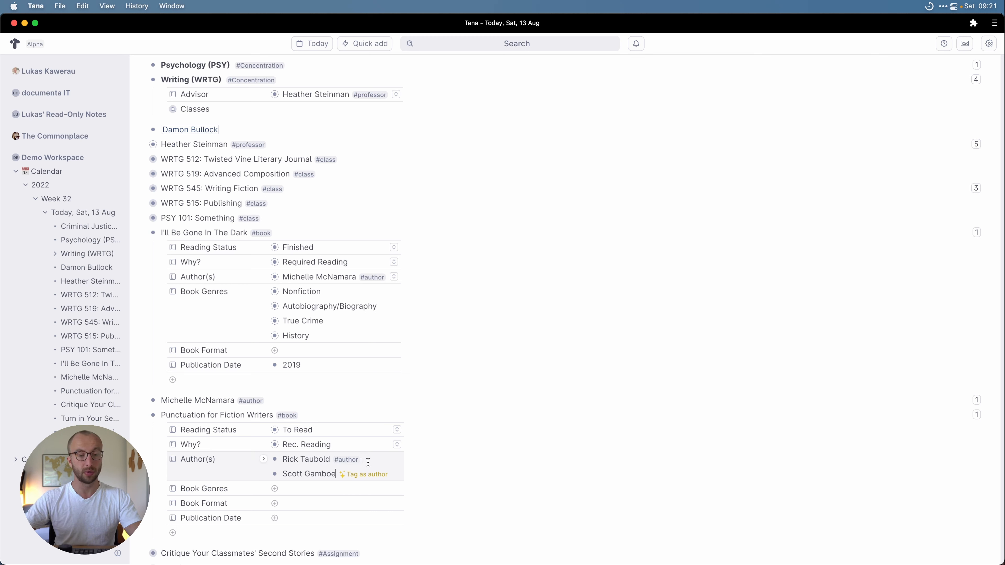
pyautogui.click(368, 475)
pyautogui.click(308, 486)
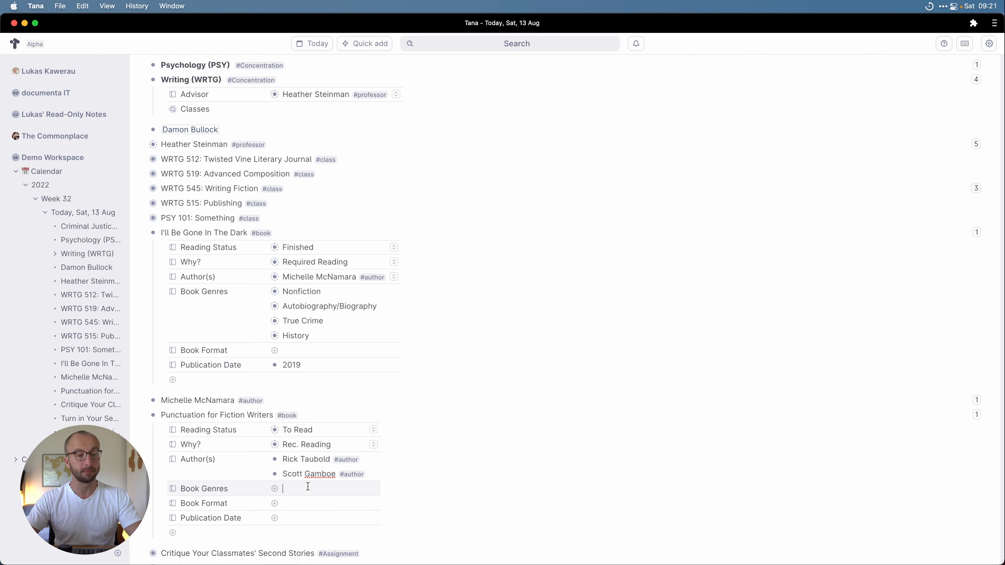
# Step: Add Nonfiction and a new Writing Reference genre to Book Genres
pyautogui.write('@Non')
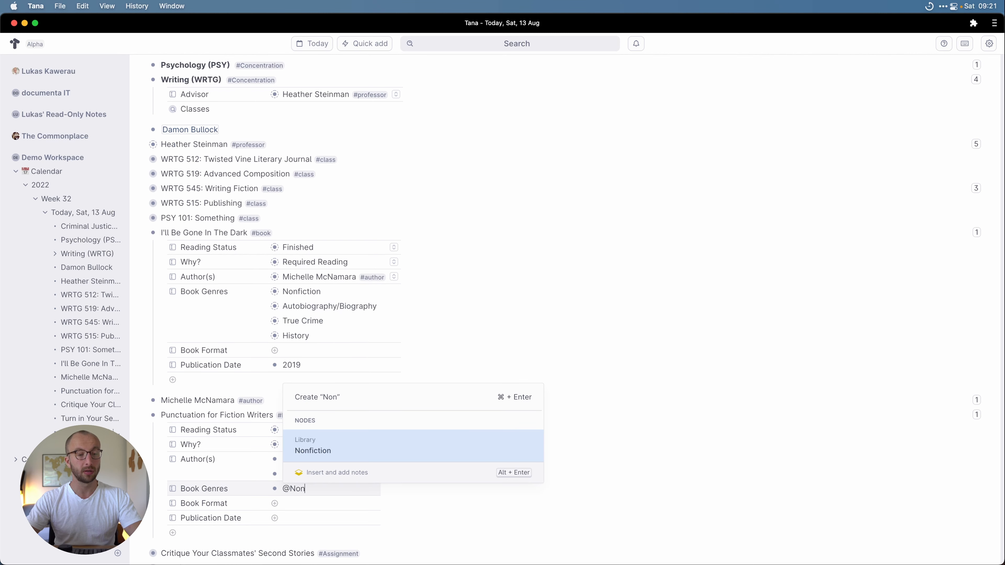
pyautogui.press('Return')
pyautogui.press('Return')
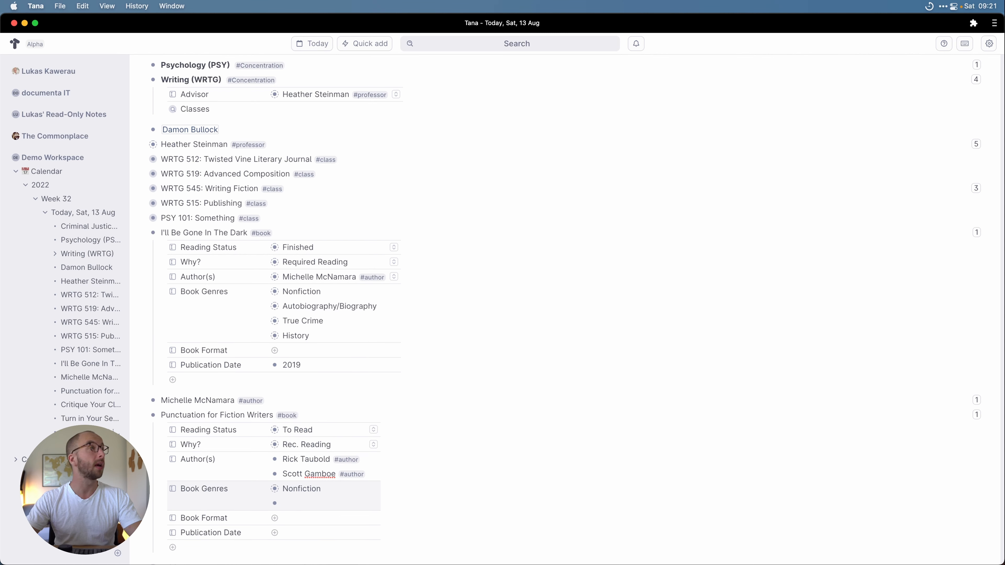
pyautogui.write('@Wr')
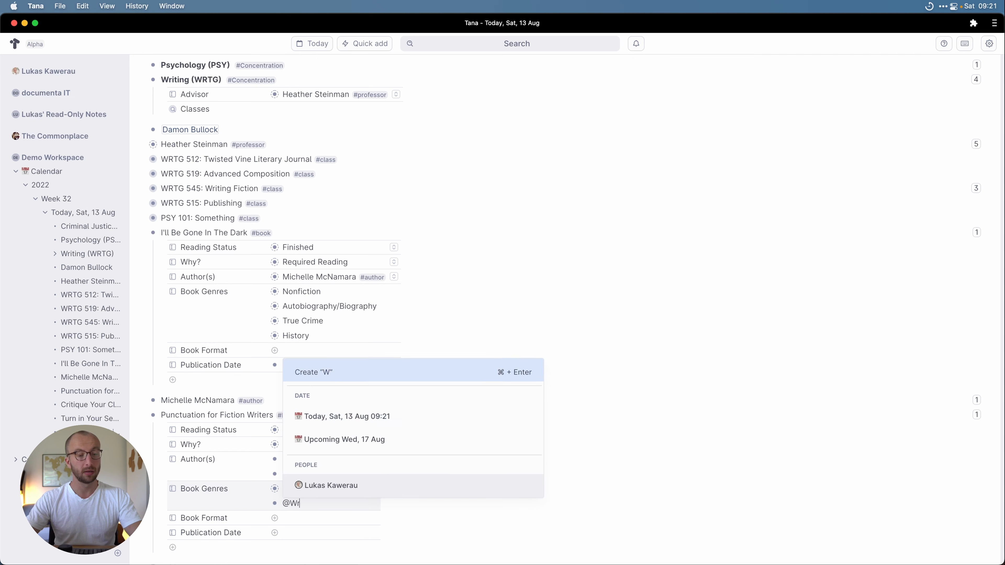
pyautogui.write('iting Reference')
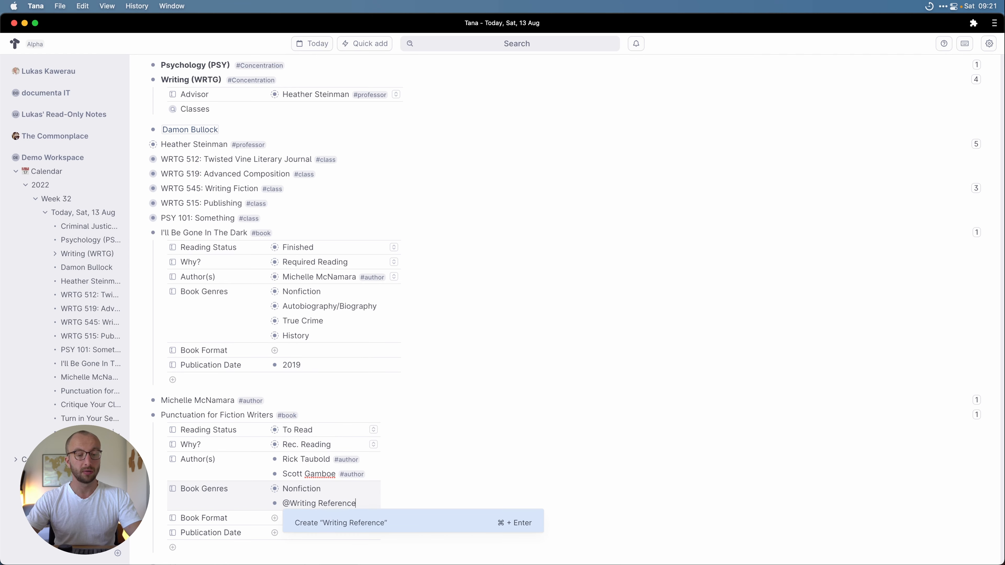
pyautogui.press('super+Return')
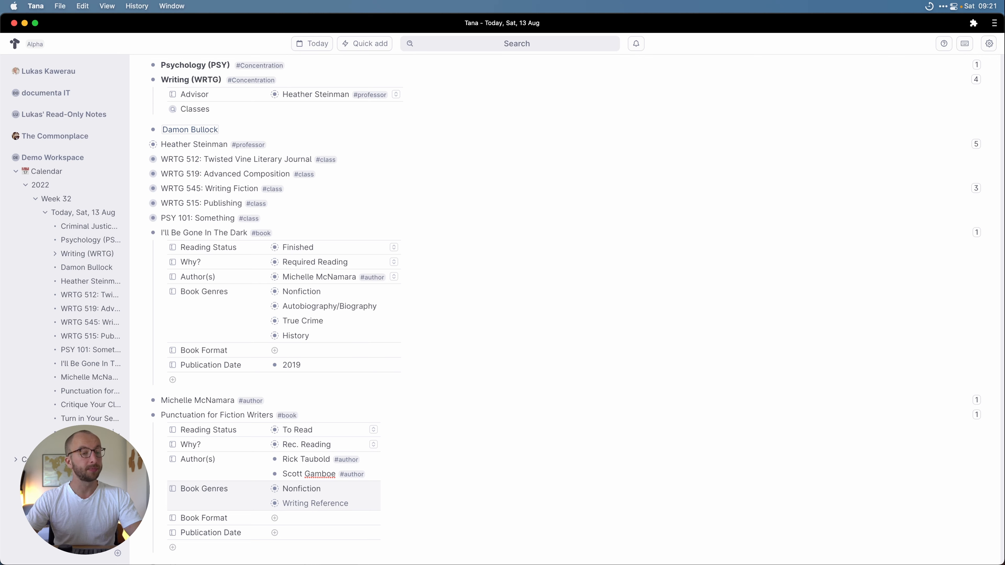
# Step: Set Book Format to a new eBook node and Publication Date to 2015, then collapse the book
pyautogui.press('Down')
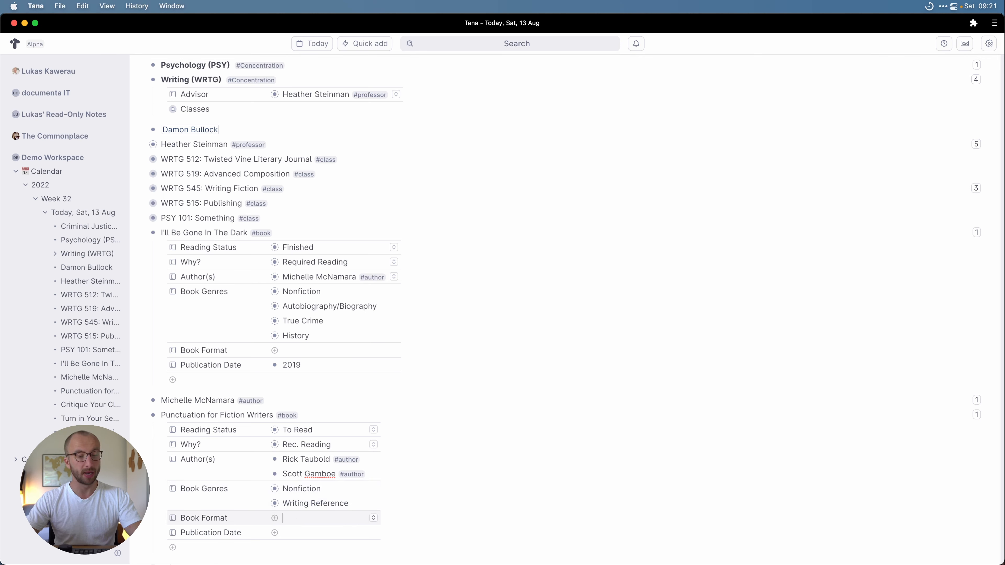
pyautogui.write('@')
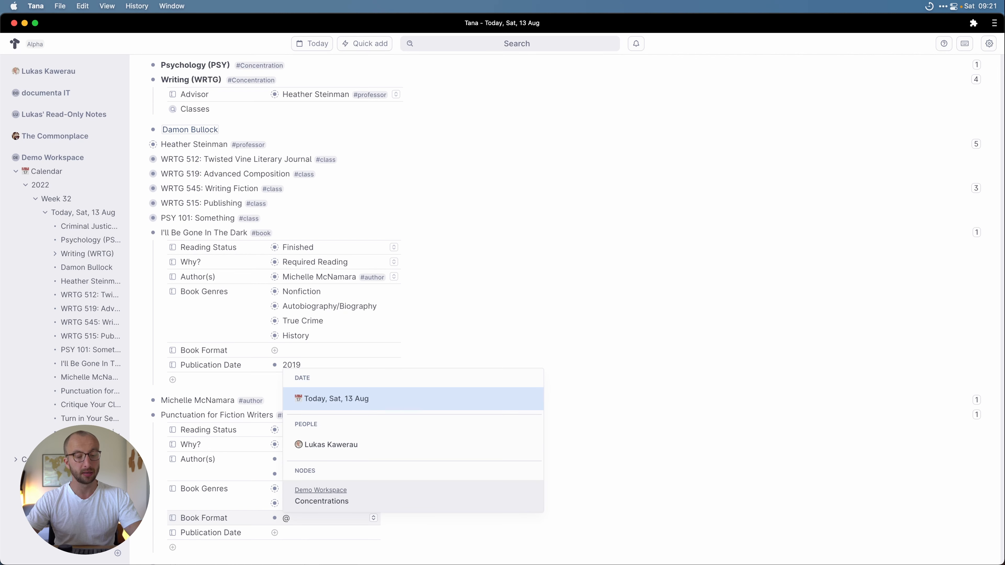
pyautogui.write('eBook')
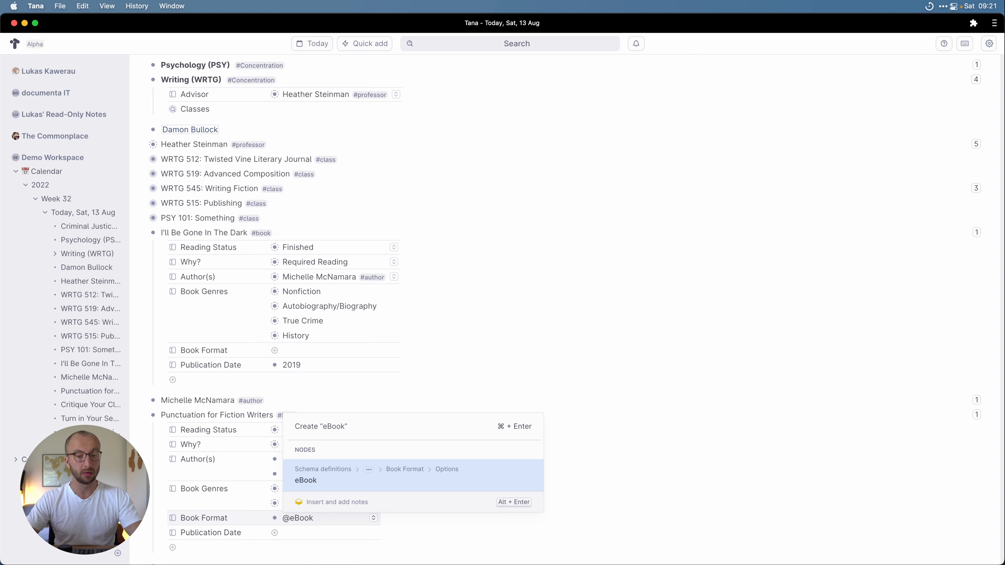
pyautogui.press('super+Return')
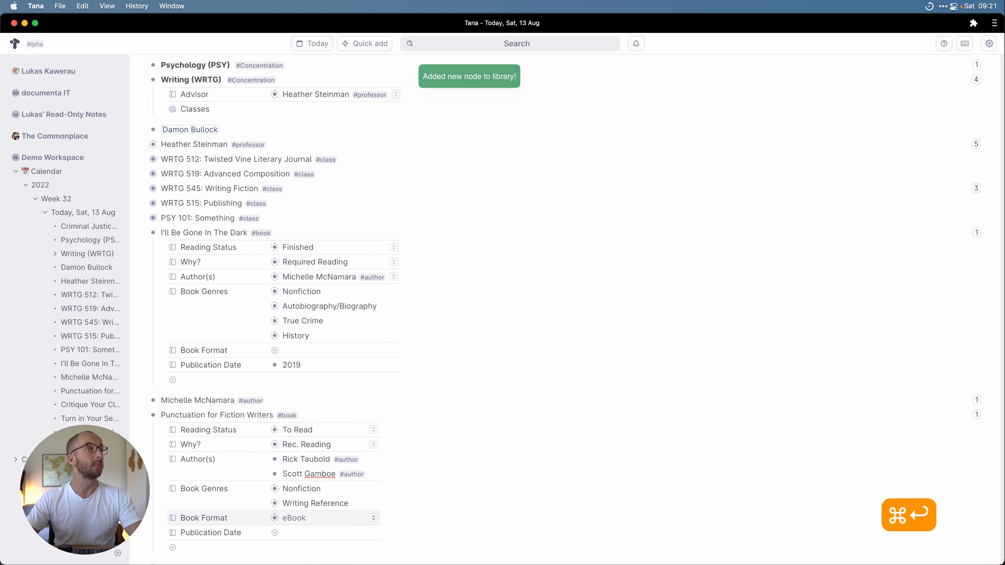
pyautogui.press('Down')
pyautogui.write('2016')
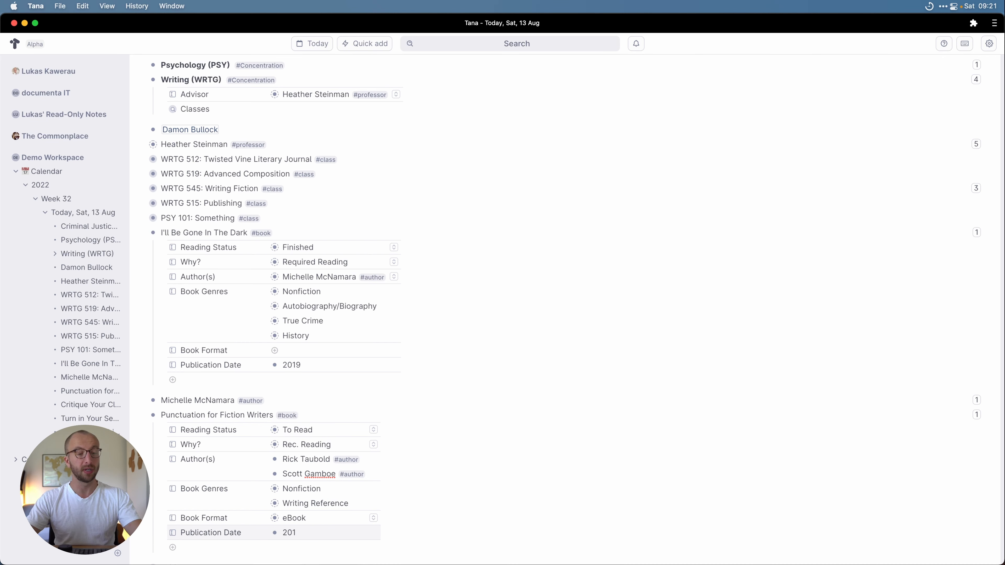
pyautogui.press('BackSpace')
pyautogui.write('5')
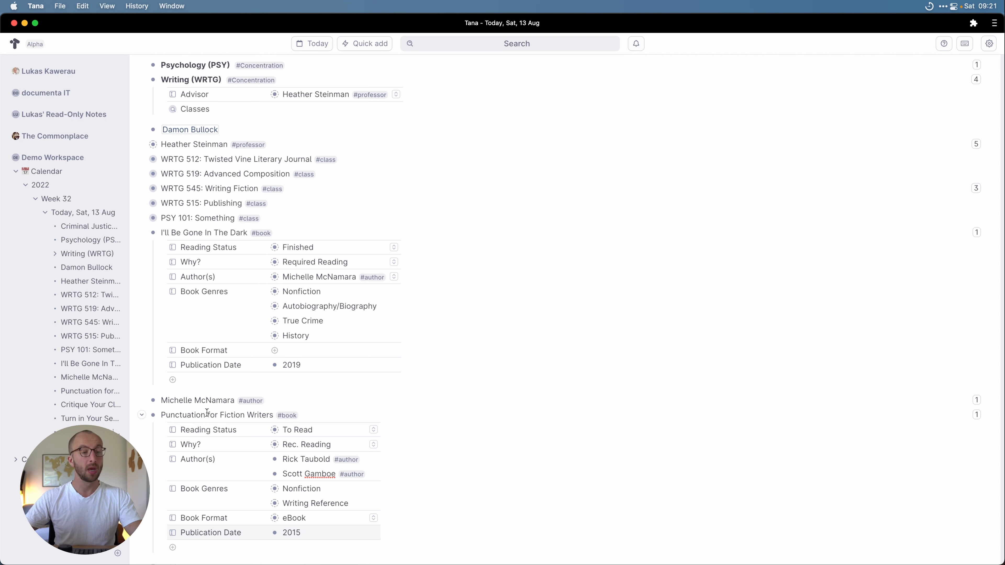
pyautogui.click(140, 417)
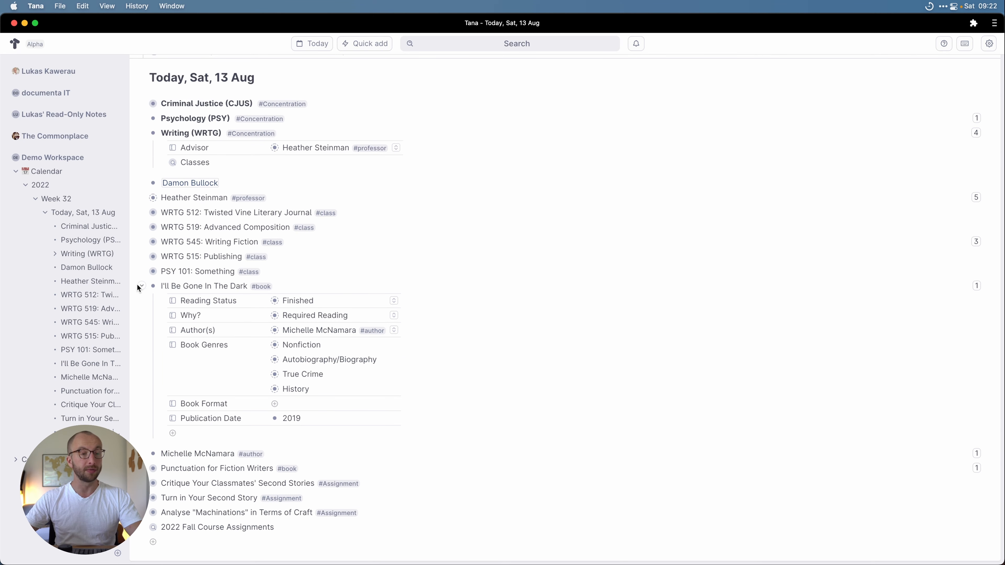
# Step: Create a Book List node on the day page, zoom into it and start a search query
pyautogui.click(142, 287)
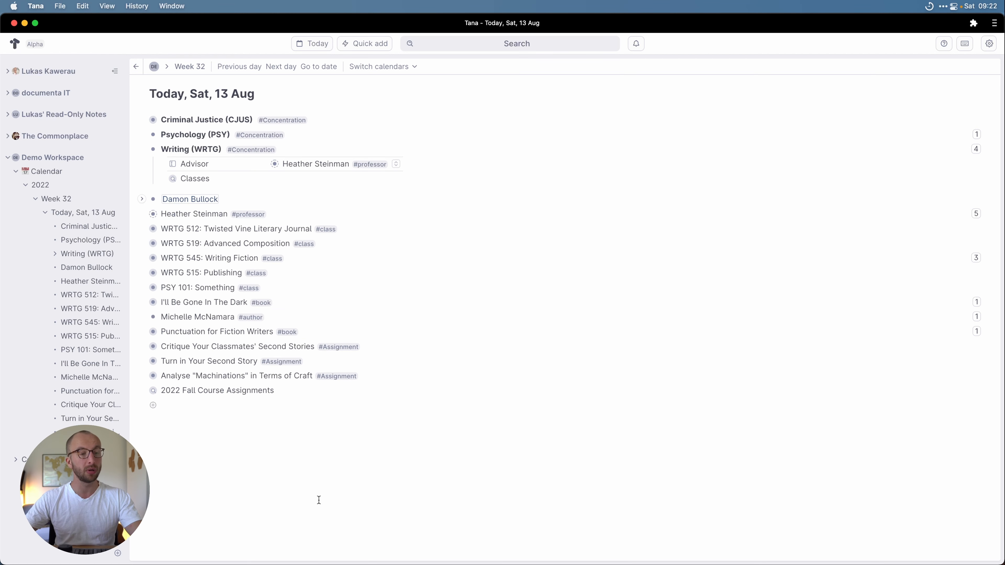
pyautogui.click(196, 403)
pyautogui.write('Al')
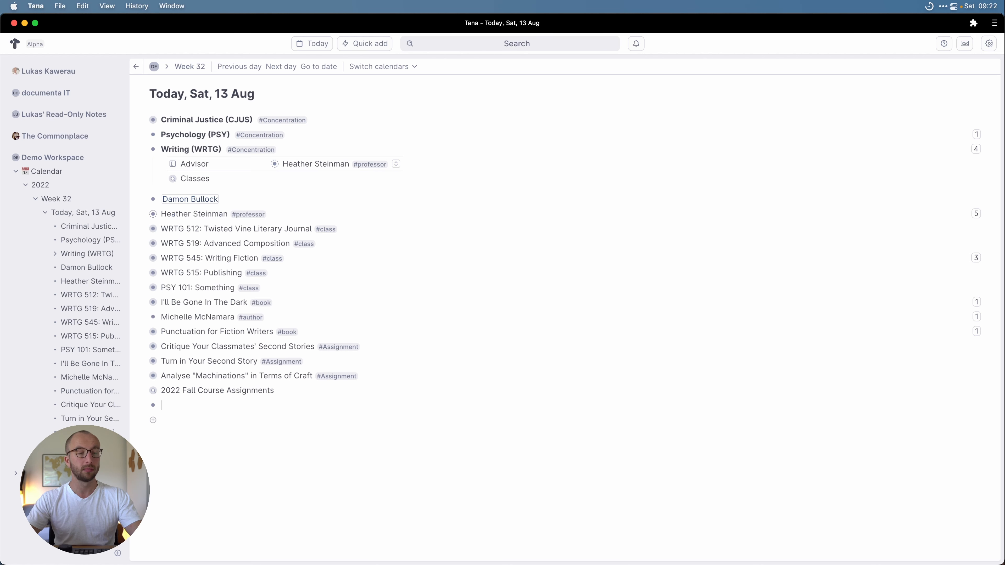
pyautogui.write('ook List')
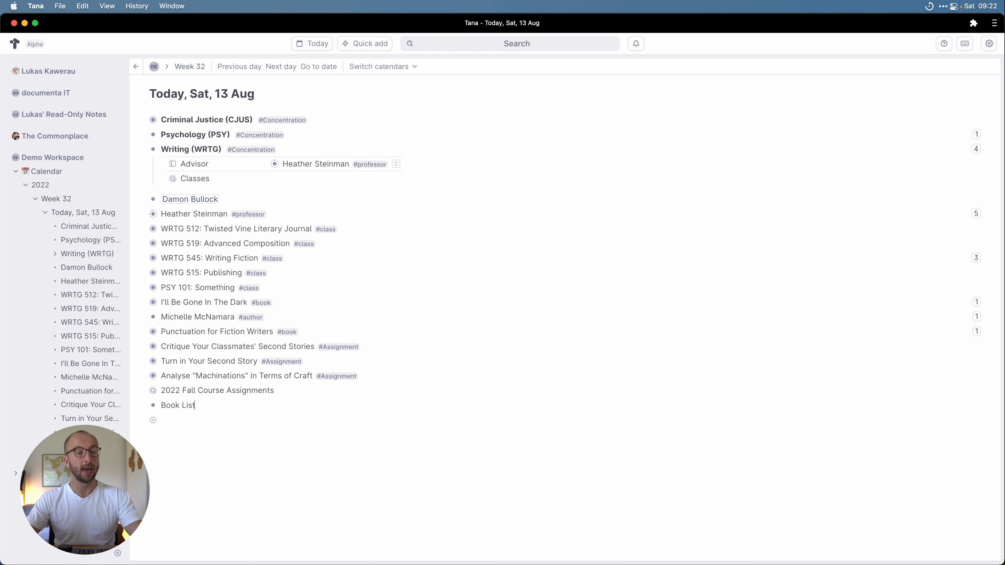
pyautogui.press('super+period')
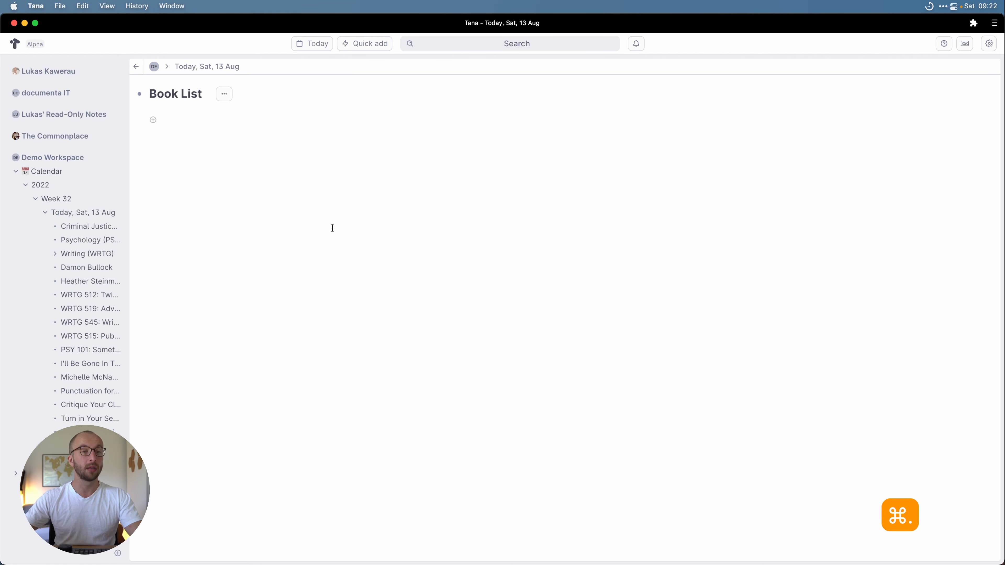
pyautogui.click(238, 97)
pyautogui.click(199, 157)
pyautogui.write('@book')
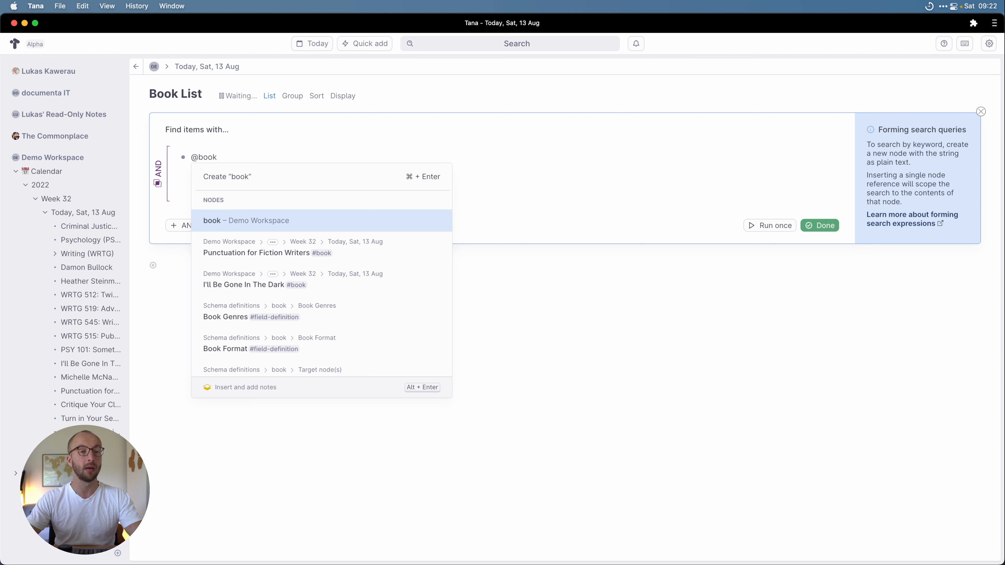
pyautogui.press('Return')
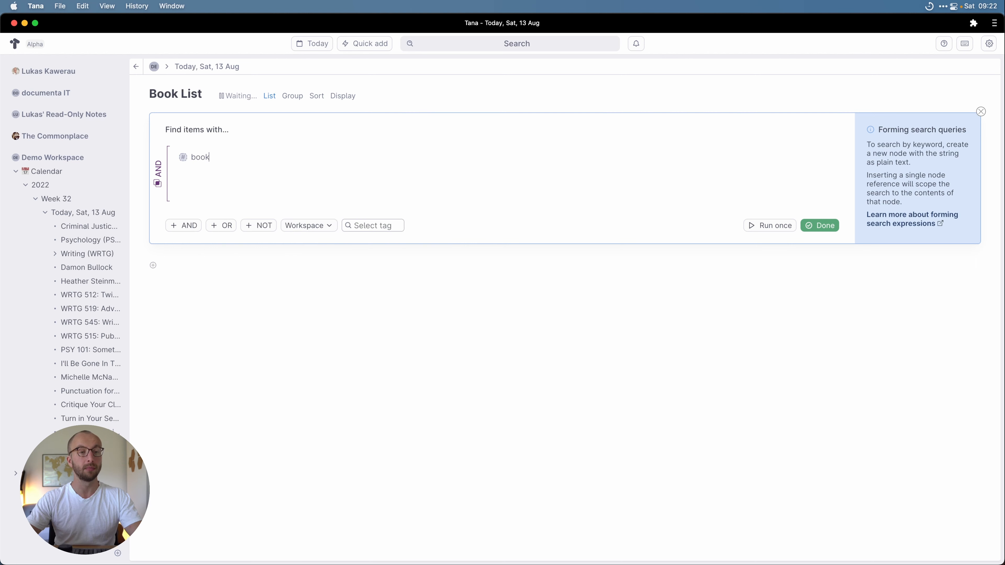
pyautogui.click(816, 226)
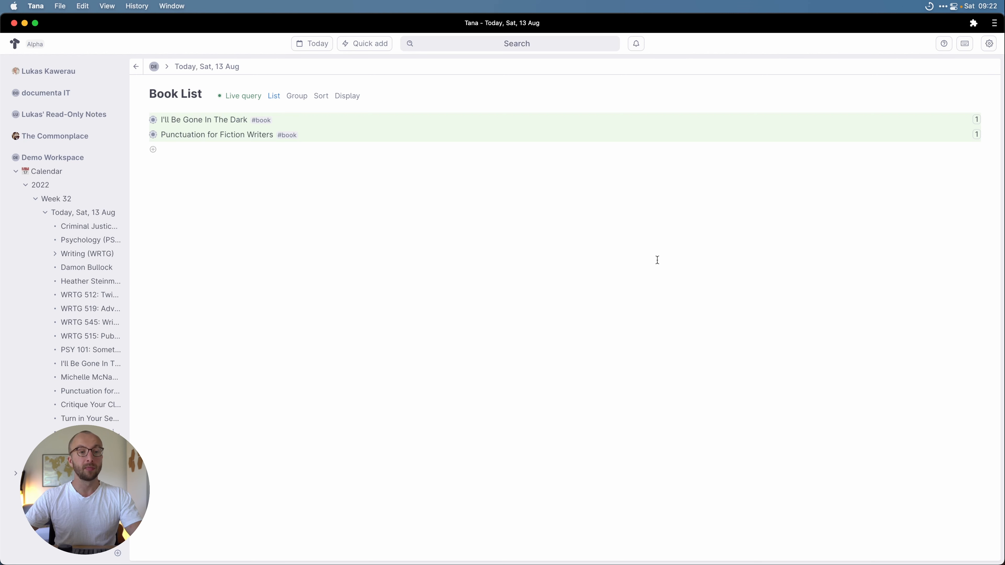
pyautogui.click(274, 96)
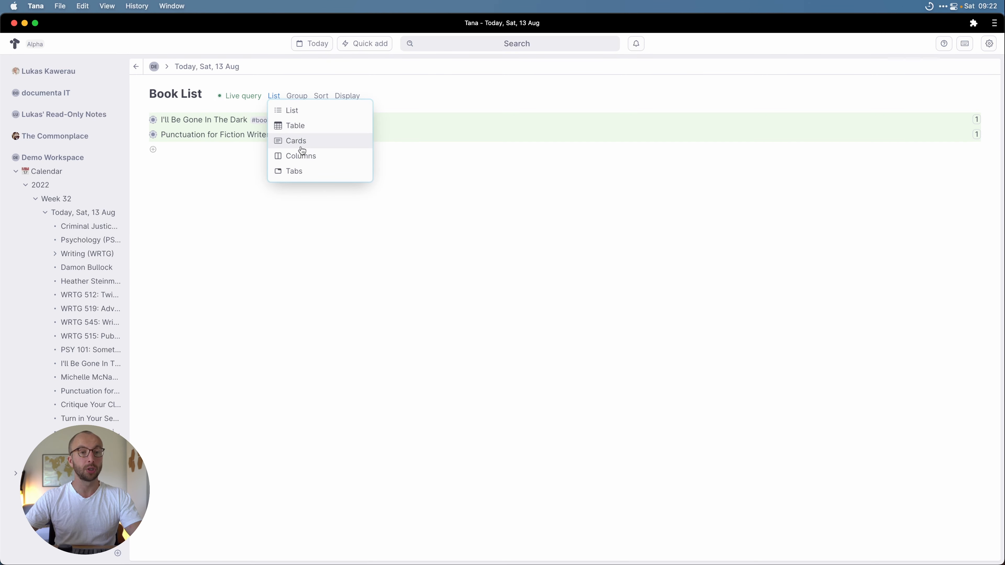
pyautogui.click(294, 124)
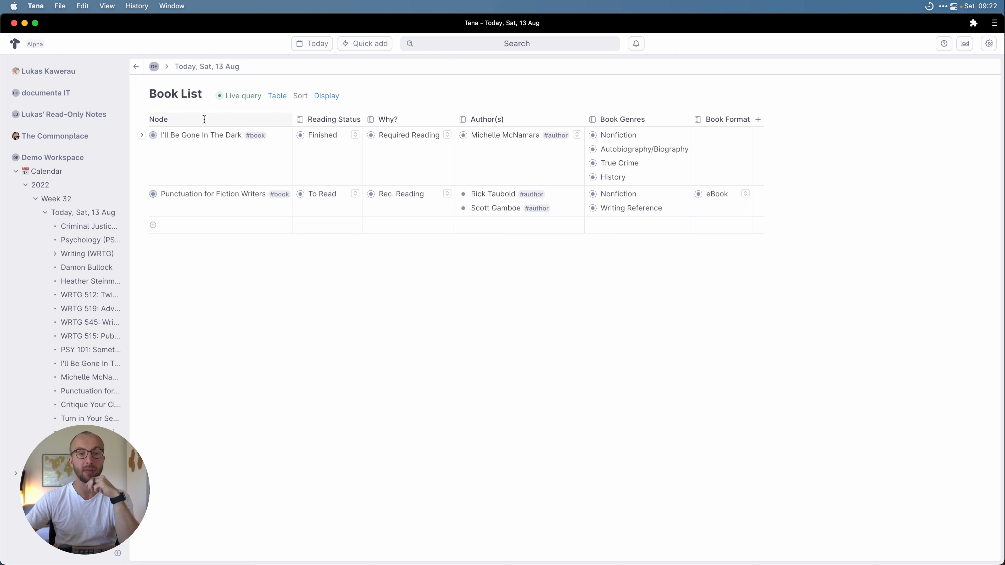
# Step: Show the Publication Date field as a Book List table column, displaying 2019 and 2015
pyautogui.click(327, 96)
pyautogui.click(386, 211)
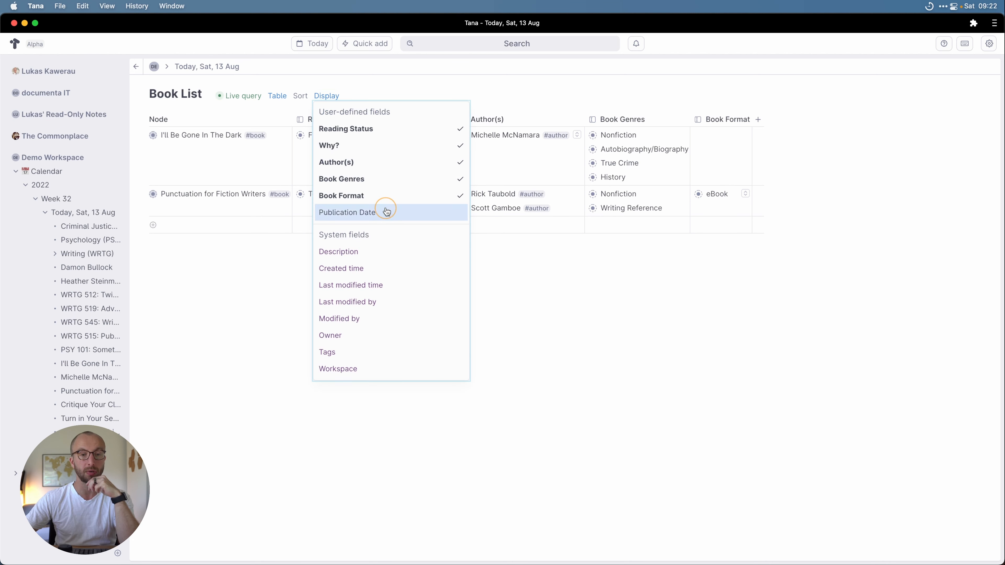
pyautogui.click(650, 303)
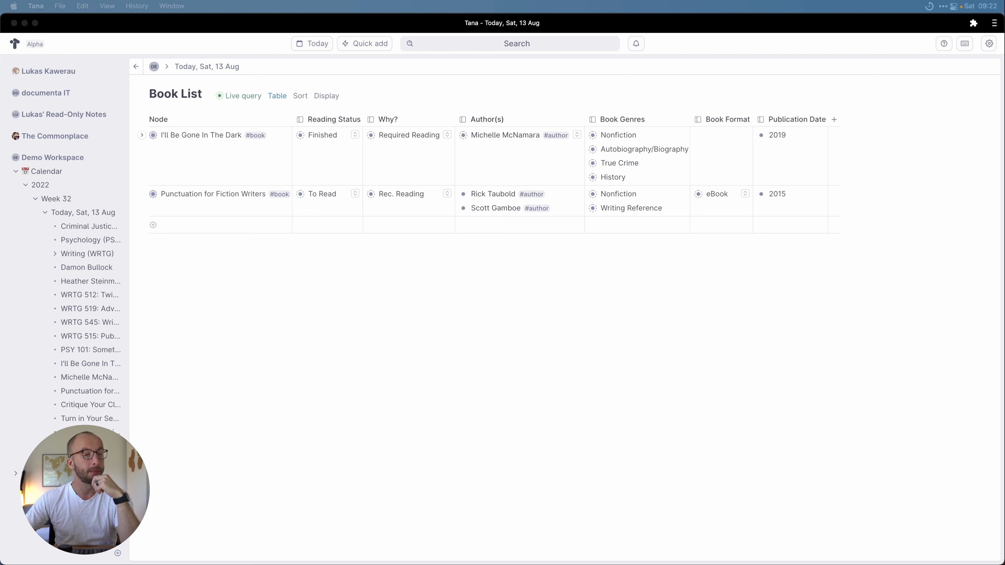
pyautogui.click(136, 67)
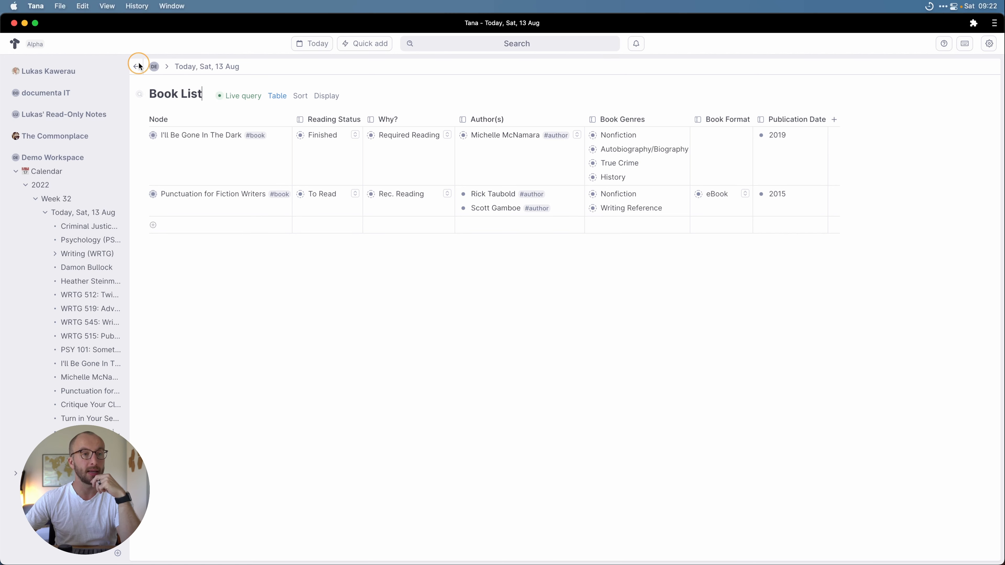
# Step: From the Today, Sat, 13 Aug page, pin Book List and 2022 Fall Course Assignments in the sidebar, then open the assignments page
pyautogui.click(136, 66)
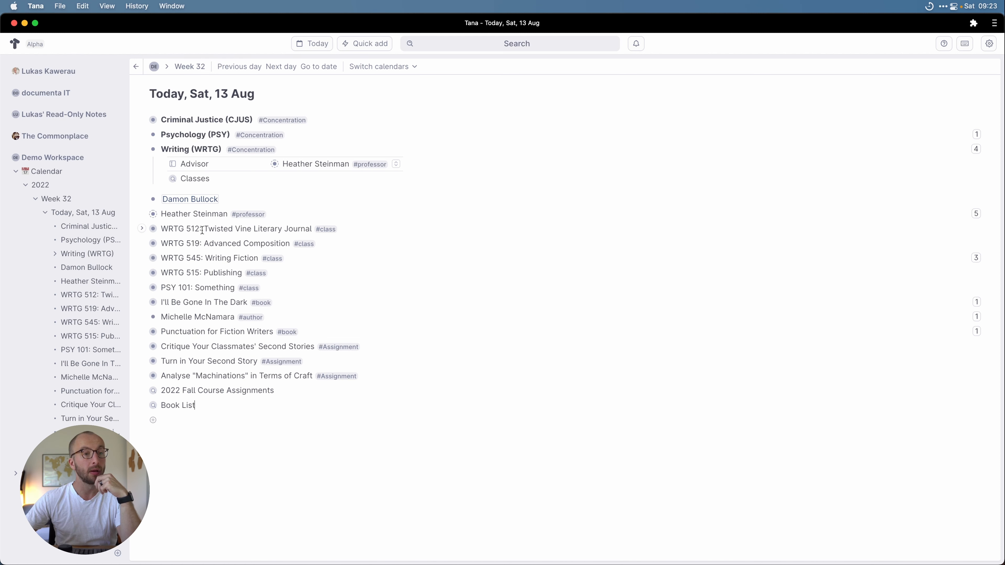
pyautogui.click(162, 178)
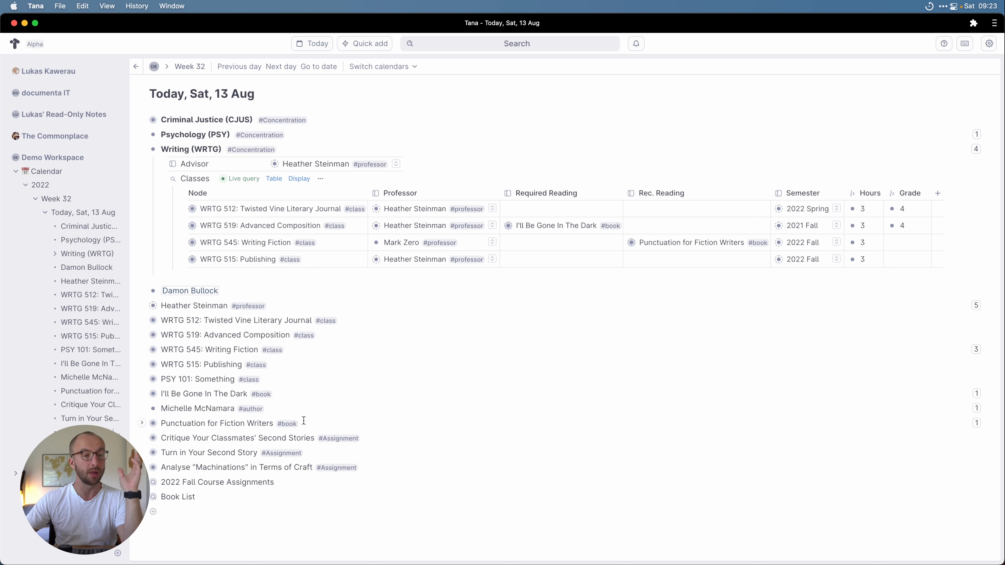
pyautogui.moveTo(153, 497); pyautogui.dragTo(40, 483)
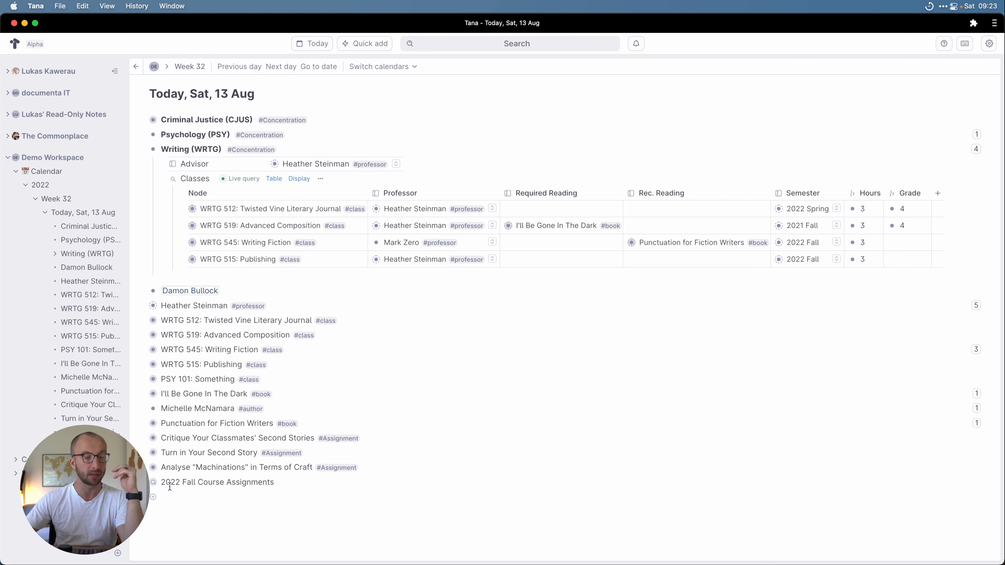
pyautogui.moveTo(154, 483); pyautogui.dragTo(28, 461)
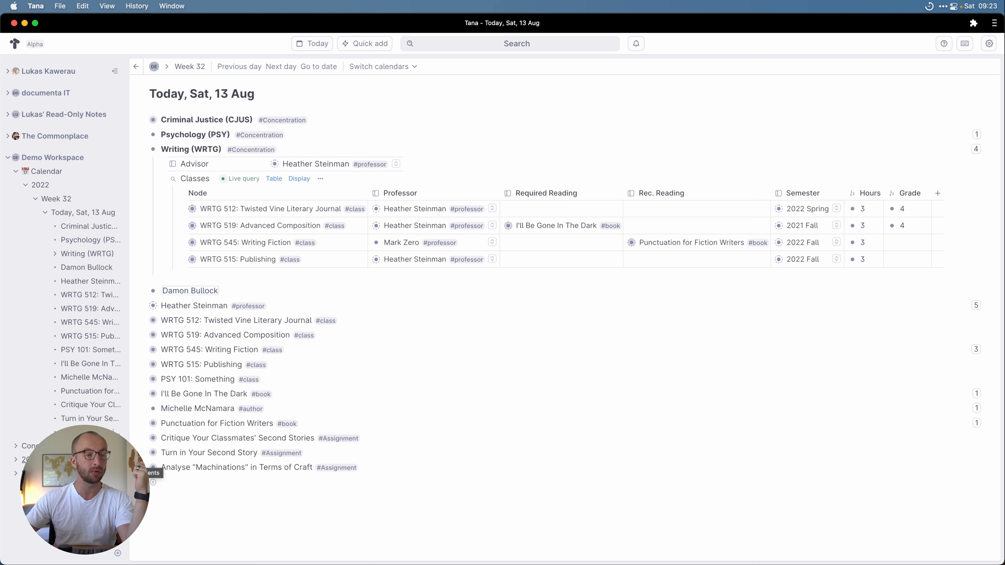
pyautogui.click(59, 460)
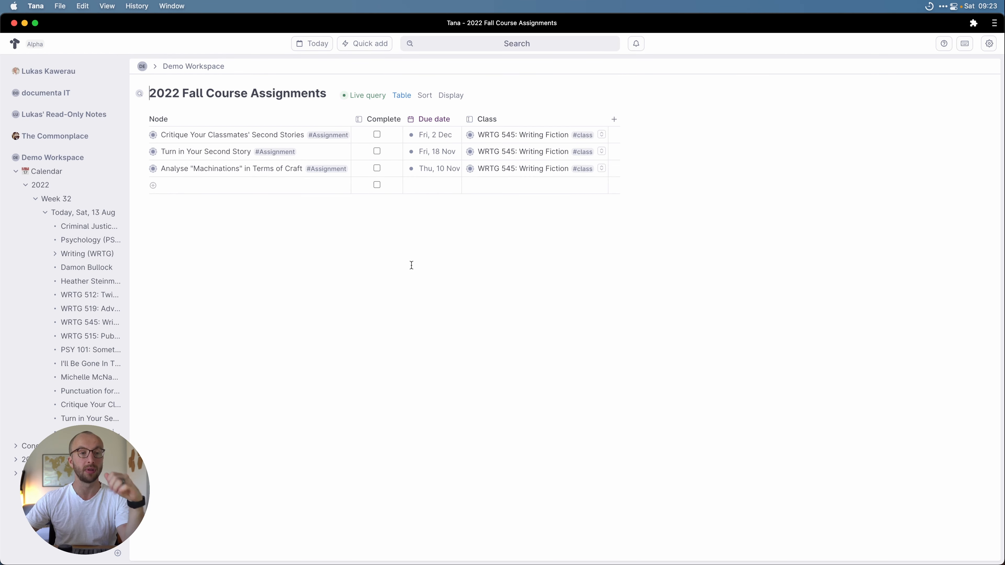
# Step: Add an unticked Complete field condition to the Assignment query and run it live
pyautogui.click(368, 96)
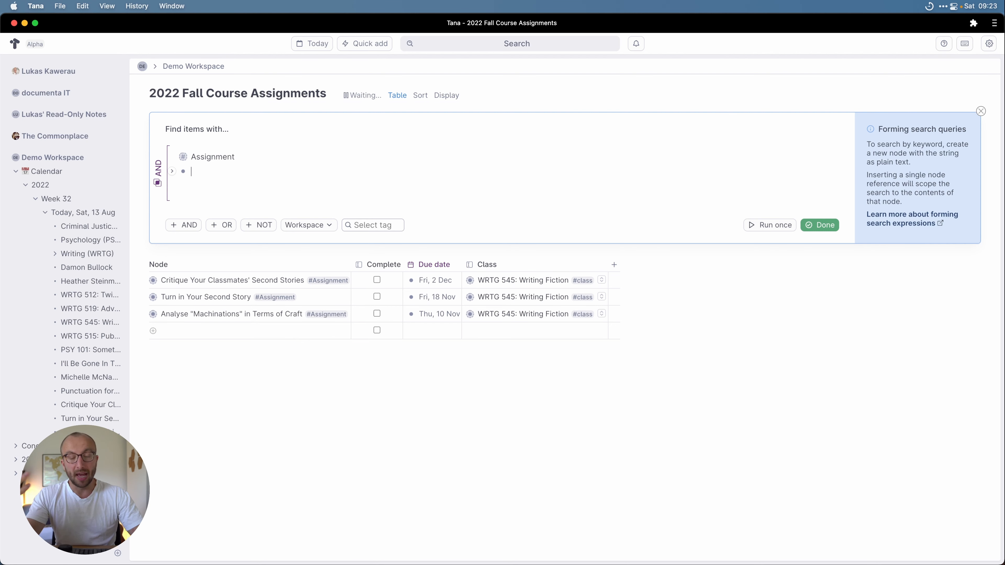
pyautogui.write('>Comp')
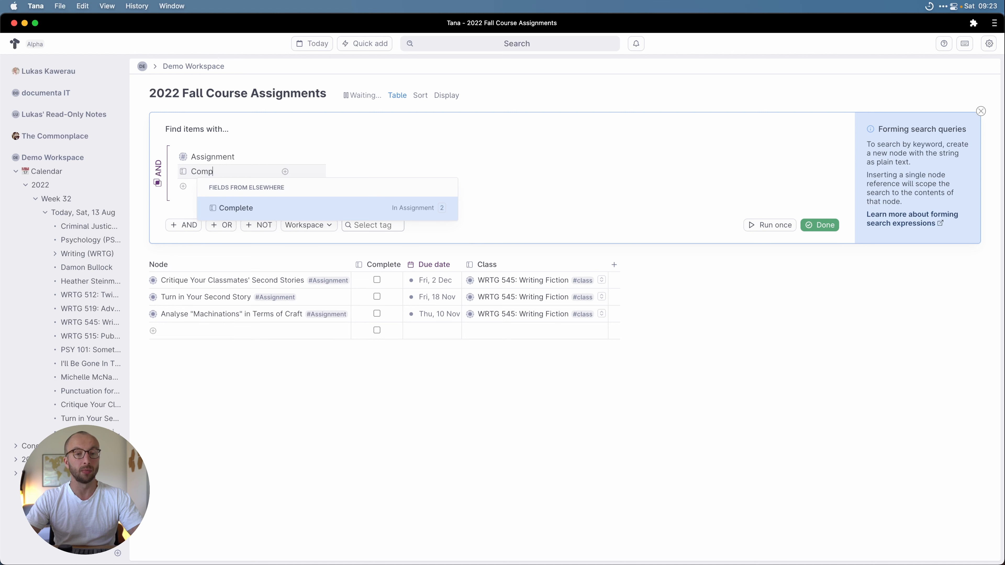
pyautogui.press('Return')
pyautogui.click(285, 172)
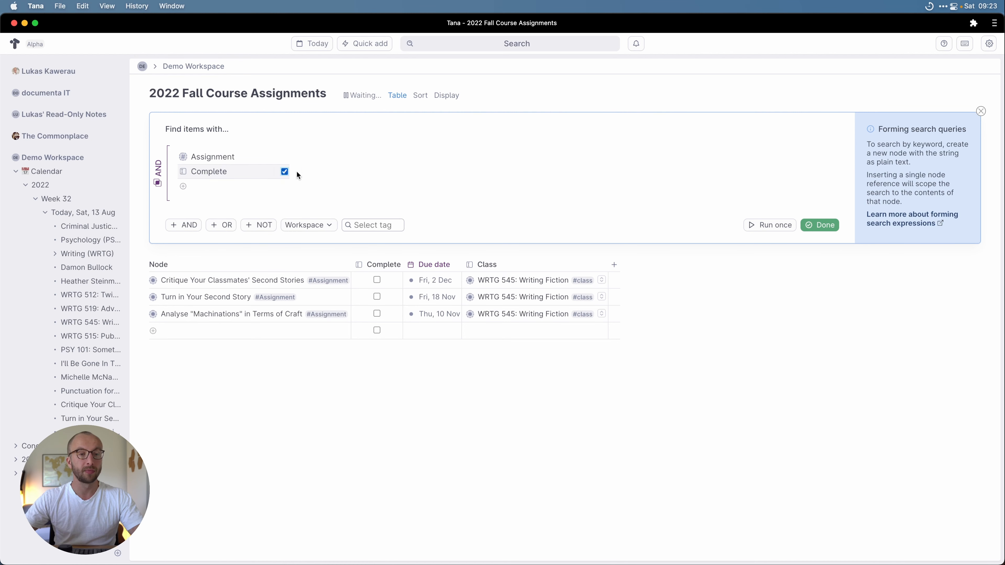
pyautogui.click(284, 171)
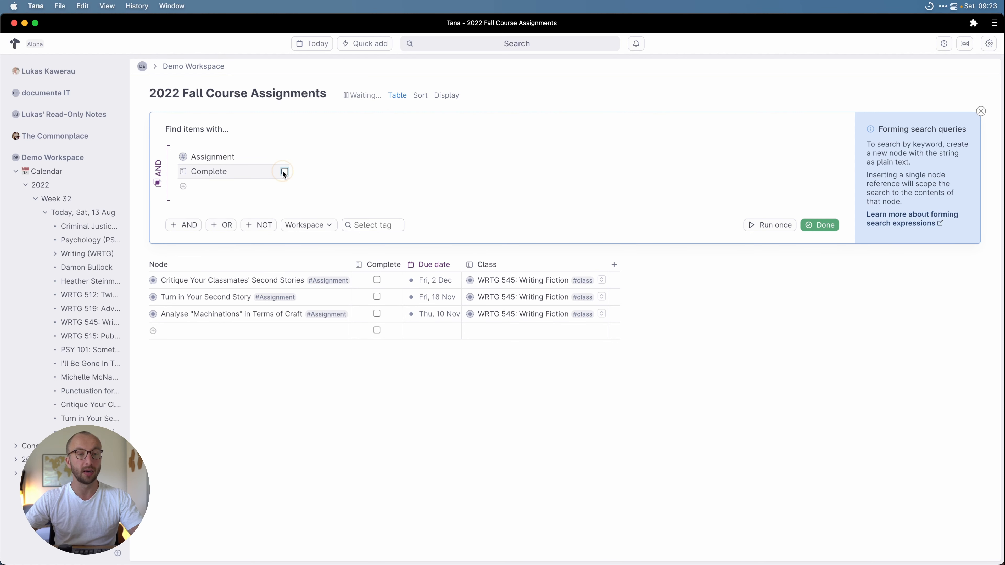
pyautogui.click(823, 224)
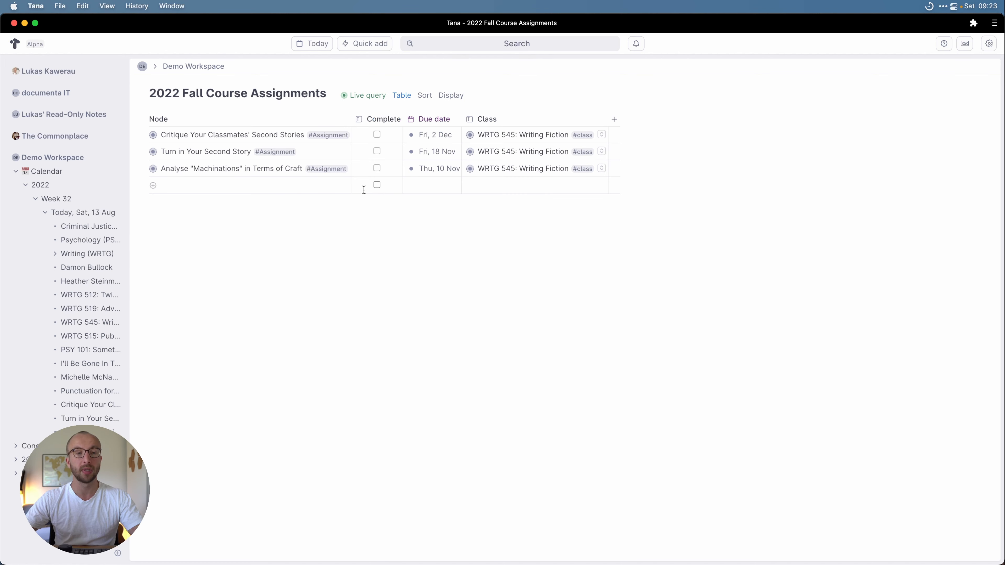
# Step: Mark Critique Your Classmates' Second Stories complete, filter the query to ticked Complete, then return to Today
pyautogui.click(377, 135)
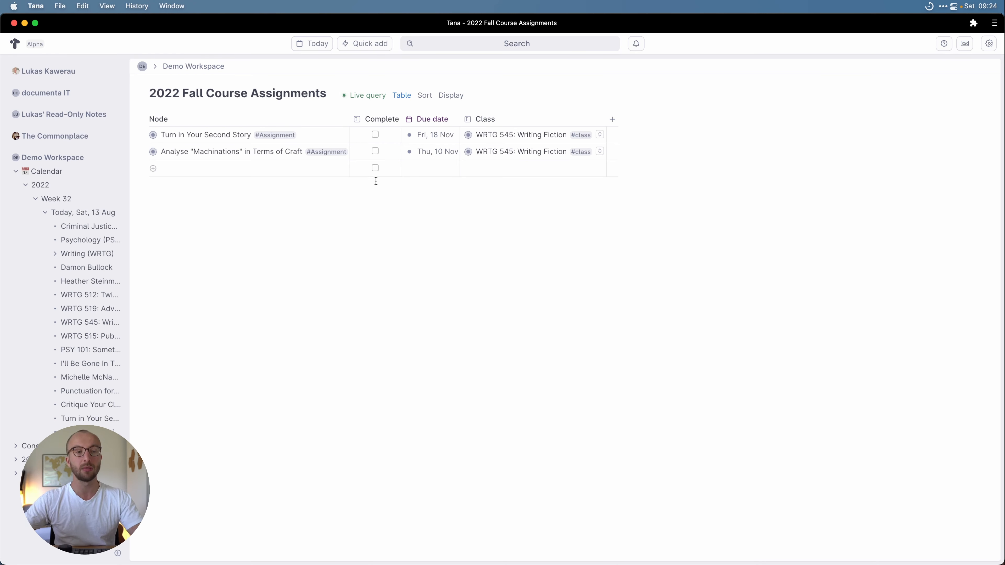
pyautogui.click(364, 96)
pyautogui.click(285, 172)
pyautogui.click(820, 224)
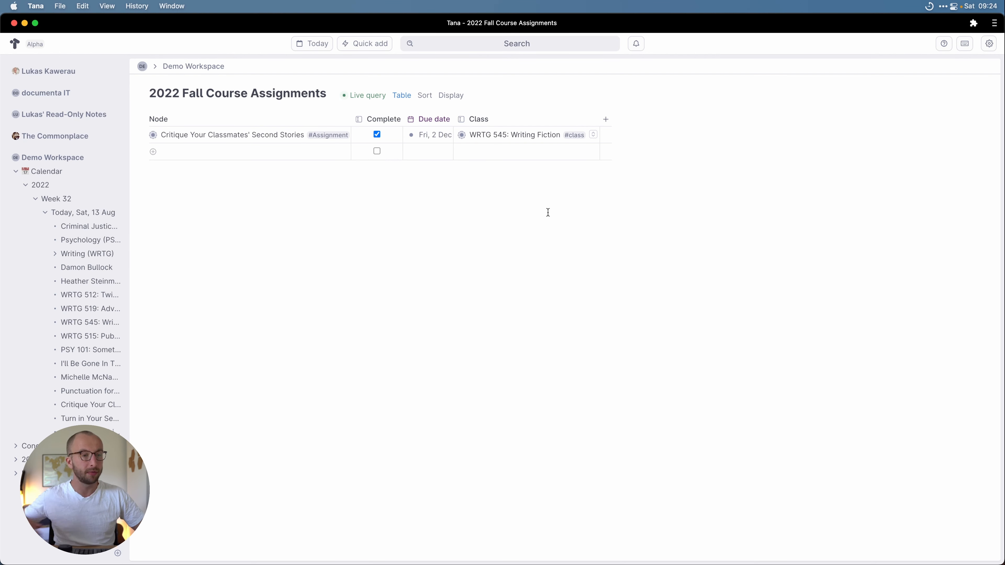
pyautogui.click(94, 213)
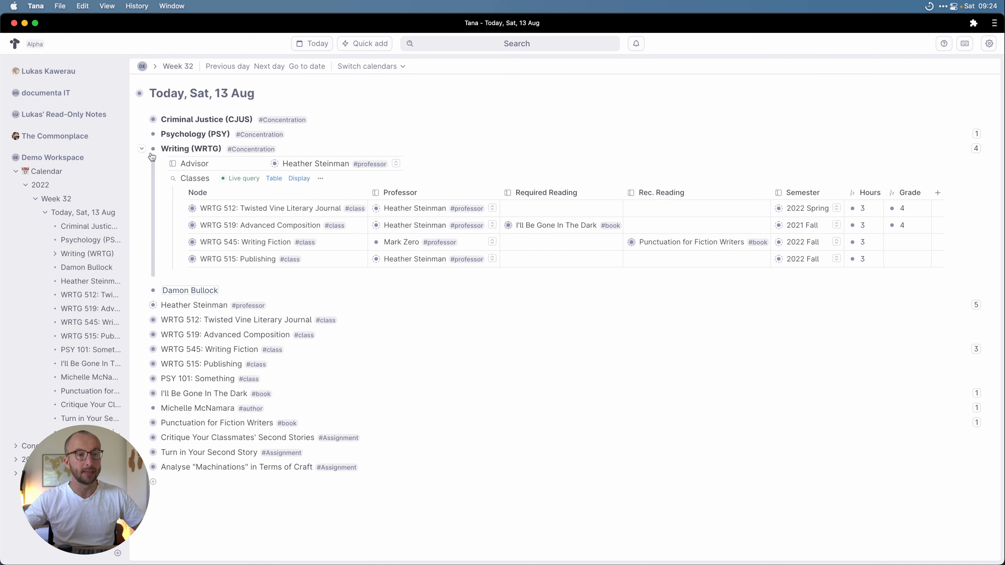
pyautogui.click(142, 149)
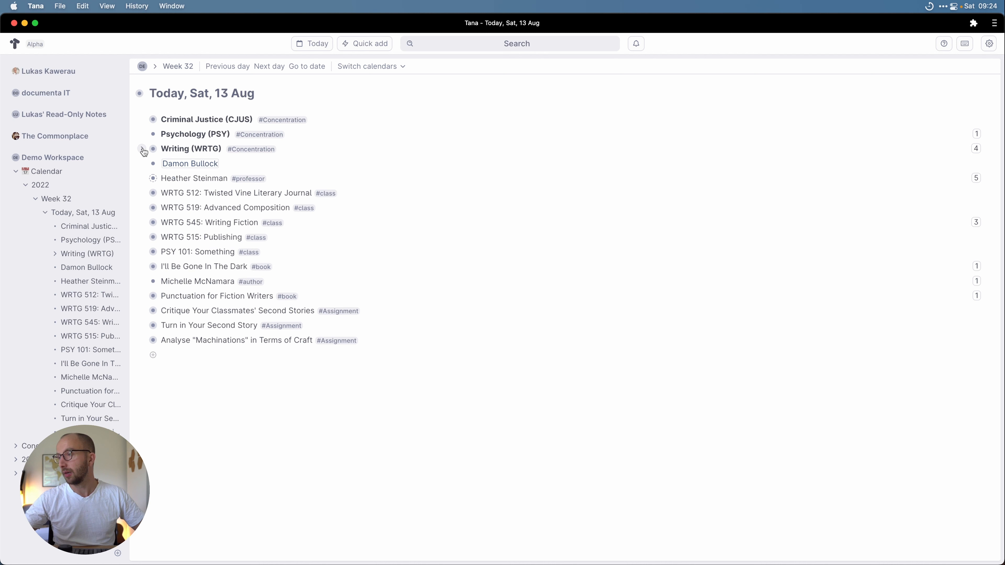